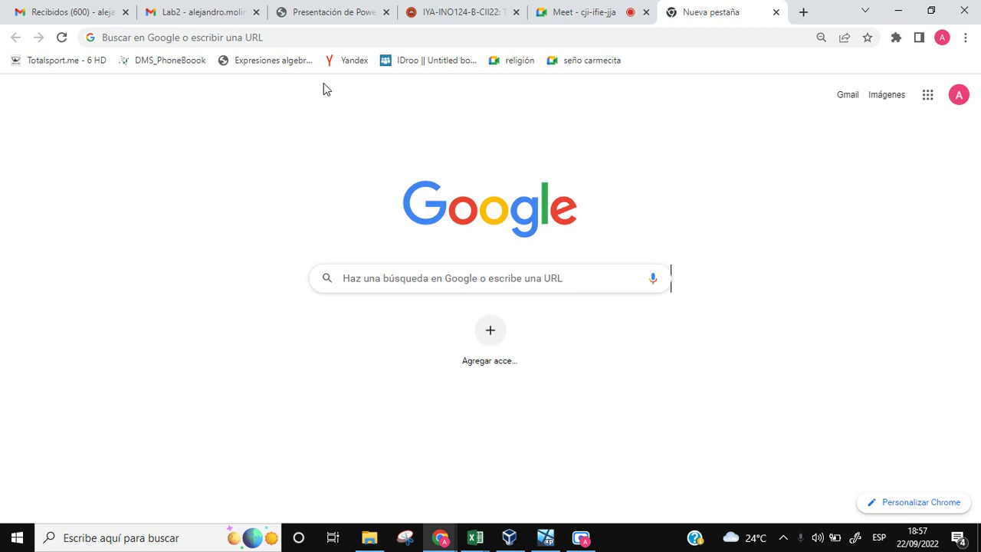
Step: Switch to Transporte.xlsx in Excel and examine the Esquina Noroeste cost table on Hoja1 and the Vogel approximation on Hoja2
mouse_move(291, 25)
click(326, 16)
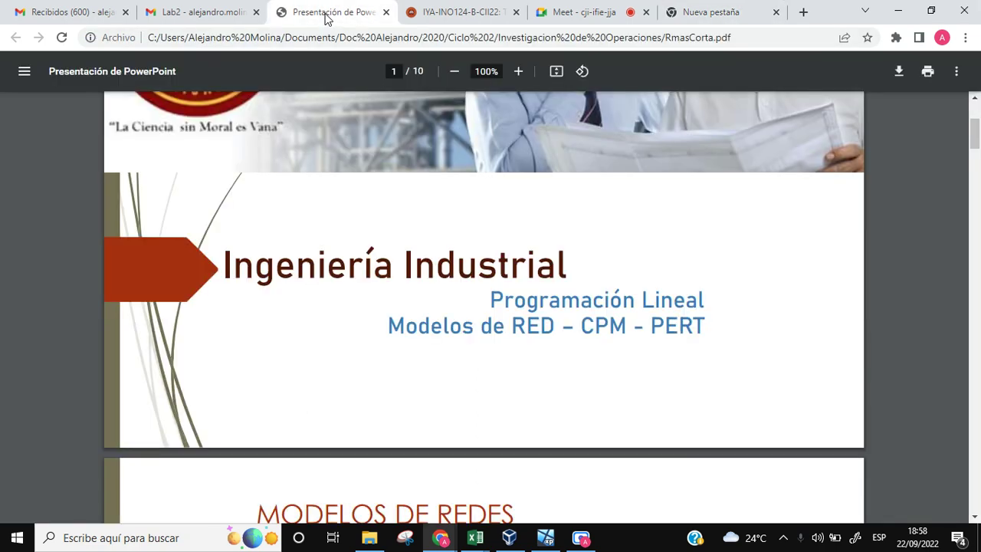
click(491, 545)
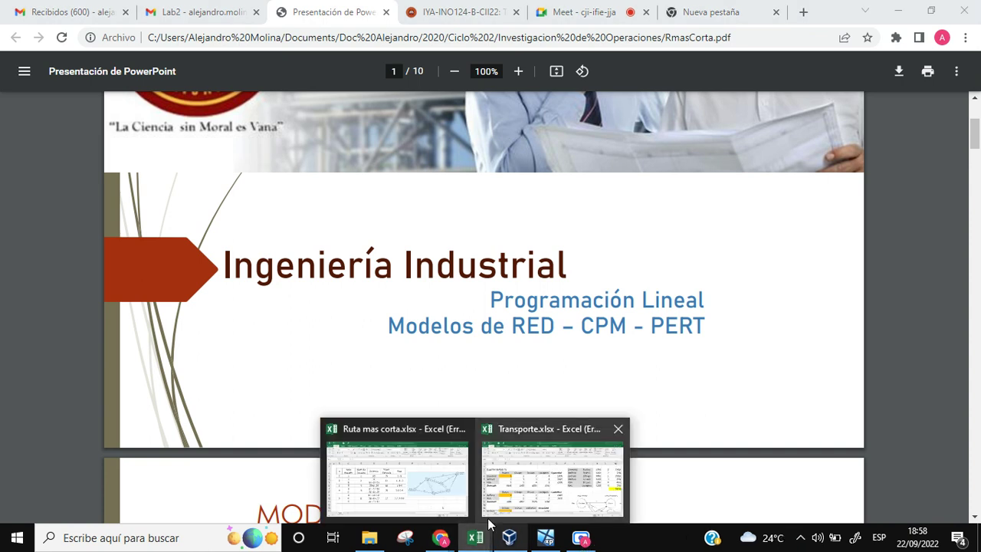
click(529, 521)
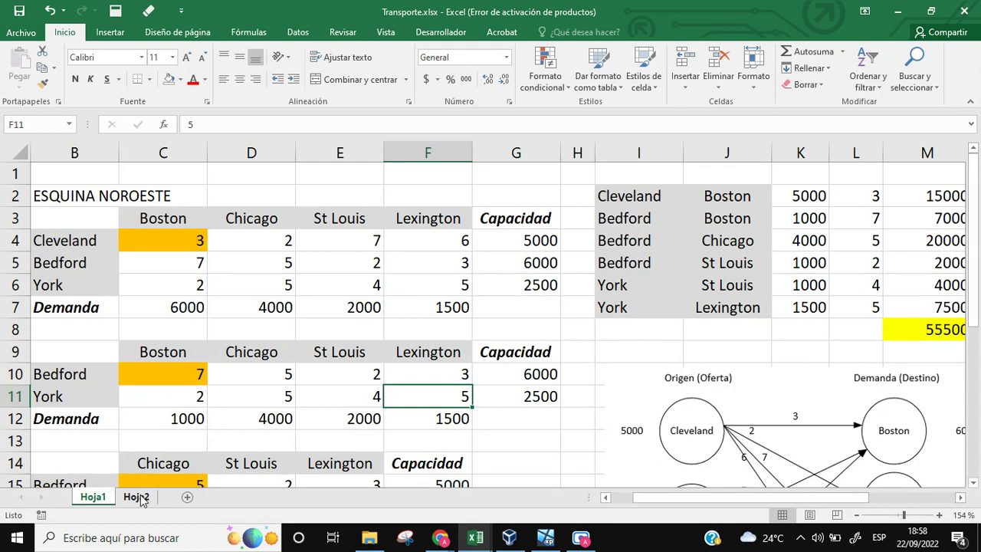
click(453, 374)
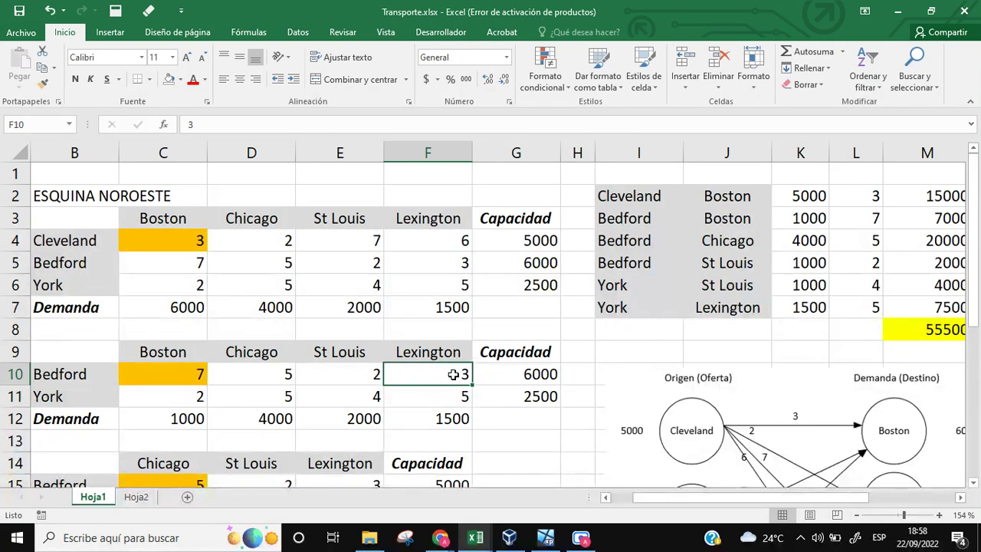
click(136, 497)
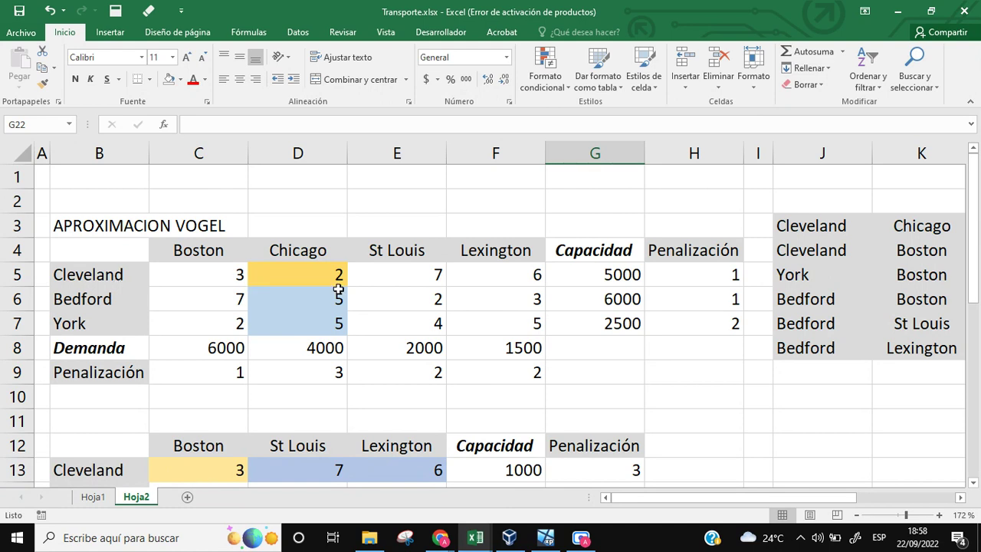
click(98, 501)
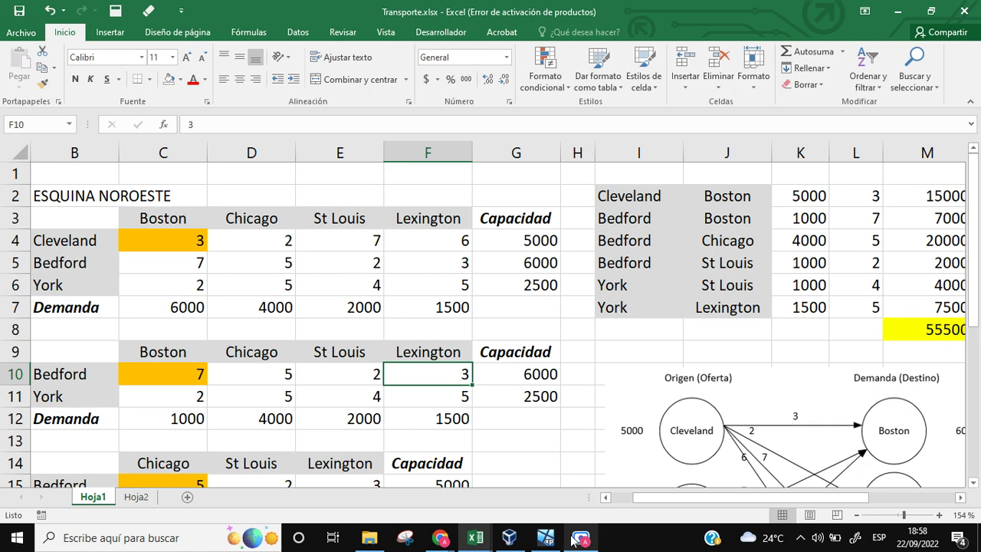
drag(56, 219, 498, 304)
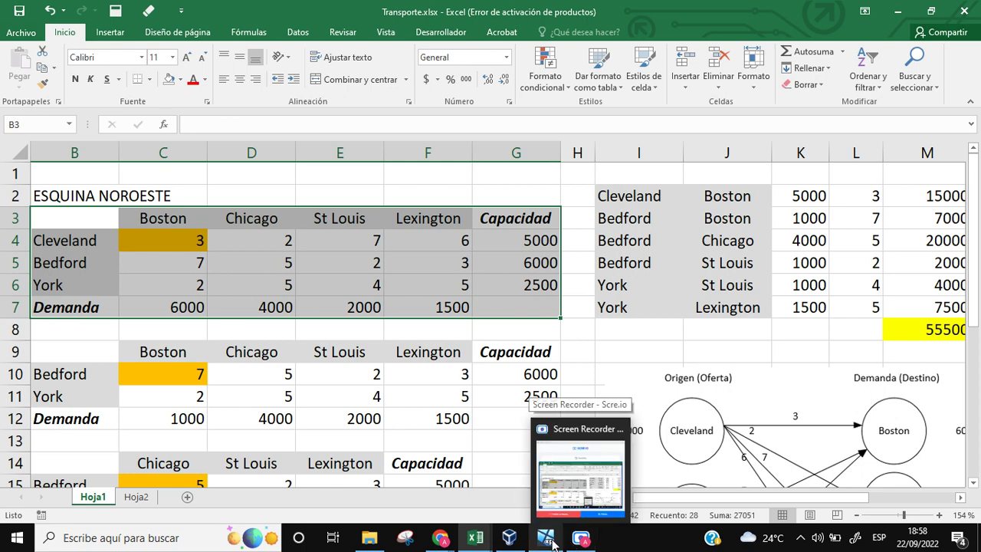
Step: Switch to the WXP virtual machine and launch the Network Modeling module of WinQSB
click(547, 539)
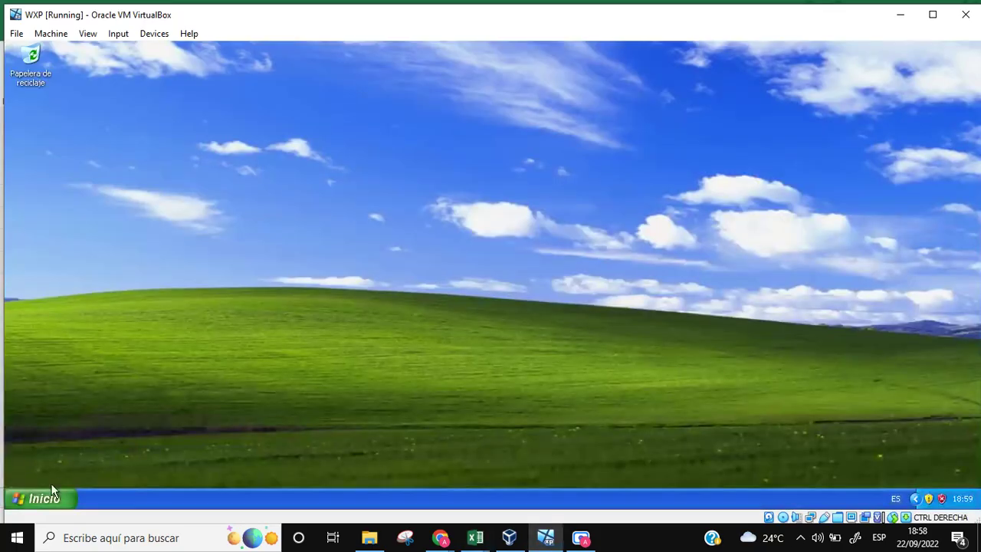
click(46, 499)
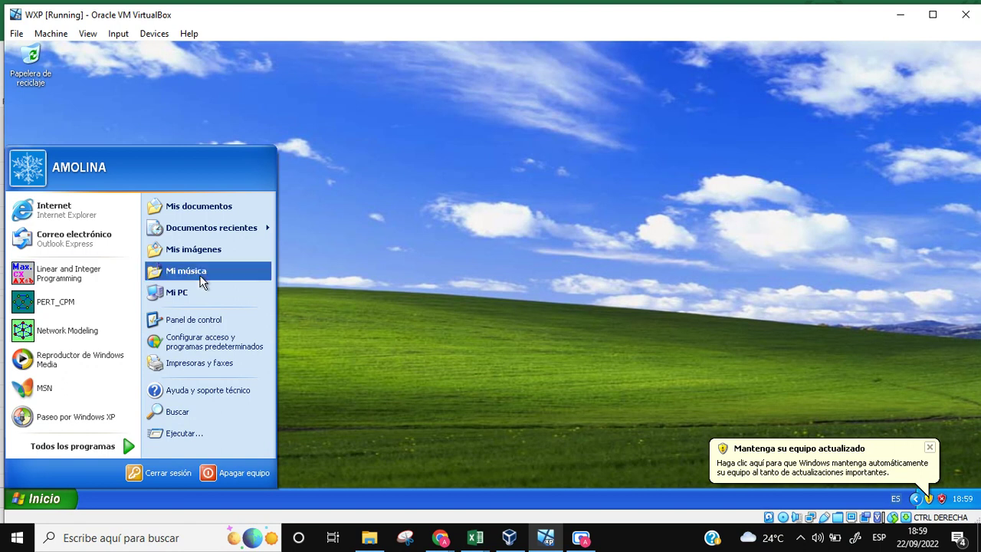
click(426, 305)
click(930, 449)
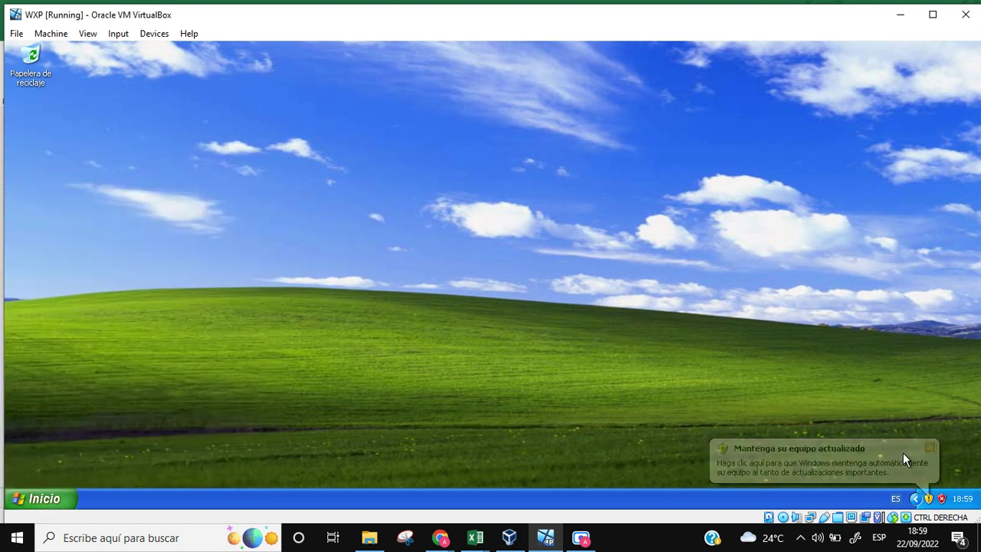
click(56, 496)
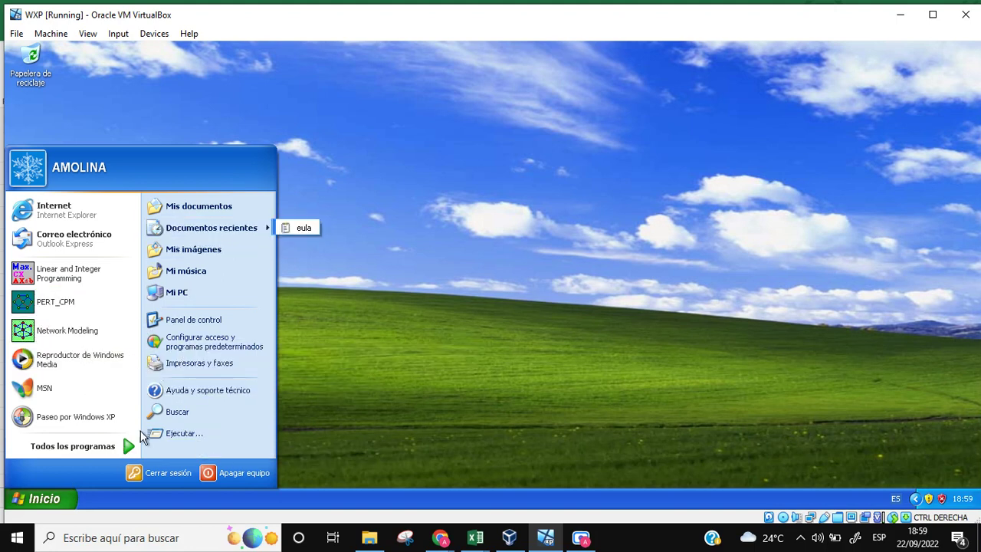
mouse_move(114, 447)
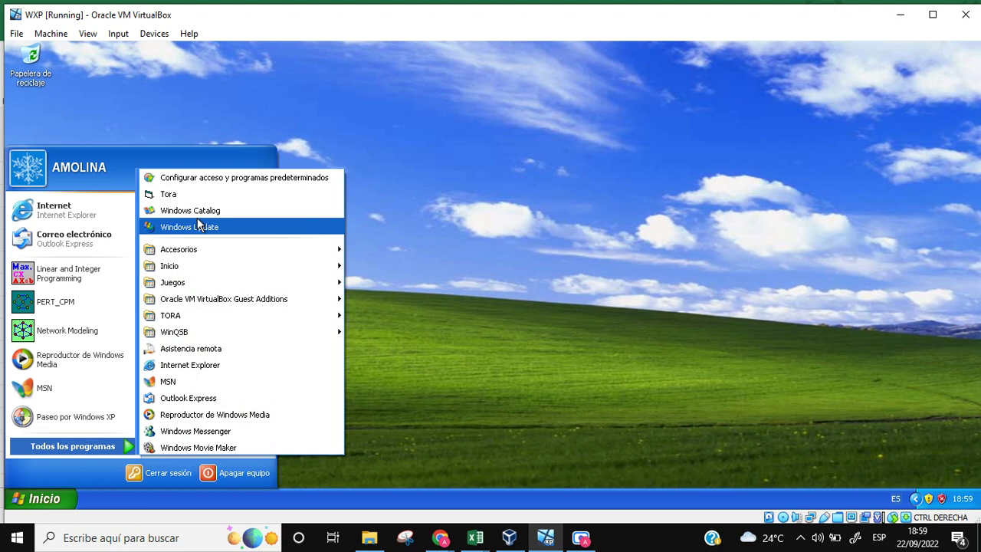
mouse_move(212, 337)
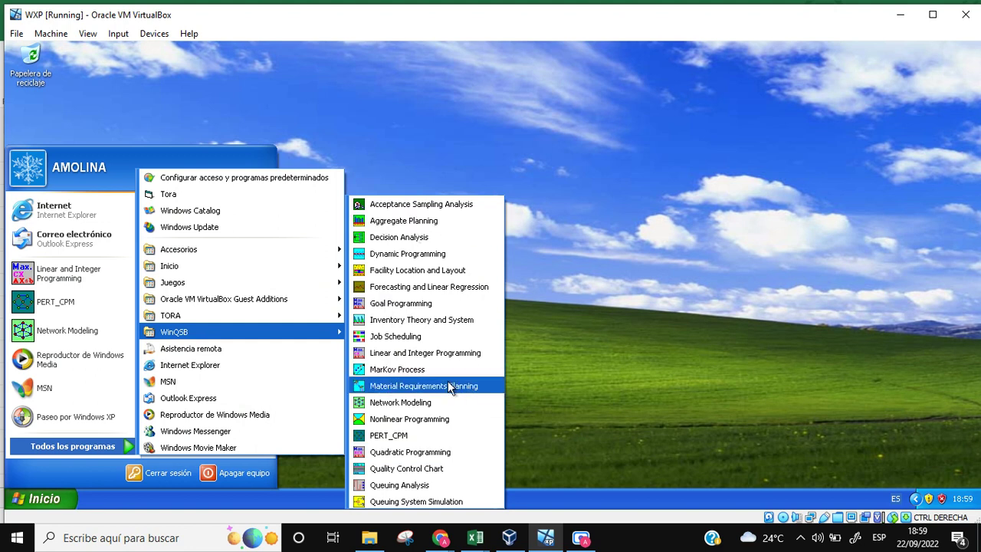
click(397, 408)
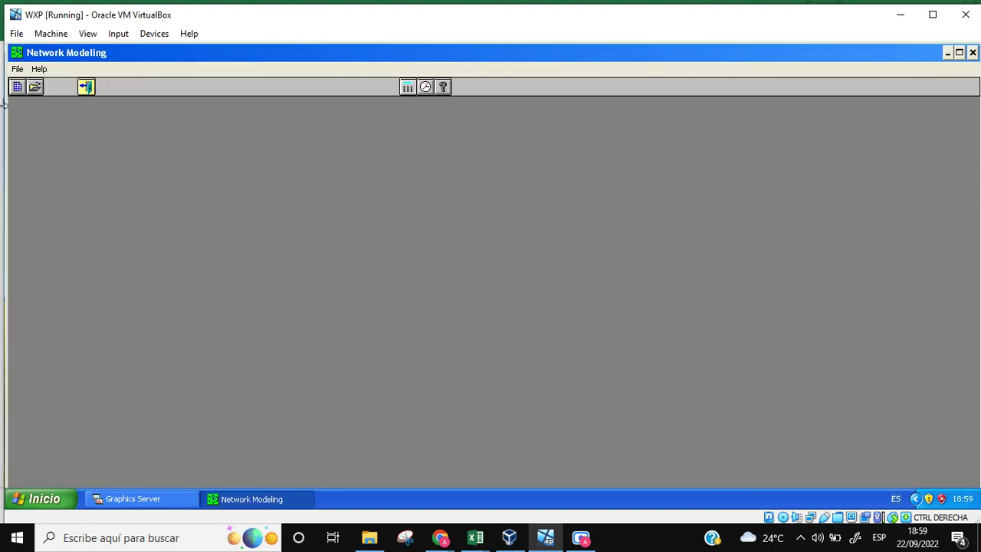
Step: Start a new network problem and move its specification dialog to the middle of the workspace
click(14, 71)
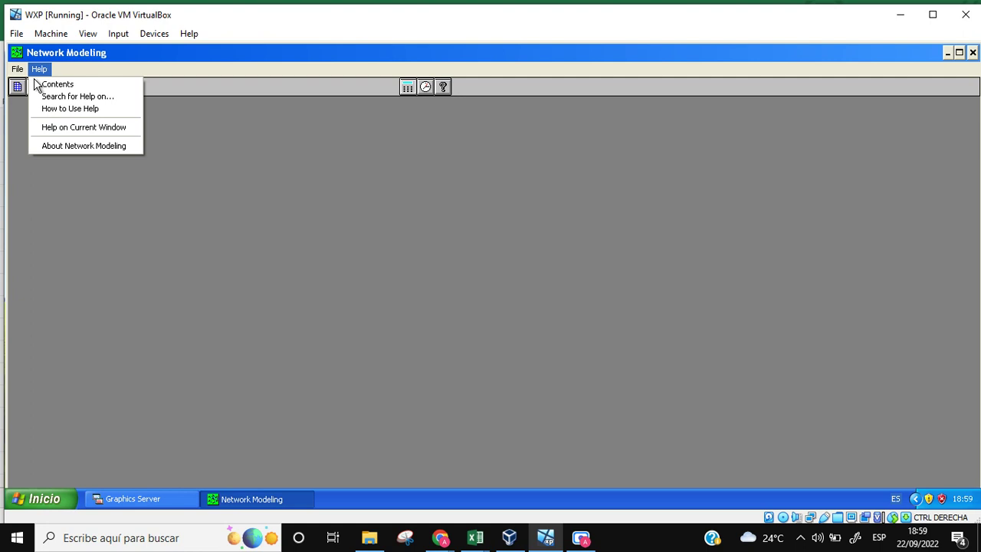
click(26, 86)
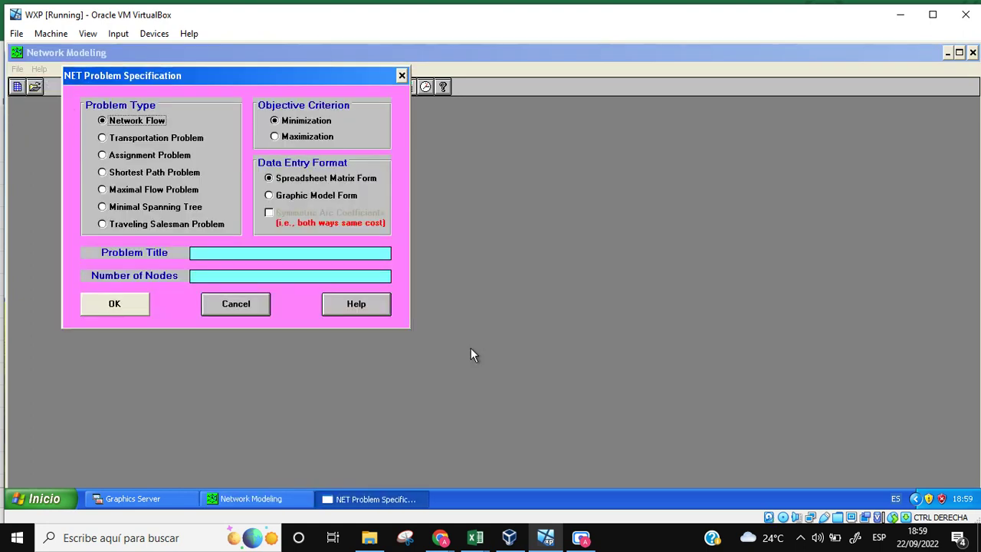
drag(218, 75, 471, 137)
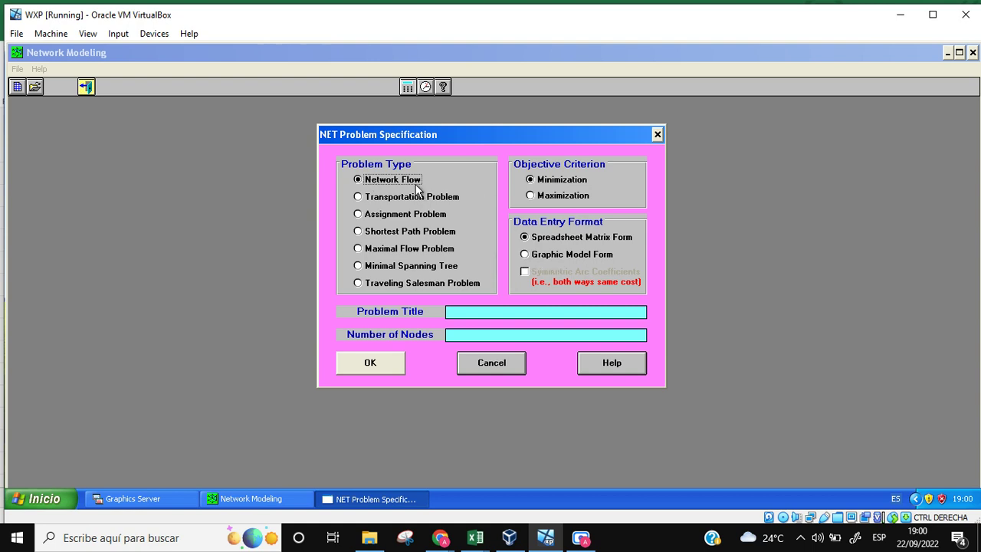
Step: Compare the specification fields offered for the Transportation, Assignment and Shortest Path problem types
click(359, 198)
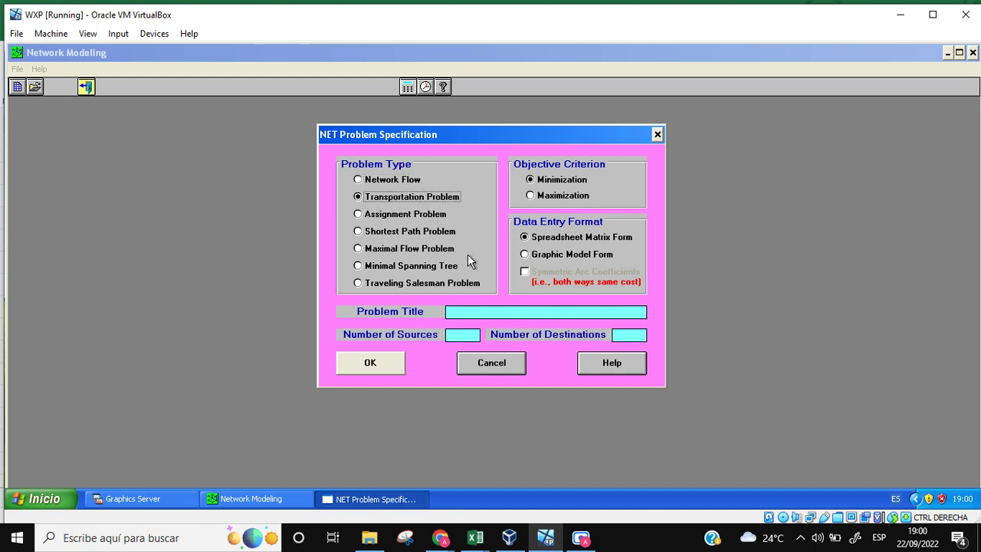
click(385, 222)
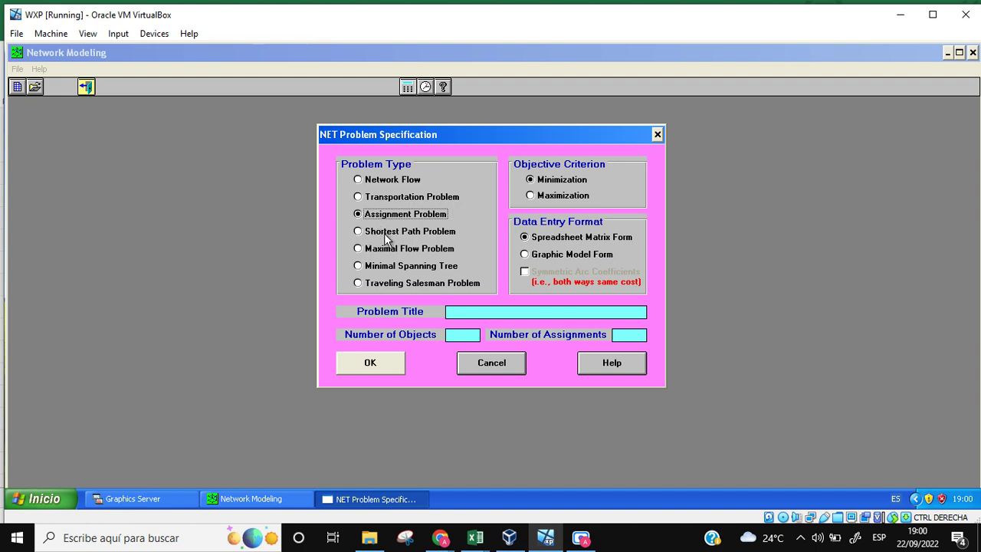
click(376, 237)
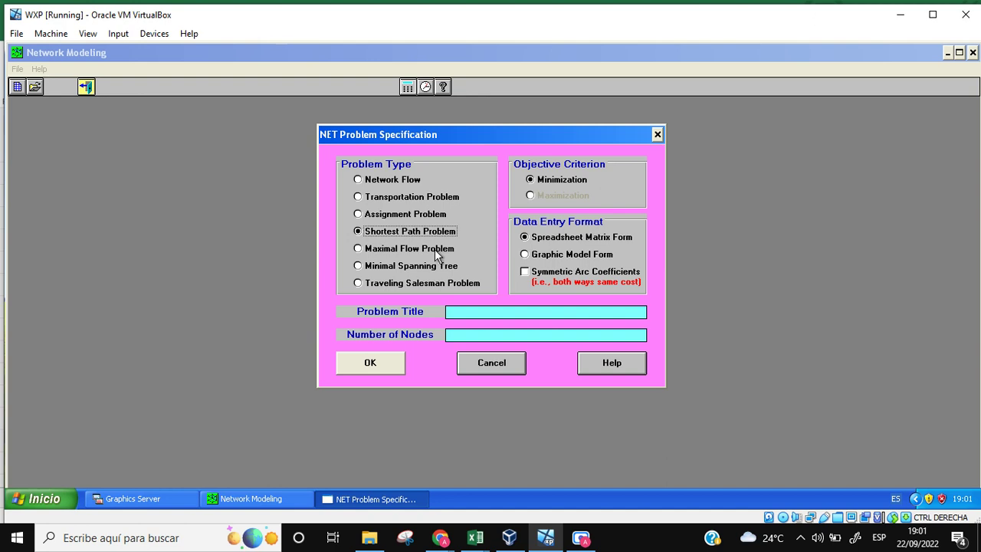
click(400, 201)
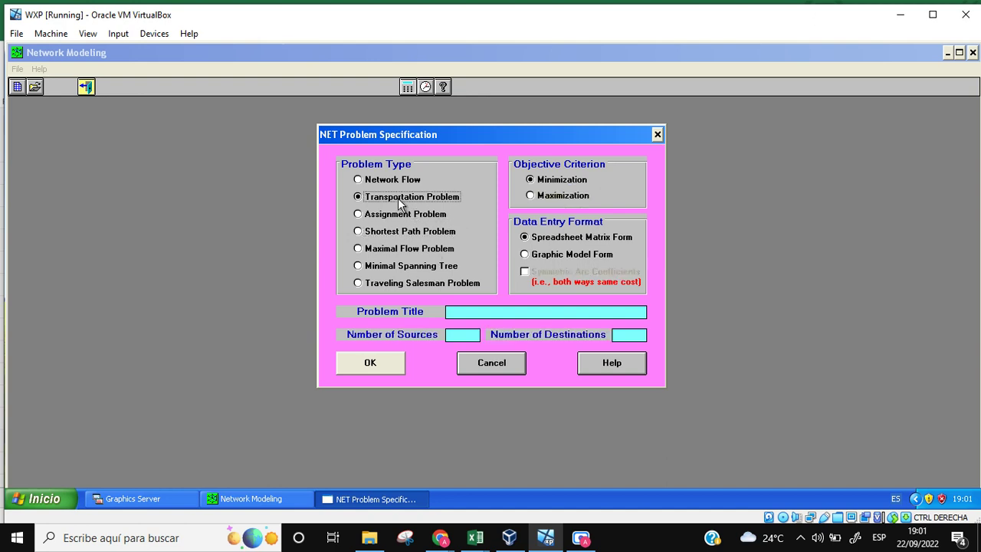
click(402, 216)
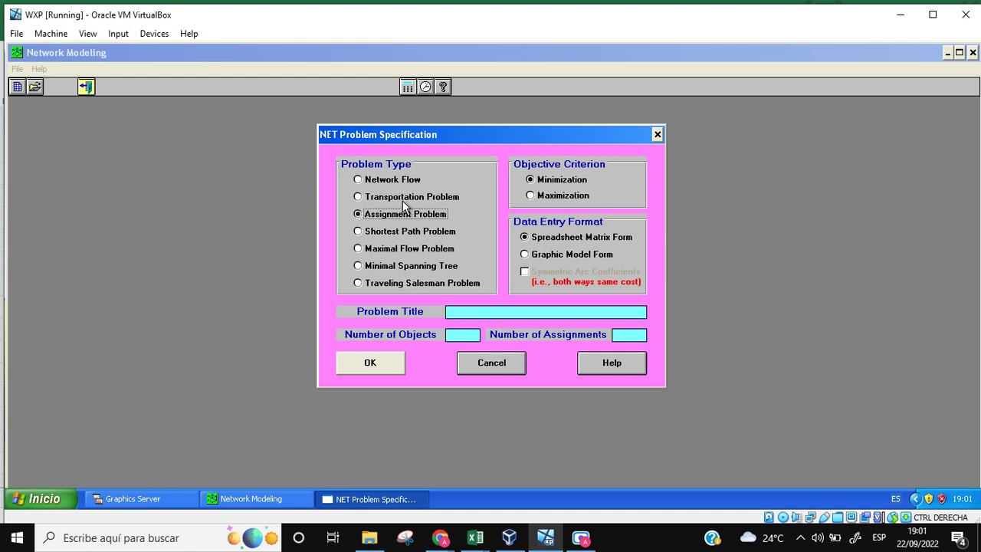
click(409, 230)
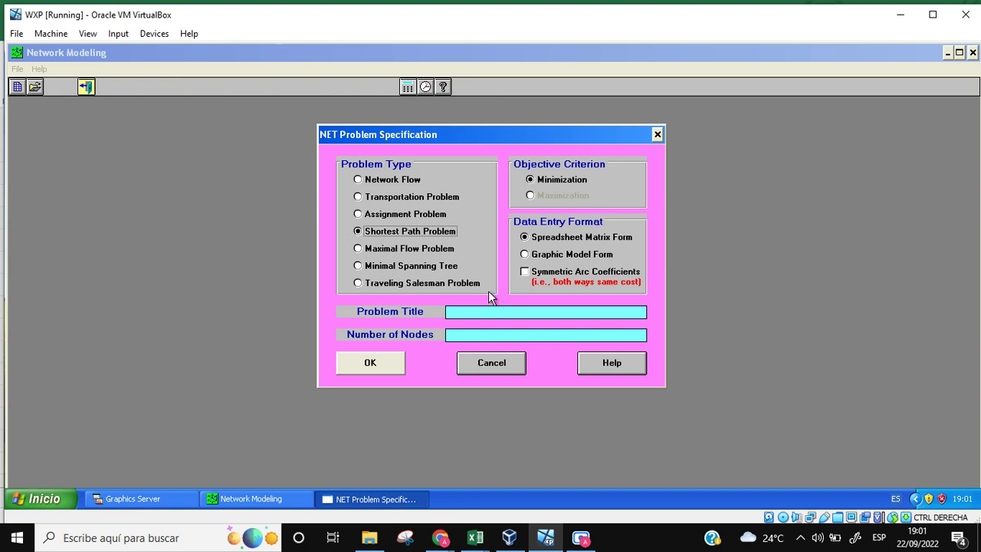
Step: Check the Google Meet call in Chrome and return to the WXP virtual machine
click(440, 539)
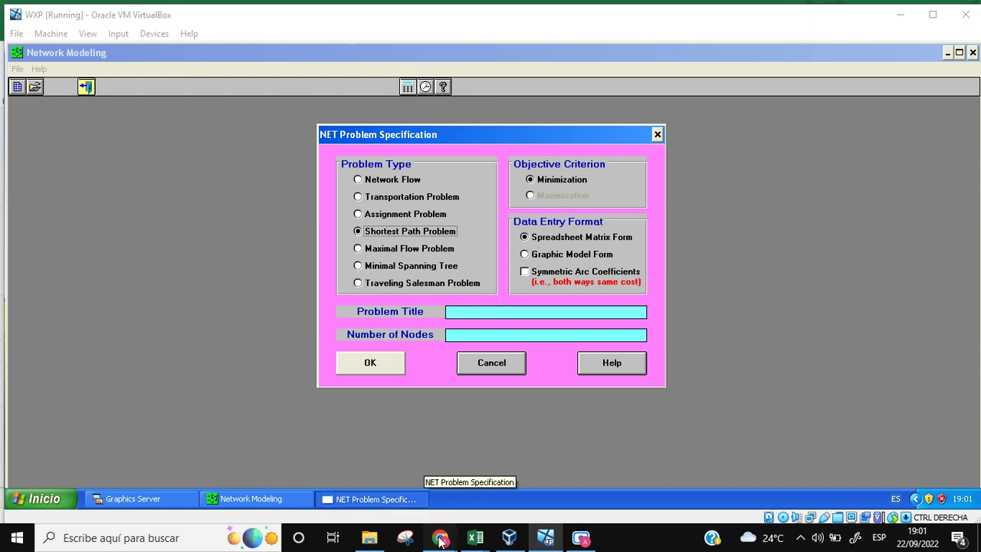
click(296, 483)
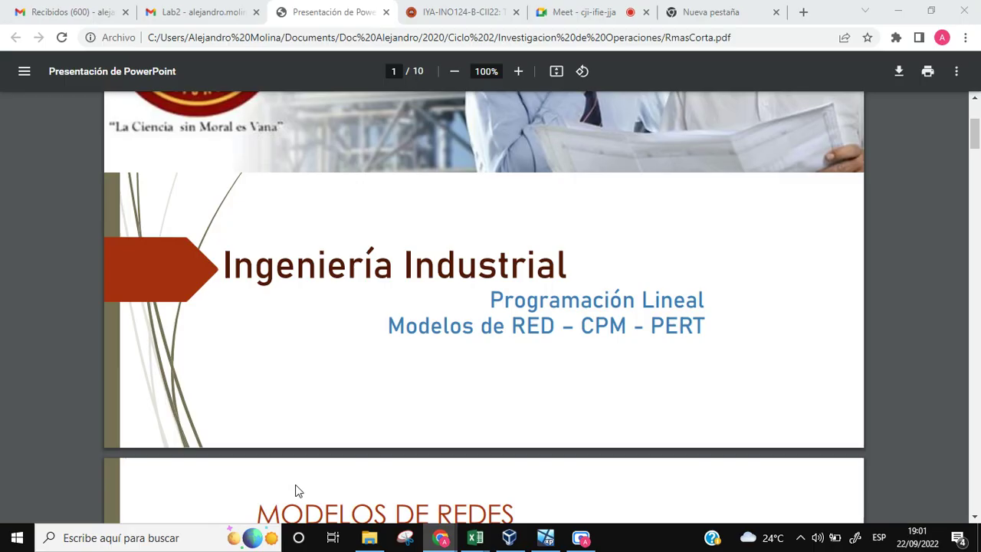
click(565, 23)
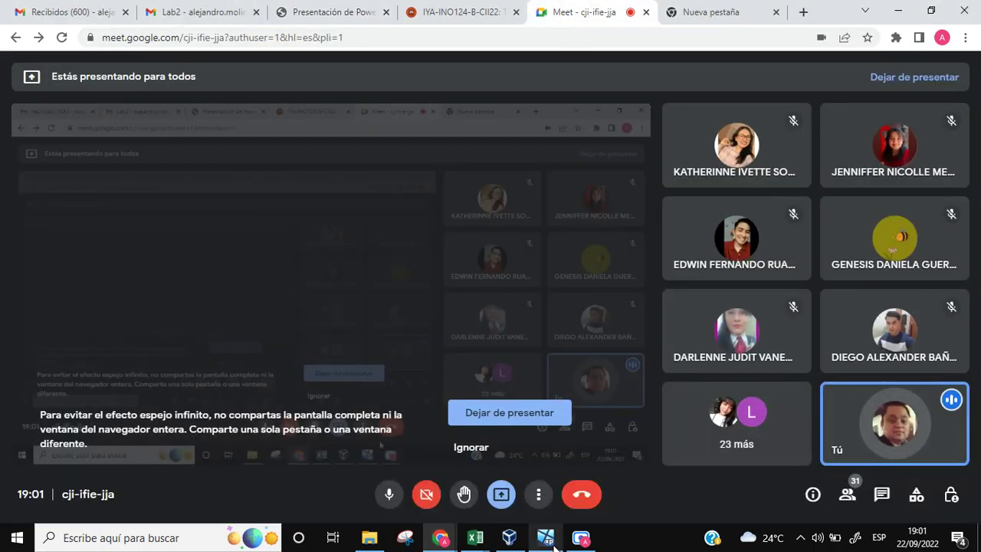
mouse_move(547, 539)
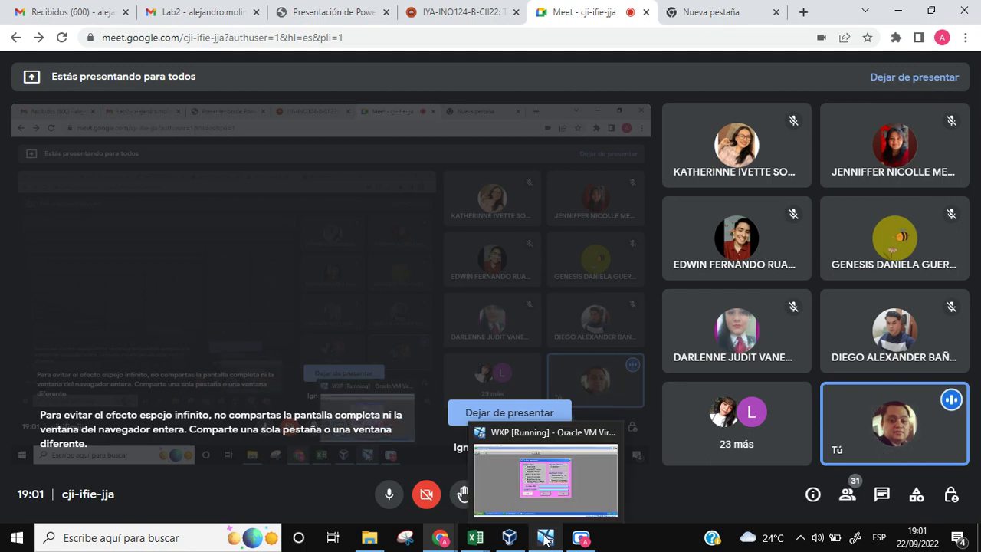
click(555, 488)
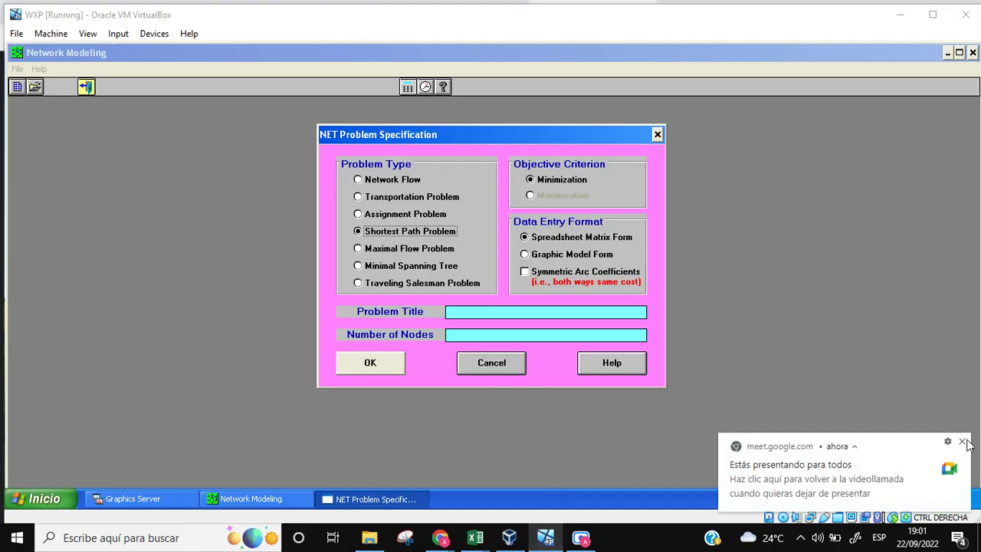
Step: Specify a Transportation Problem in Spreadsheet Matrix Form with the problem title Ejemplo
click(358, 196)
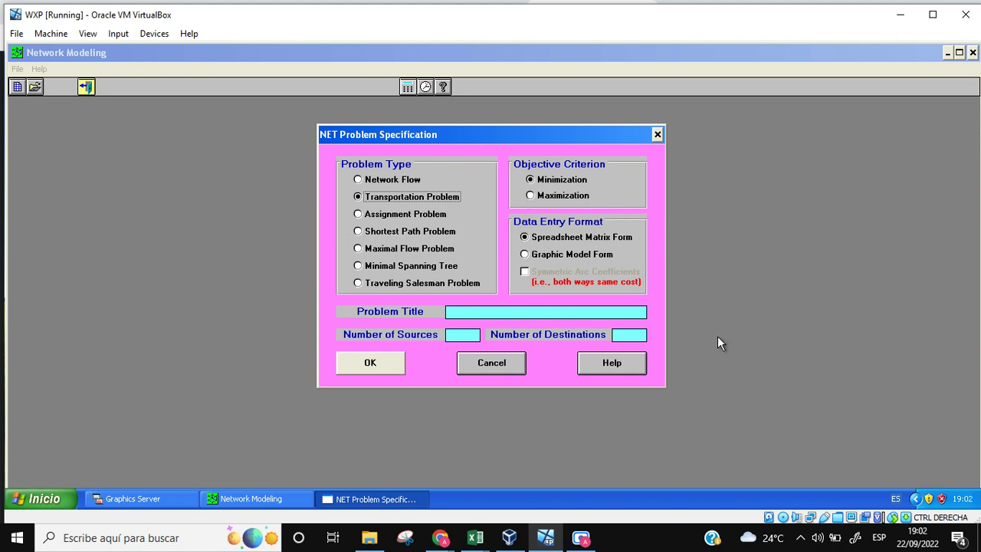
click(525, 237)
click(476, 313)
text(Ejemplo)
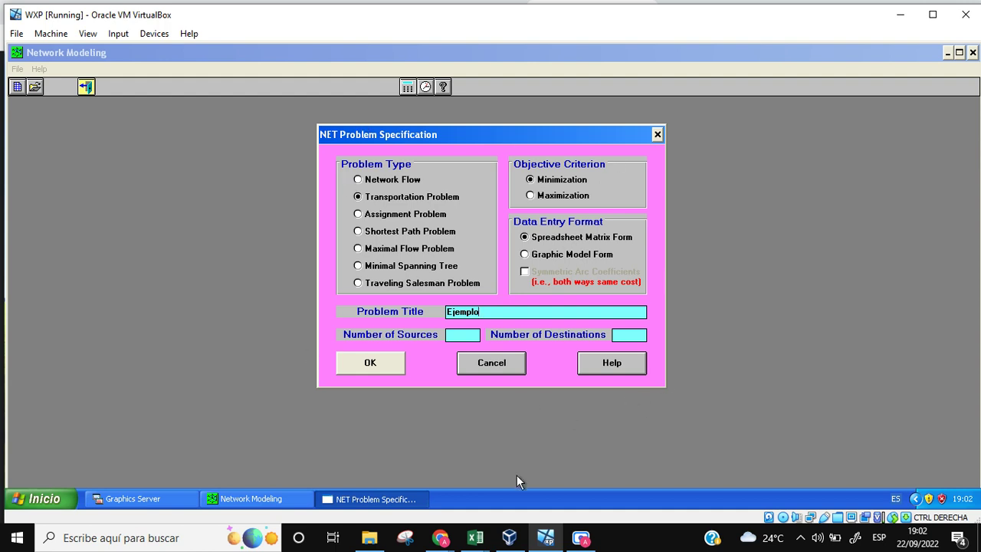
click(460, 335)
Step: Switch to Transporte.xlsx in Excel and examine the source rows of the first cost table on Hoja1
click(477, 537)
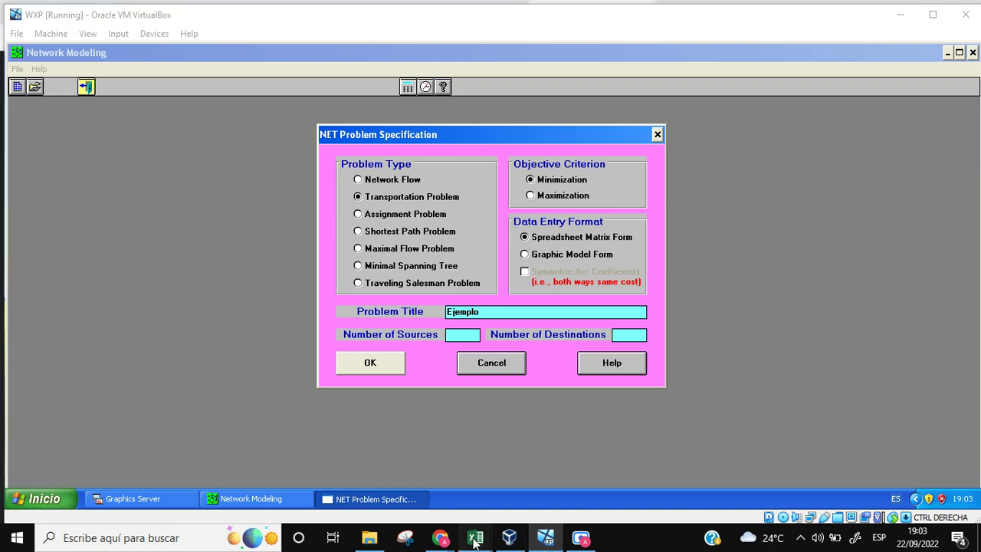
click(531, 491)
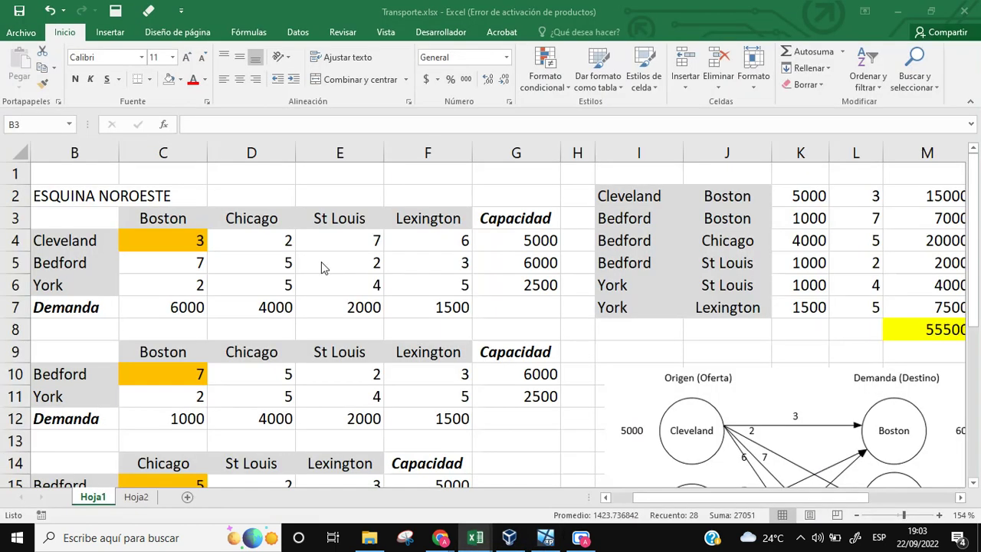
click(80, 245)
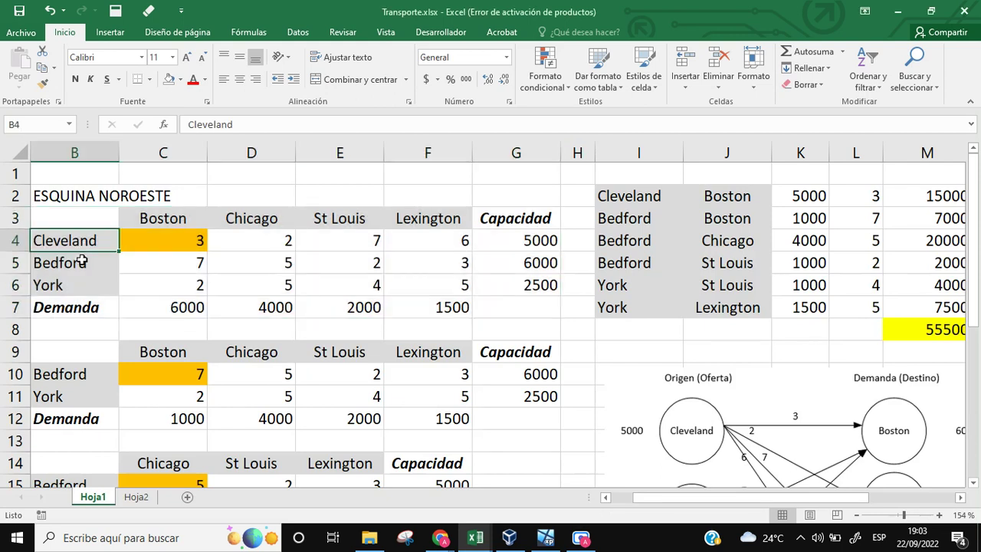
click(81, 266)
click(76, 286)
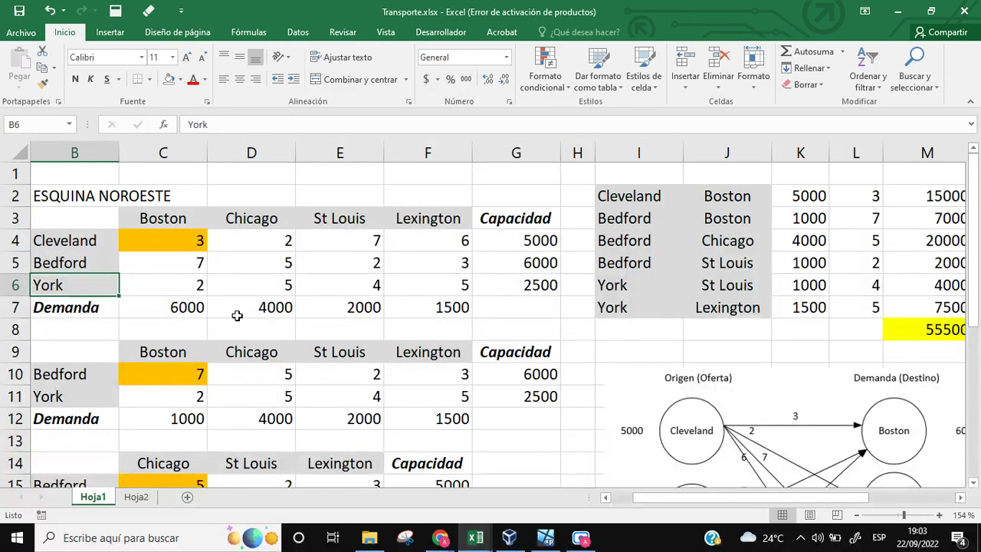
click(136, 496)
click(92, 496)
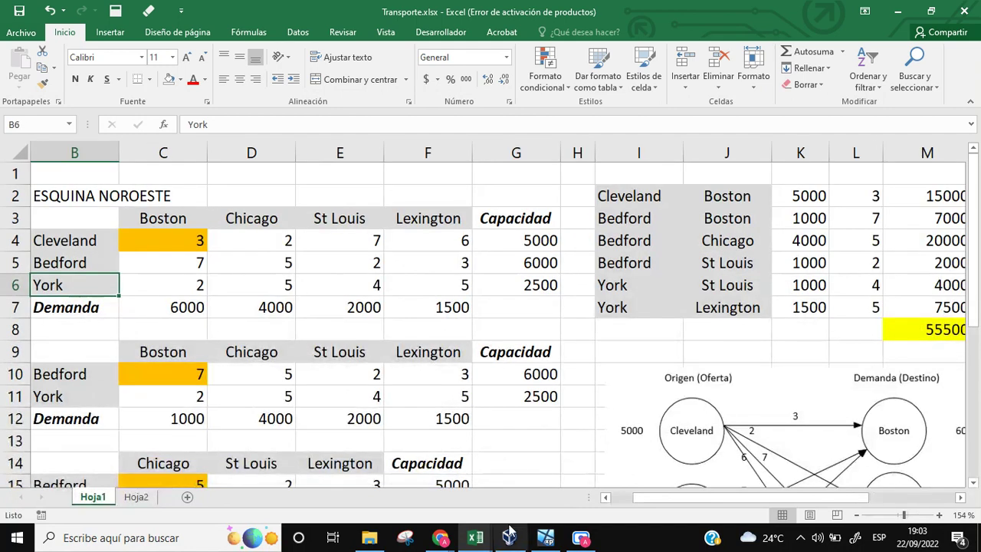
Step: Switch back to the WXP virtual machine and create the transportation problem with 3 sources and 4 destinations
click(547, 539)
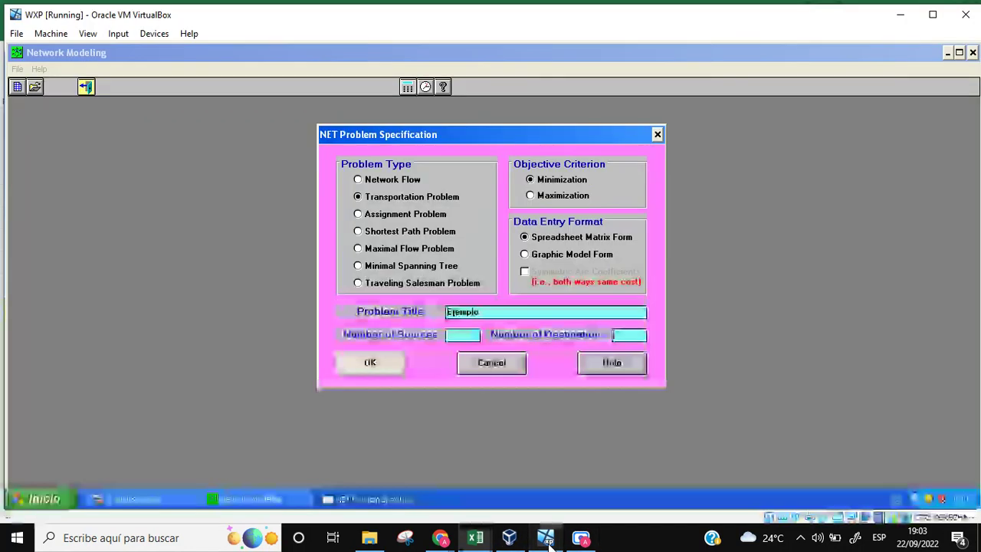
click(459, 335)
text(3)
click(622, 334)
text(4)
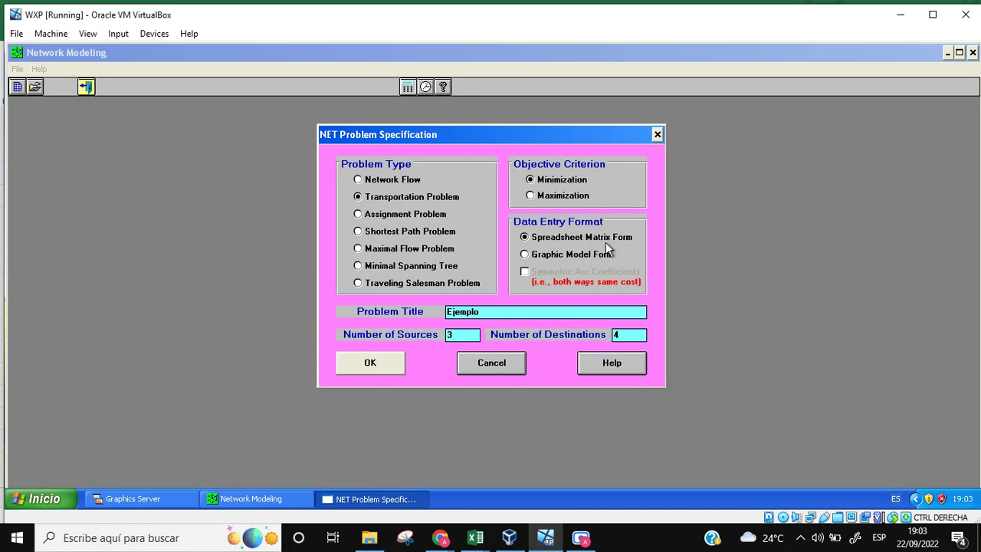
click(394, 369)
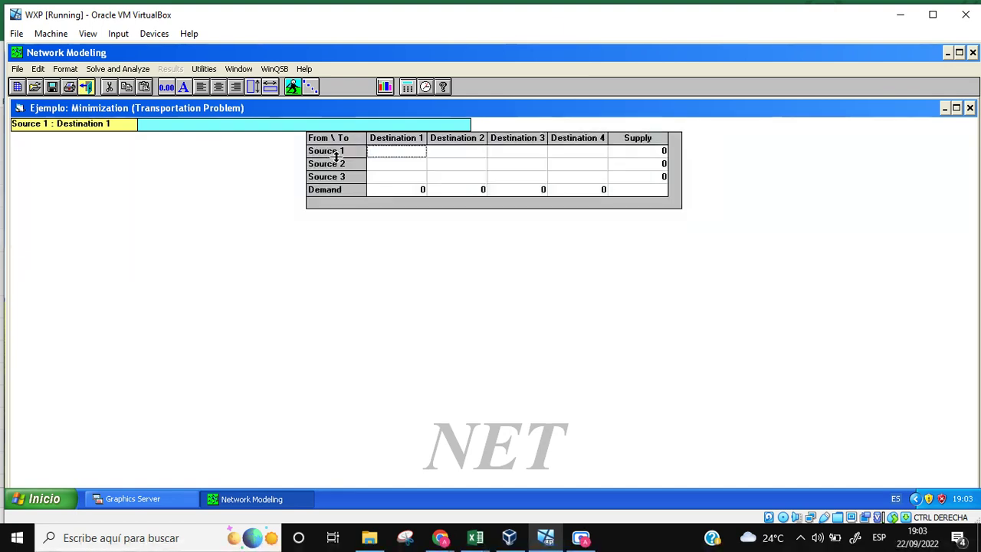
Step: Examine the cost cells, the Demand row and the Supply column of the empty transportation matrix
click(409, 190)
click(466, 190)
drag(387, 153, 588, 176)
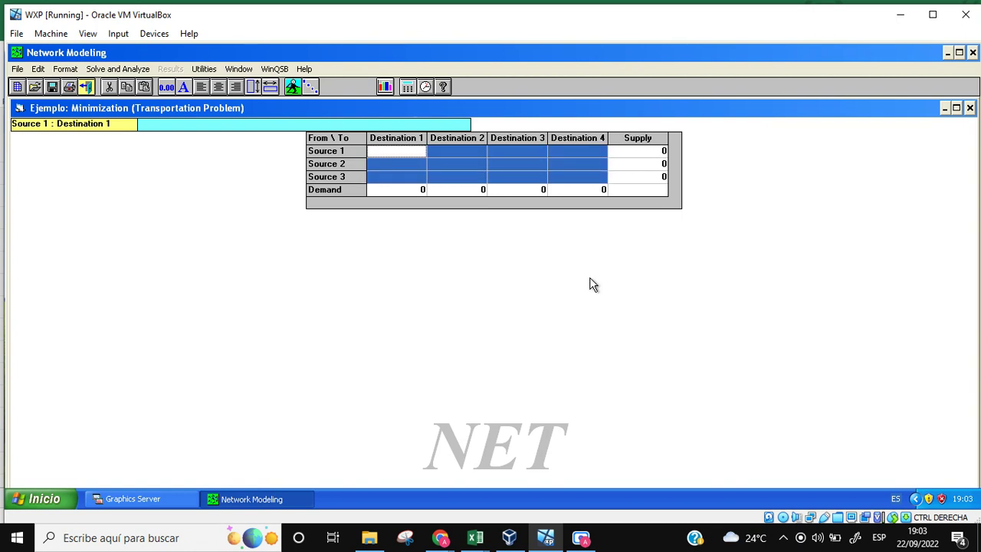
drag(394, 193, 565, 198)
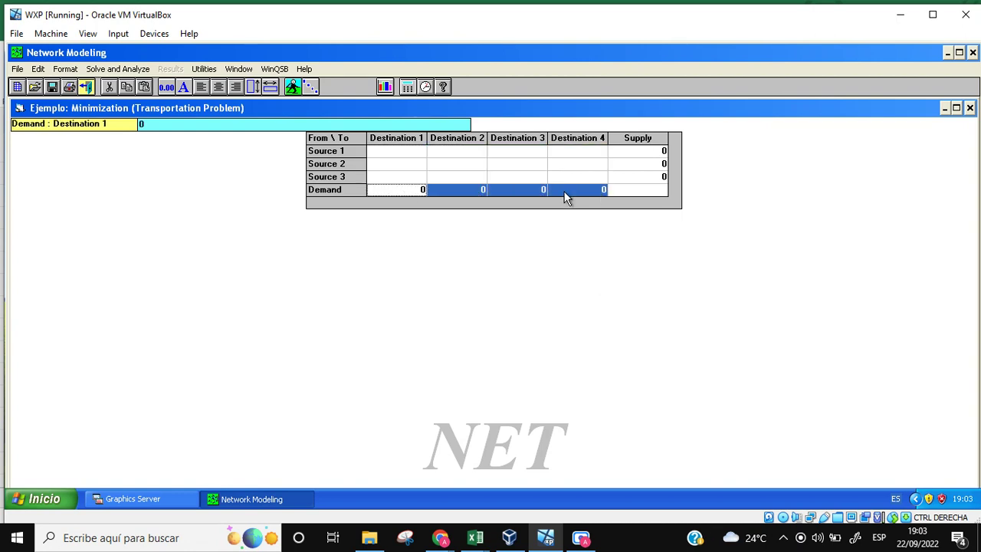
drag(651, 153, 750, 303)
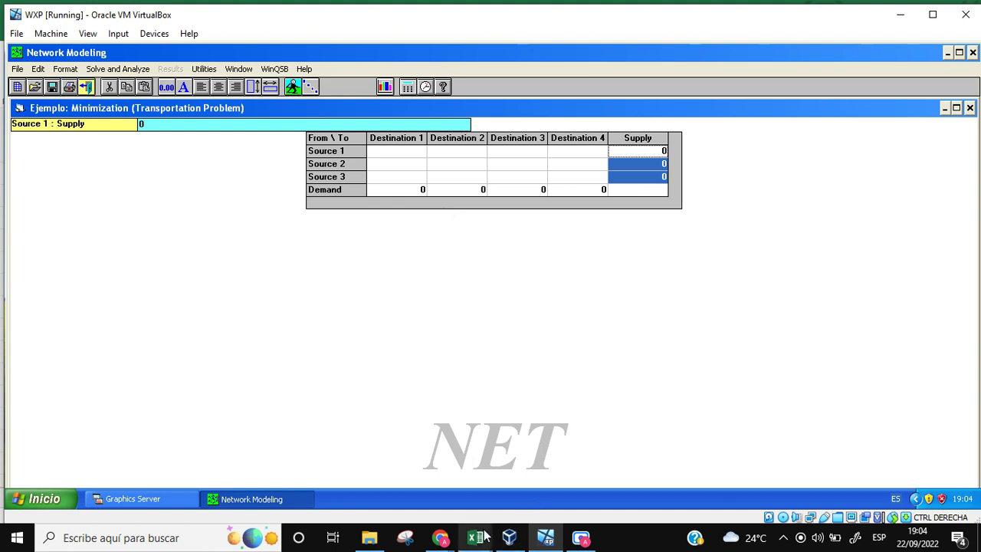
Step: Switch to Transporte.xlsx in Excel and examine the unit-cost block, the Cleveland row and the Chicago column of the first table
mouse_move(481, 542)
click(552, 471)
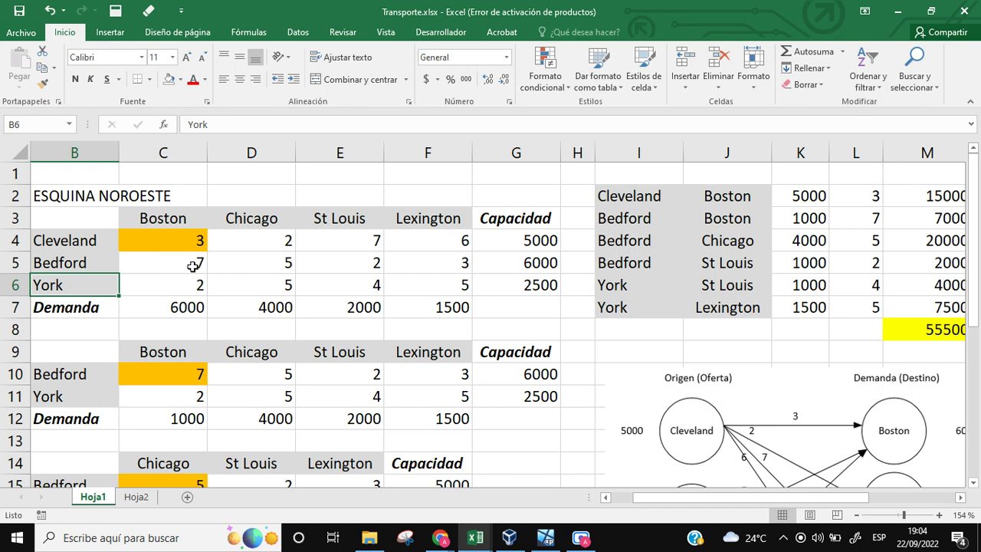
drag(164, 246, 442, 281)
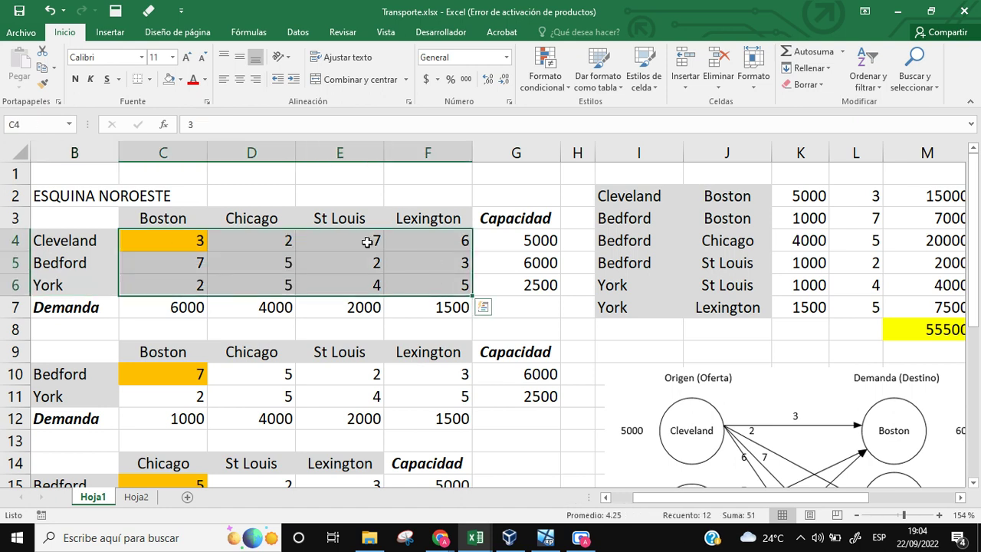
click(63, 245)
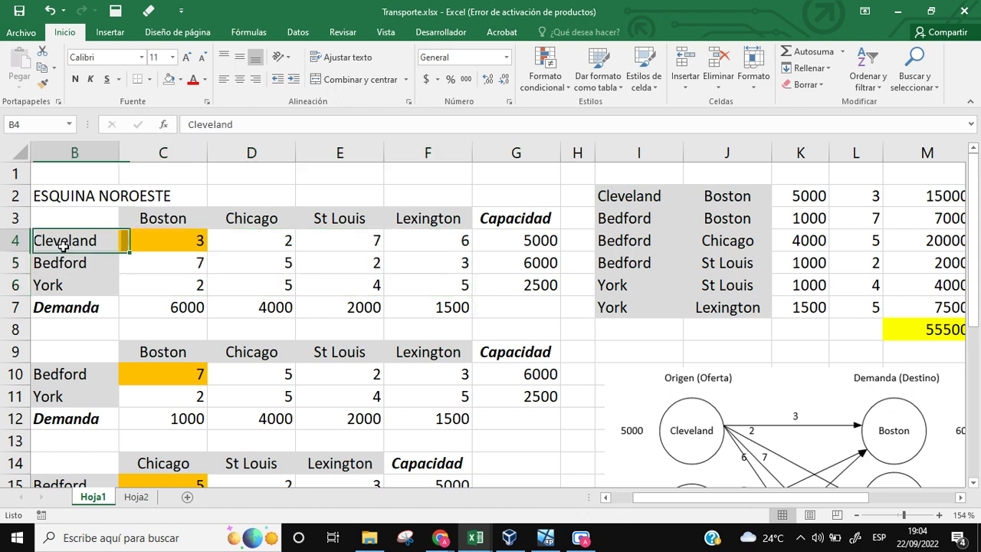
click(241, 223)
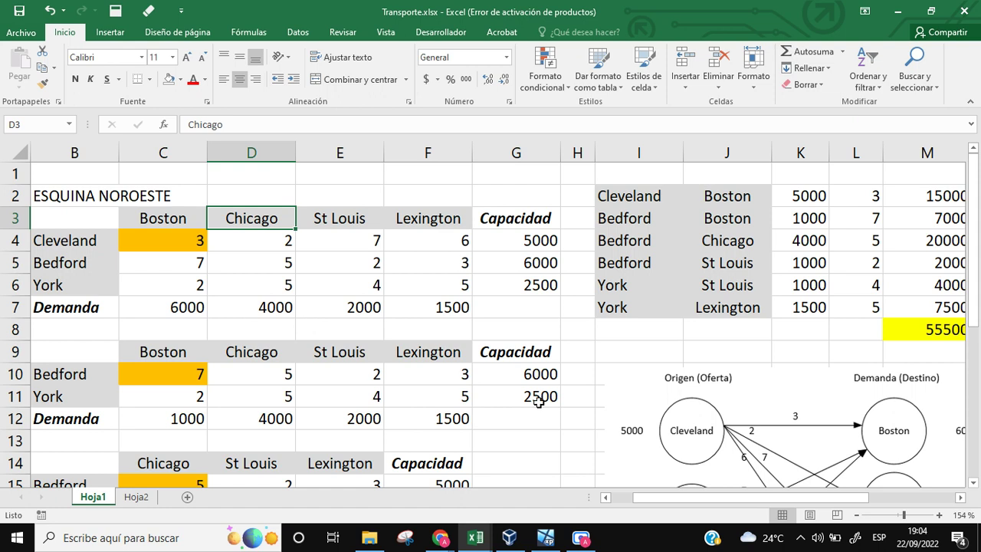
Step: Return to the WXP virtual machine and examine the Source 1 row and Destination 2 column of the matrix
click(548, 539)
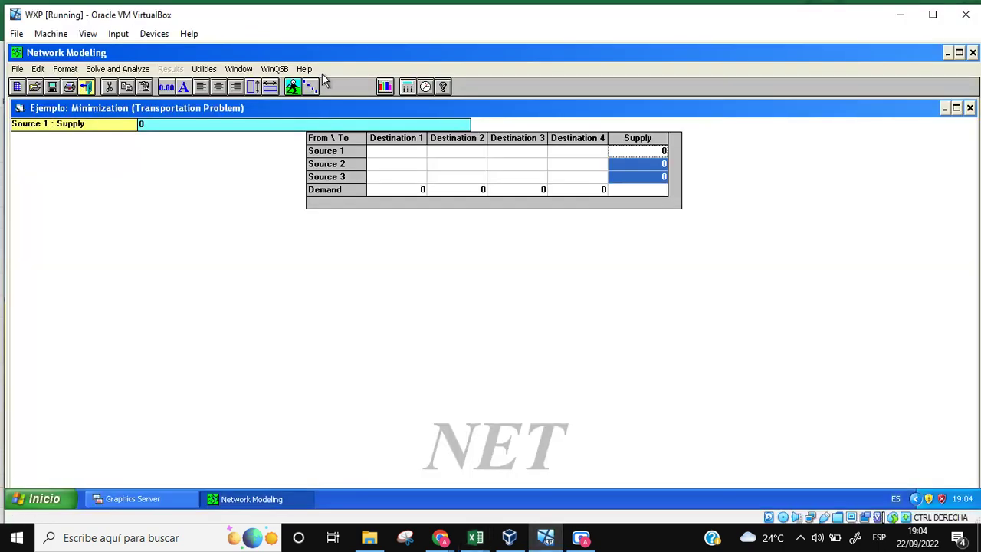
key(Left)
key(Down)
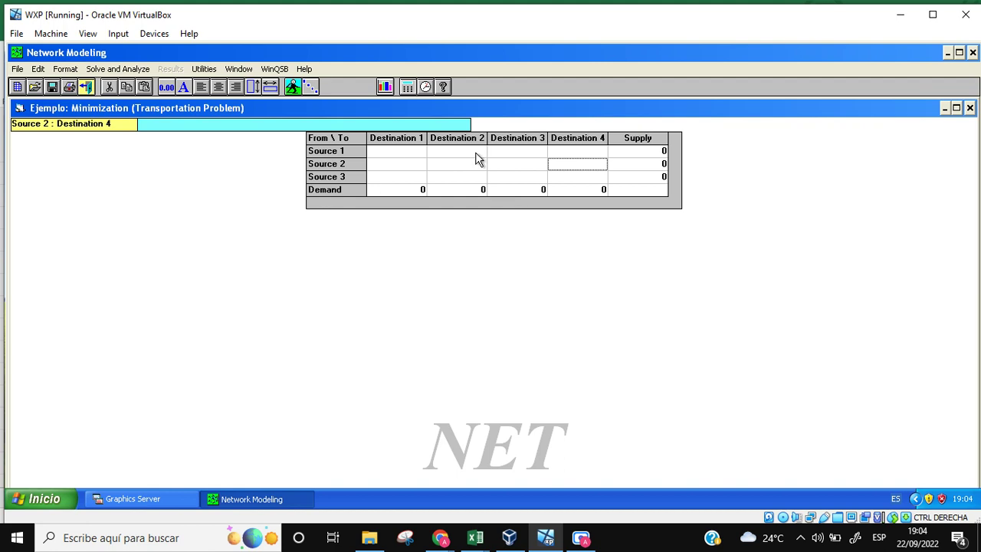
click(396, 153)
click(439, 155)
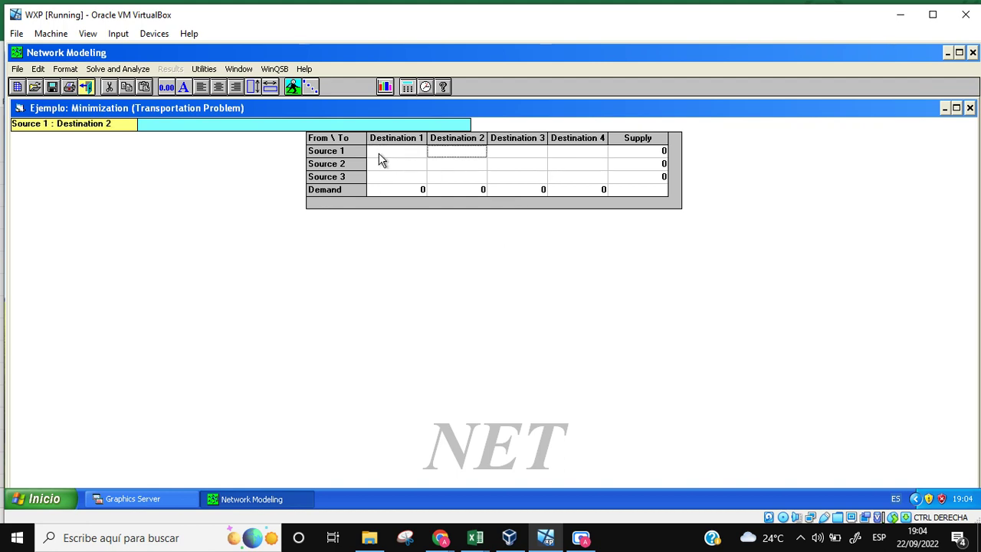
click(344, 155)
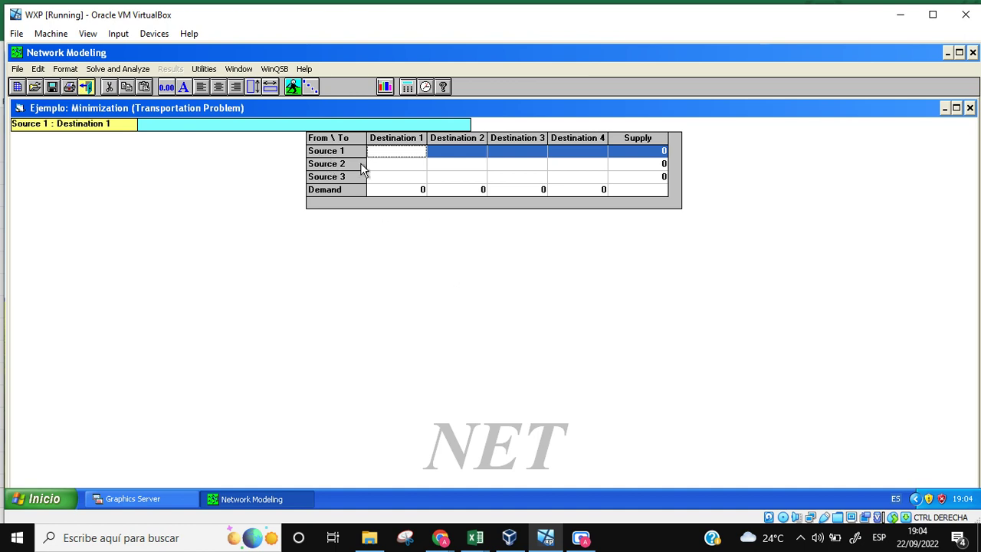
click(455, 140)
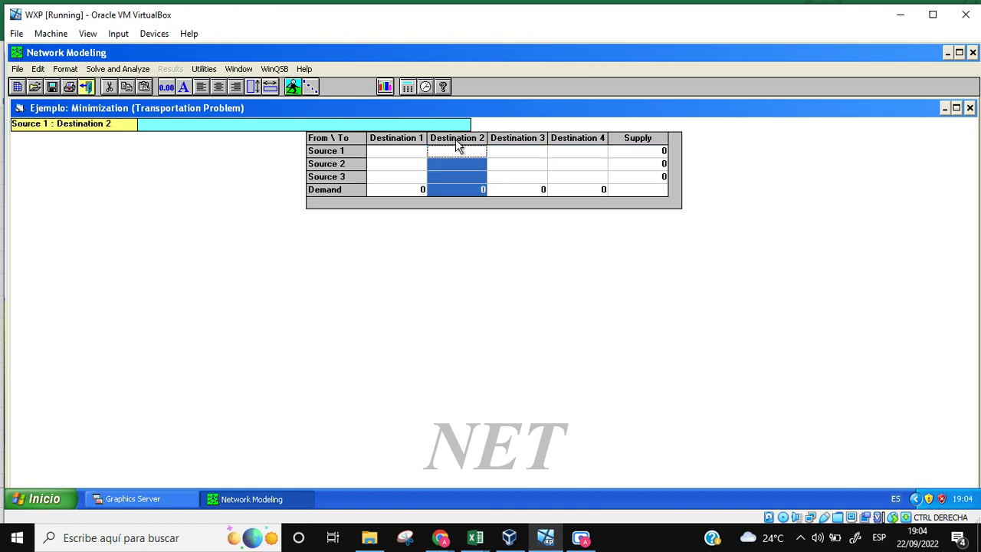
click(469, 153)
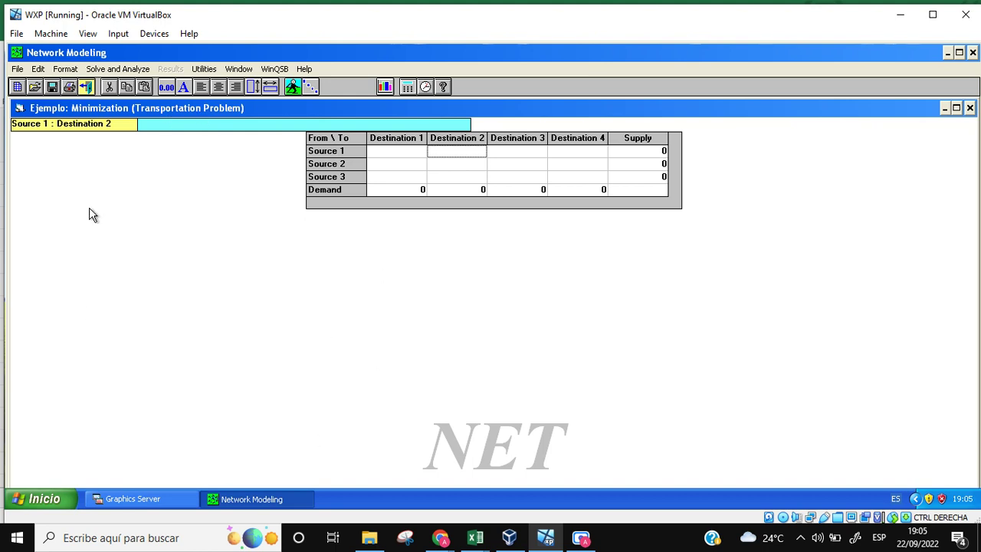
click(64, 498)
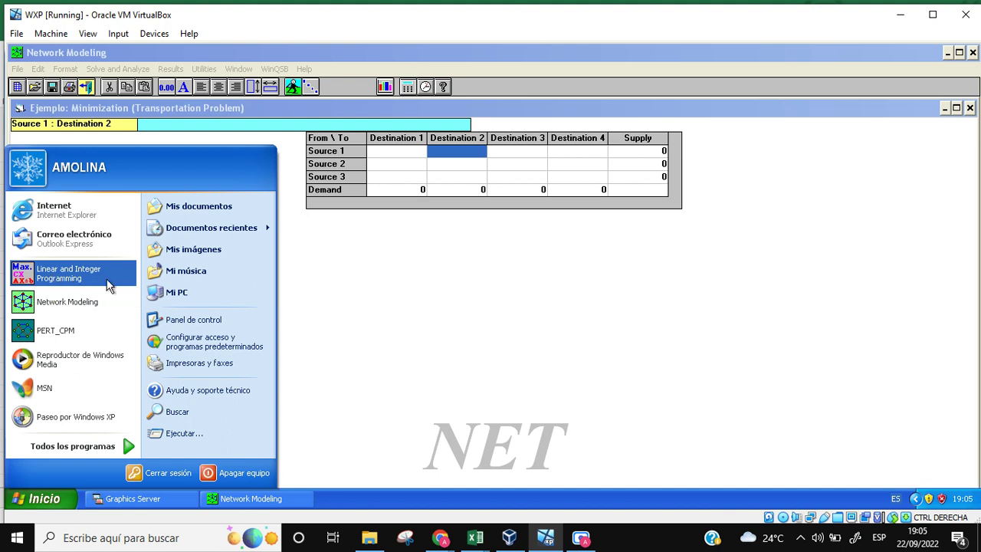
click(443, 299)
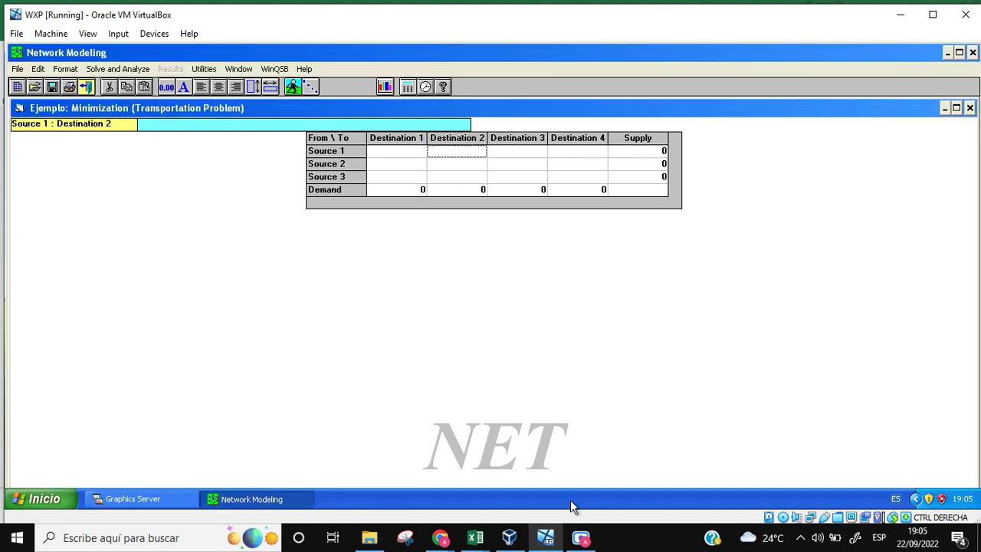
mouse_move(551, 546)
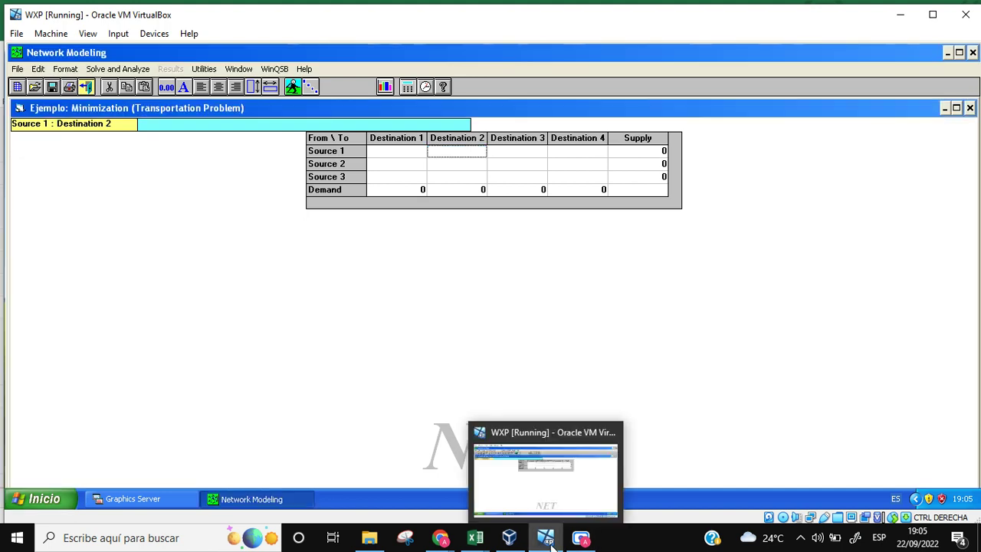
Step: Switch to Transporte.xlsx in Excel and read Cleveland's unit costs and the cost block C4:F6 of the first table
mouse_move(475, 539)
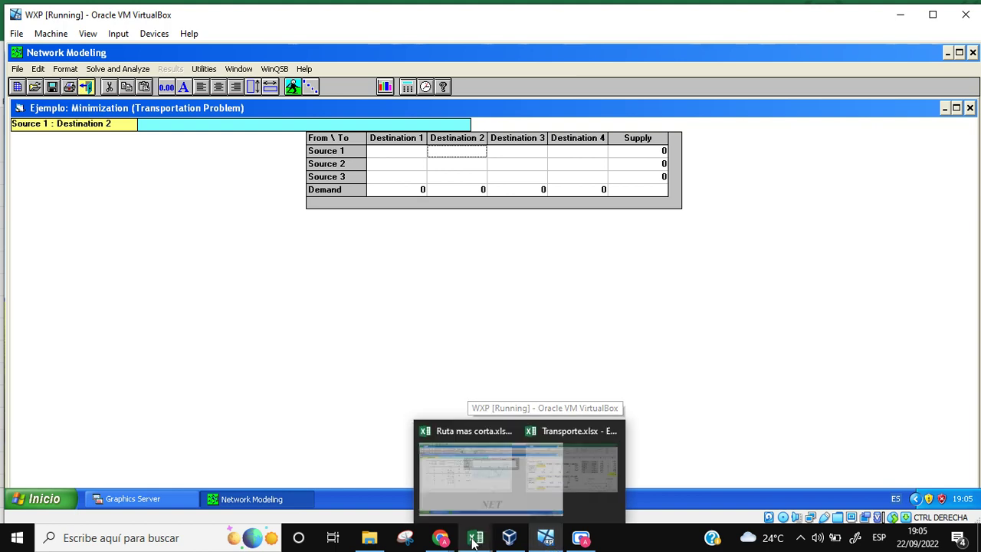
click(541, 482)
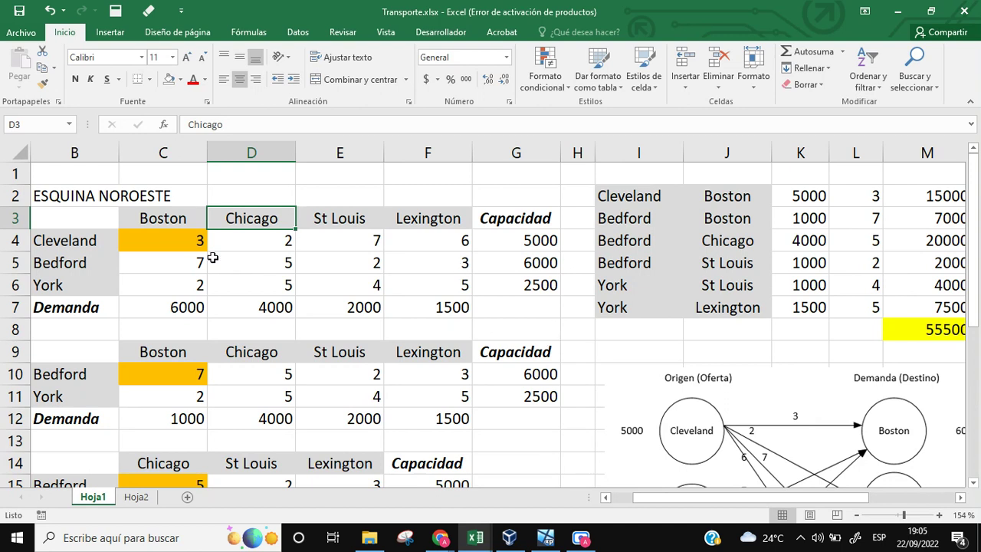
drag(155, 239, 424, 284)
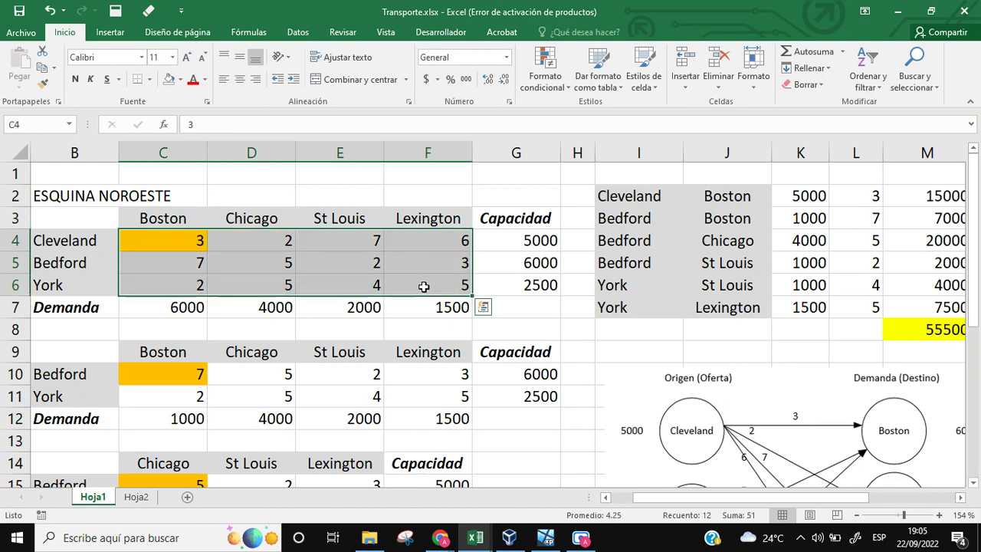
click(200, 242)
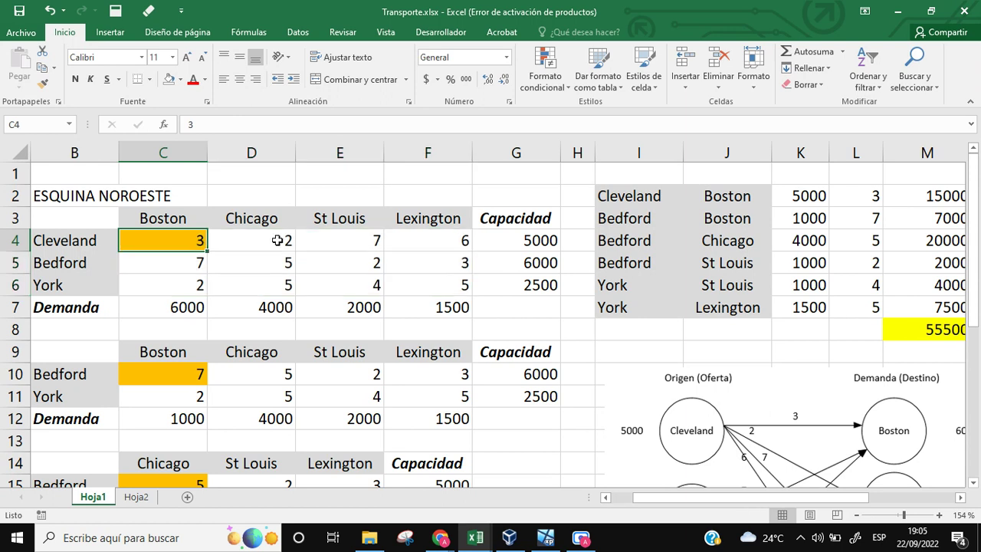
click(275, 241)
click(347, 243)
click(464, 244)
click(71, 244)
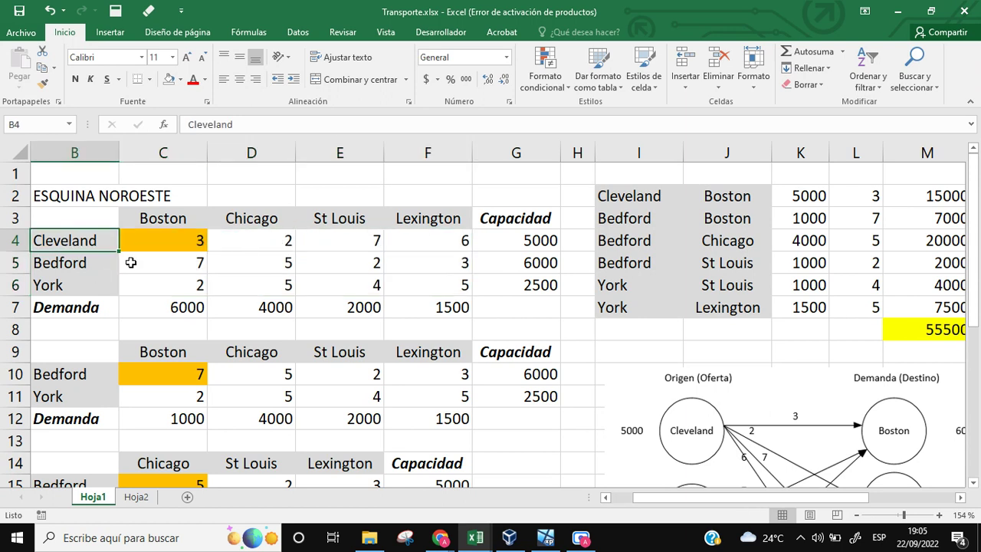
click(330, 224)
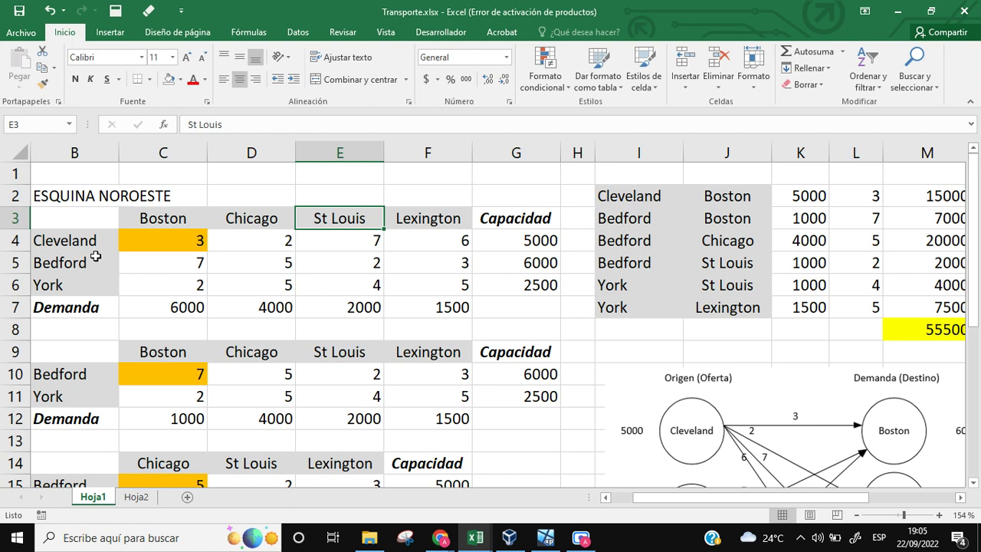
drag(144, 244, 437, 285)
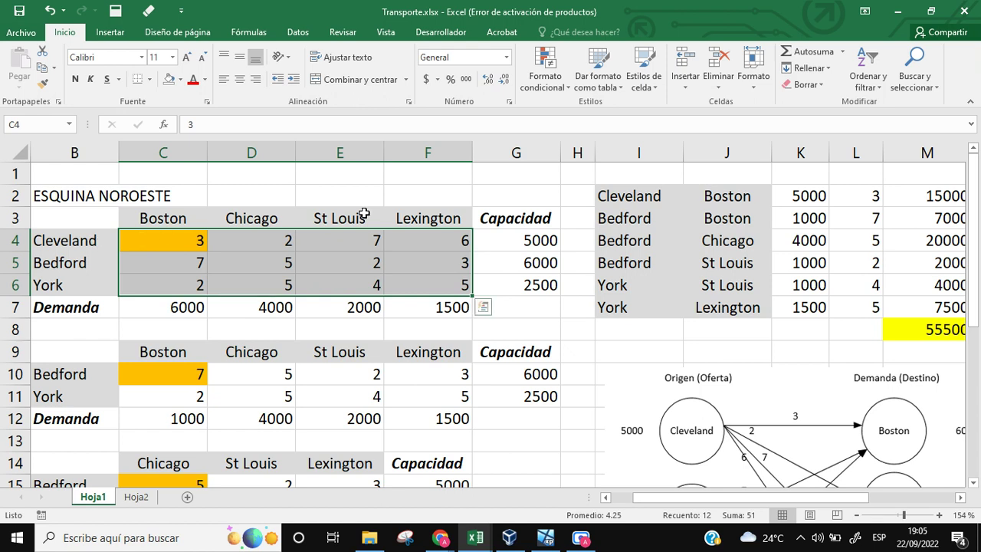
click(361, 216)
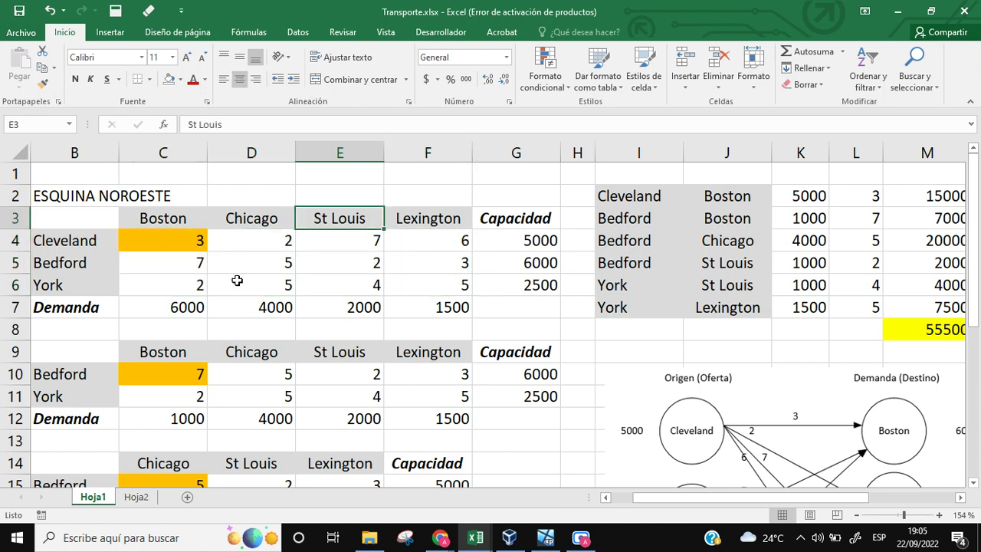
Step: Return to the WXP virtual machine and enter the Source 1 costs 3, 2, 7 and 6 for Destinations 1 to 4
click(566, 540)
click(412, 153)
text(3)
click(459, 156)
text(2)
click(516, 156)
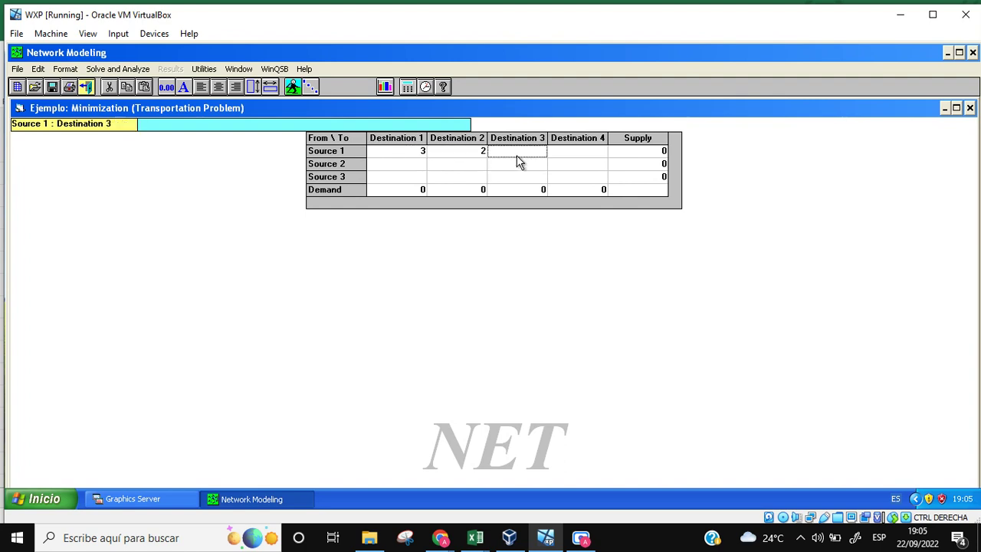
text(7)
click(579, 152)
text(6)
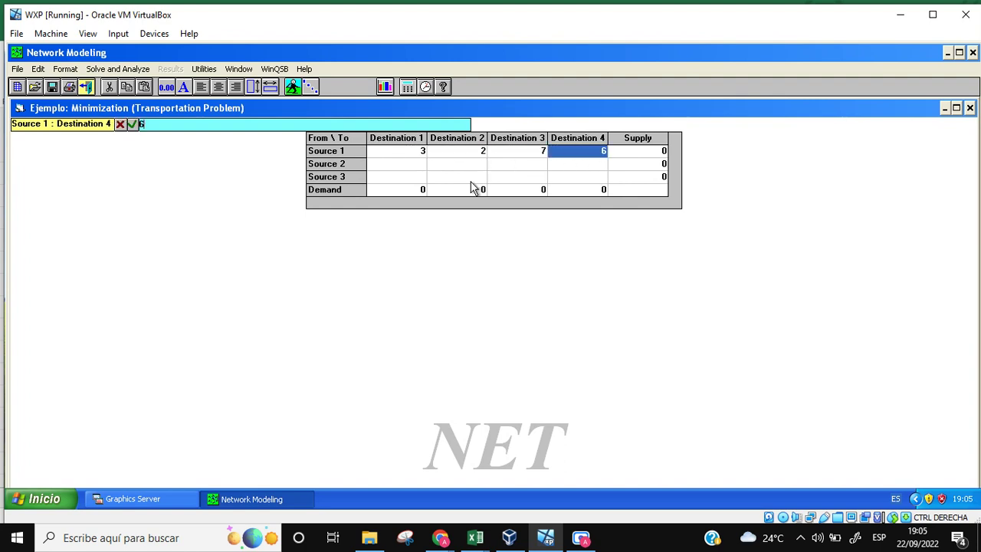
Step: Enter the Source 2 costs 7, 5, 2 and 3 for Destinations 1 to 4
click(406, 167)
click(551, 542)
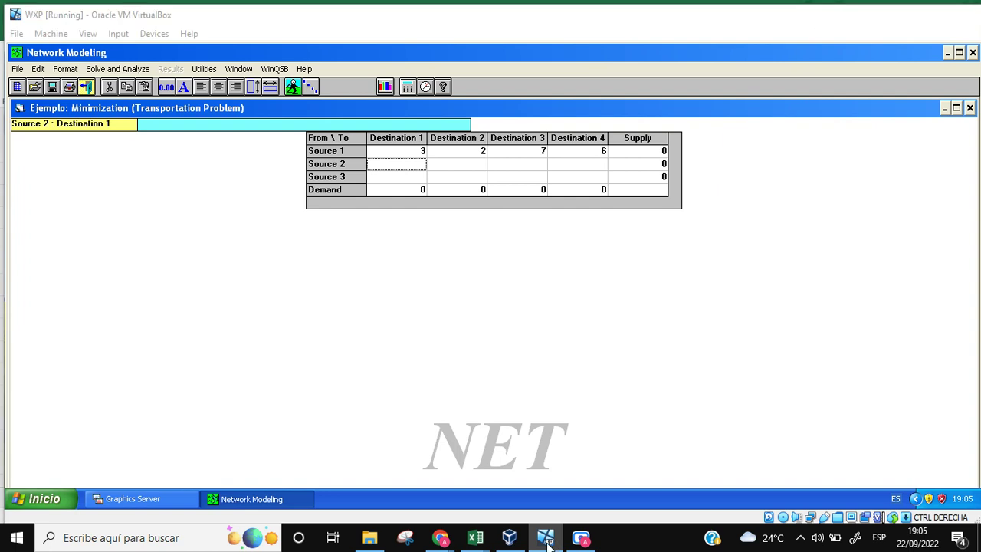
click(547, 542)
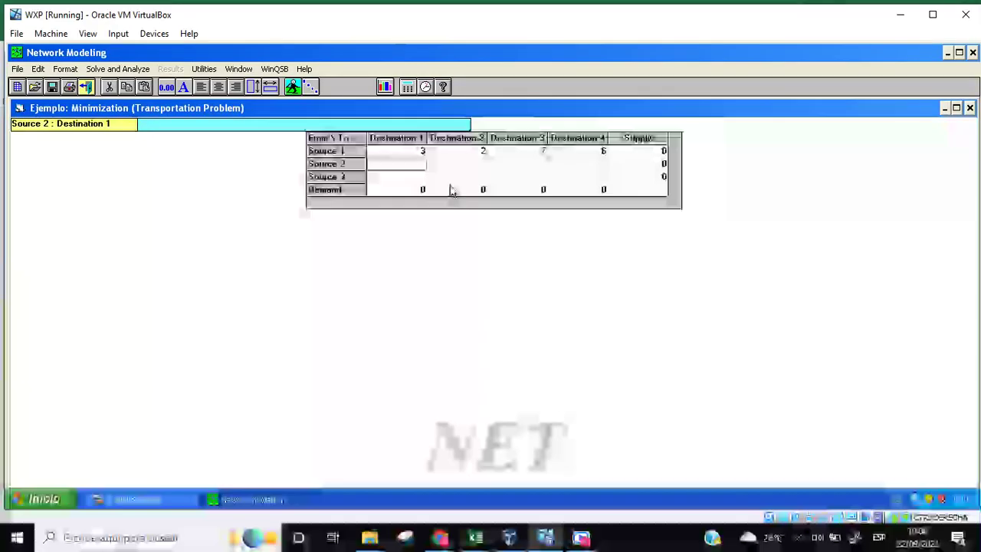
text(7)
click(469, 165)
text(5)
click(512, 164)
text(2)
click(593, 168)
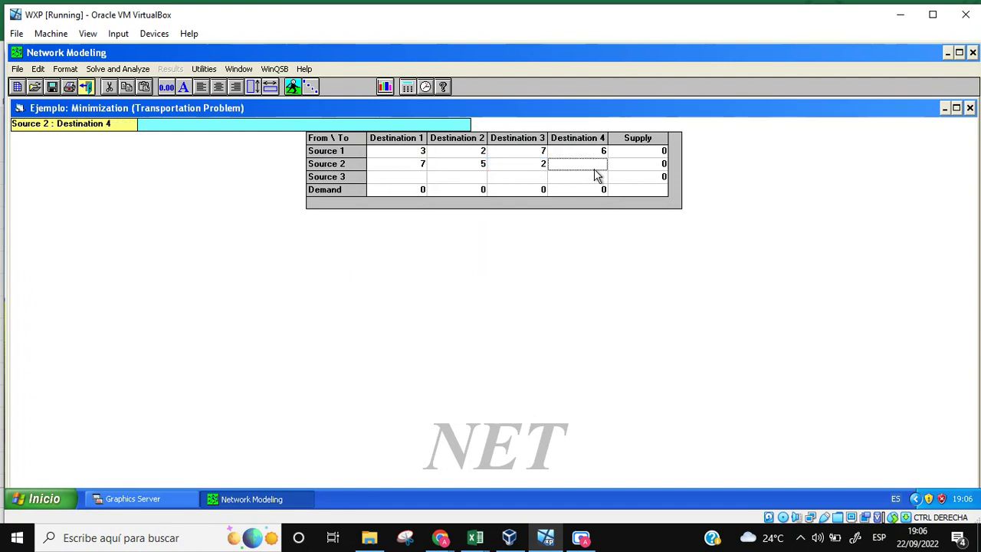
text(3)
Step: Check York's unit costs in Transporte.xlsx in Excel, and enter Source 3 costs 2, 5, 4 and 5 for Destinations 1 to 4 in the WXP virtual machine
click(420, 179)
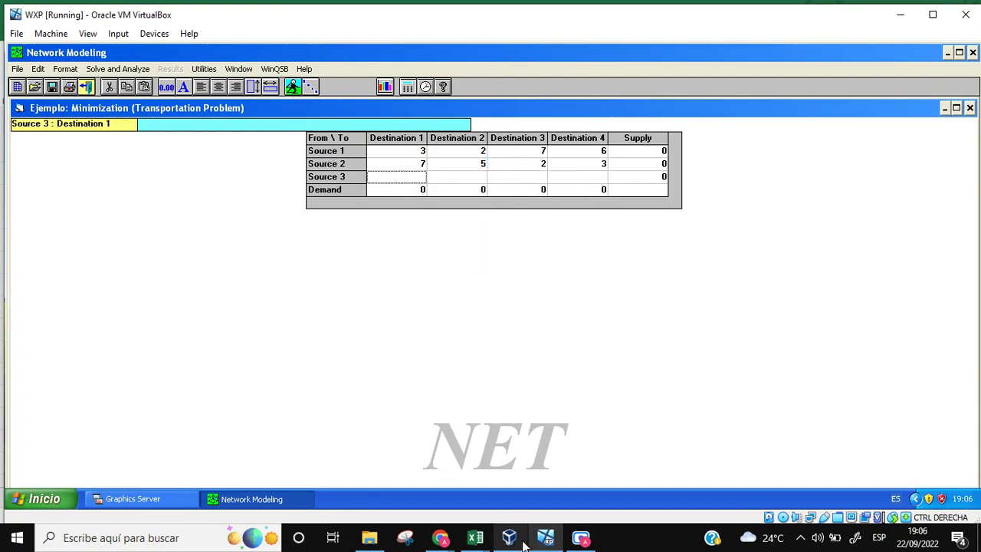
click(546, 538)
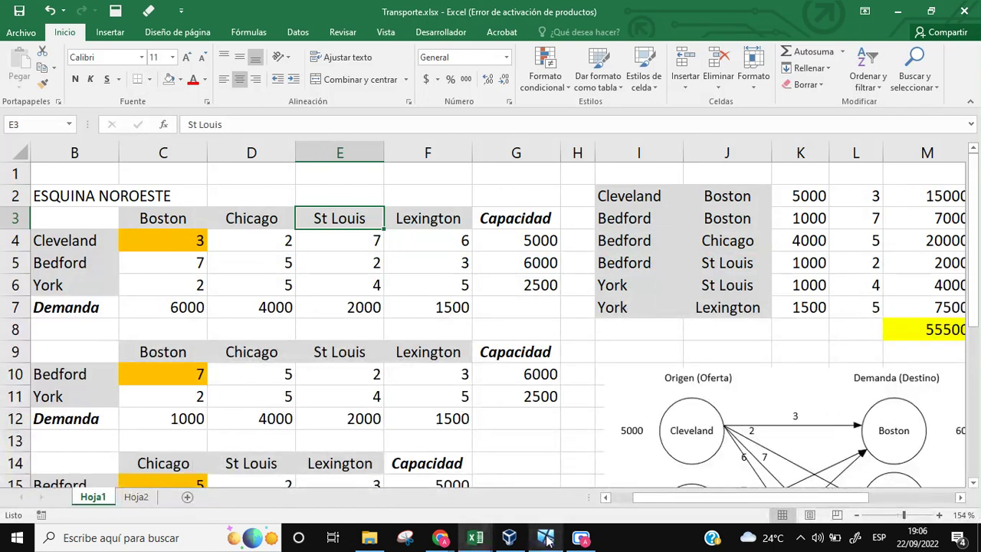
click(545, 539)
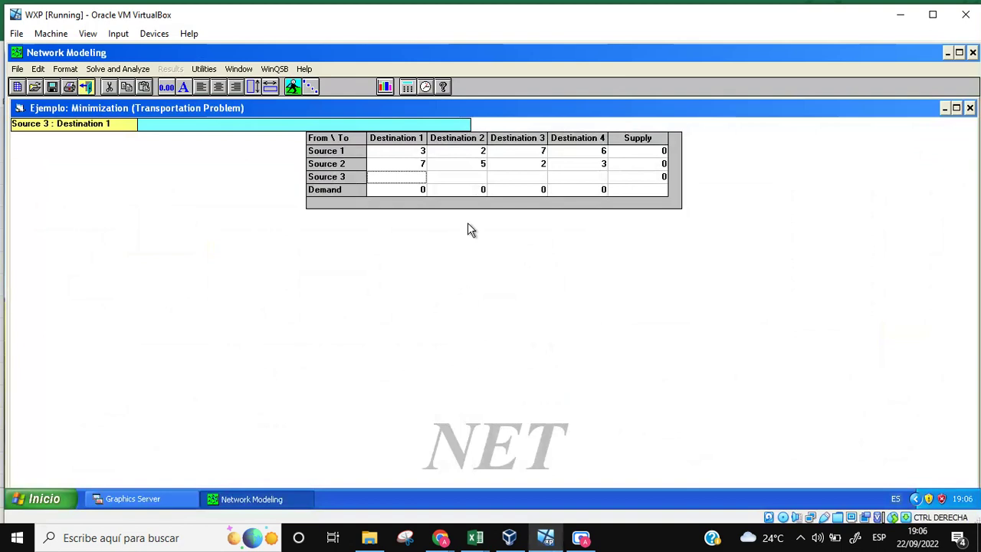
text(2)
key(Tab)
text(5)
key(Tab)
text(4)
key(Right)
key(Up)
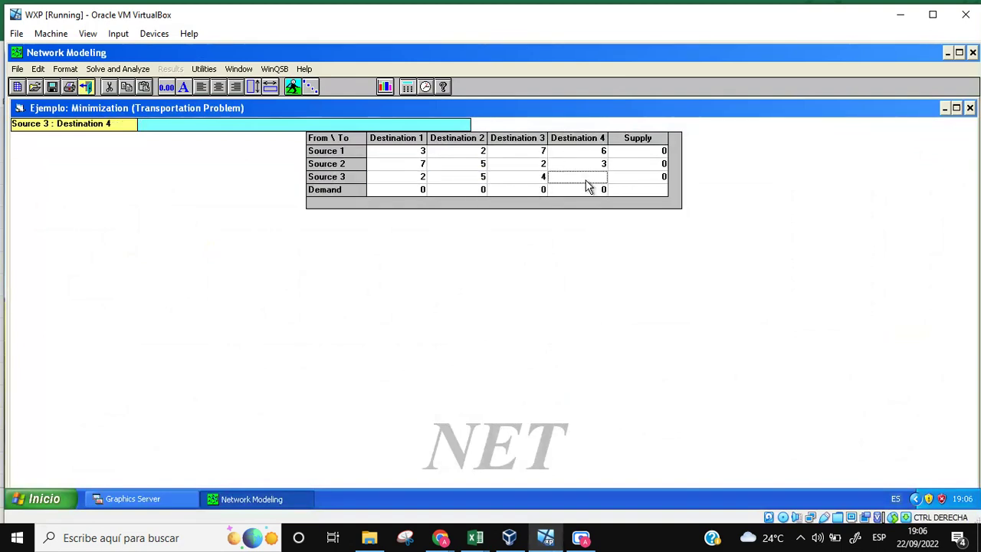
text(5)
Step: Check the capacities in Transporte.xlsx in Excel, and enter supplies of 5000, 6000 and 2500 for Sources 1 to 3 in the WXP virtual machine
click(648, 152)
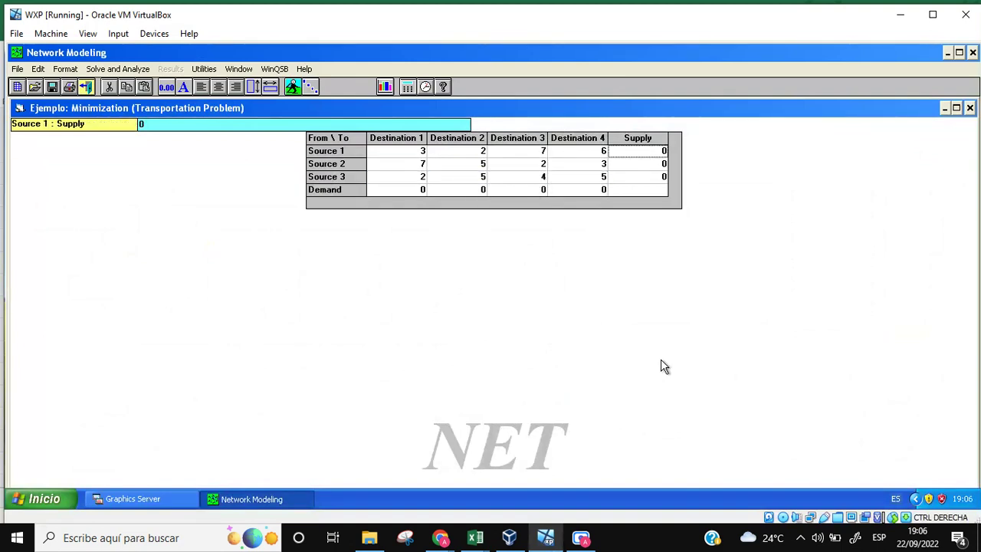
click(545, 540)
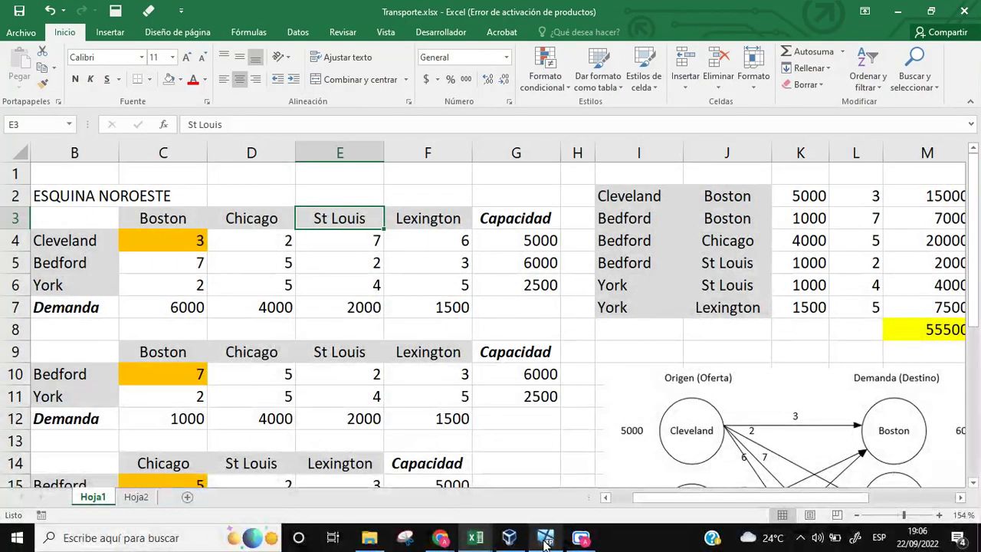
click(546, 540)
text(500)
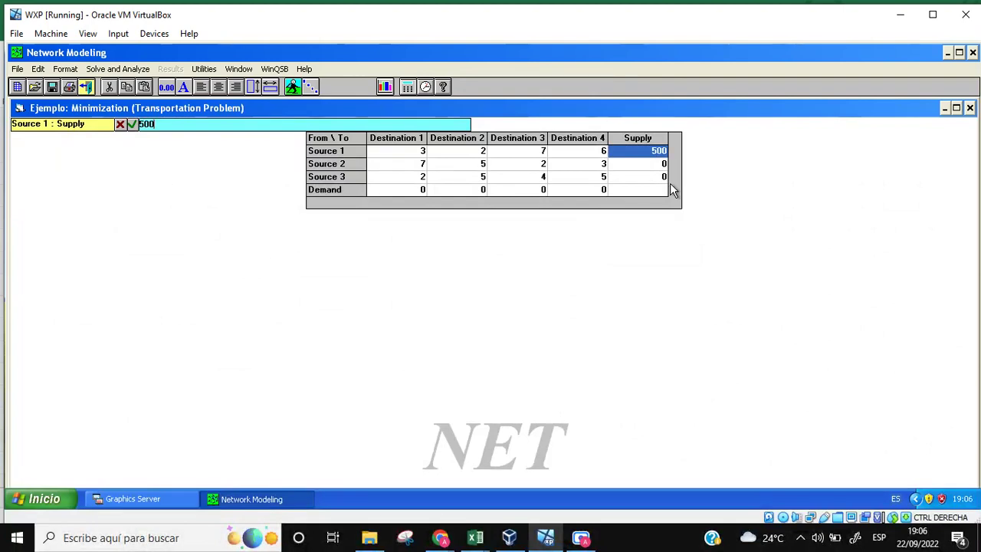
text(0)
key(Return)
text(6000)
key(Return)
text(2500)
Step: Check the Demanda row in Transporte.xlsx in Excel, and enter demands 6000, 4000, 2000 and 1500 for Destinations 1 to 4 in the WXP virtual machine
click(541, 540)
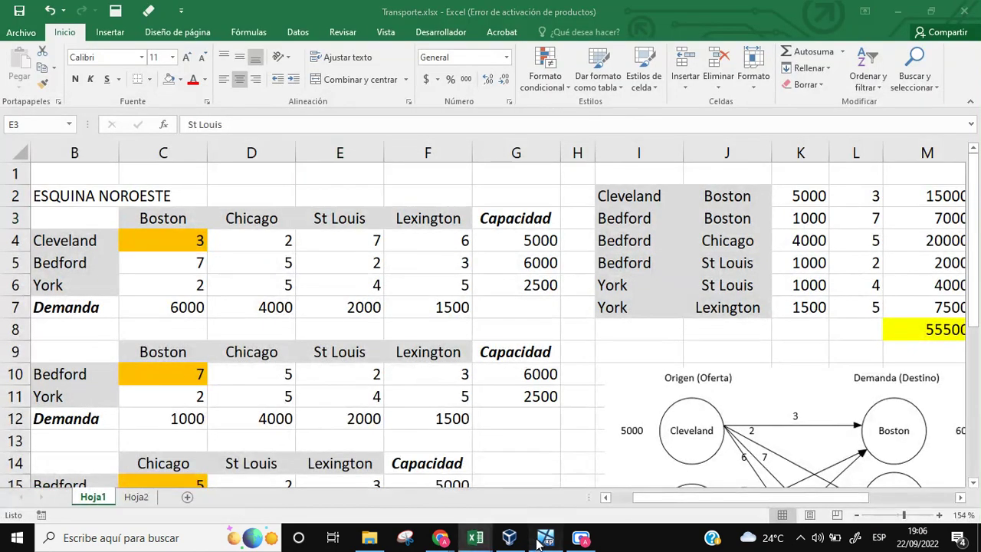
click(541, 539)
click(423, 194)
text(6000)
click(461, 193)
text(4000)
click(509, 193)
text(2000)
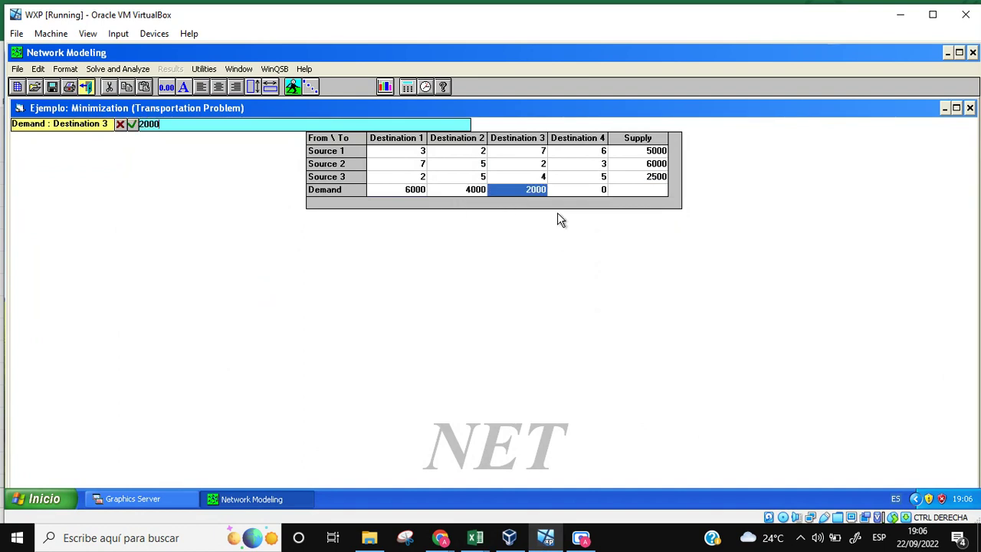
click(570, 195)
click(557, 541)
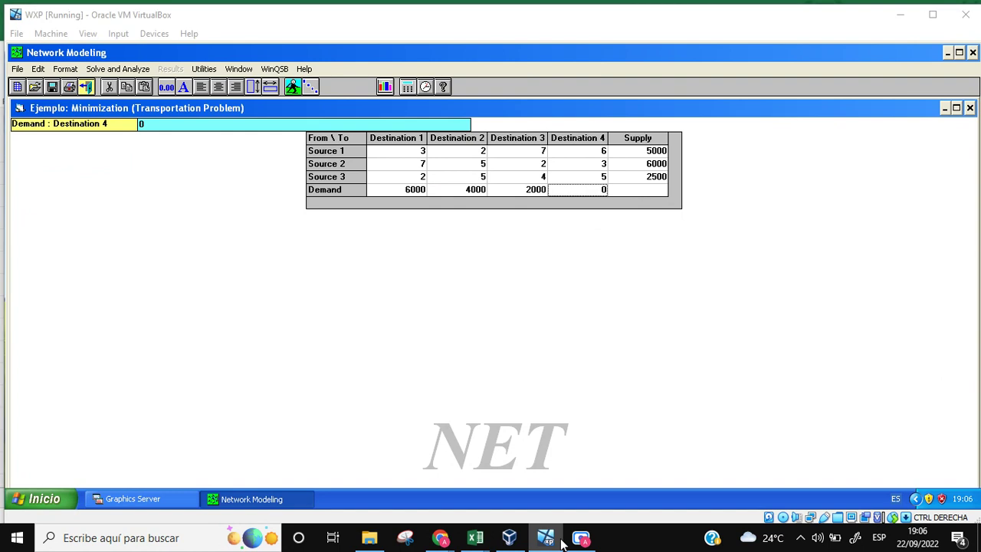
click(557, 540)
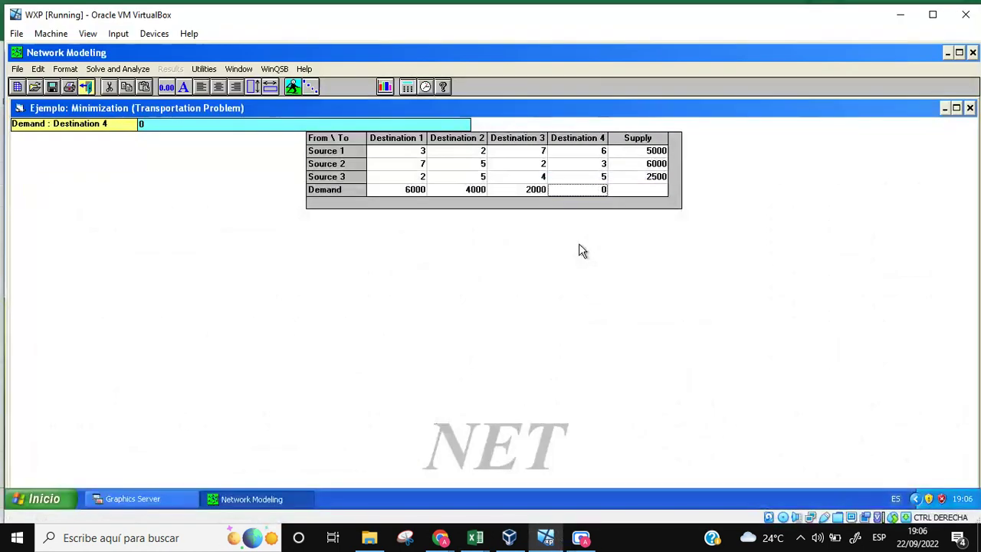
text(1500)
click(557, 167)
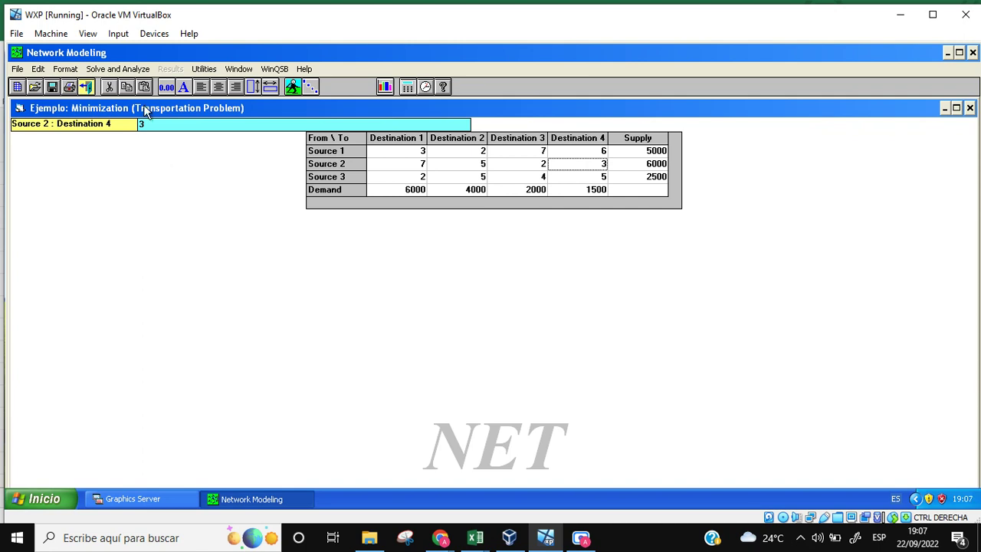
Step: Choose Northwest Corner Method (NWC) as the initial solution method and solve the transportation problem
click(112, 69)
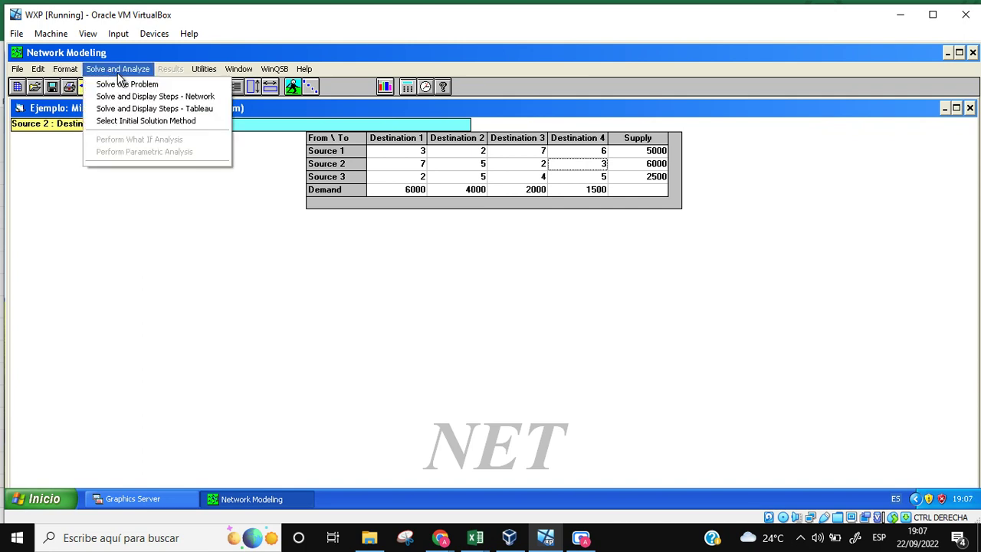
click(162, 120)
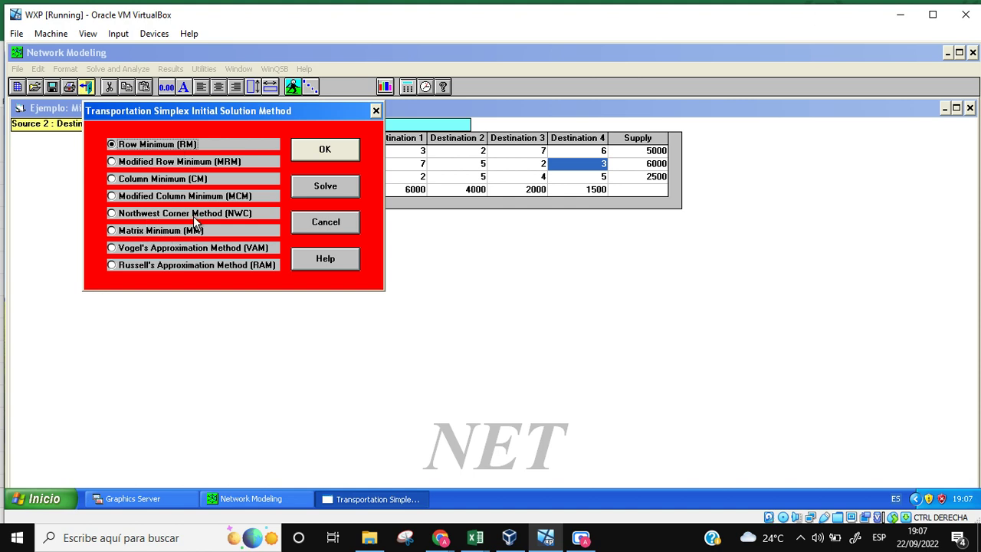
click(117, 217)
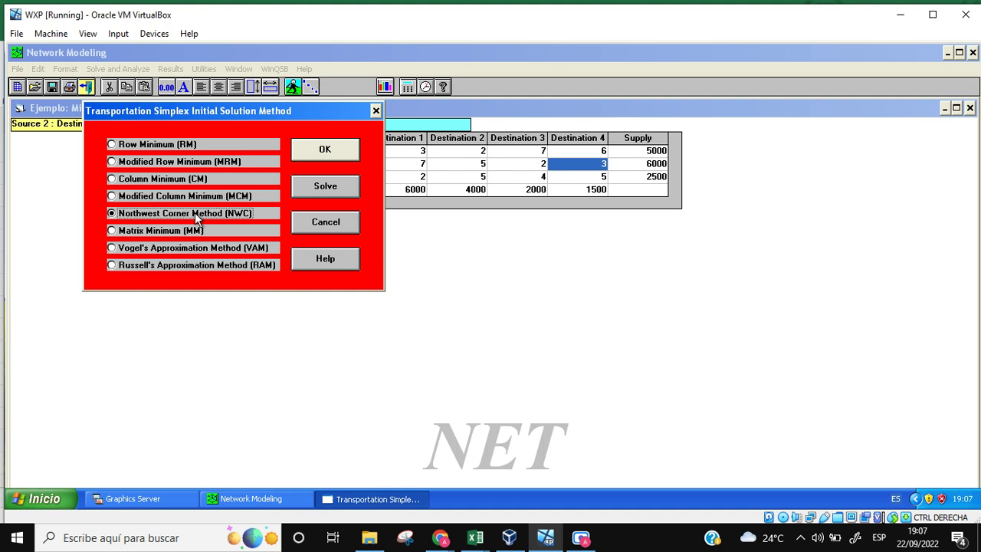
click(115, 252)
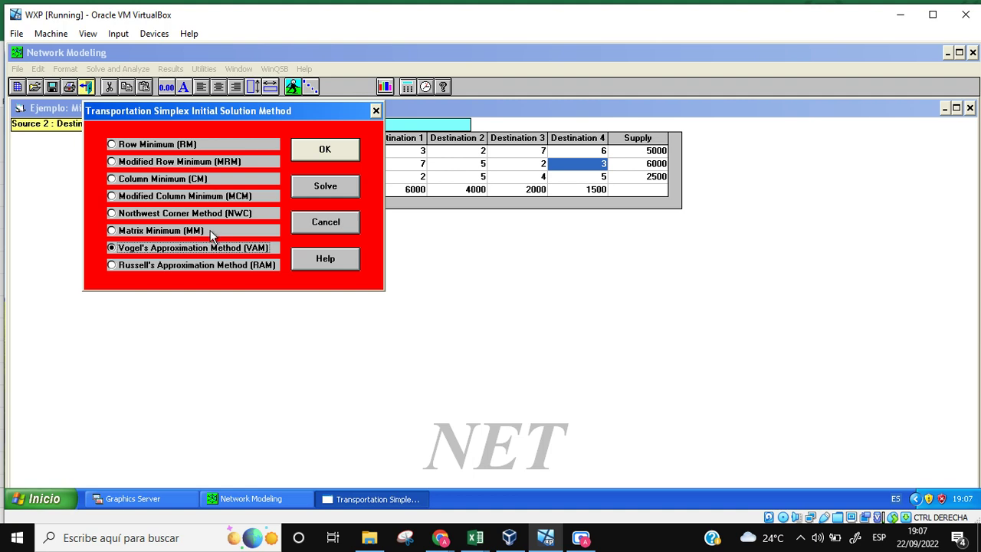
click(142, 216)
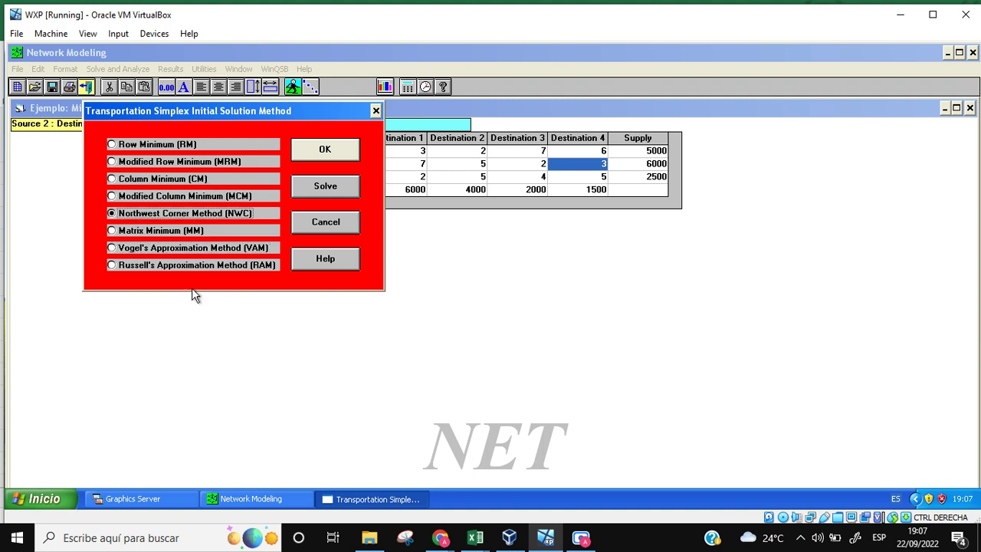
click(326, 187)
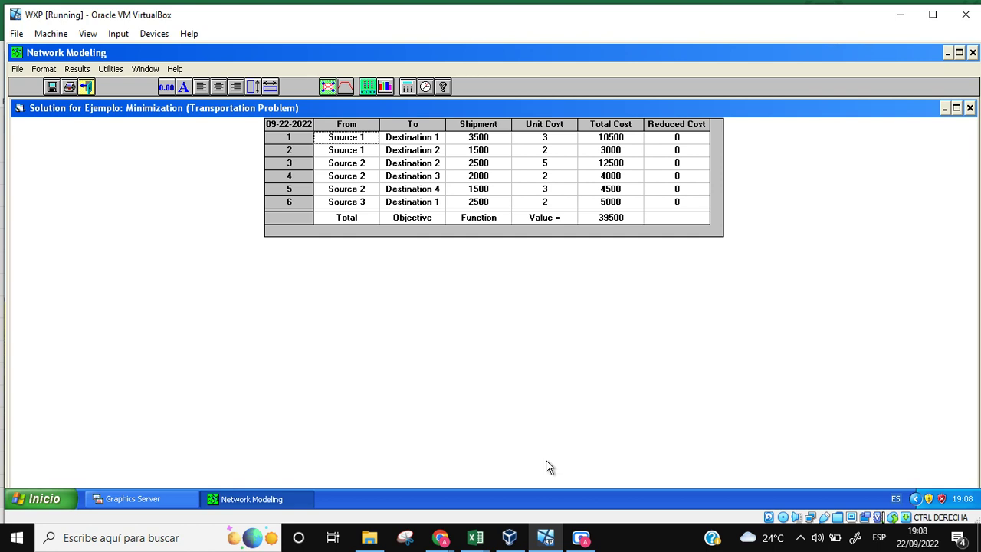
Step: Compare the solution's total objective function value with the northwest corner total cost in Transporte.xlsx in Excel
click(619, 222)
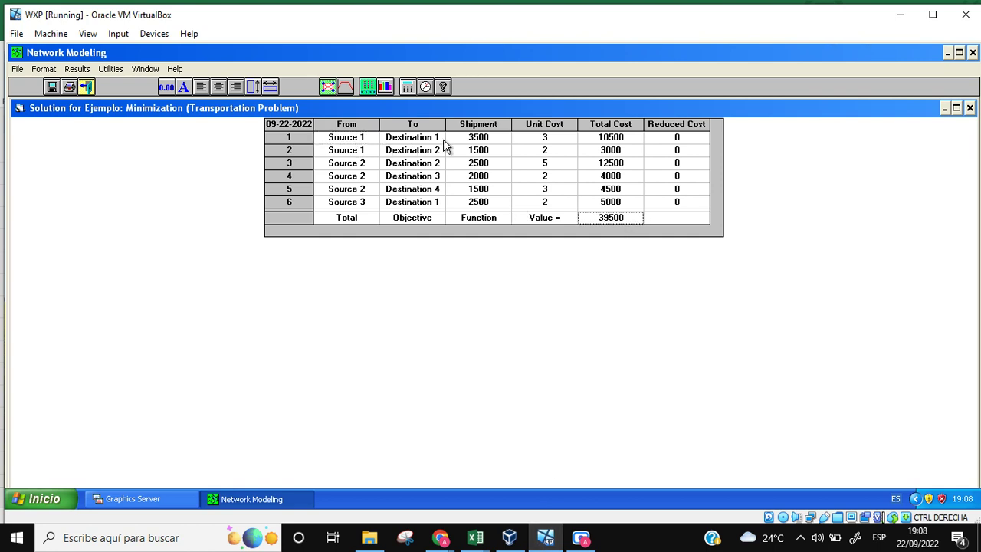
click(476, 538)
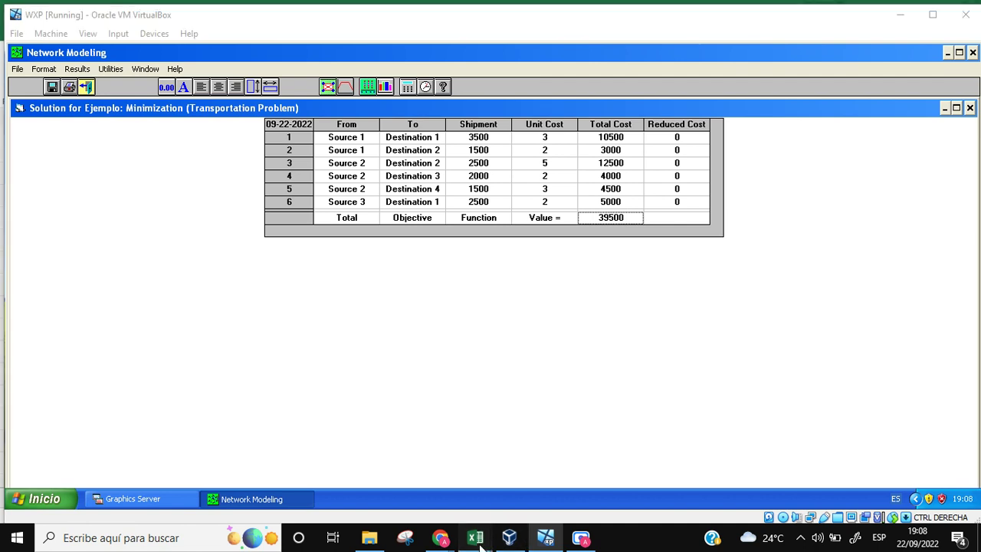
click(549, 483)
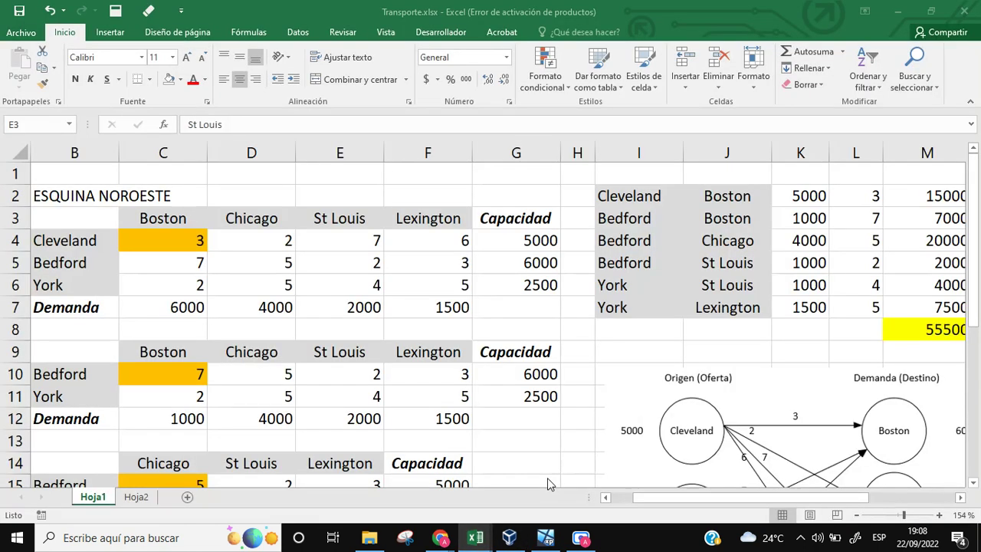
click(553, 541)
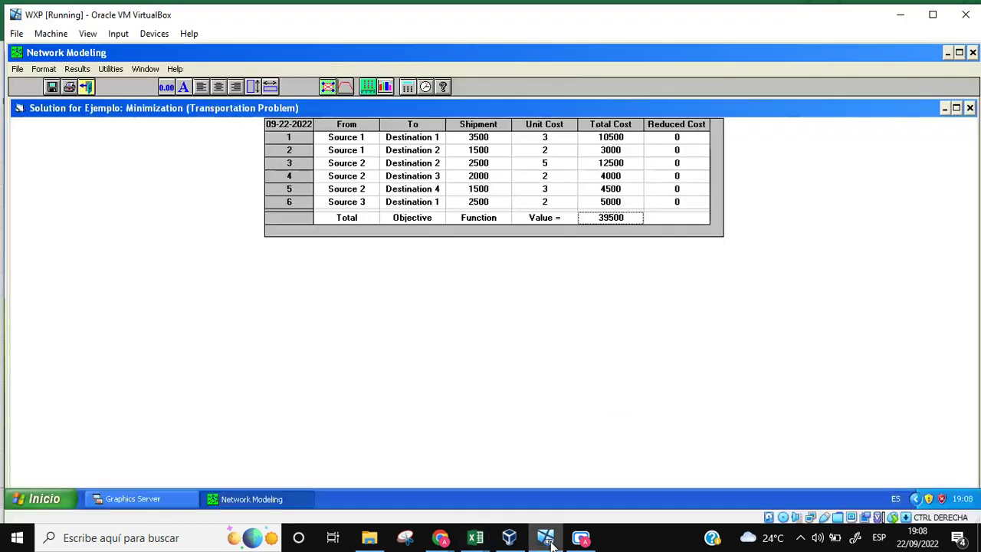
click(547, 540)
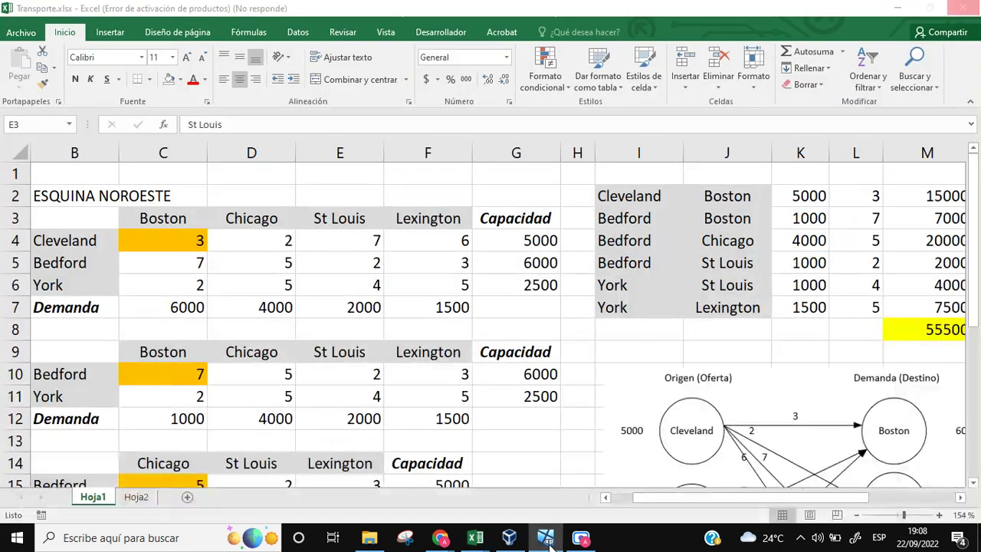
click(548, 542)
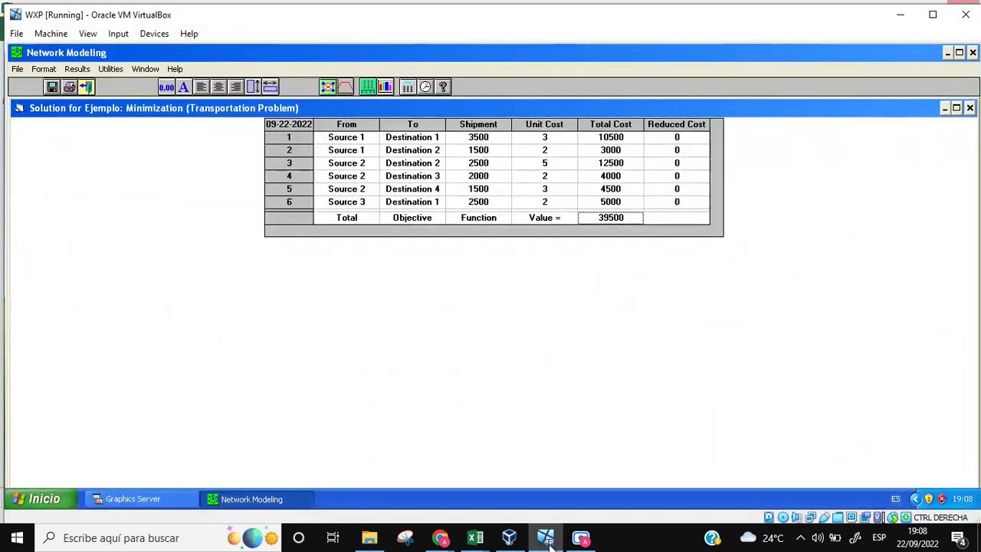
click(548, 542)
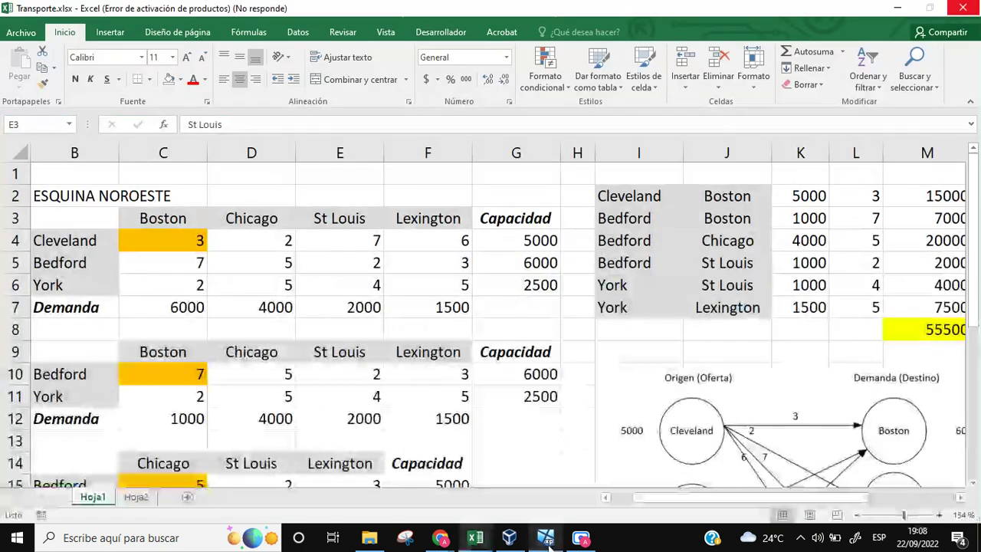
click(548, 542)
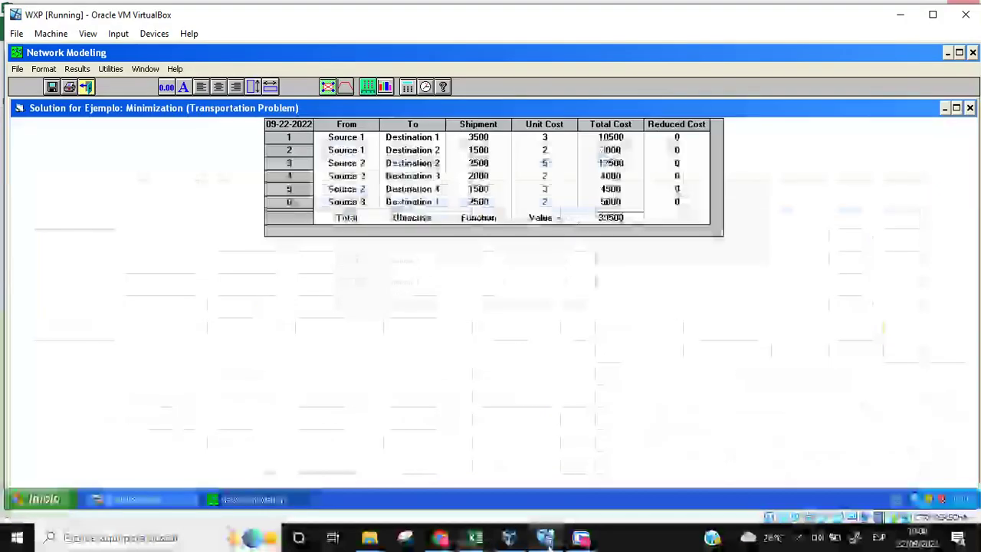
Step: Close the solution table and compare the costs, supplies and demands in the problem matrix with the first table of Transporte.xlsx in Excel
click(970, 108)
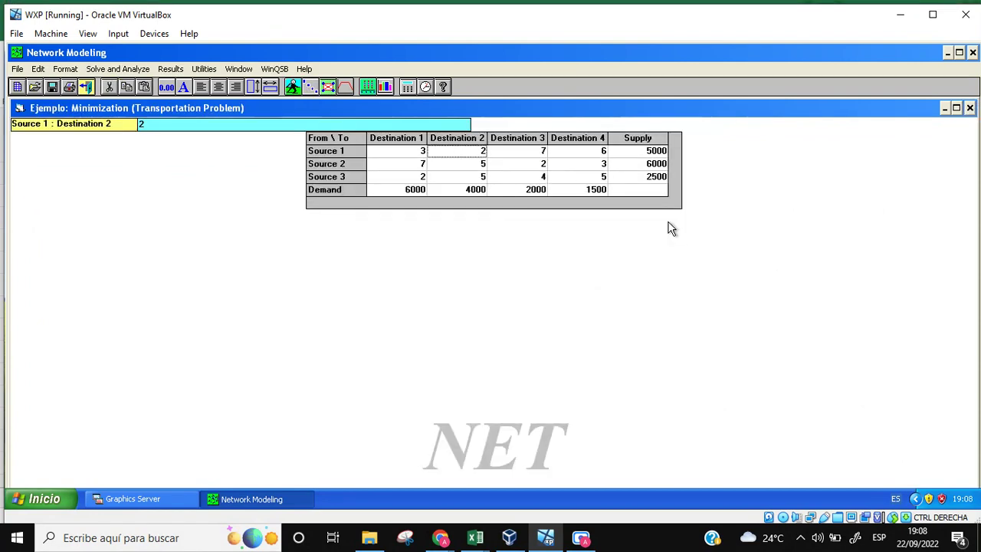
click(545, 540)
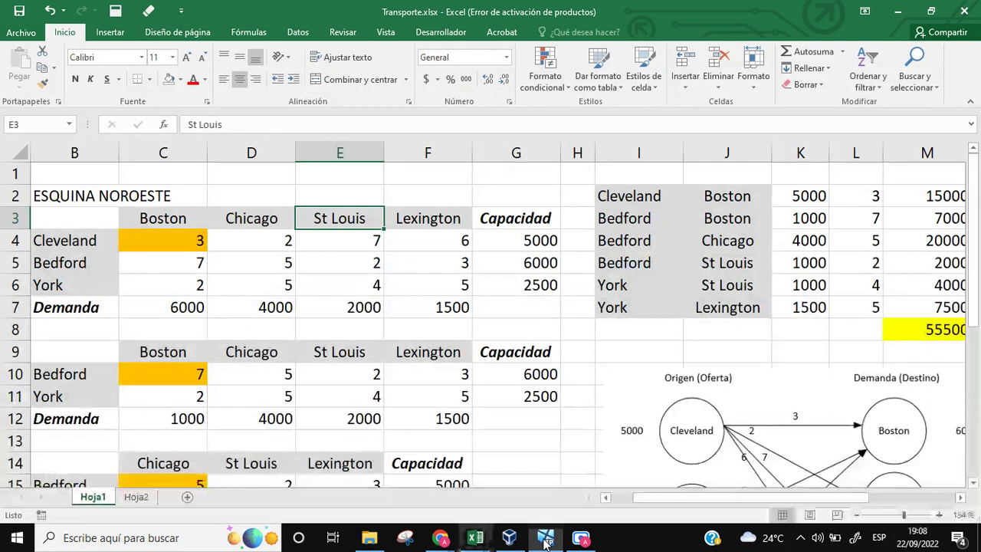
click(546, 539)
click(546, 540)
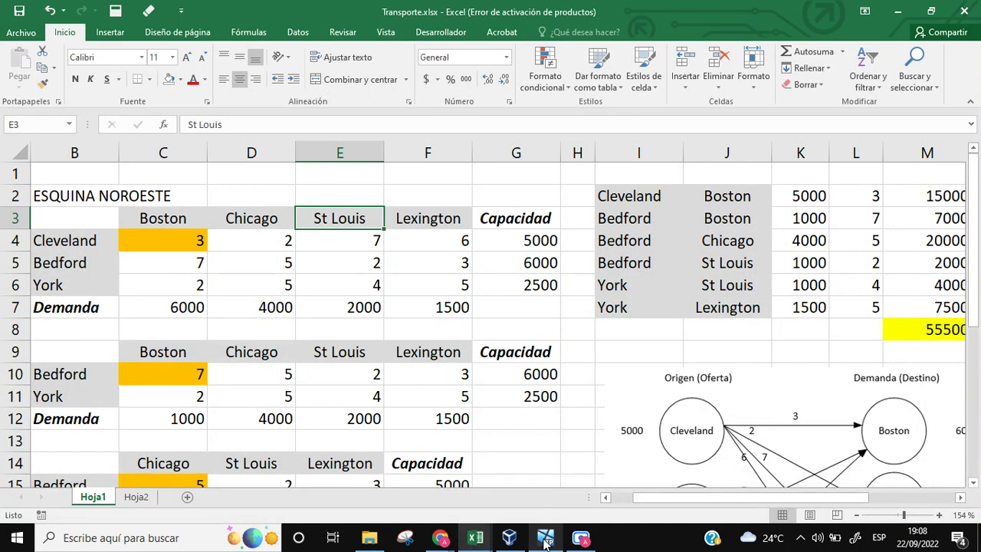
click(546, 539)
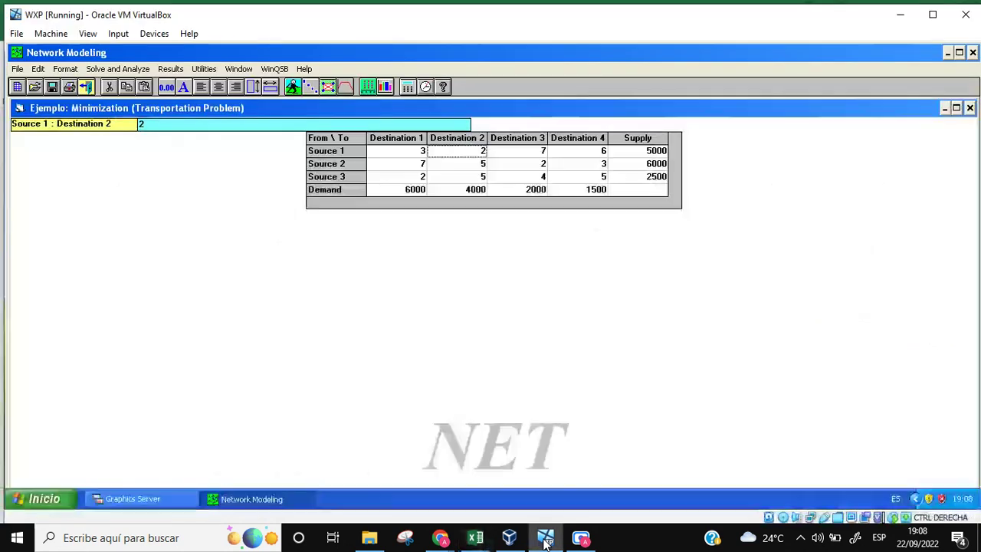
click(545, 540)
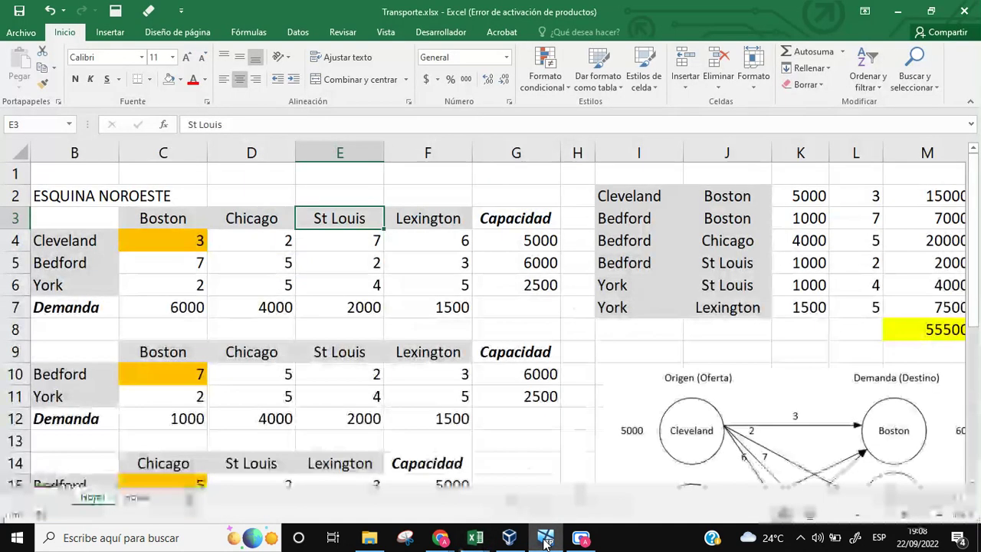
click(546, 540)
click(546, 540)
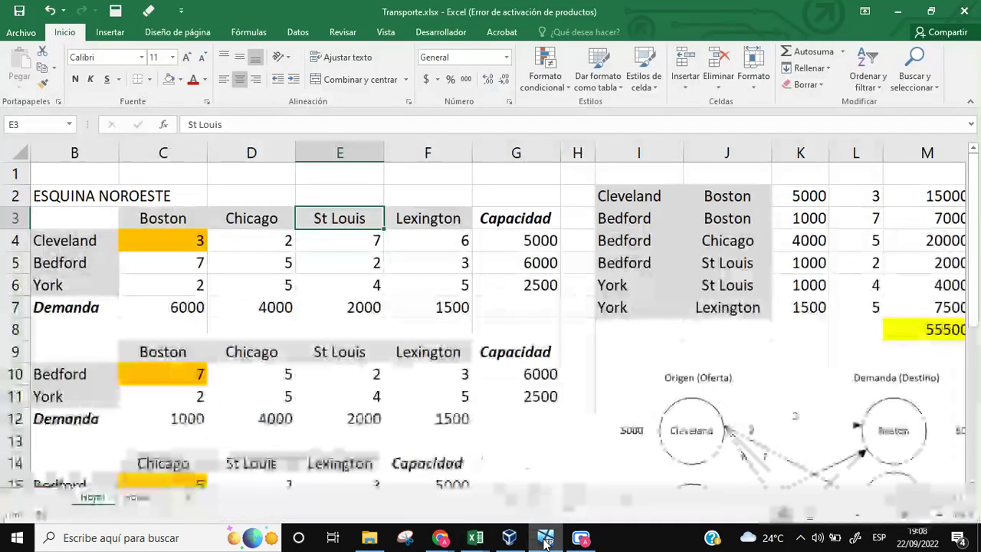
click(546, 540)
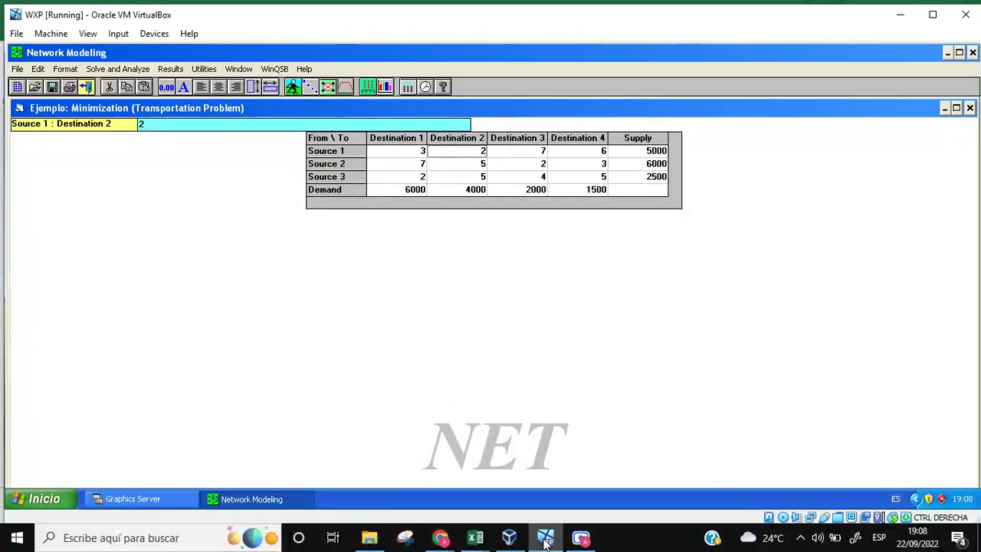
click(545, 540)
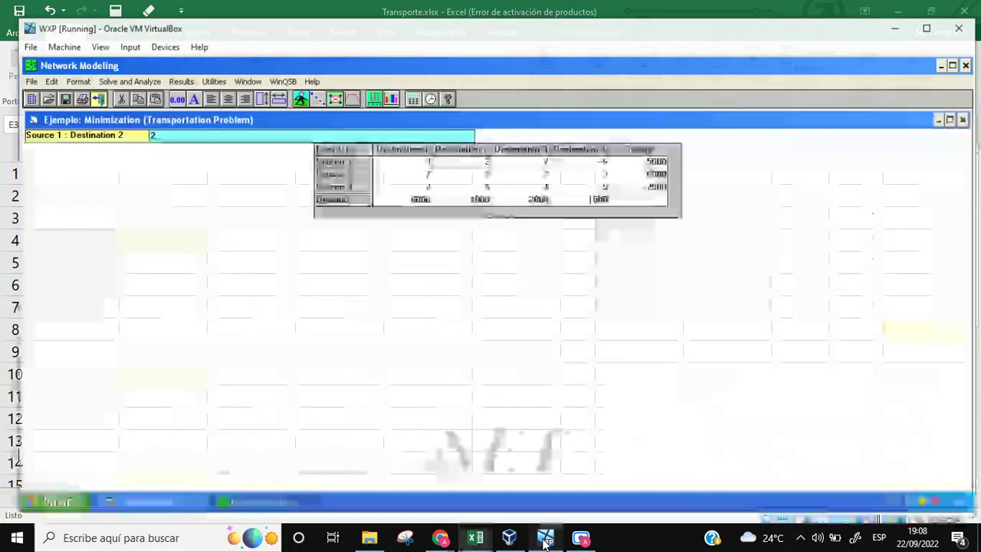
click(545, 540)
click(546, 539)
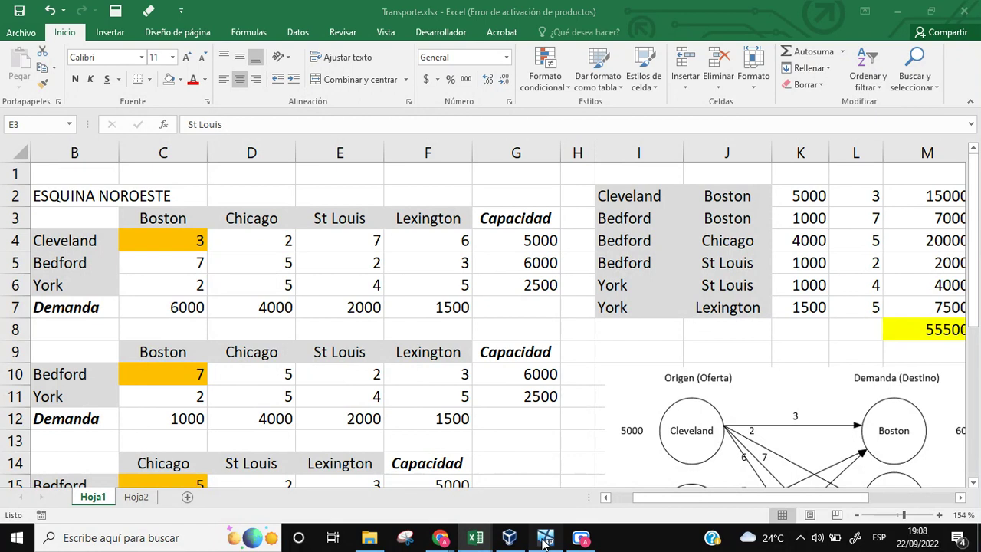
Step: Switch to the WXP virtual machine, solve the problem with its steps displayed as a network, and close the graphic solution
click(545, 540)
click(117, 70)
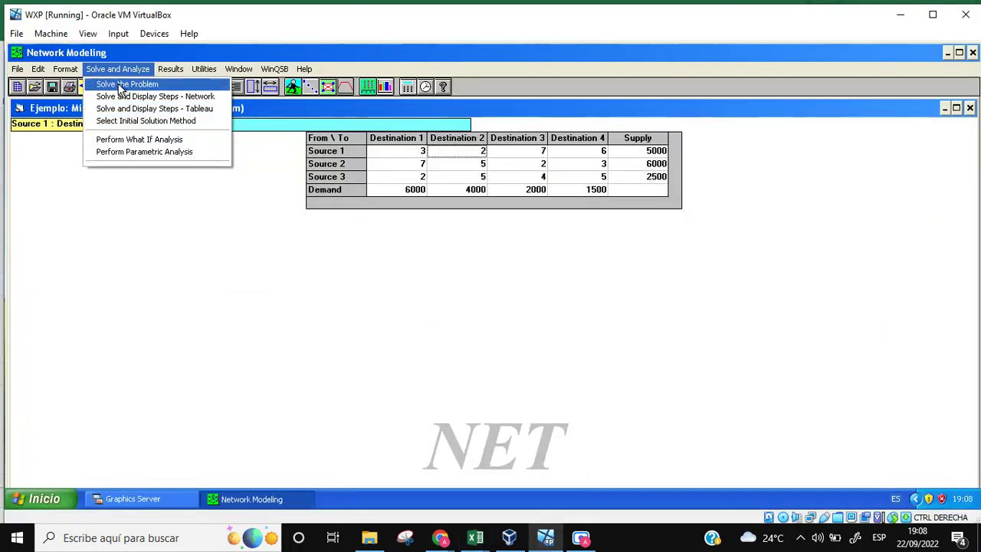
click(110, 96)
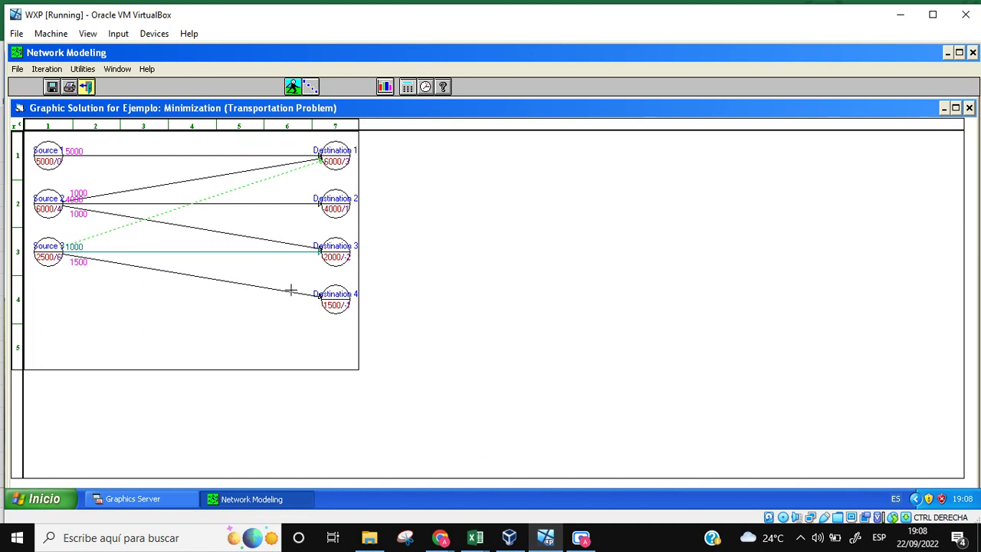
click(969, 108)
Step: Display the solution steps as a tableau and compare its objective value with the northwest corner total cost in Transporte.xlsx in Excel
click(111, 69)
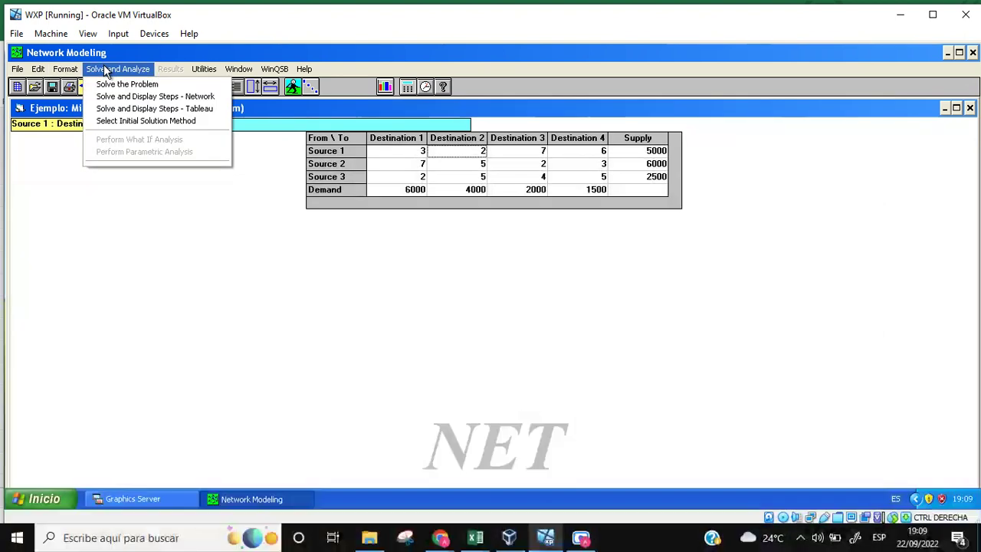
click(129, 108)
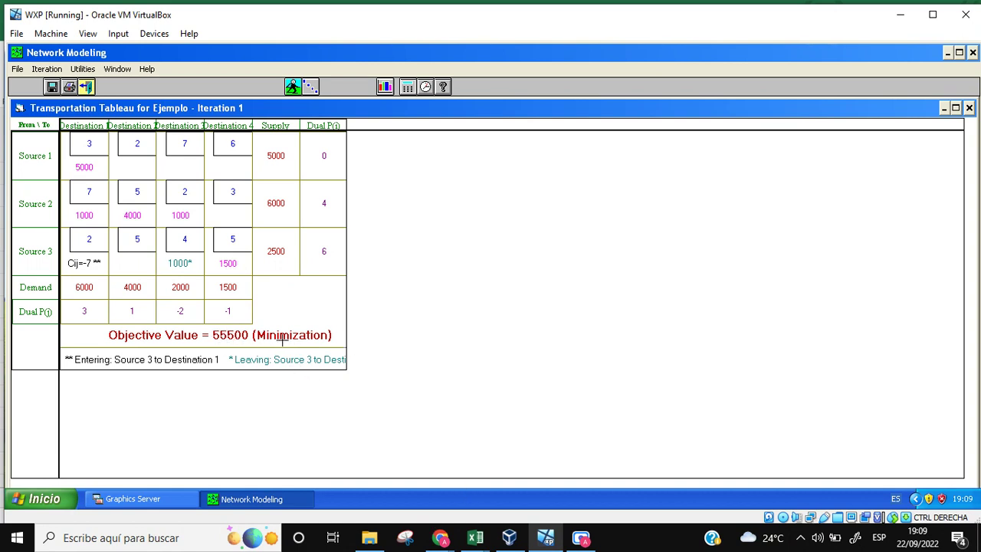
click(441, 539)
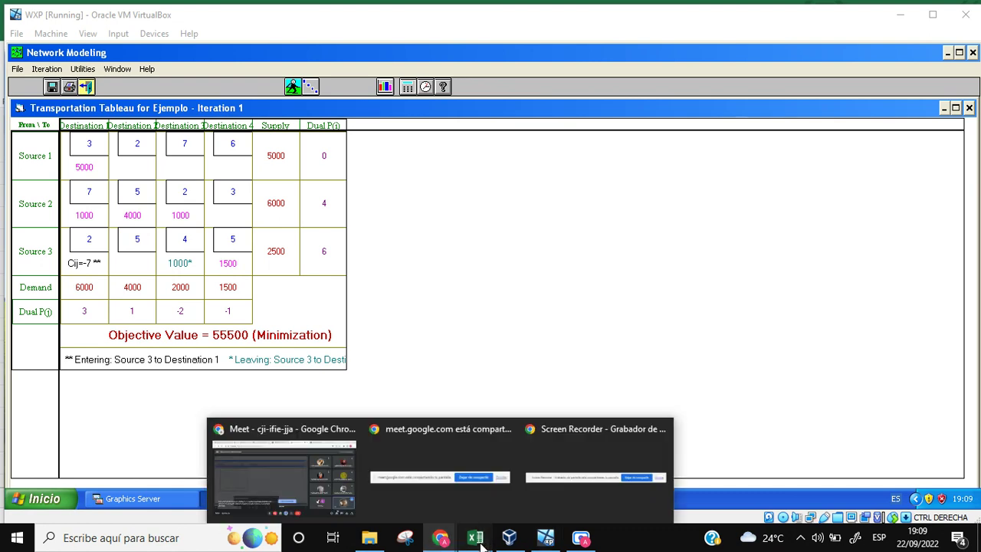
mouse_move(481, 545)
click(552, 471)
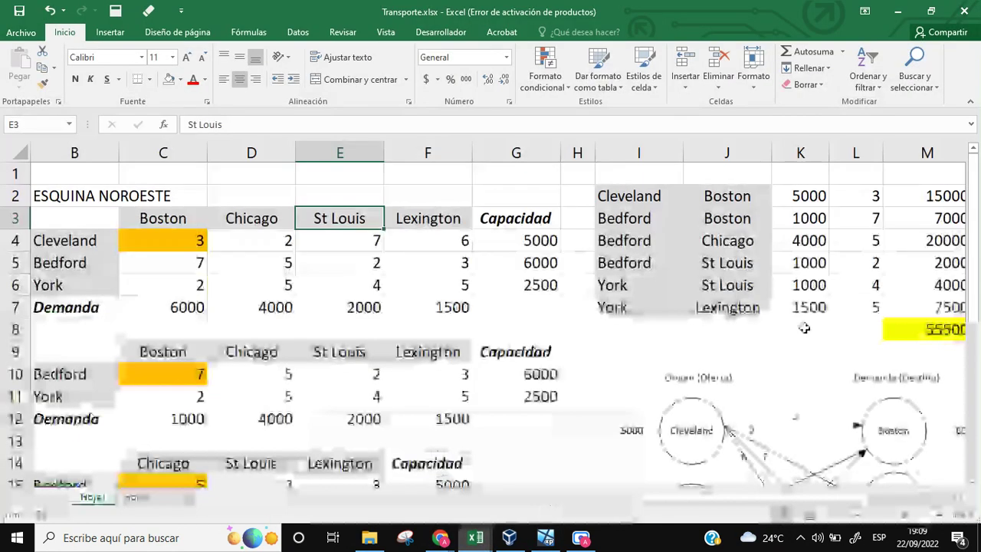
drag(837, 502, 902, 500)
click(546, 538)
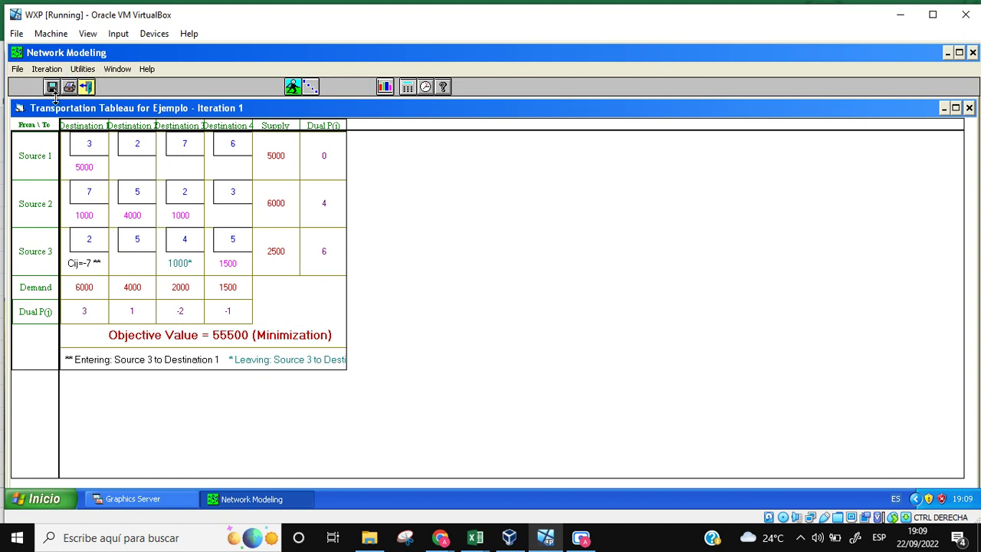
click(80, 69)
mouse_move(54, 73)
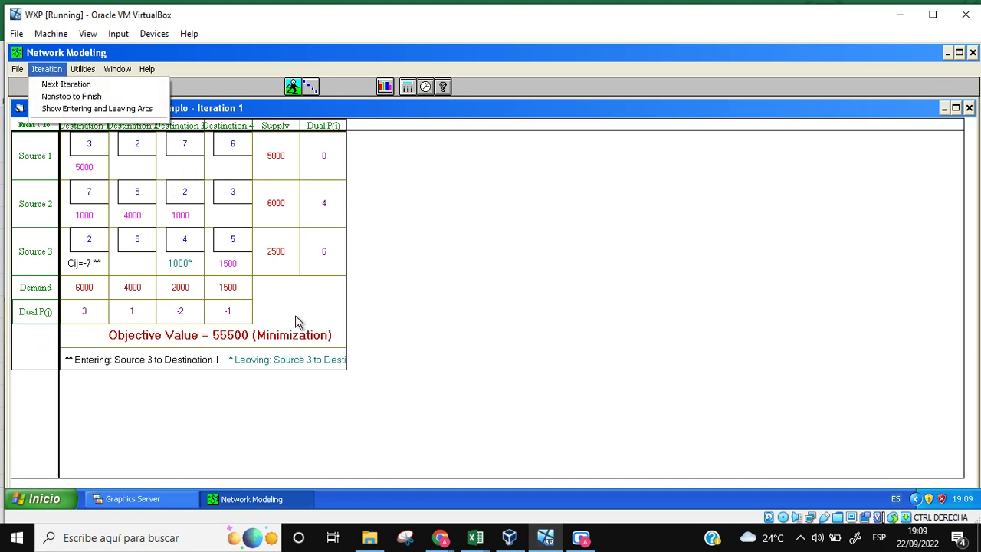
click(193, 340)
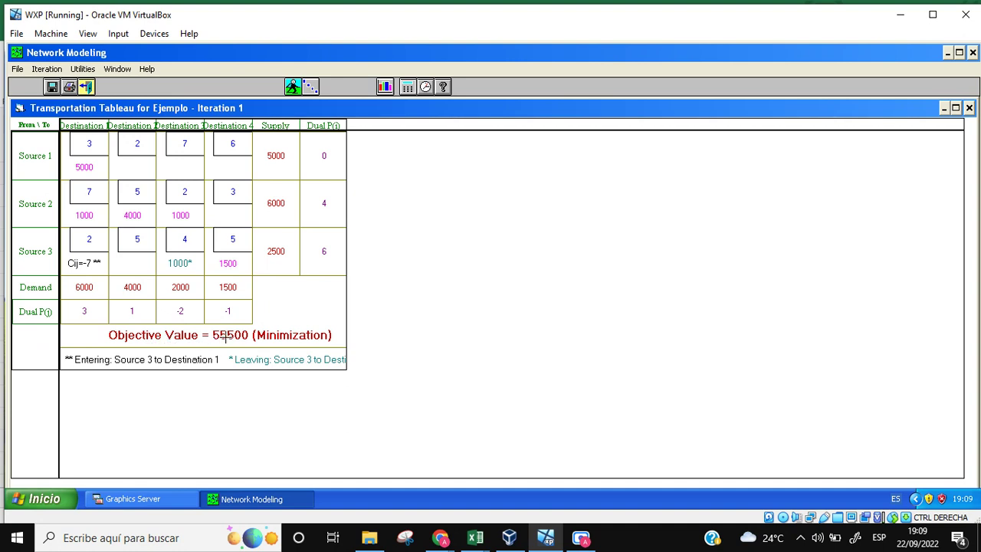
Step: Check the total cost in cell M8 of Transporte.xlsx in Excel, and look over the northwest corner tables on Hoja1
mouse_move(549, 541)
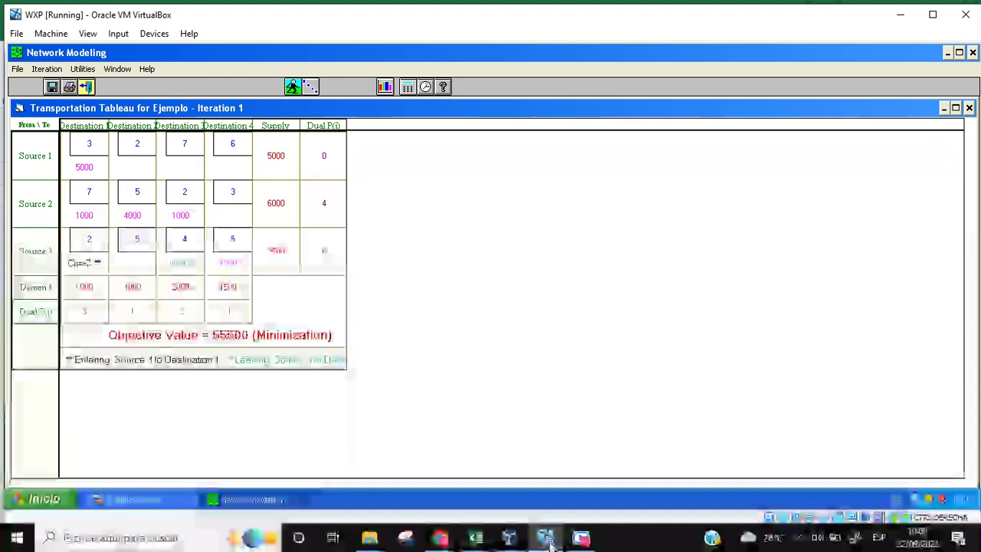
mouse_move(479, 540)
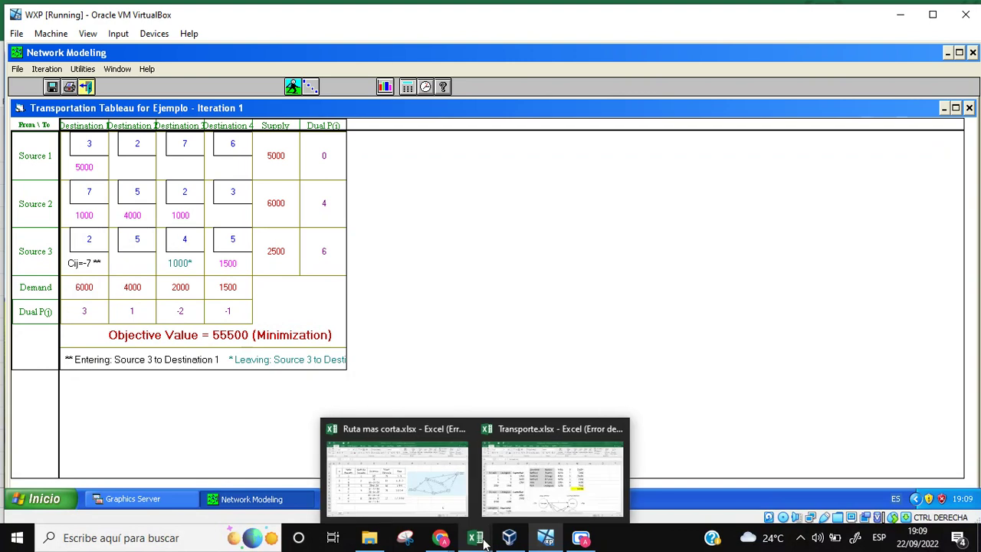
click(551, 471)
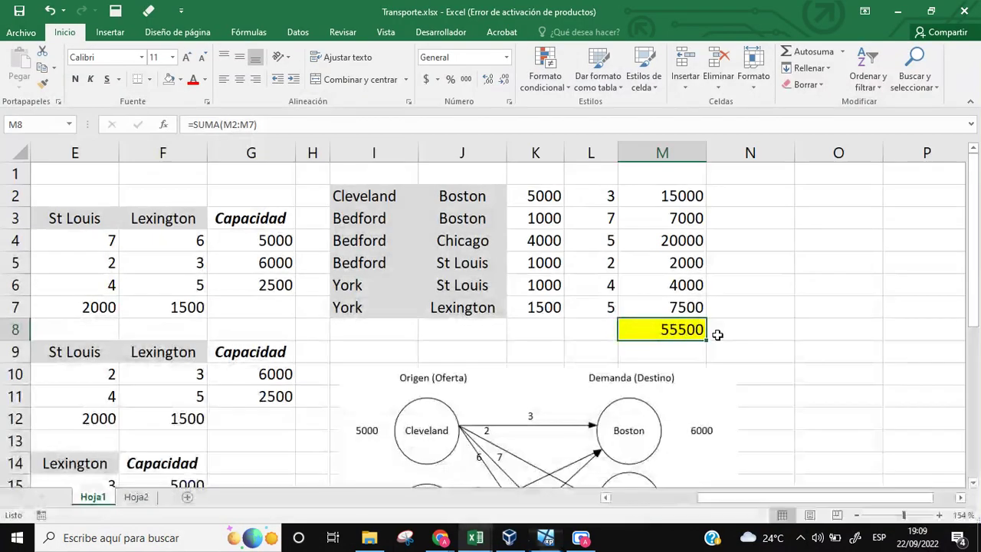
click(680, 330)
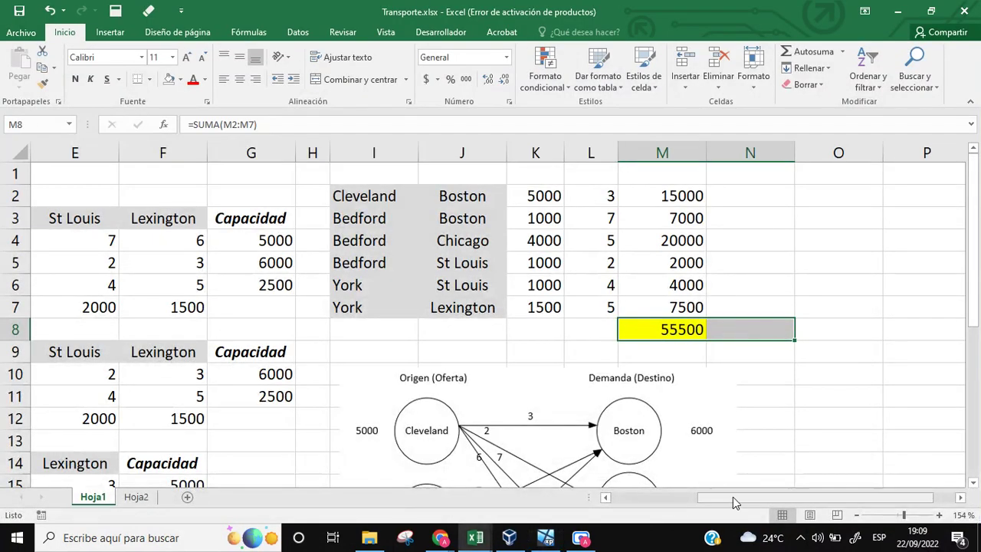
drag(736, 498, 646, 496)
scroll(541, 390, down, 7)
scroll(542, 392, up, 7)
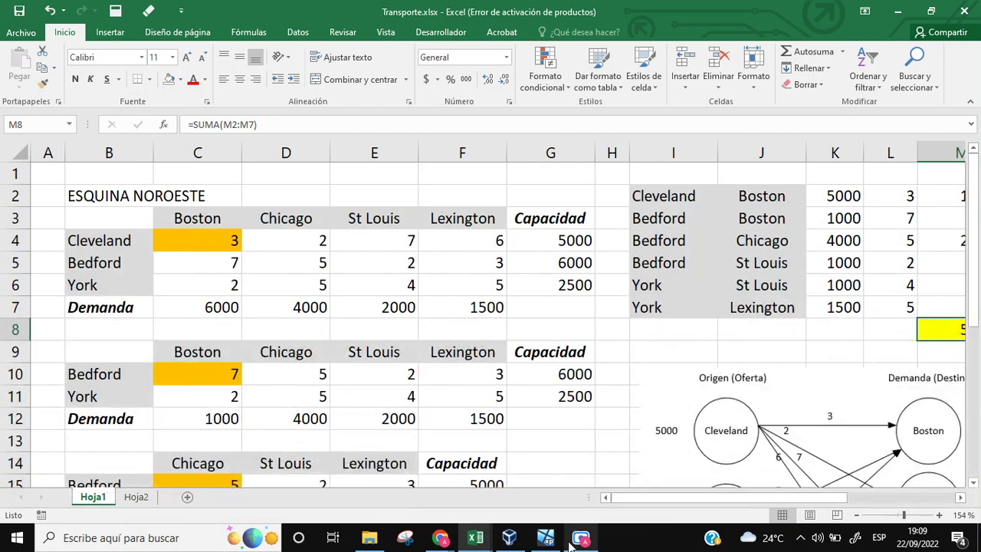
Step: Return to the WXP virtual machine, replace the tableau with the final solution of the problem, and close it after reviewing
click(545, 541)
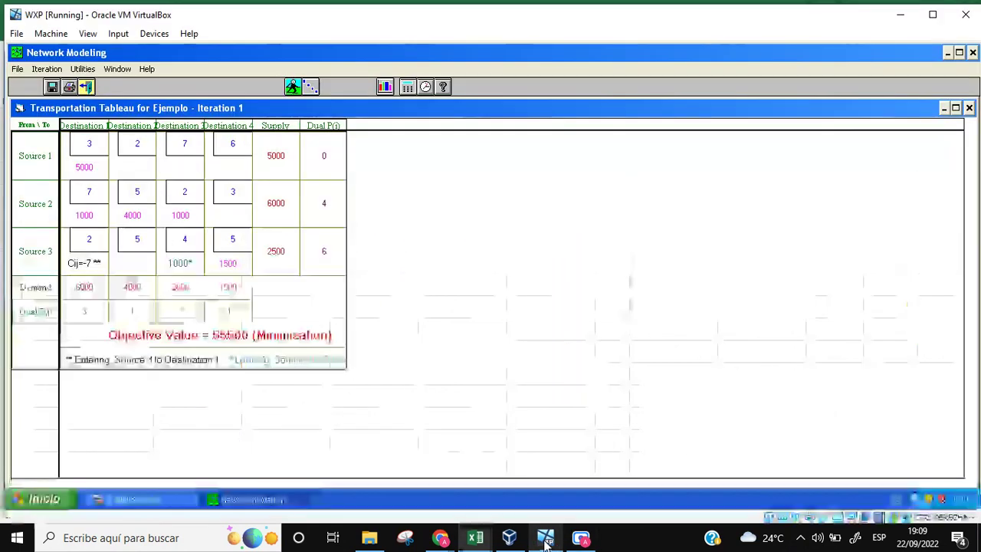
click(969, 109)
click(122, 69)
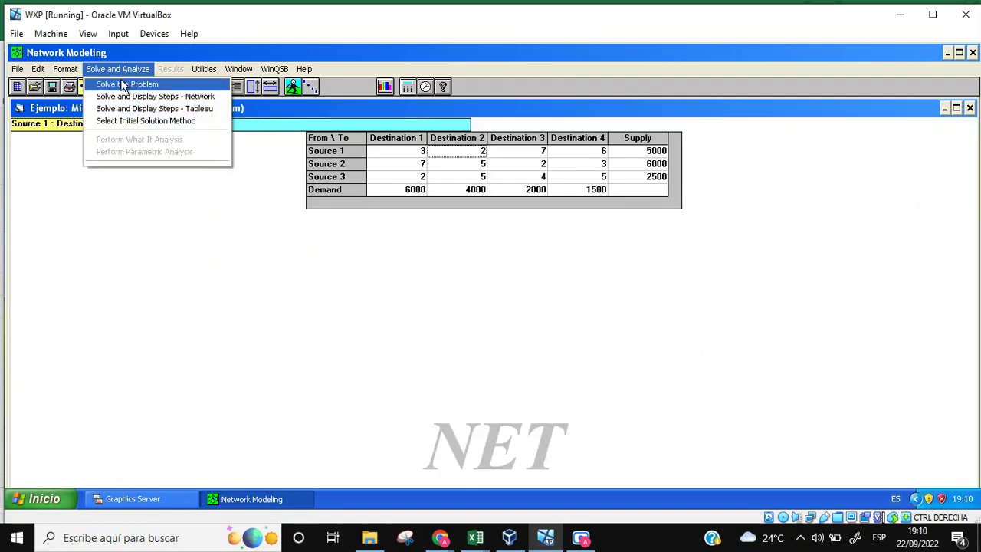
click(123, 85)
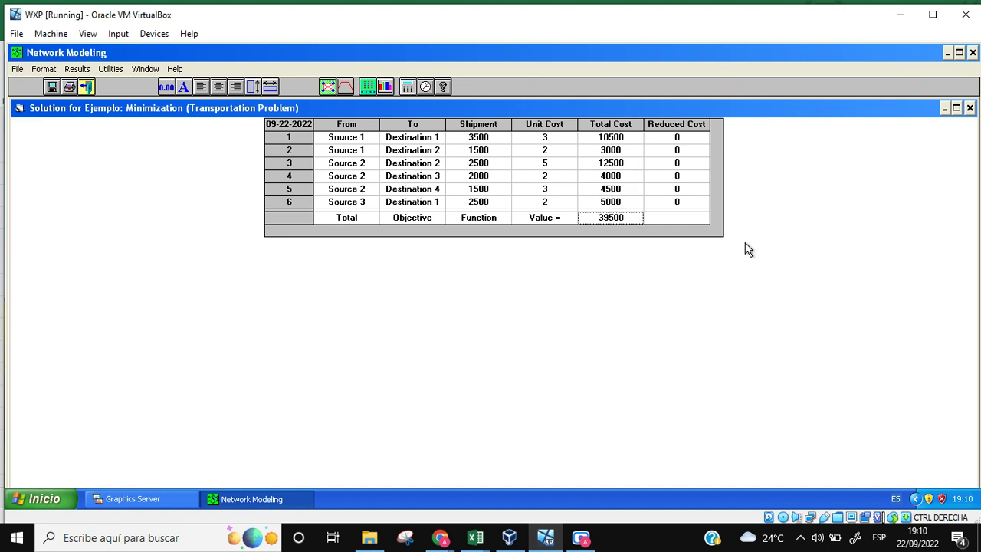
click(970, 109)
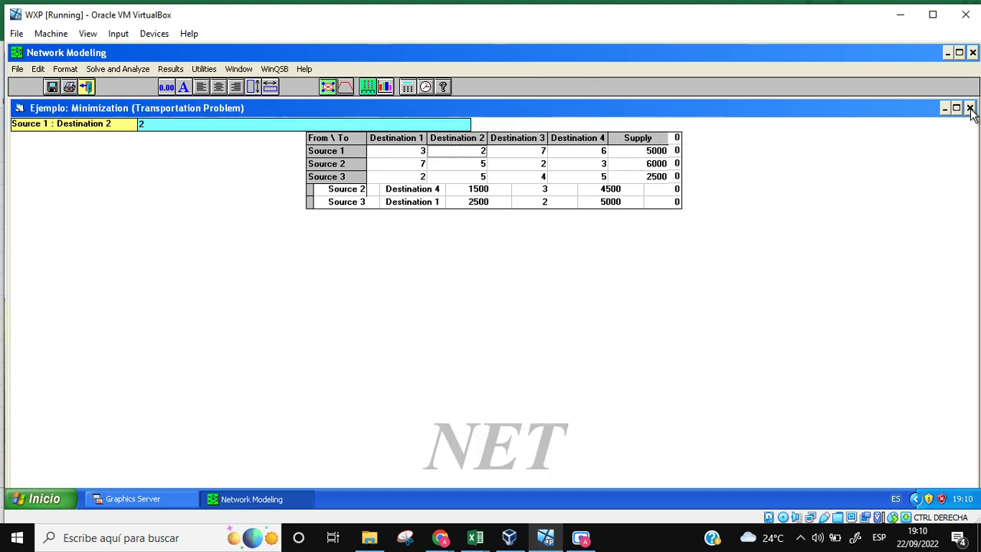
Step: Choose Vogel's Approximation Method (VAM) as the initial solution method and display the solution steps as a tableau
click(106, 70)
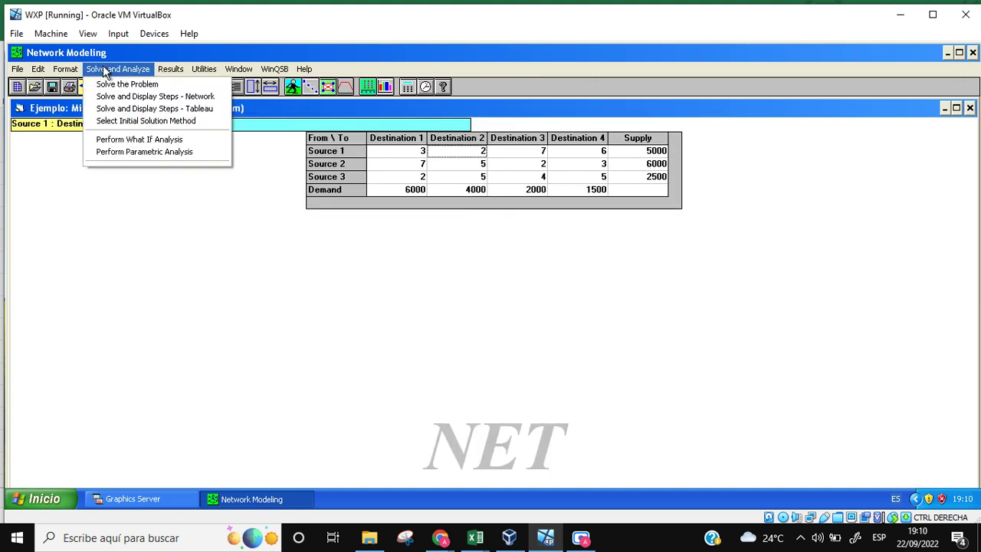
click(130, 121)
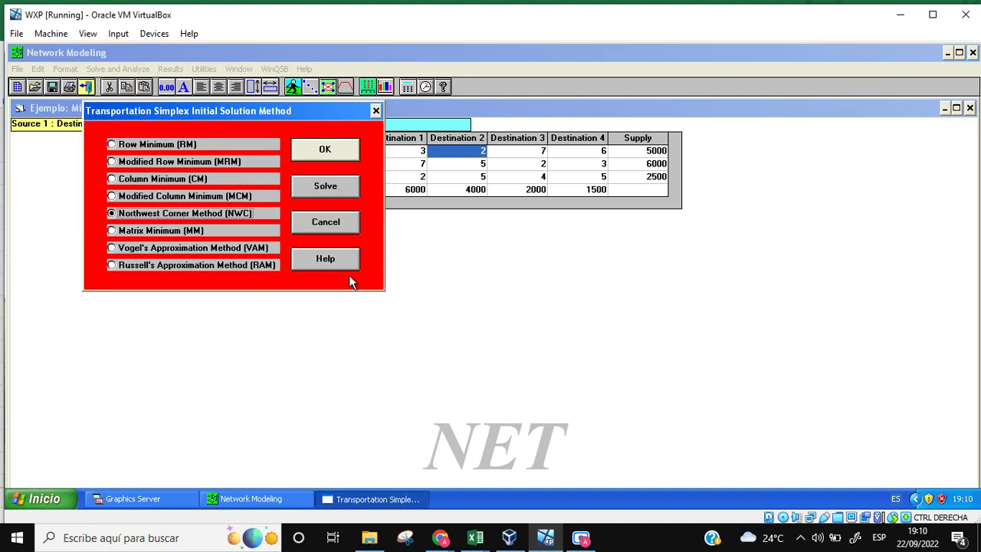
click(132, 249)
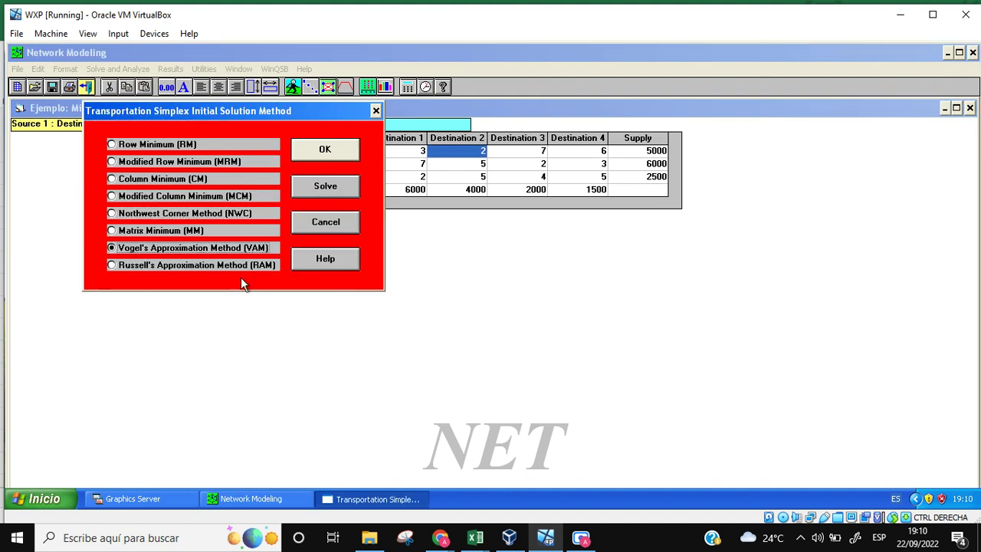
click(324, 151)
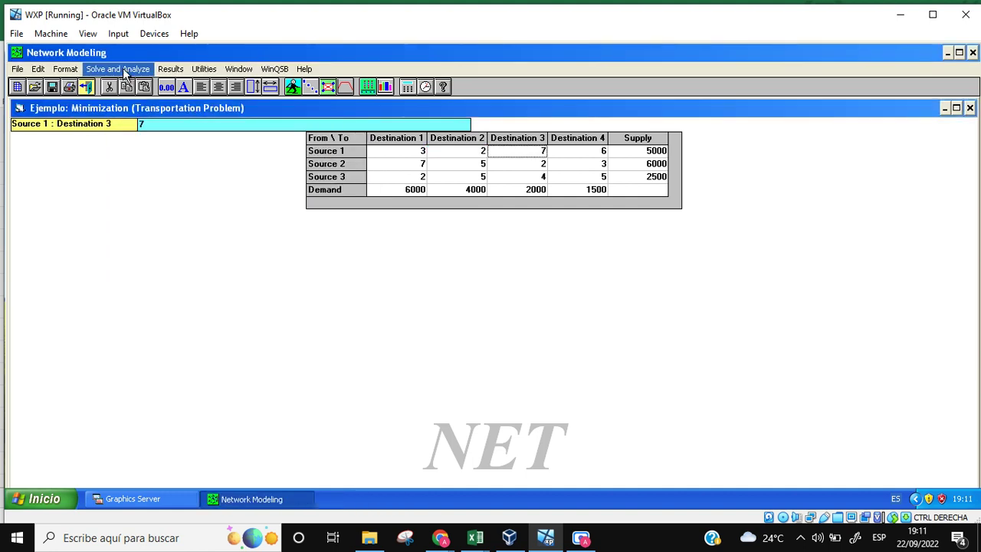
click(123, 68)
click(144, 109)
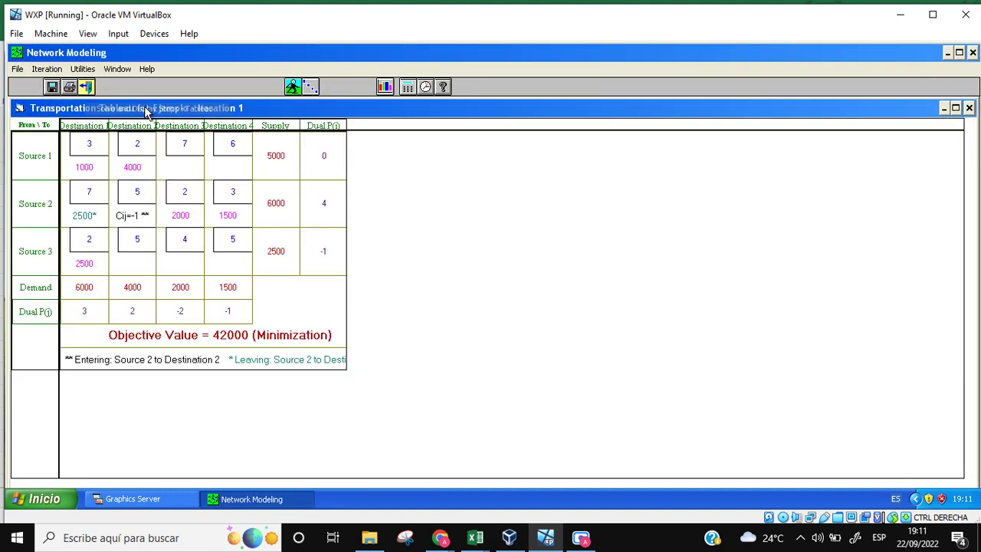
Step: Compare the tableau's objective value with the Vogel approximation total in cell N9 of Hoja2 in Transporte.xlsx in Excel
click(546, 536)
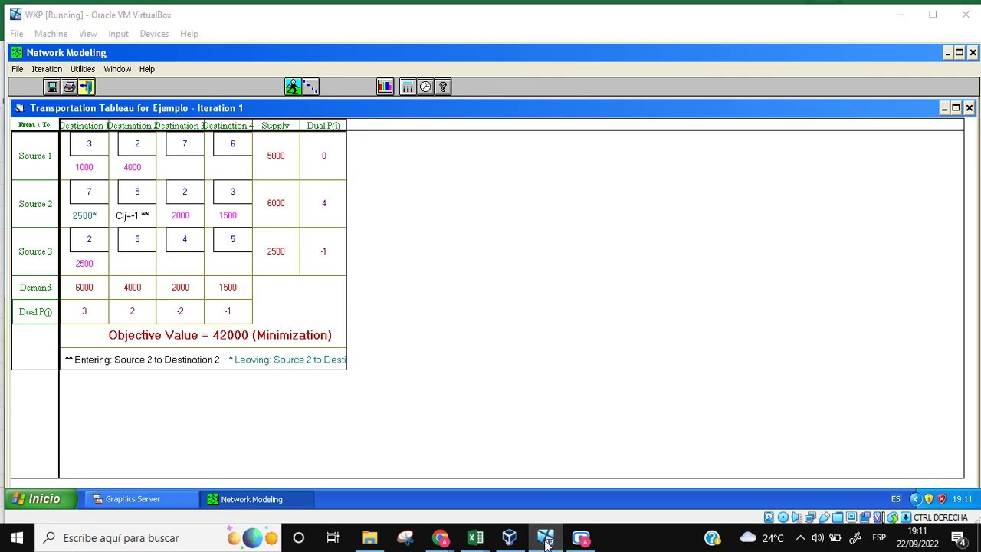
click(137, 497)
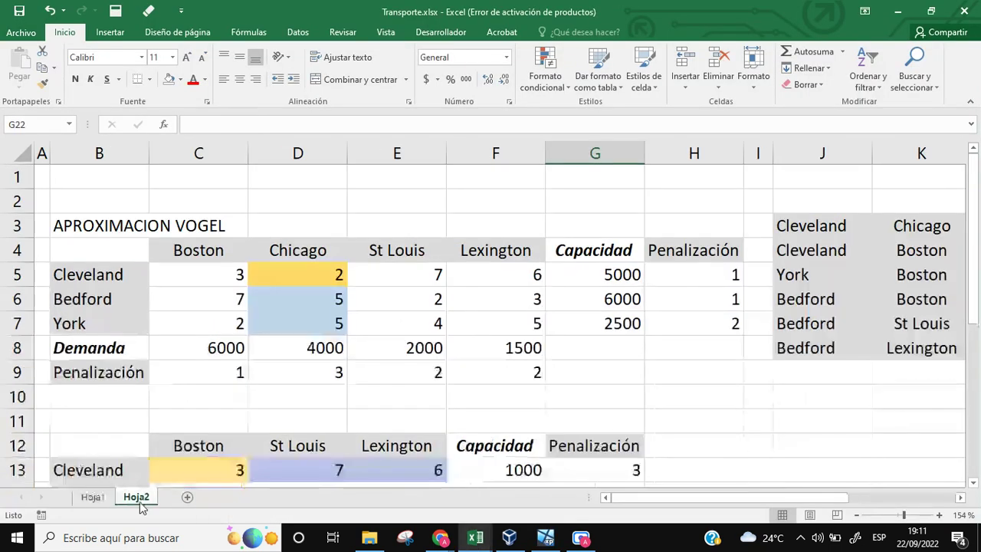
scroll(606, 399, down, 2)
scroll(600, 420, up, 5)
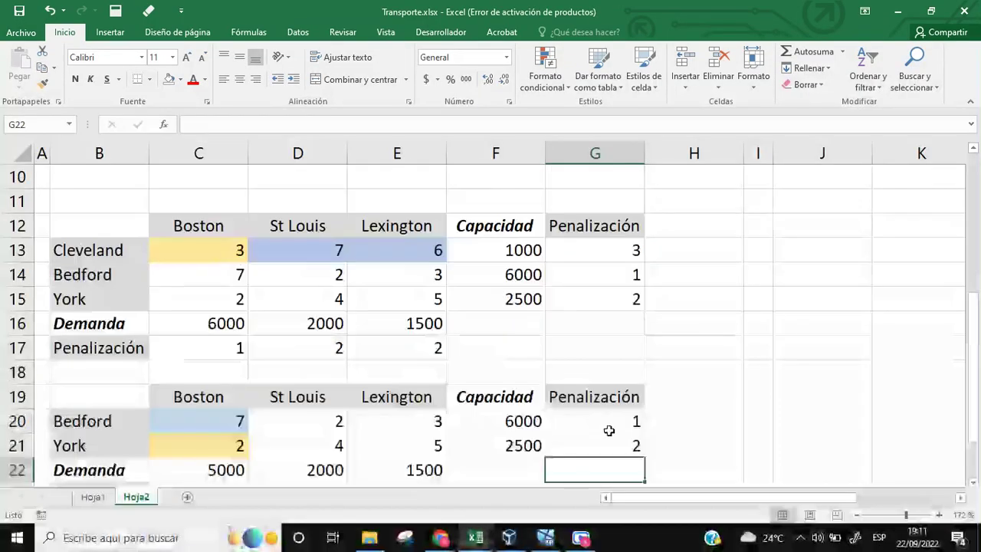
drag(624, 499, 736, 499)
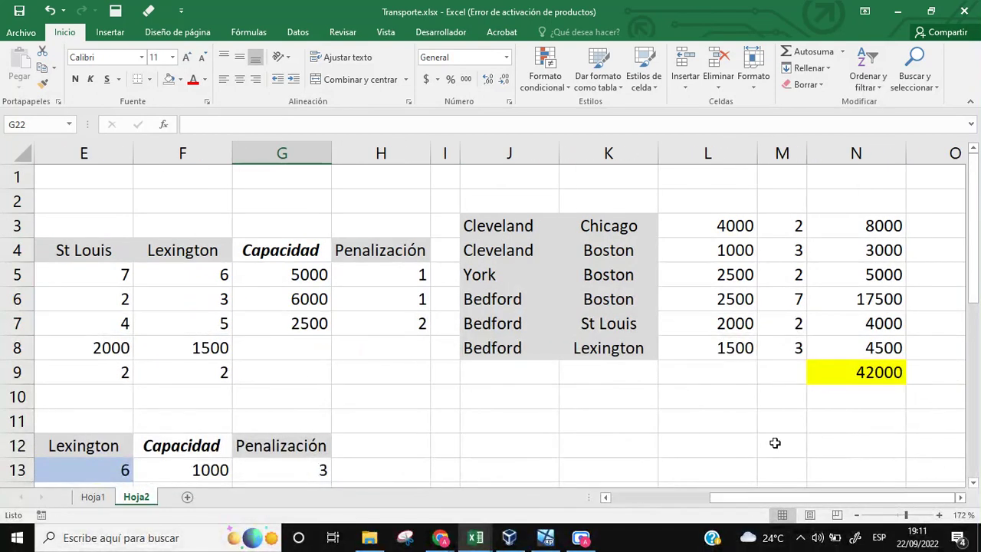
click(850, 374)
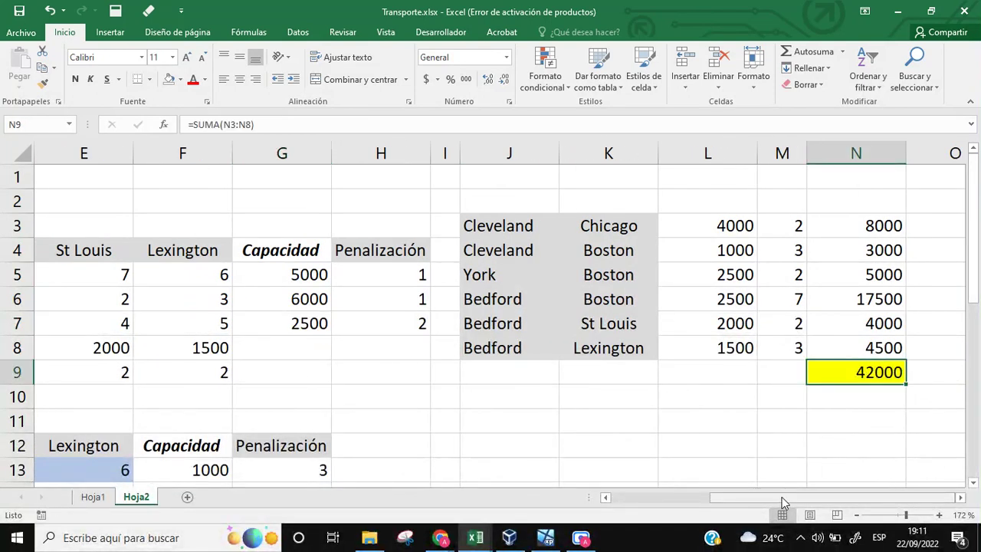
drag(782, 498, 682, 498)
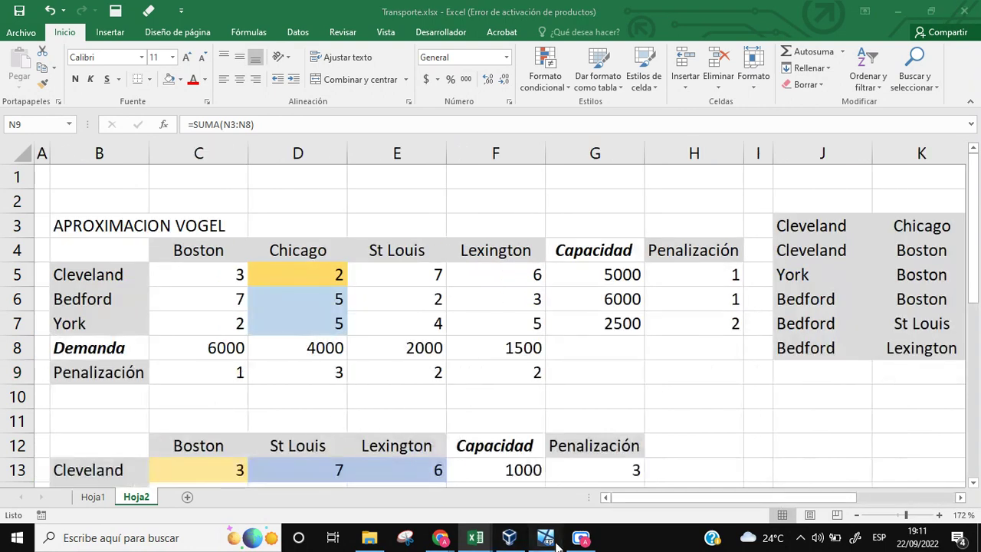
Step: Return to the WXP virtual machine, close the tableau, and solve the problem with Vogel's Approximation Method (VAM)
click(546, 538)
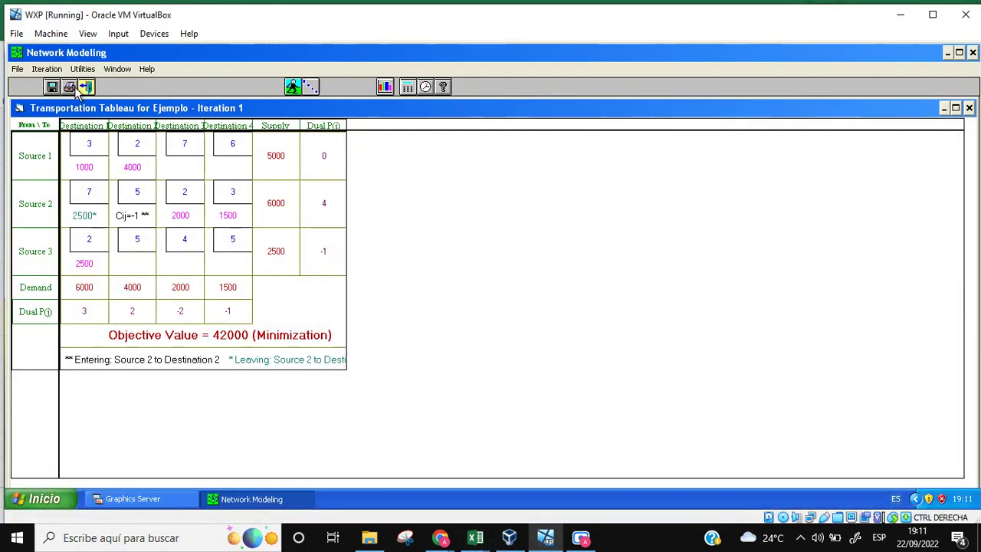
click(968, 109)
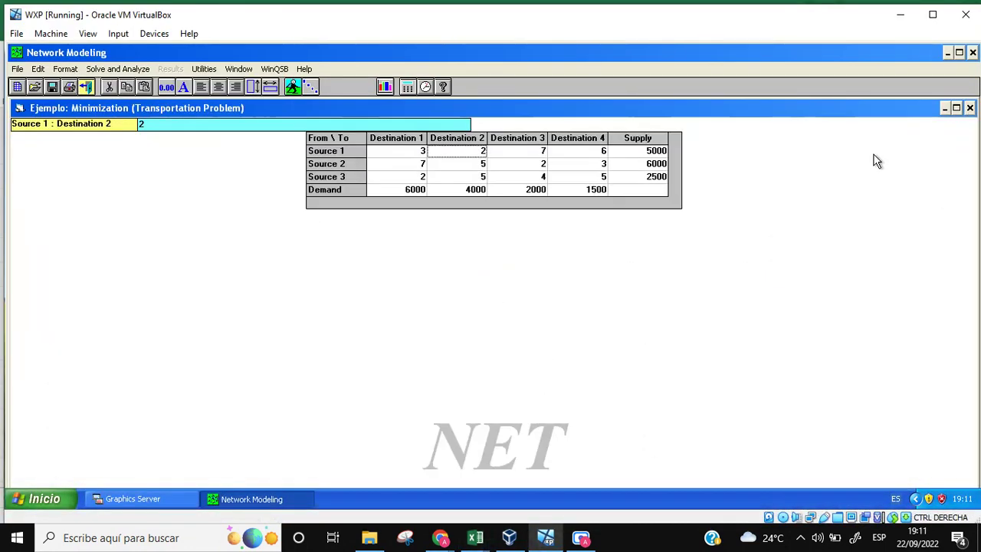
click(120, 70)
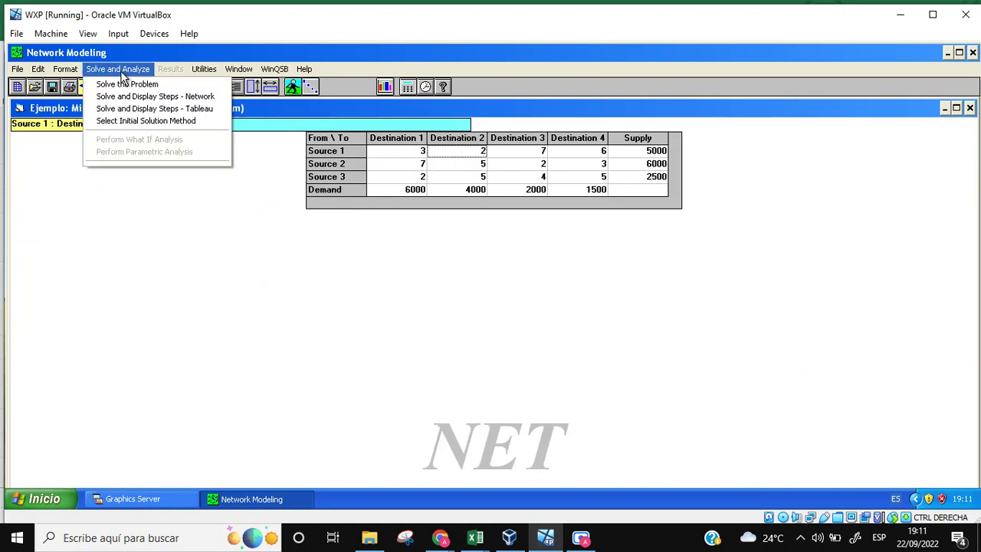
click(133, 121)
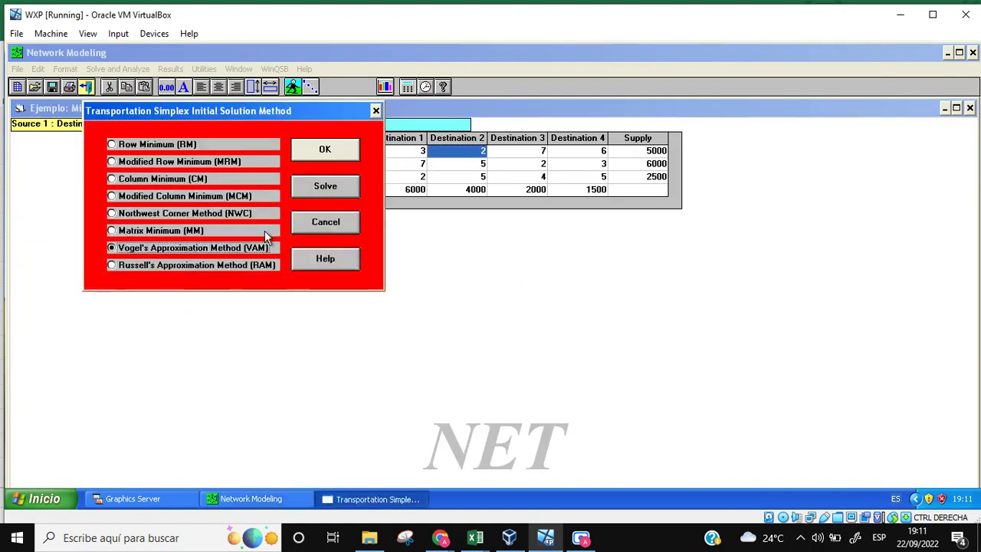
click(335, 191)
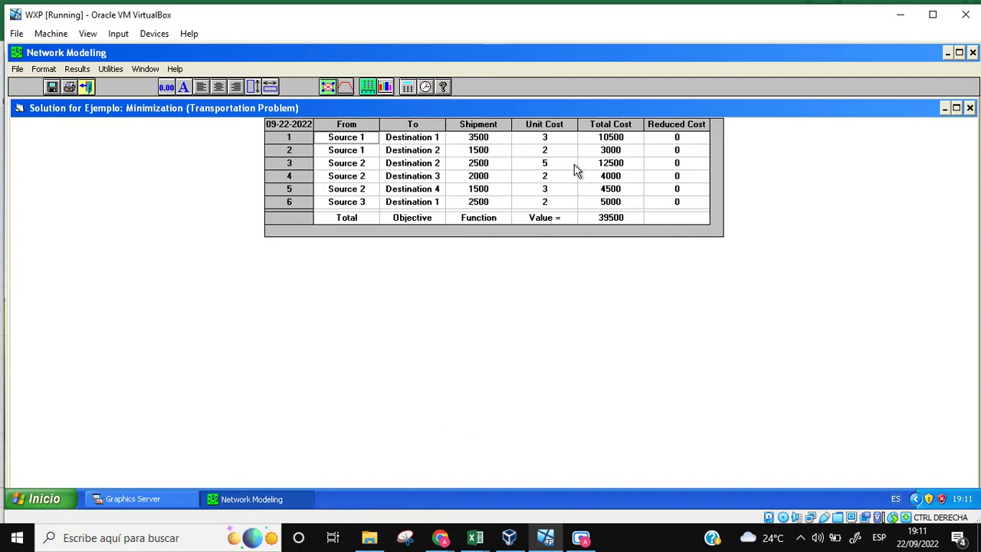
Step: Close the solution table, keep Vogel's Approximation Method (VAM) as the initial solution method, and display the solution steps as a tableau
click(970, 108)
click(117, 69)
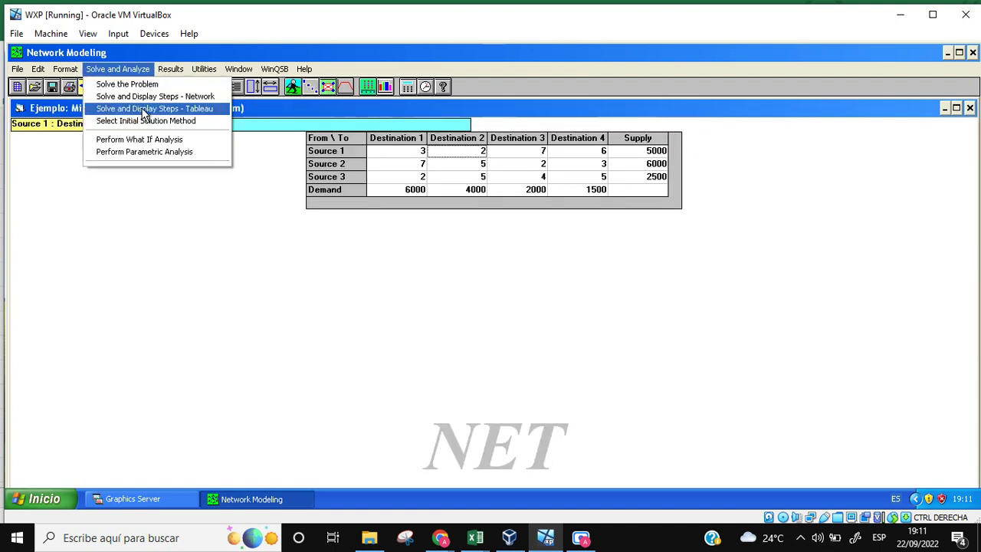
click(136, 120)
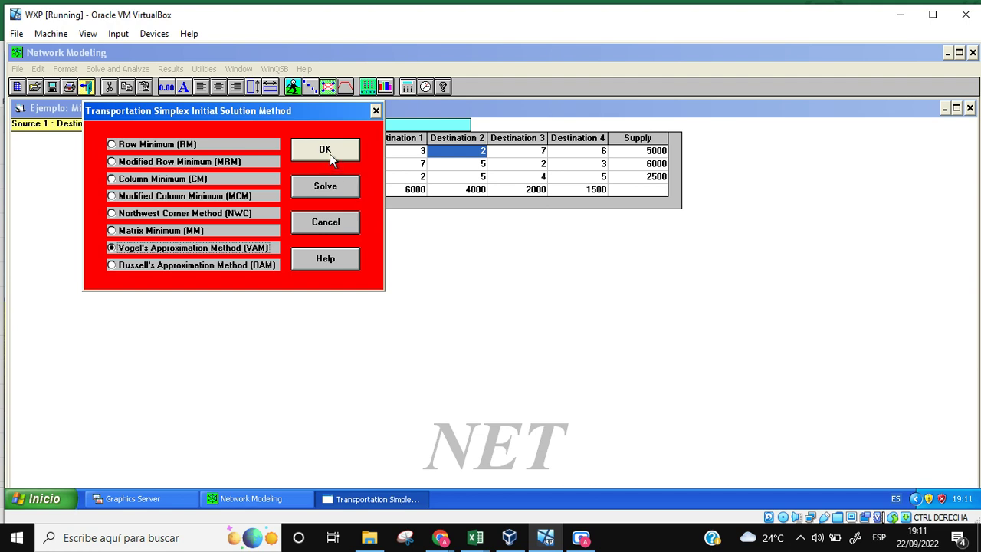
click(351, 152)
click(114, 69)
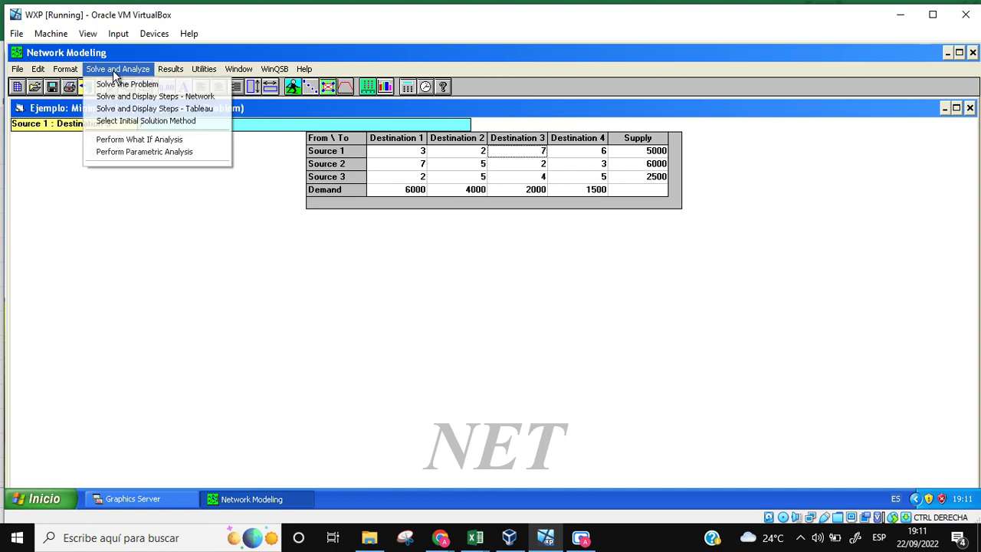
click(143, 110)
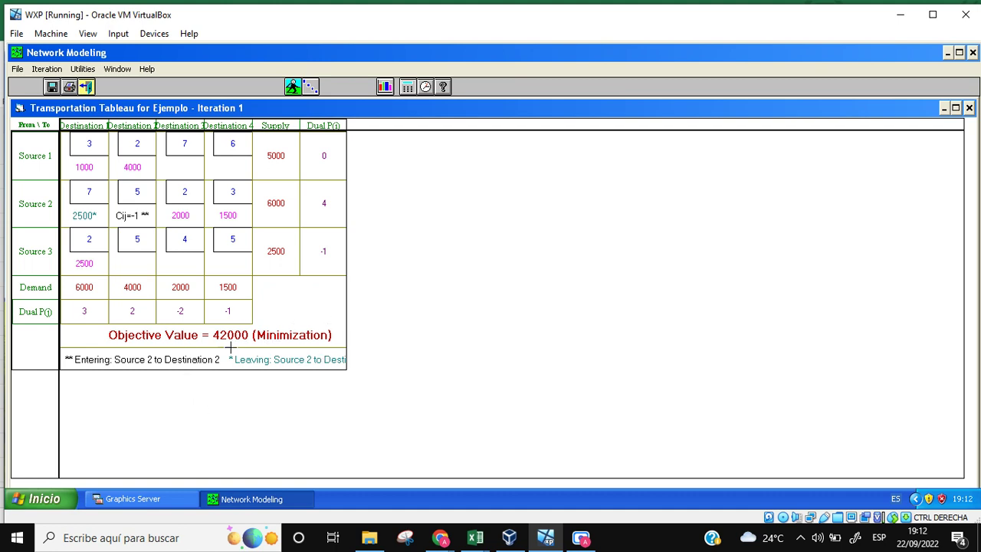
Step: Compare the tableau with the Vogel approximation table on Hoja2 of Transporte.xlsx in Excel and return to the WXP virtual machine
click(474, 538)
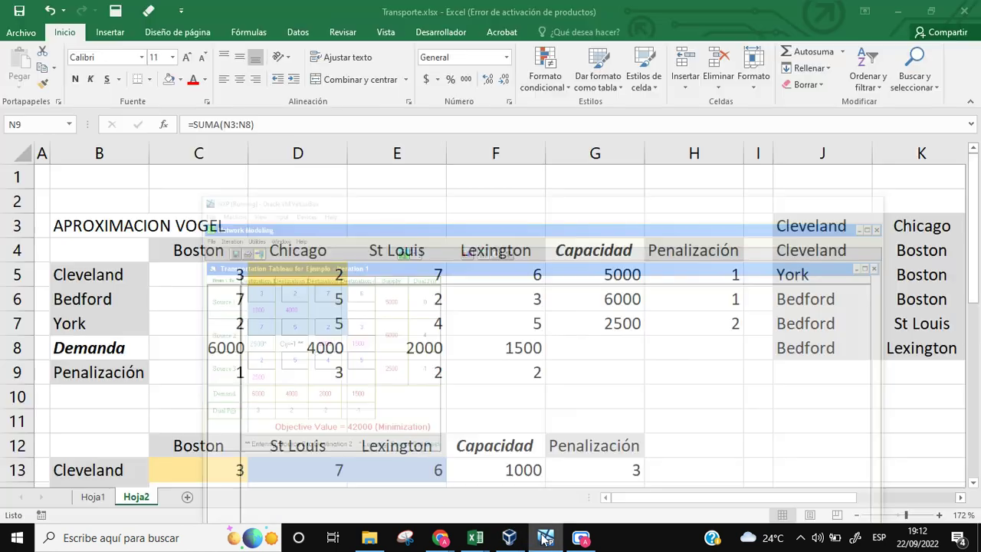
drag(685, 499, 611, 498)
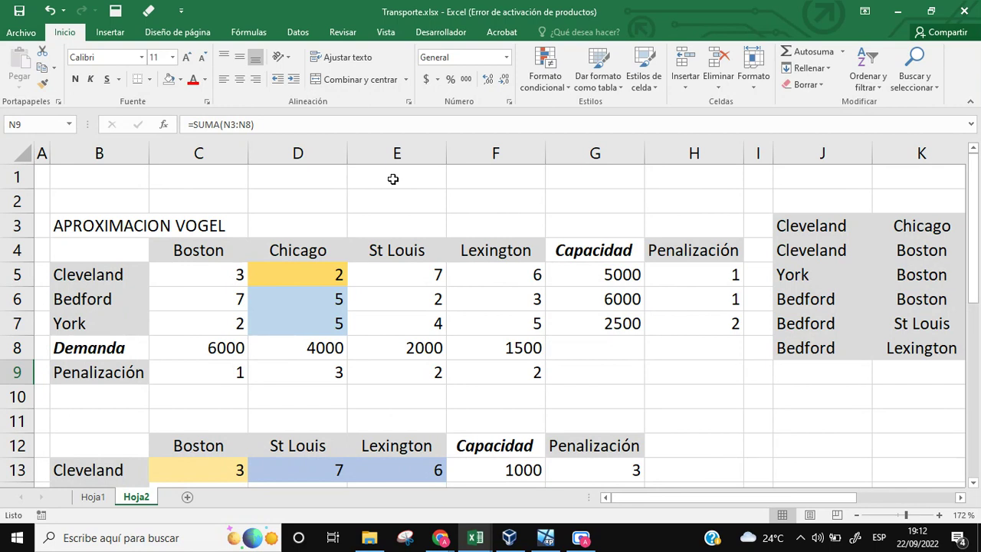
click(545, 537)
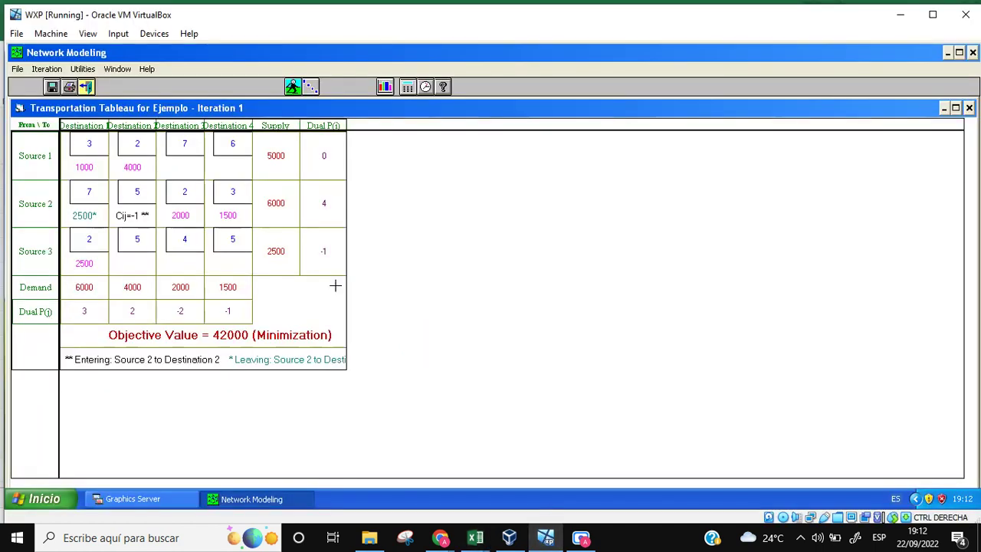
Step: Close the iteration tableau and the cost matrix of the Ejemplo problem
click(969, 108)
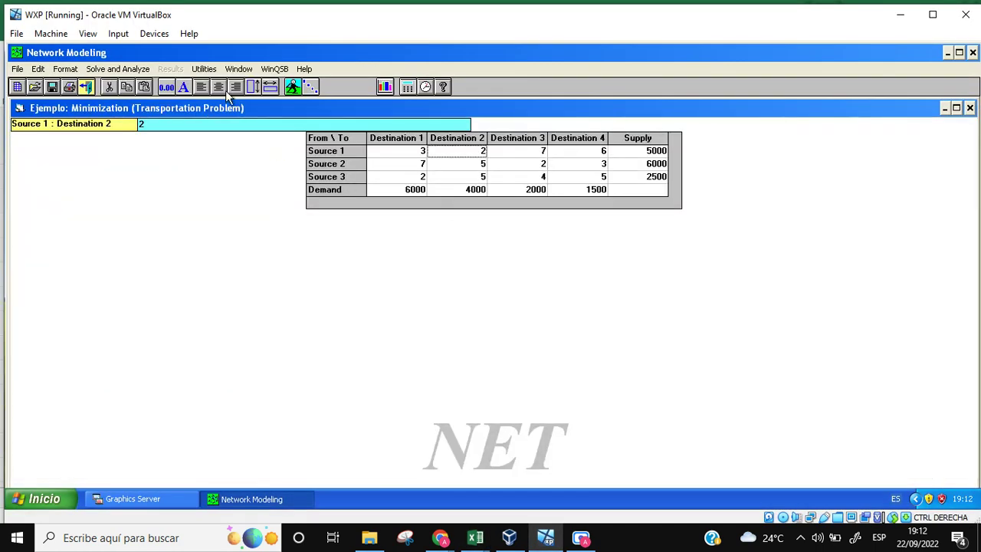
click(34, 502)
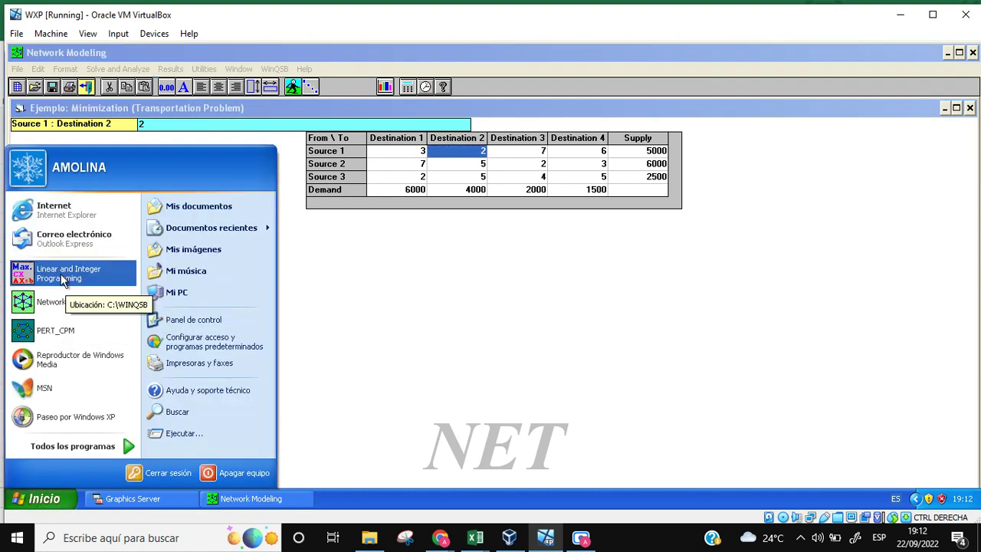
click(512, 320)
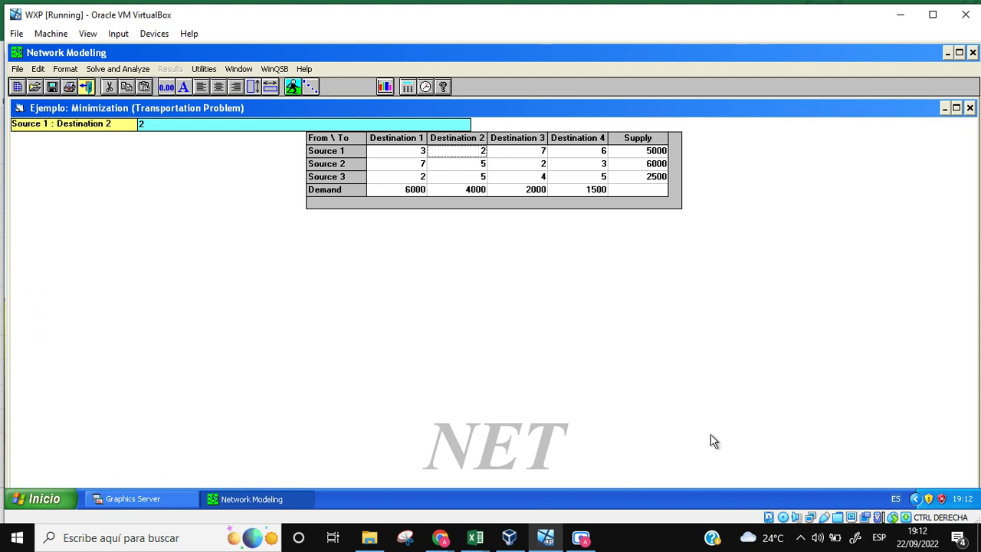
click(969, 108)
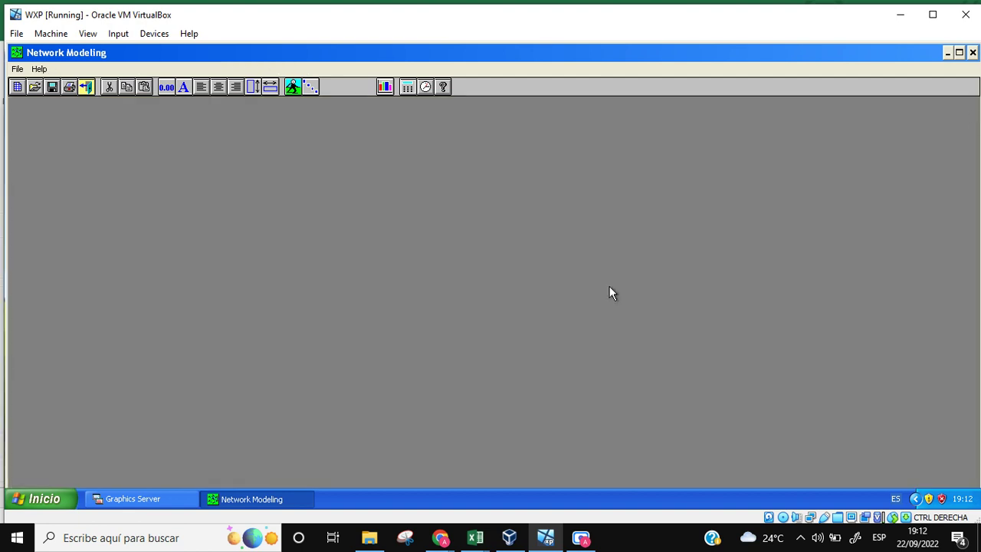
Step: Create a minimization Transportation Problem titled Ejemplo in Graphic Model Form with 3 sources and 4 destinations
click(16, 69)
click(44, 84)
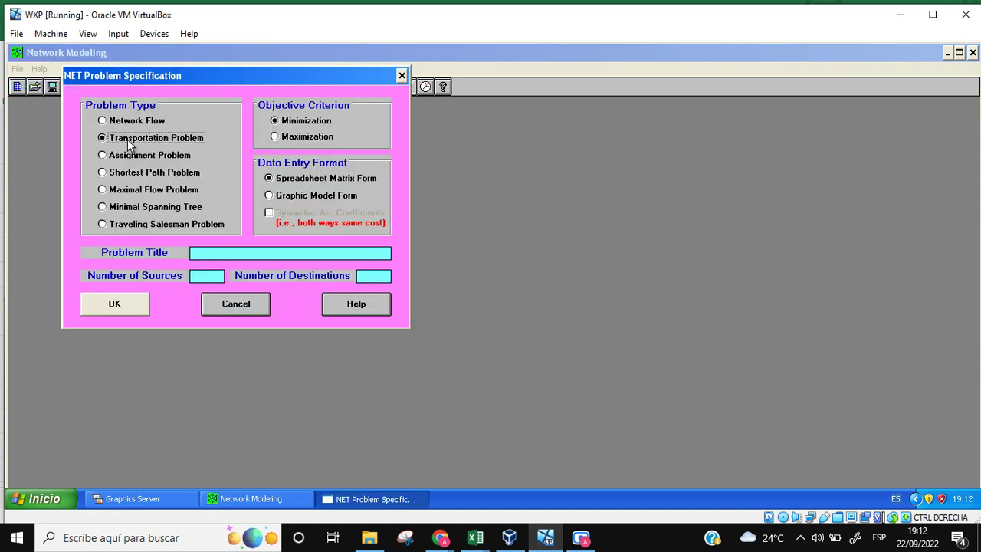
click(292, 197)
click(210, 250)
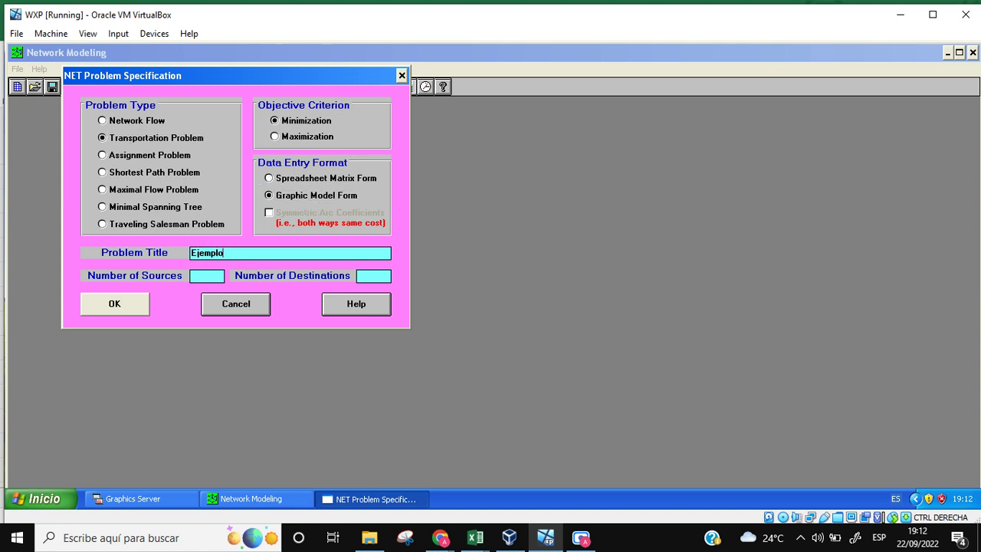
text(Ejemplo)
click(207, 276)
text(3)
click(370, 277)
text(4)
click(117, 311)
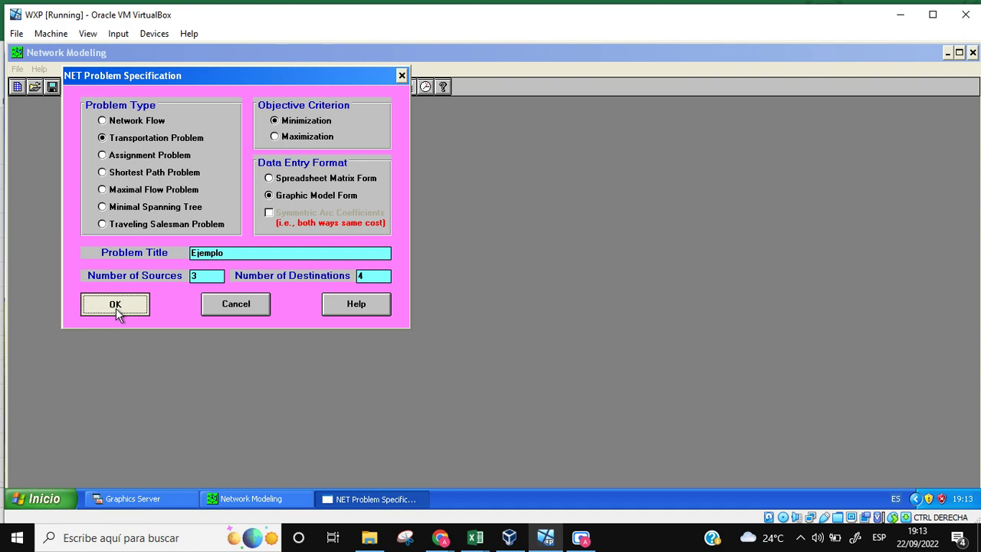
click(117, 310)
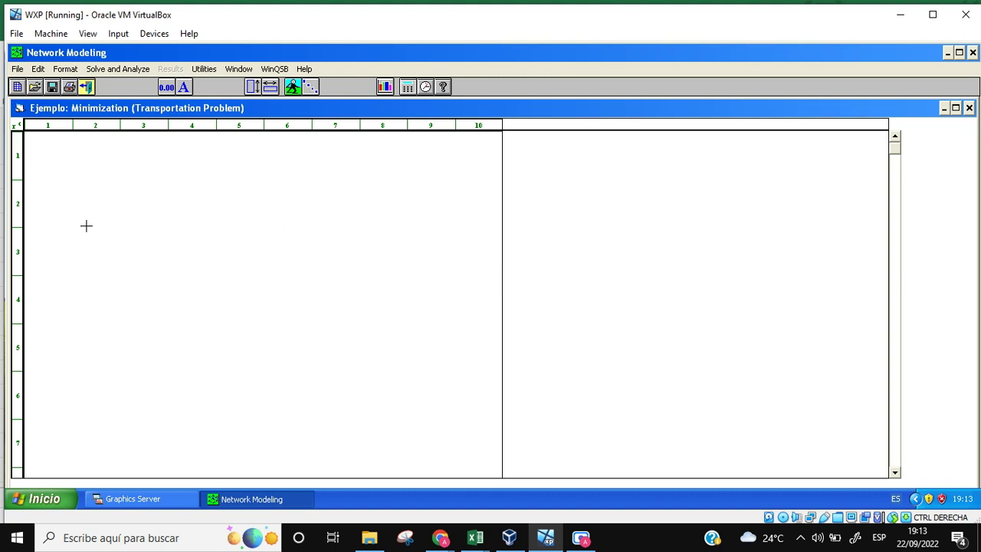
Step: Place the nodes Source 1, Source 2 and Source 3 in column 1, rows 1 to 3 of the graphic model
click(49, 160)
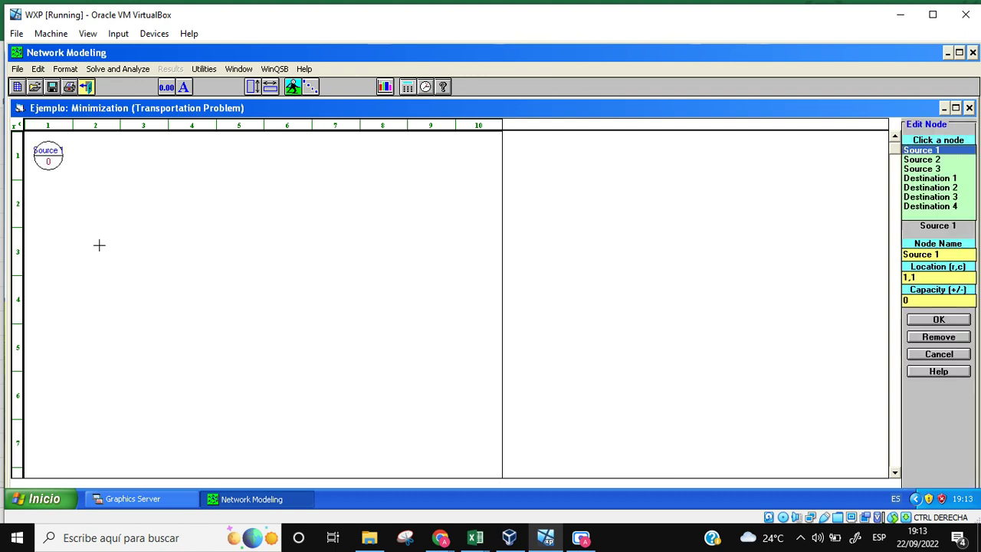
click(44, 212)
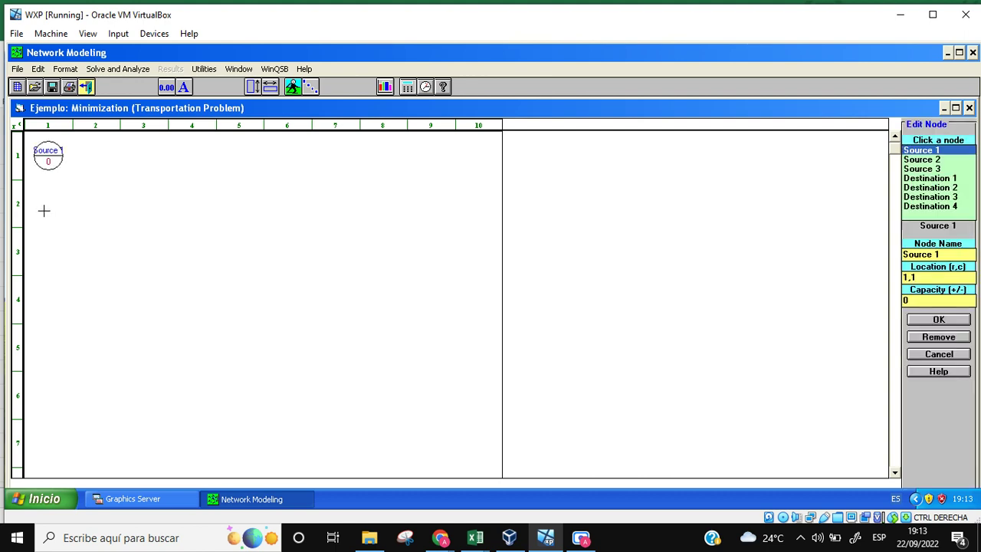
click(40, 253)
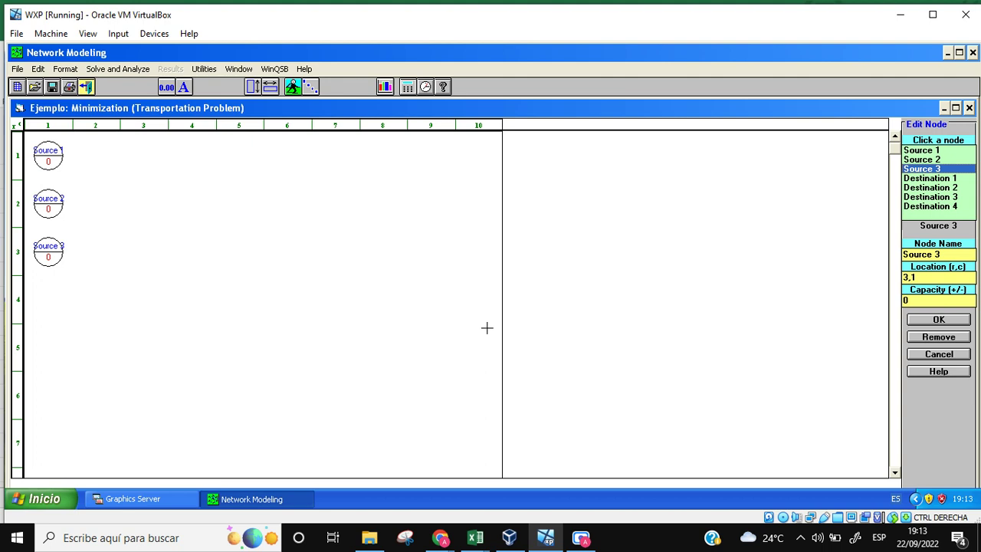
Step: Place the nodes Destination 1 to Destination 4 in column 3 of the graphic model, at rows 1, 2, 3 and 5
click(146, 156)
click(146, 201)
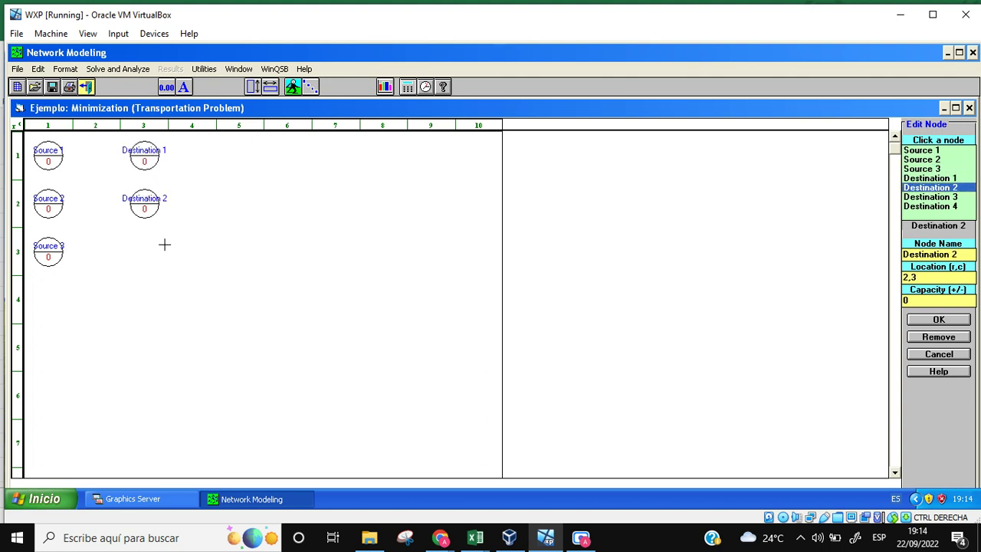
click(158, 246)
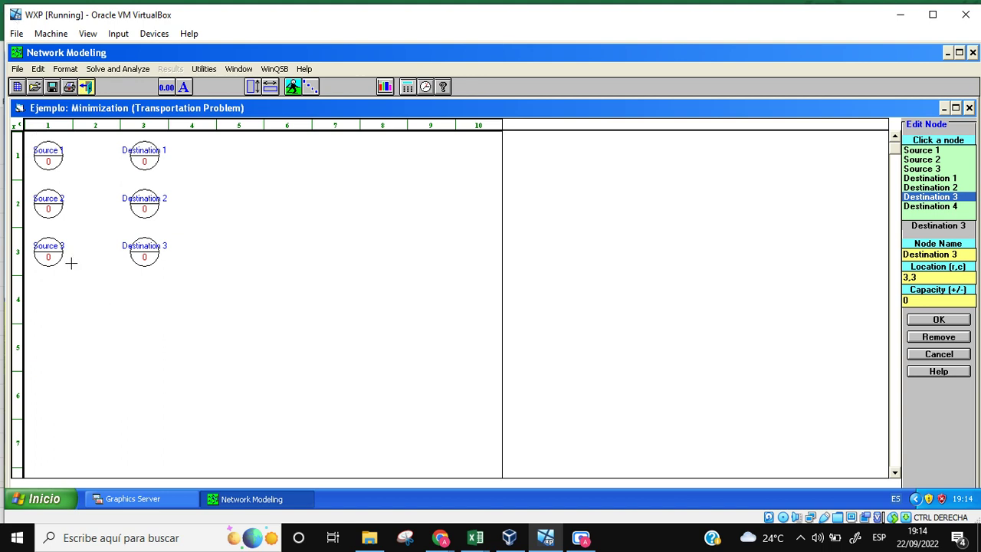
click(146, 325)
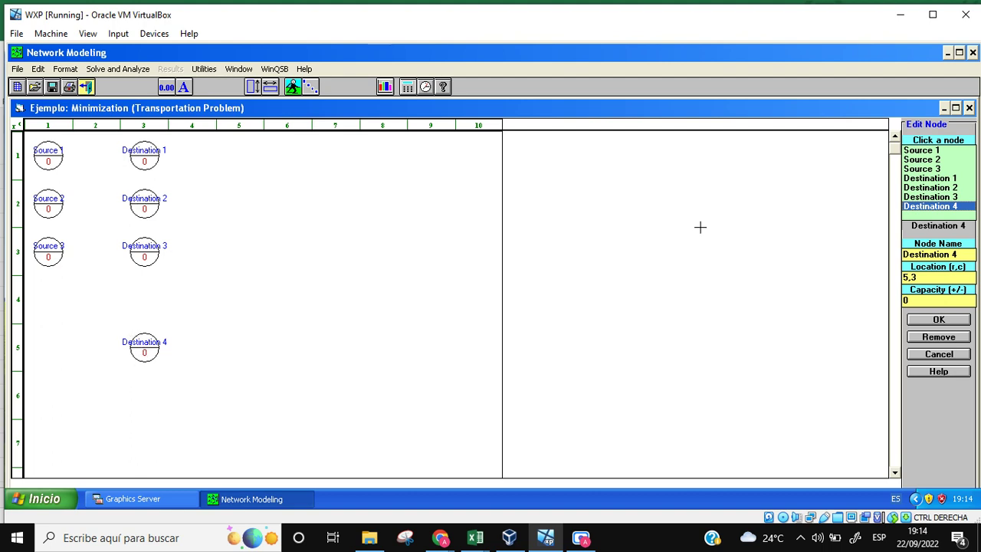
Step: Enter Planta 1 as the new node name for the Source 1 node
click(920, 151)
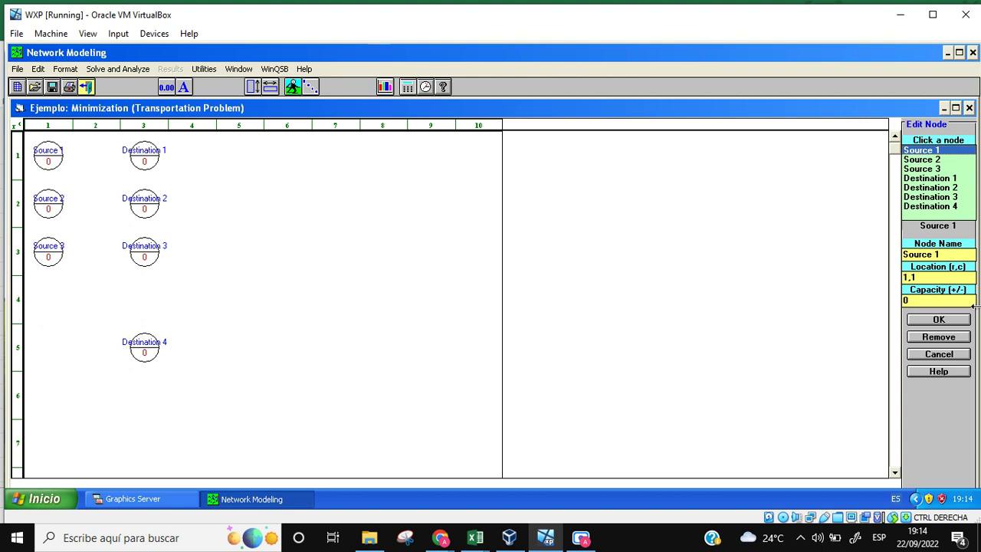
drag(946, 255, 891, 260)
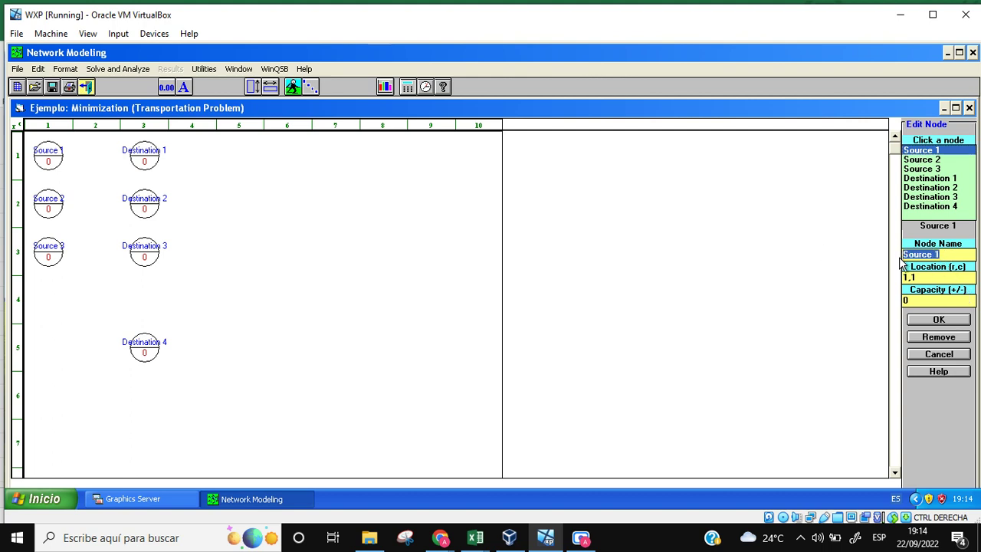
text(Planta)
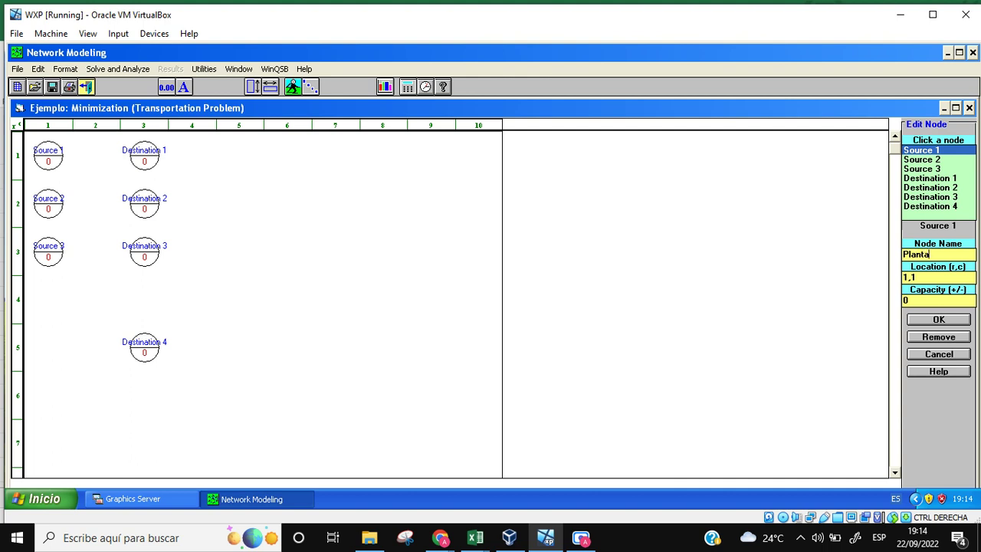
text( 1)
Step: Check Cleveland's capacity in Transporte.xlsx in Excel, return to the WXP virtual machine, and apply a capacity of 5000 to Planta 1
click(912, 300)
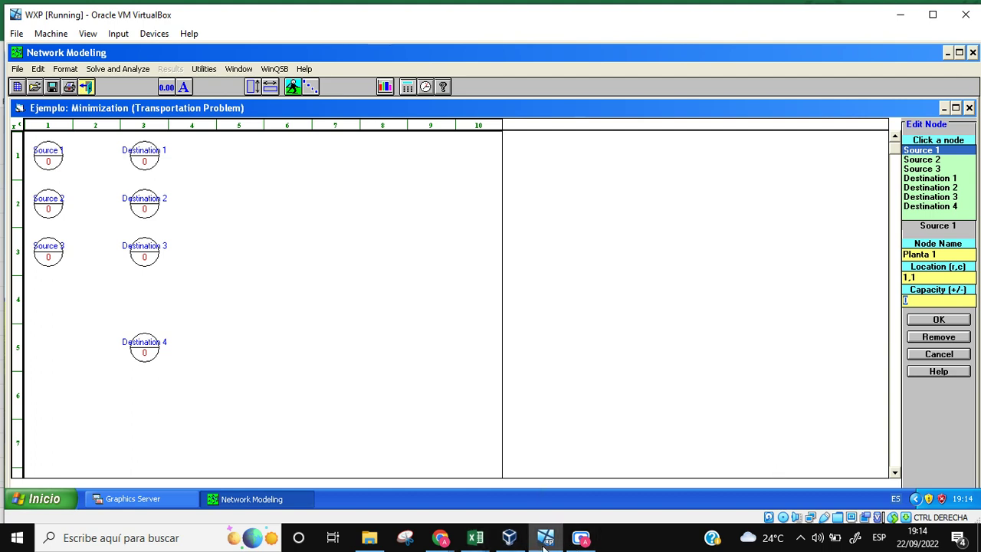
mouse_move(542, 543)
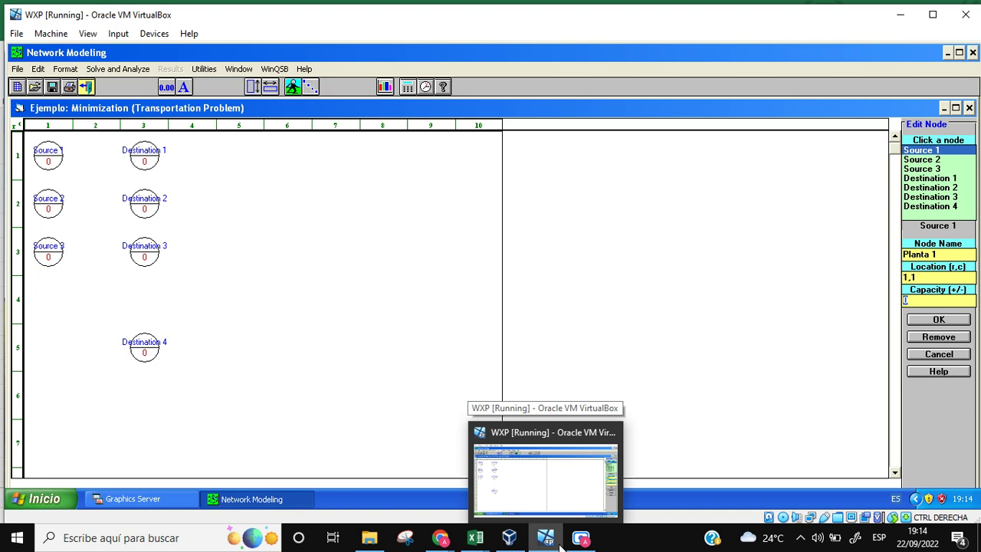
mouse_move(478, 540)
click(539, 496)
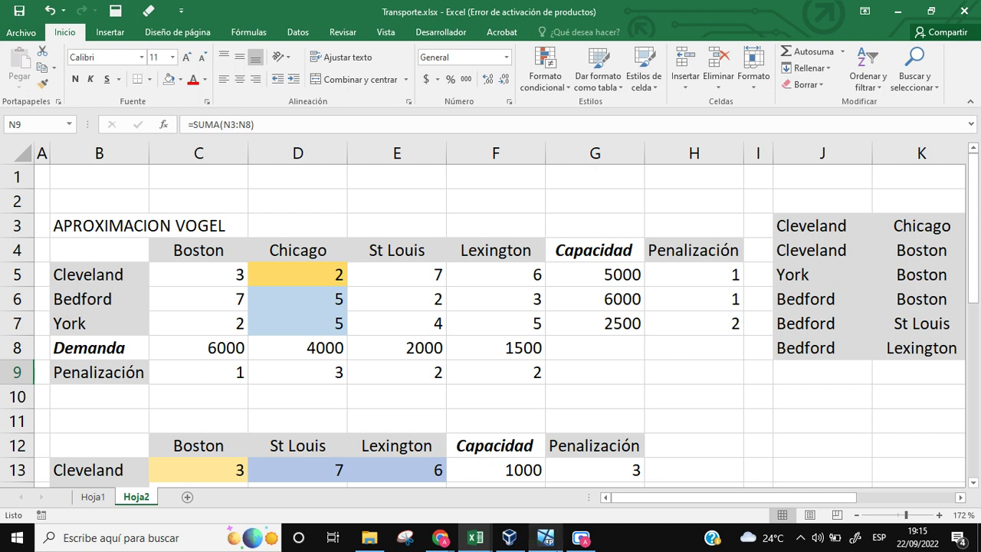
click(549, 541)
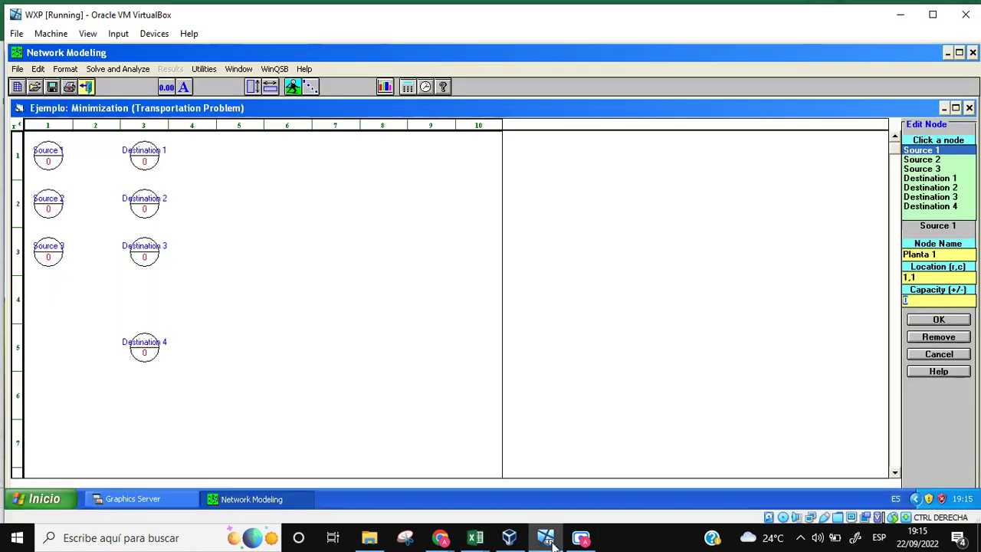
text(5000)
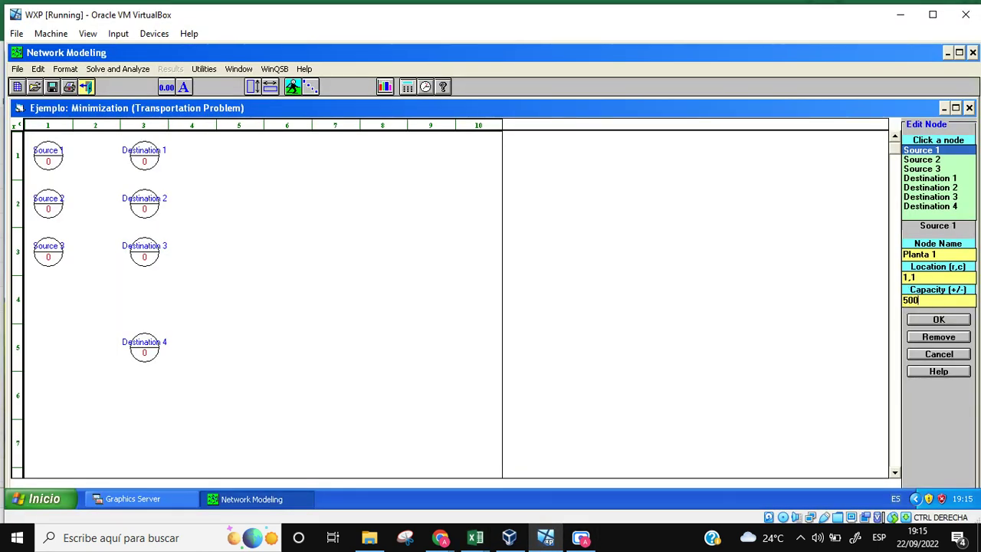
click(547, 541)
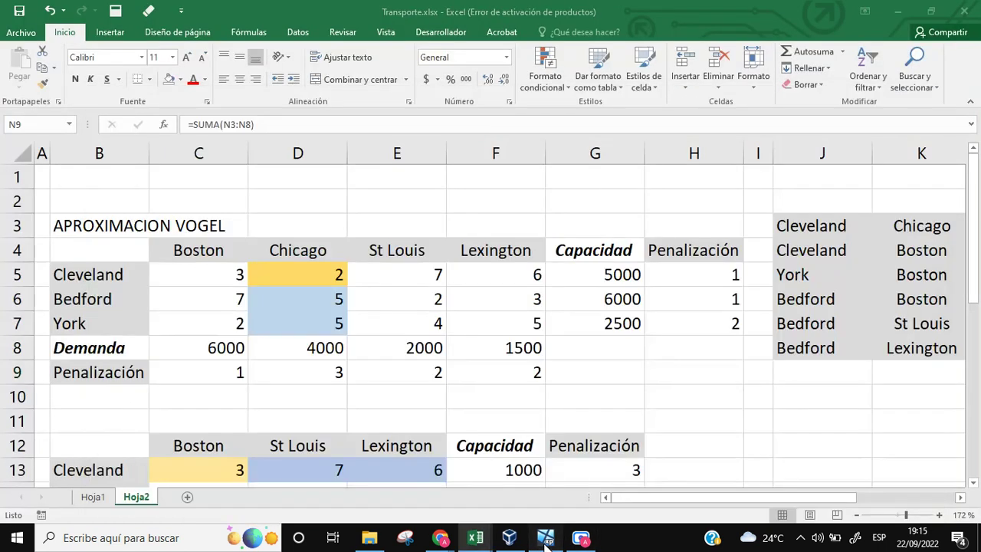
click(546, 541)
click(948, 320)
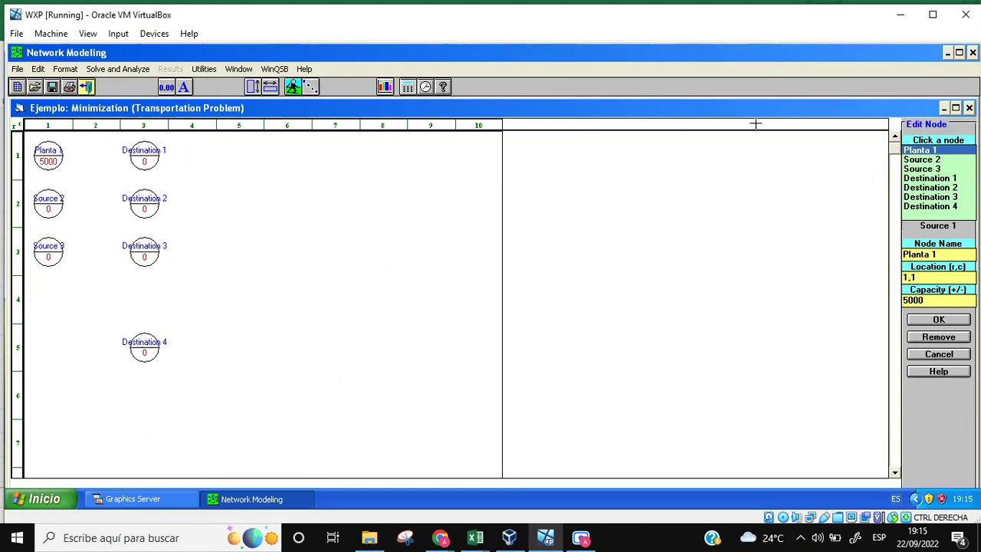
Step: Rename the Source 2 node as Planta 2 and set its capacity to 6000
click(936, 160)
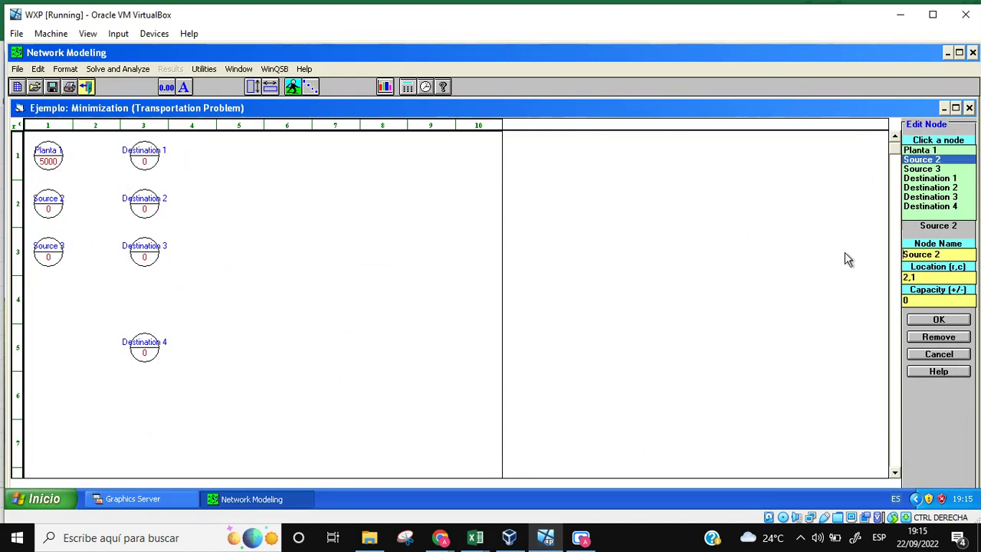
drag(942, 255, 885, 262)
text(Planta 2)
click(929, 304)
text(6000)
click(938, 320)
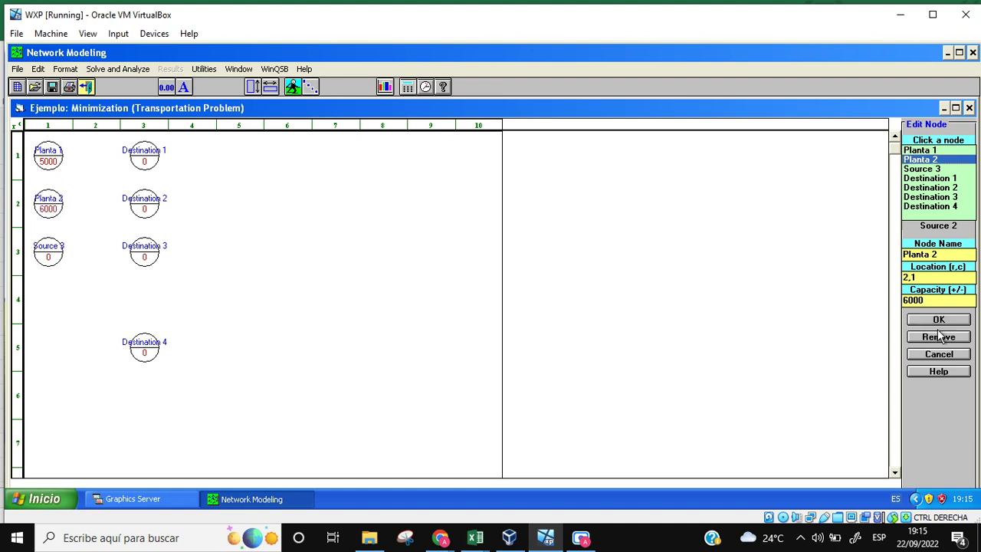
Step: Rename the Source 3 node as Planta 3 and set its capacity to 2500
click(926, 170)
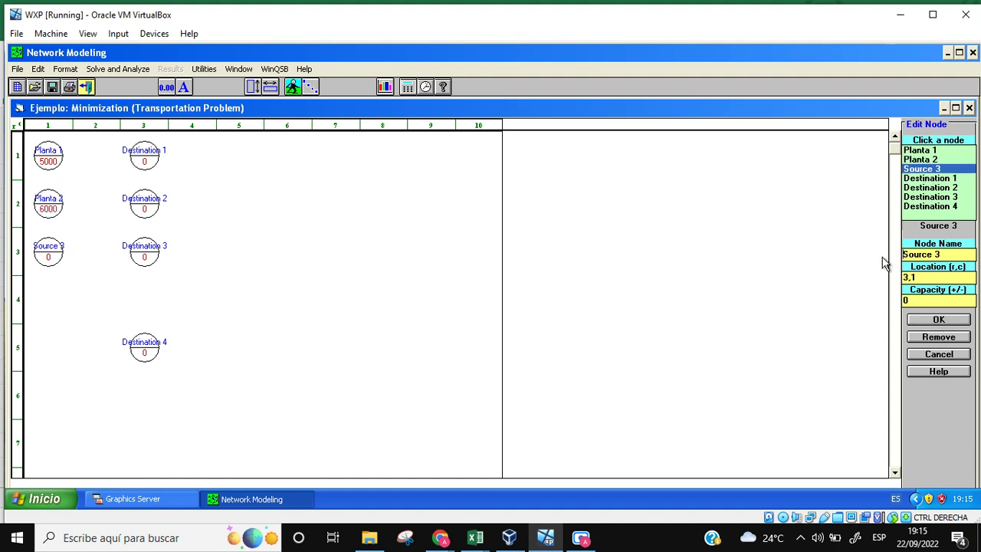
text(Planta)
click(922, 300)
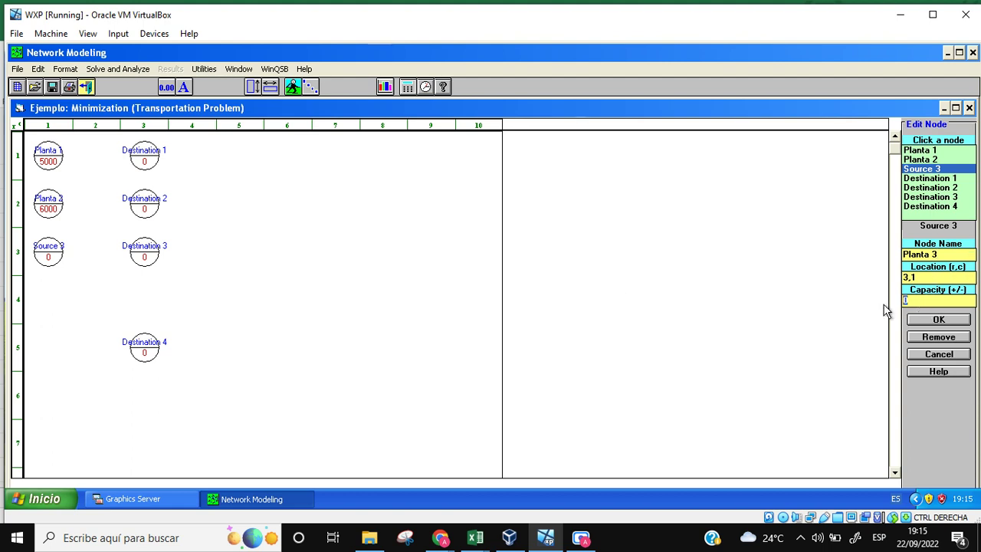
text(2500)
click(955, 322)
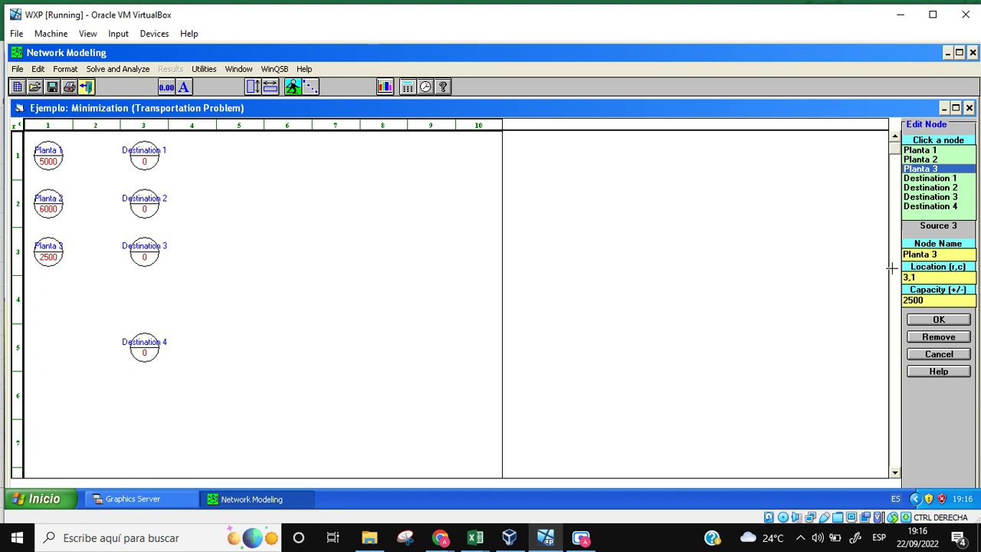
Step: Rename the Destination 1 node as CD 1 and set its capacity to -6000, checking Boston's demand in Transporte.xlsx in Excel
click(940, 178)
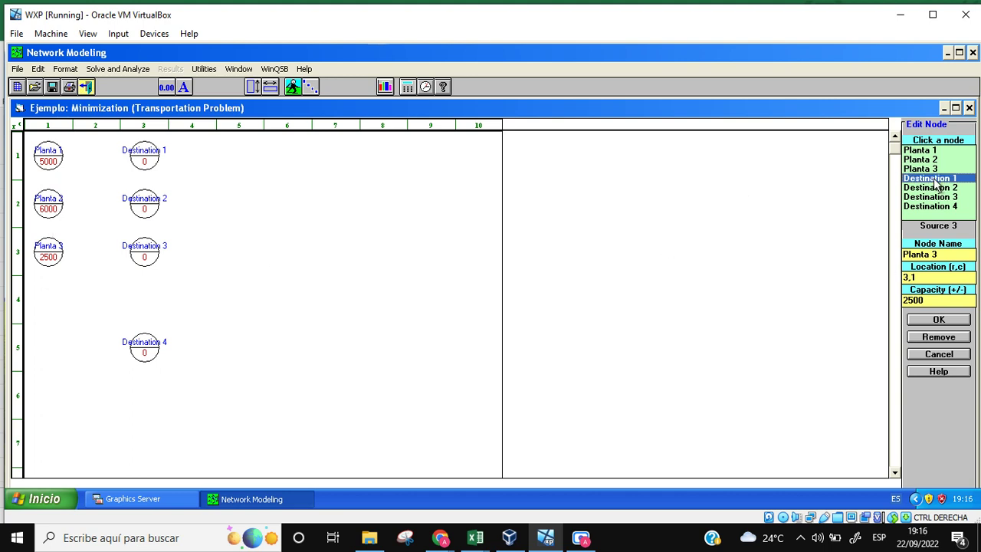
drag(904, 255, 952, 250)
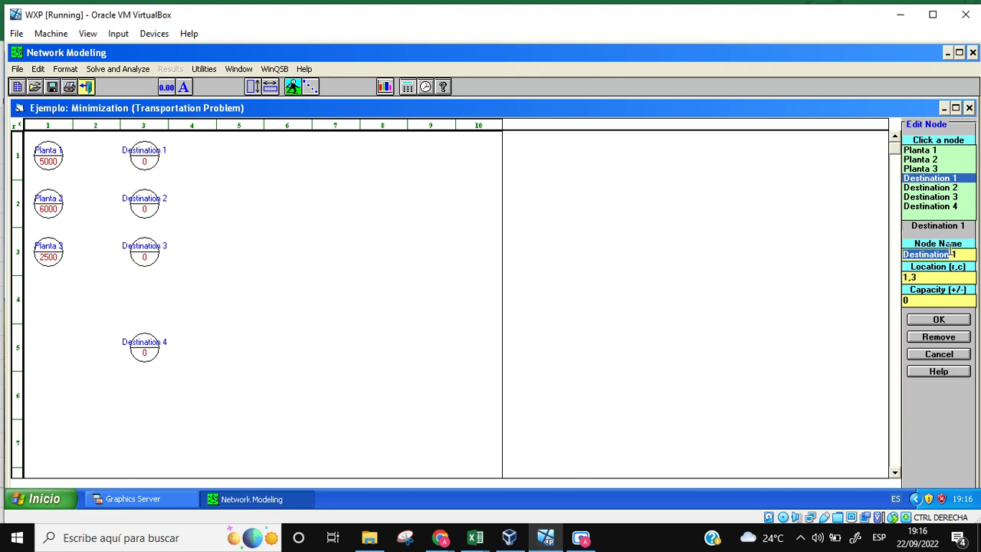
text(CD)
click(928, 300)
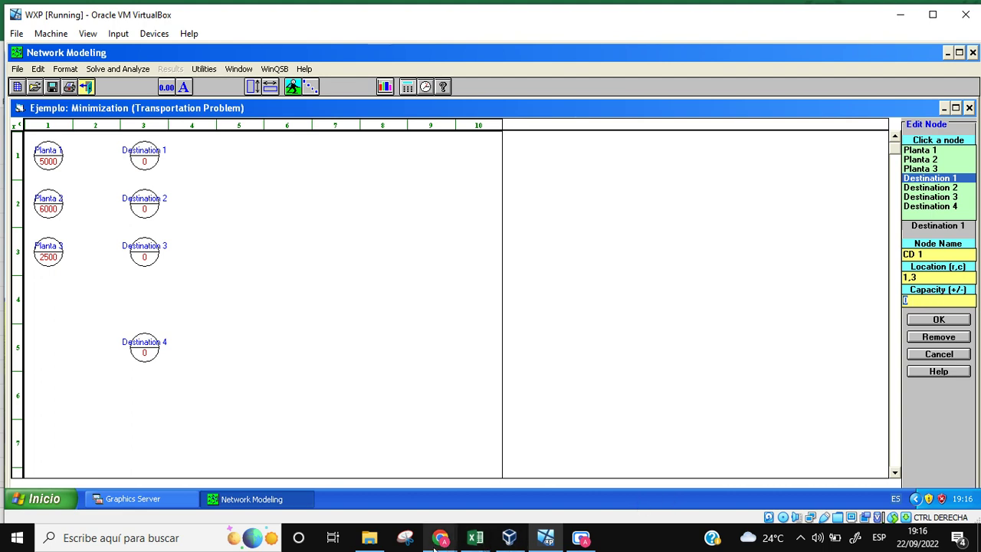
click(534, 544)
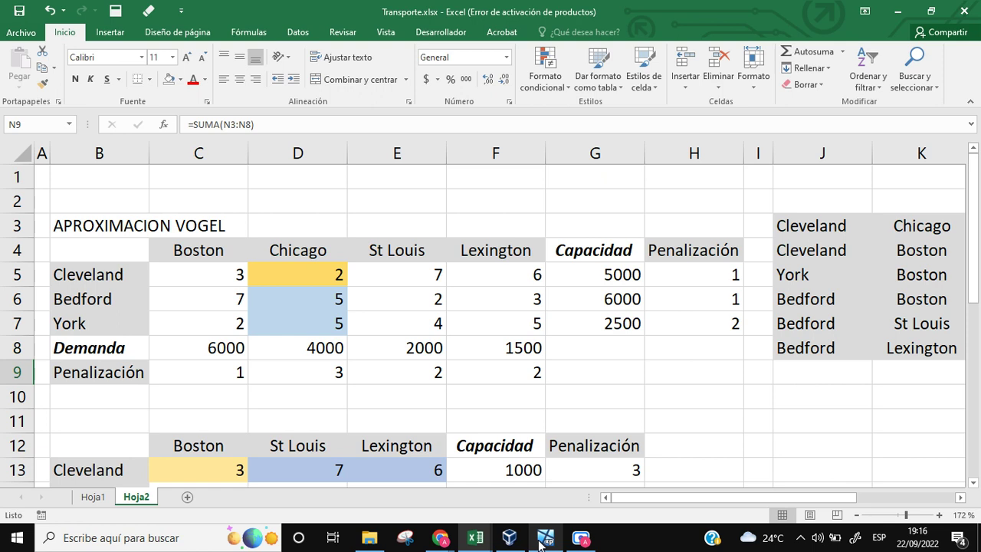
click(541, 544)
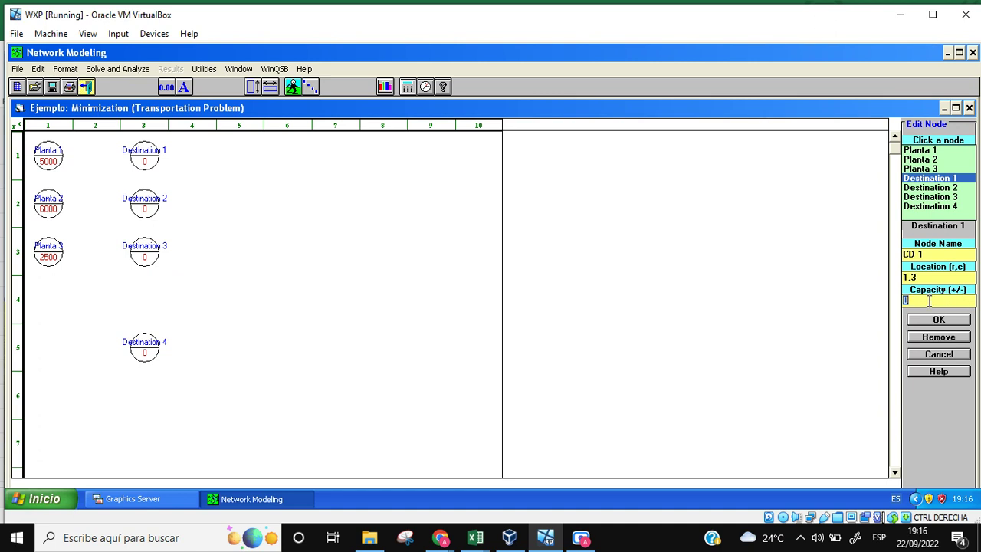
text(-6000)
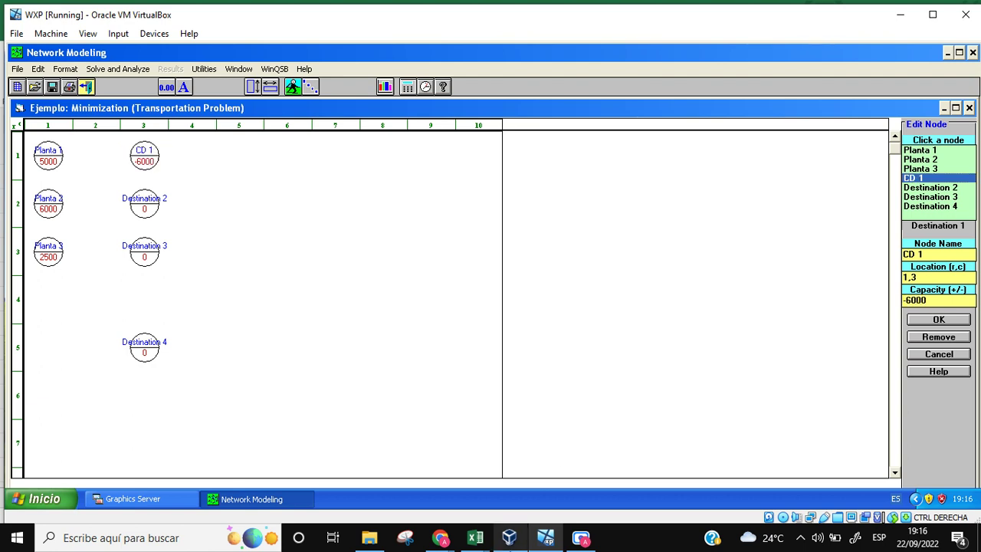
Step: Rename the Destination 2 node as CD 2 and set its capacity to -4000
click(545, 539)
click(545, 538)
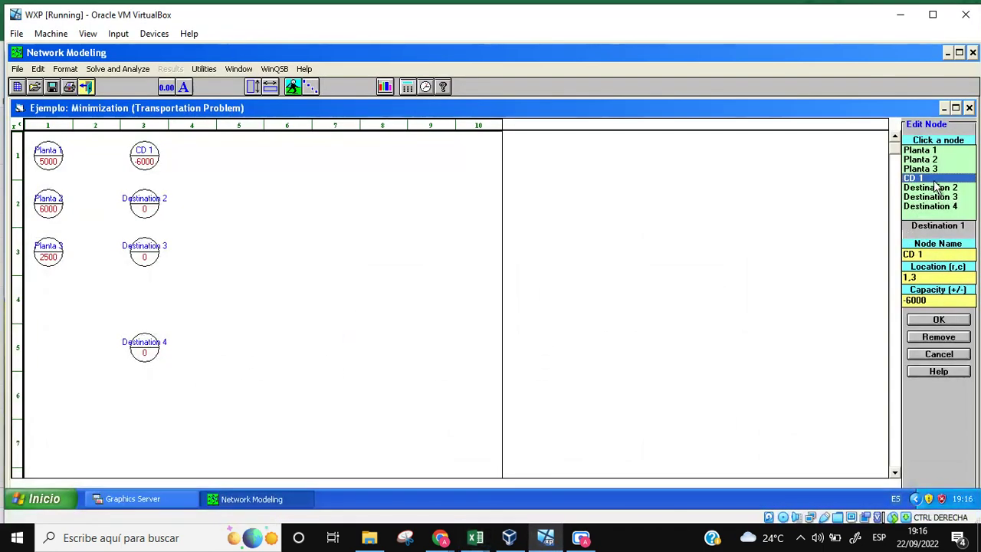
click(938, 188)
drag(903, 255, 948, 254)
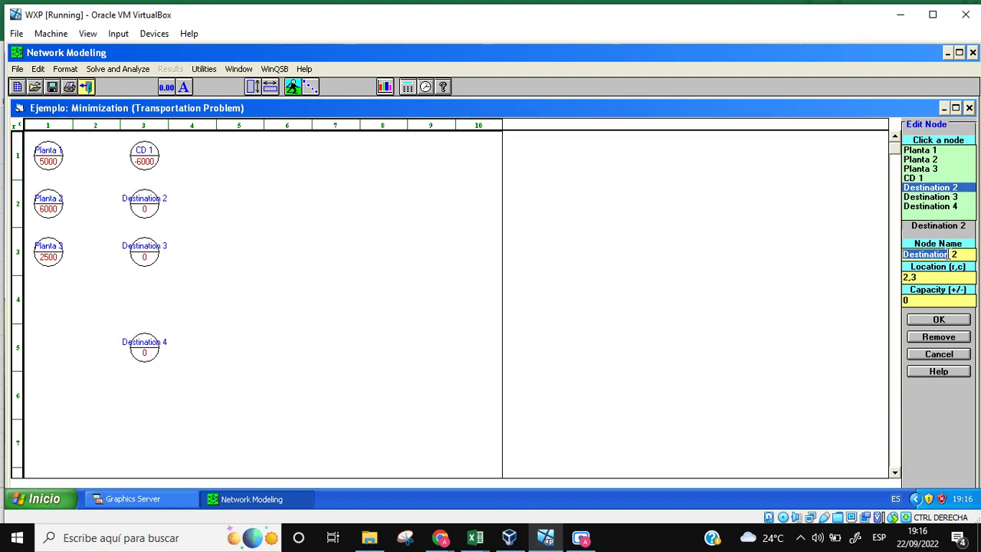
text(CD)
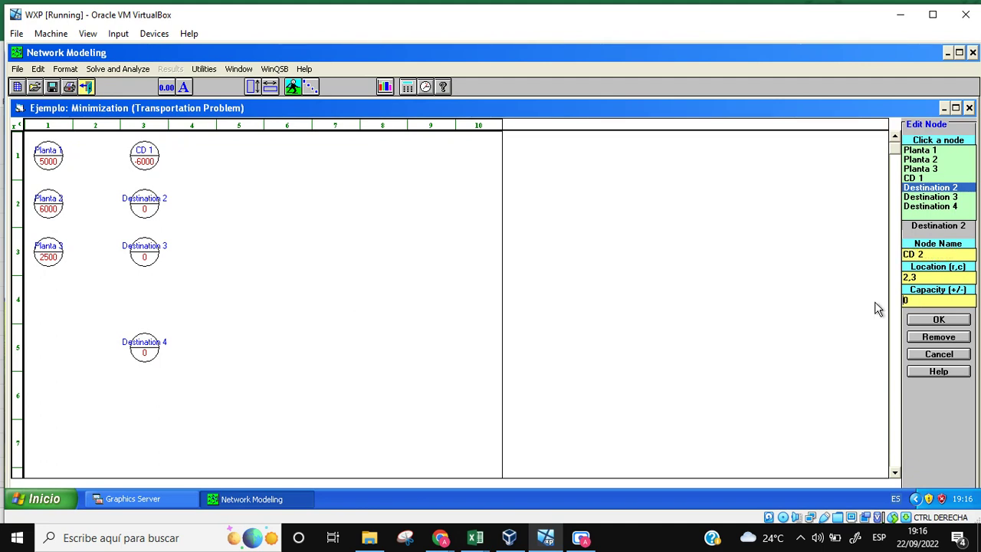
click(905, 300)
key(BackSpace)
text(4000)
click(905, 299)
text(-)
click(947, 320)
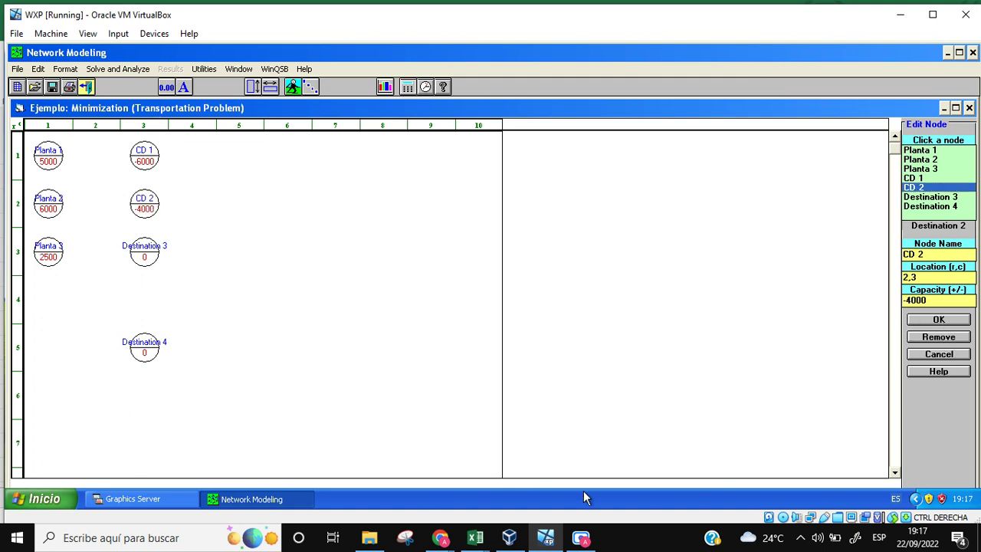
Step: Check the St Louis demand in Excel, return to the WXP virtual machine, and set Destination 3's name to CD 3 and capacity to -2000
click(546, 537)
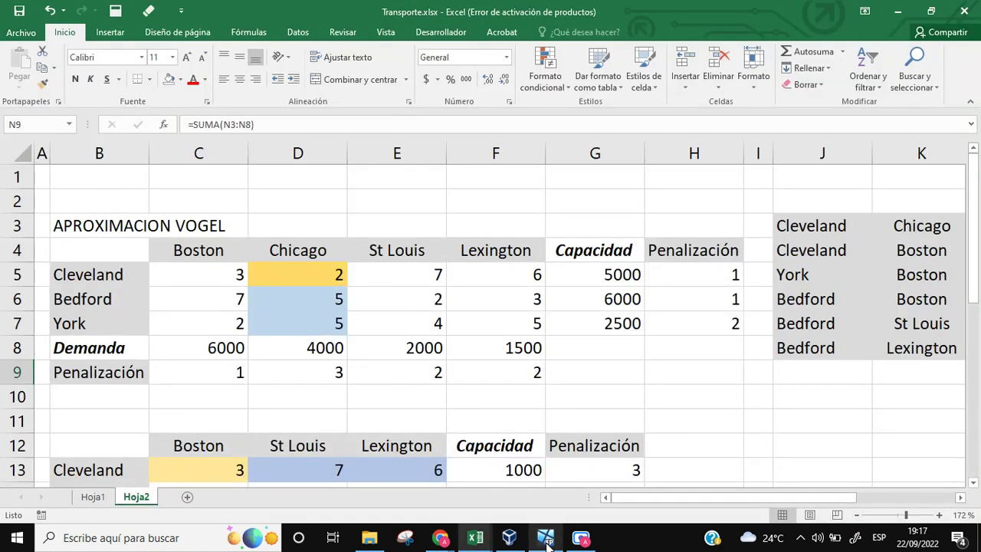
click(545, 537)
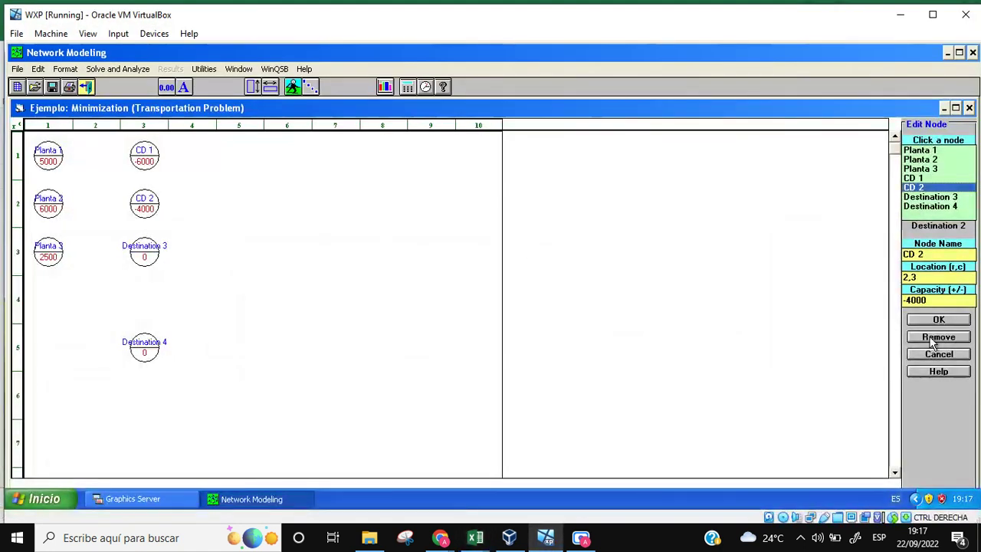
click(936, 198)
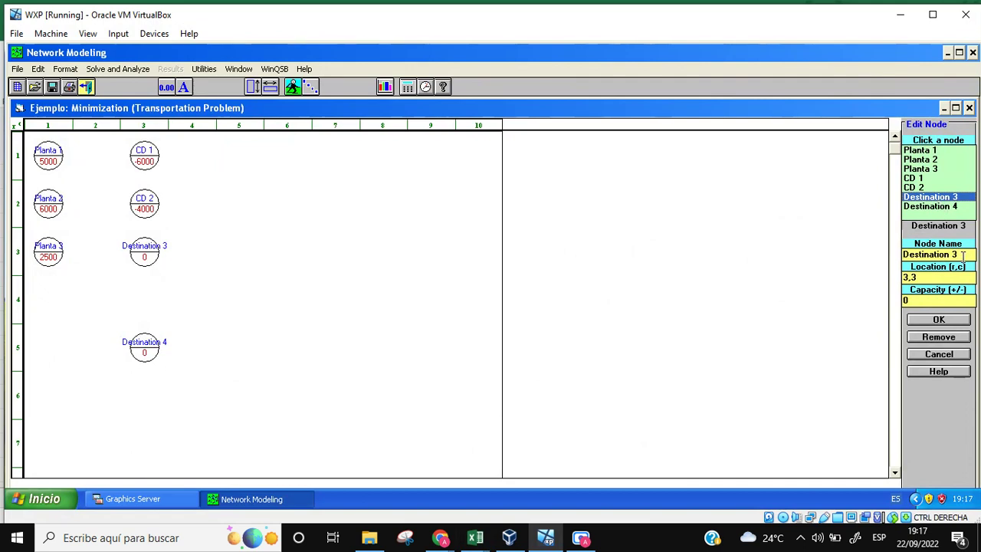
double_click(954, 255)
drag(950, 255, 891, 263)
text(CD)
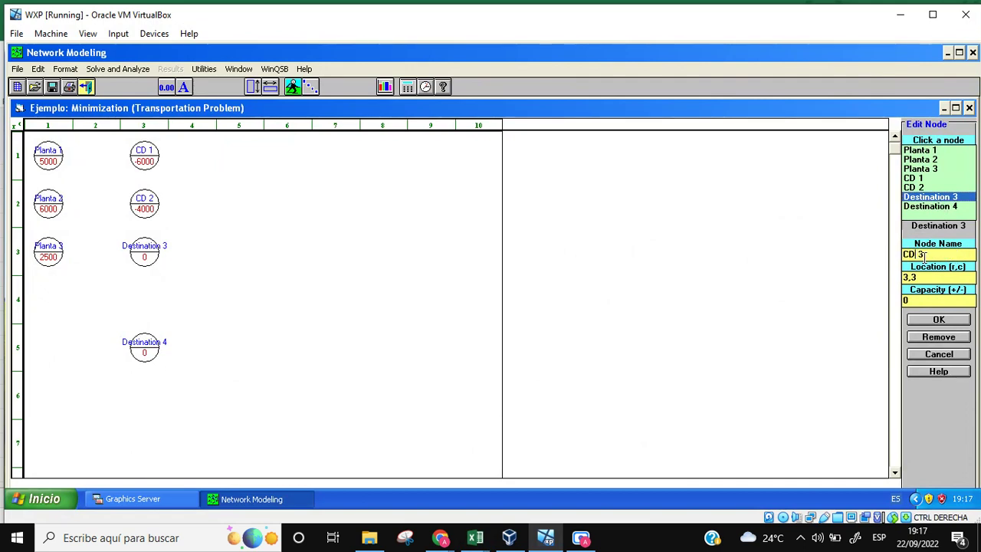
double_click(915, 301)
text(2)
text(-20)
click(938, 319)
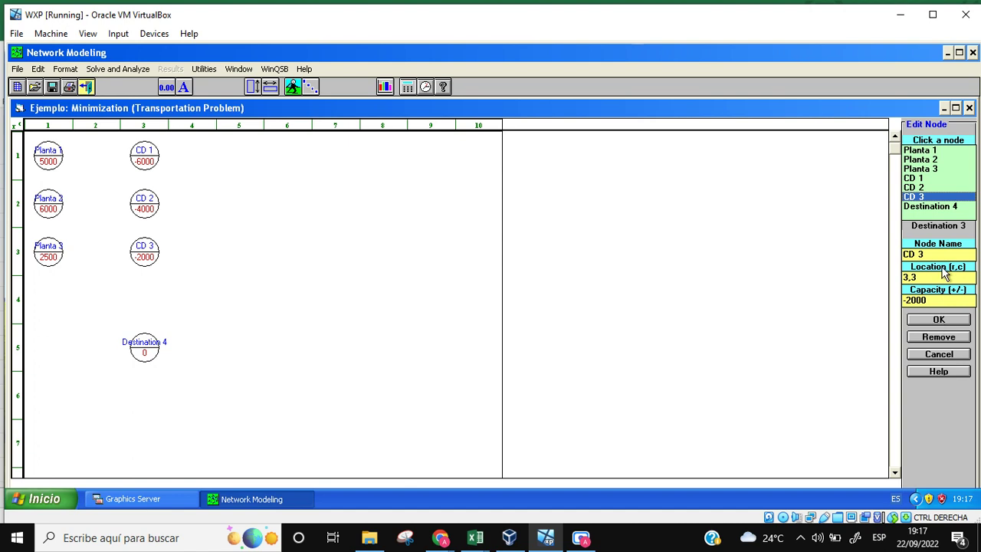
Step: Rename the Destination 4 node as CD 4 and set its capacity to -1500
click(945, 207)
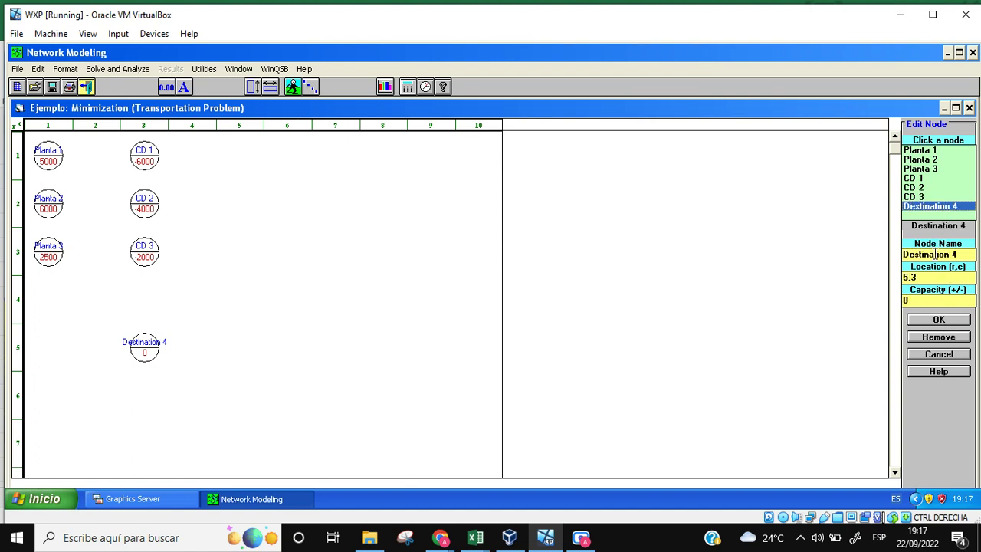
drag(903, 254, 950, 254)
text(CD)
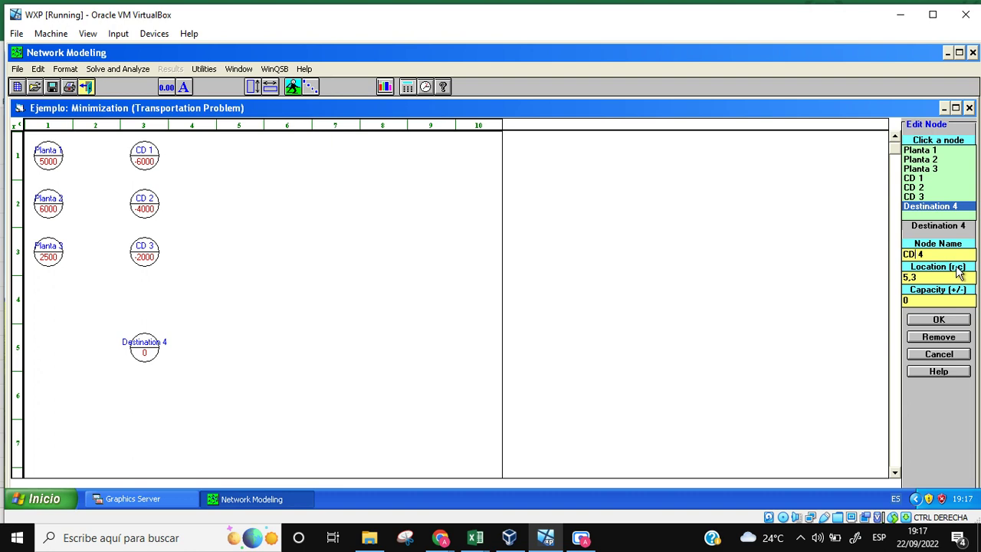
double_click(914, 302)
text(-1500)
click(938, 320)
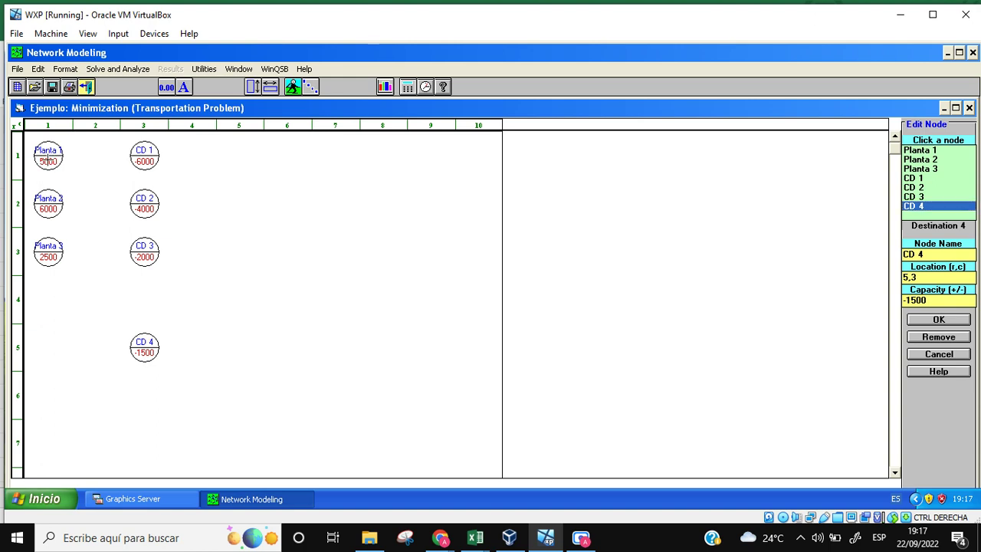
Step: Connect Planta 1 to CD 1, CD 3 and CD 4, and Planta 2 to CD 1, CD 2 and CD 3 in the network
drag(60, 151, 144, 158)
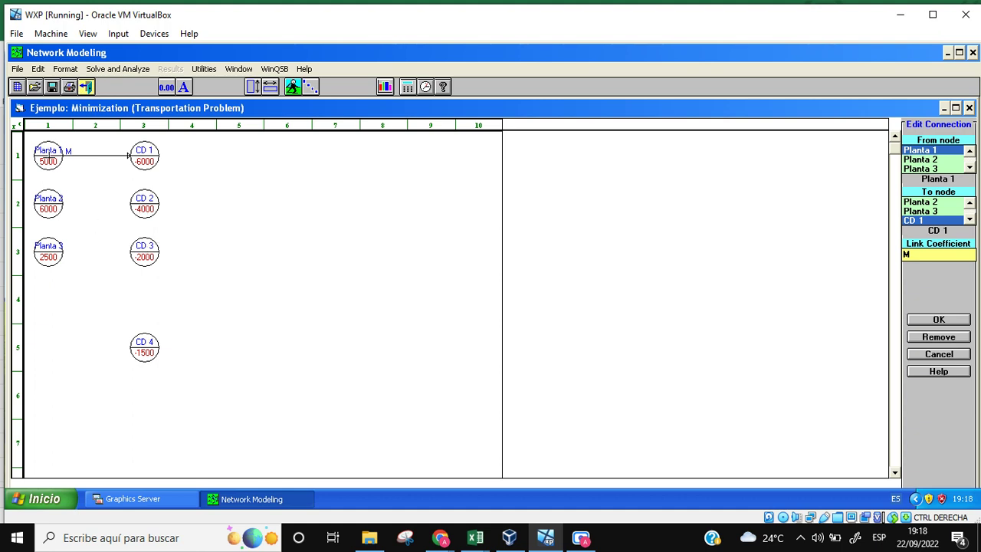
click(57, 168)
click(148, 257)
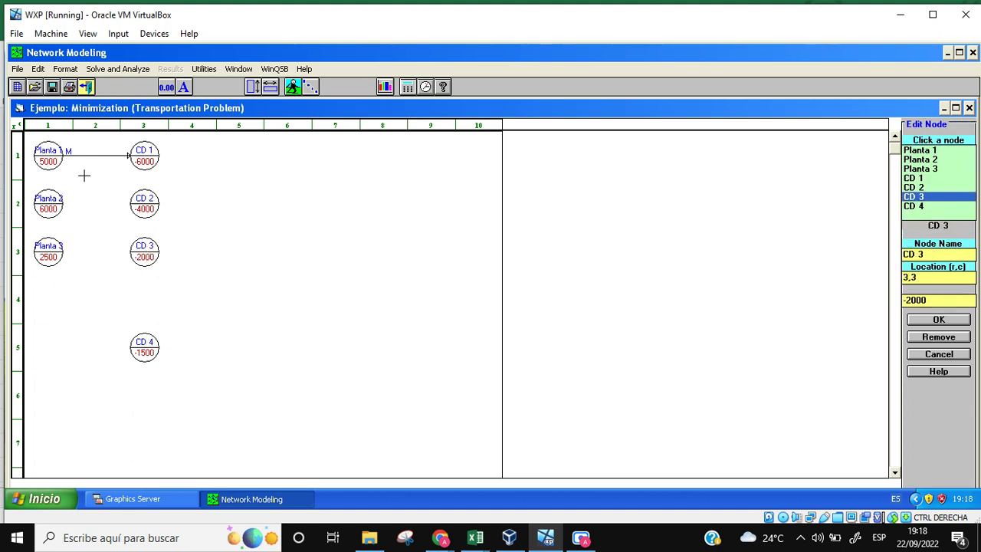
drag(47, 157, 144, 251)
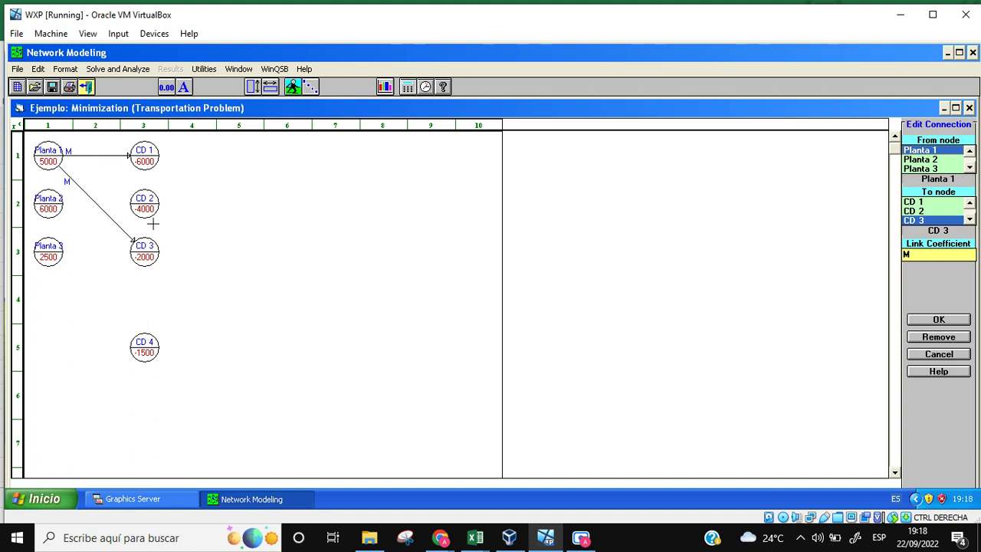
drag(48, 157, 135, 341)
mouse_move(47, 205)
mouse_down()
mouse_move(135, 157)
mouse_move(157, 201)
mouse_move(138, 204)
mouse_up()
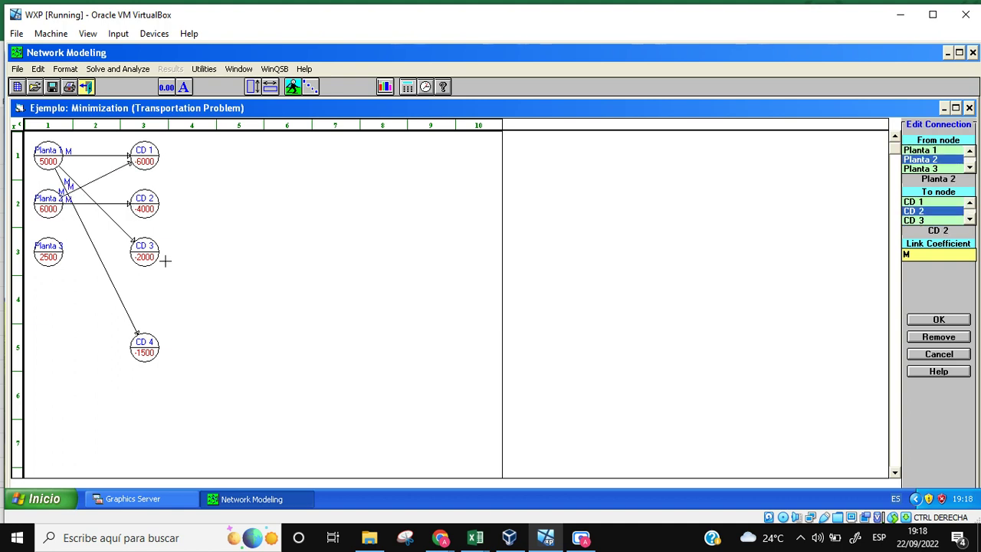
drag(136, 246, 137, 246)
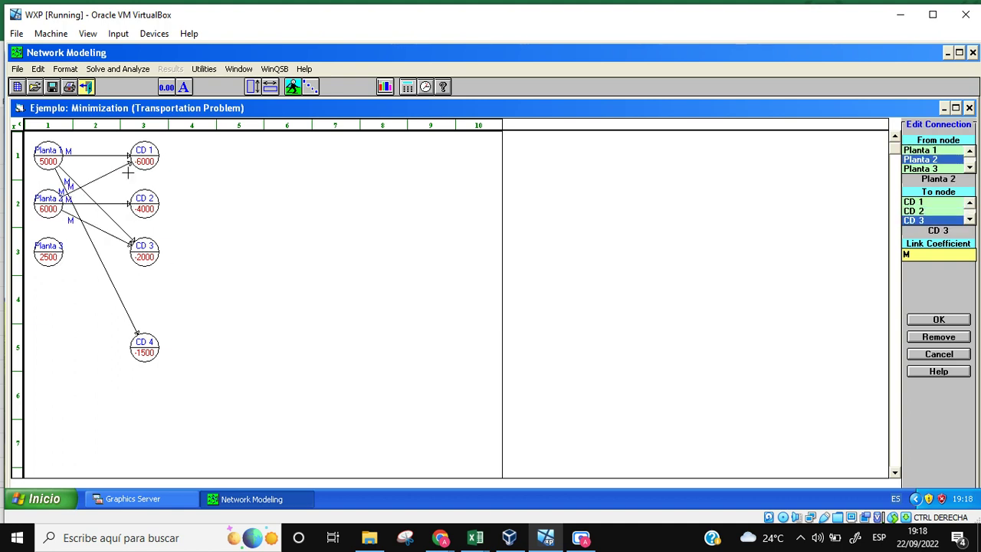
Step: Connect Planta 3 to CD 1, CD 2, CD 3 and CD 4 in the network
drag(128, 172, 130, 162)
mouse_move(53, 254)
mouse_down()
mouse_move(140, 223)
mouse_move(142, 206)
mouse_up()
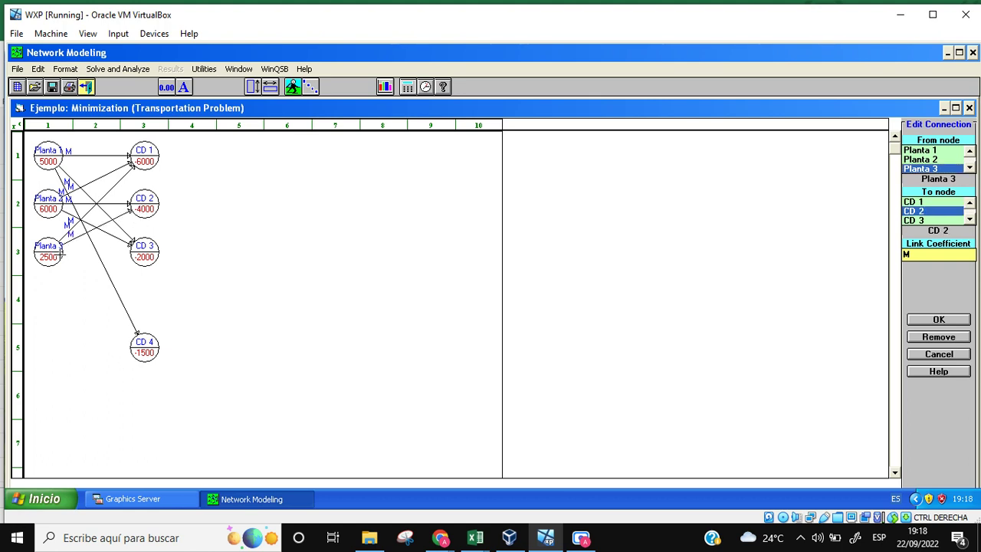
drag(142, 257, 141, 255)
drag(48, 251, 144, 350)
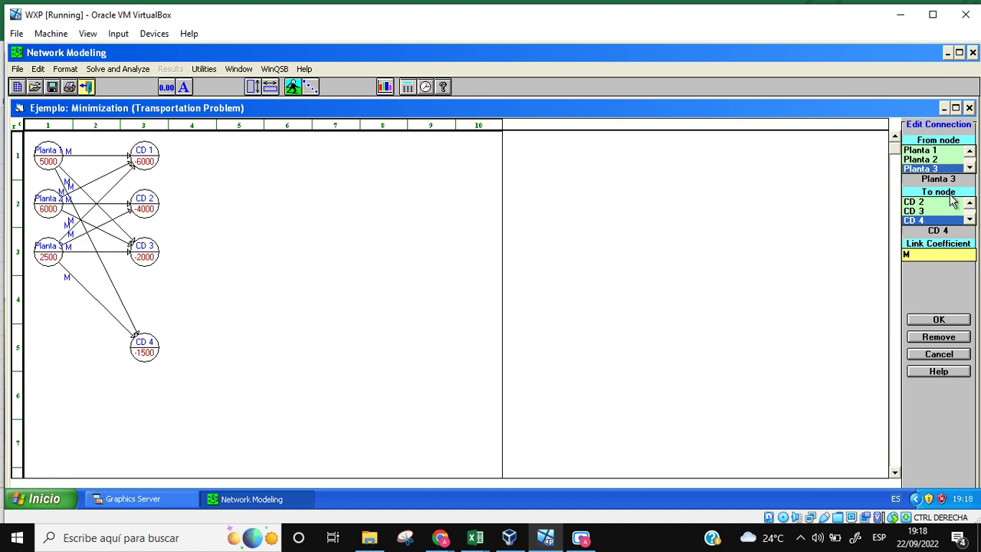
Step: Set the link coefficient from Planta 1 to CD 1 to 3, checking the Cleveland–Boston cost in Transporte.xlsx in Excel
click(928, 151)
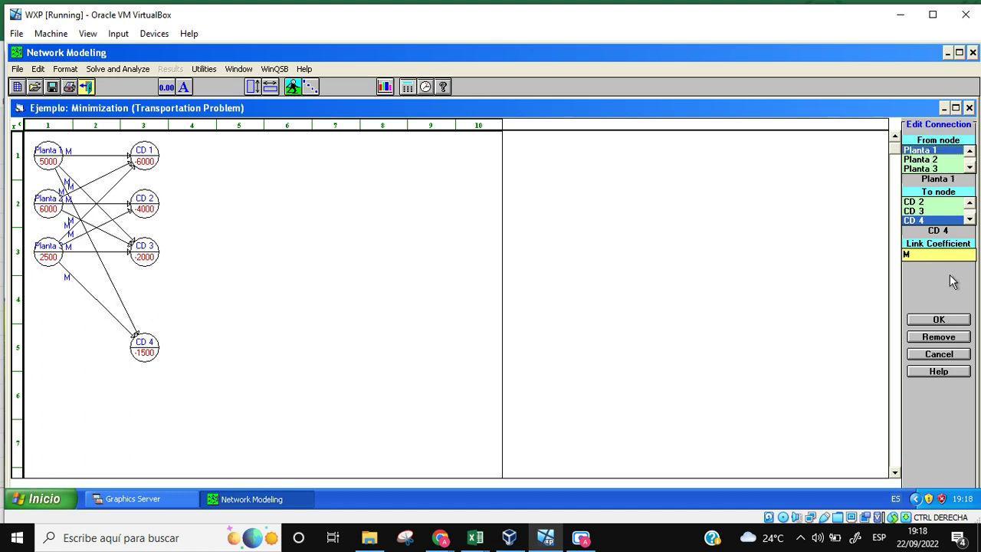
click(969, 204)
click(969, 205)
click(919, 214)
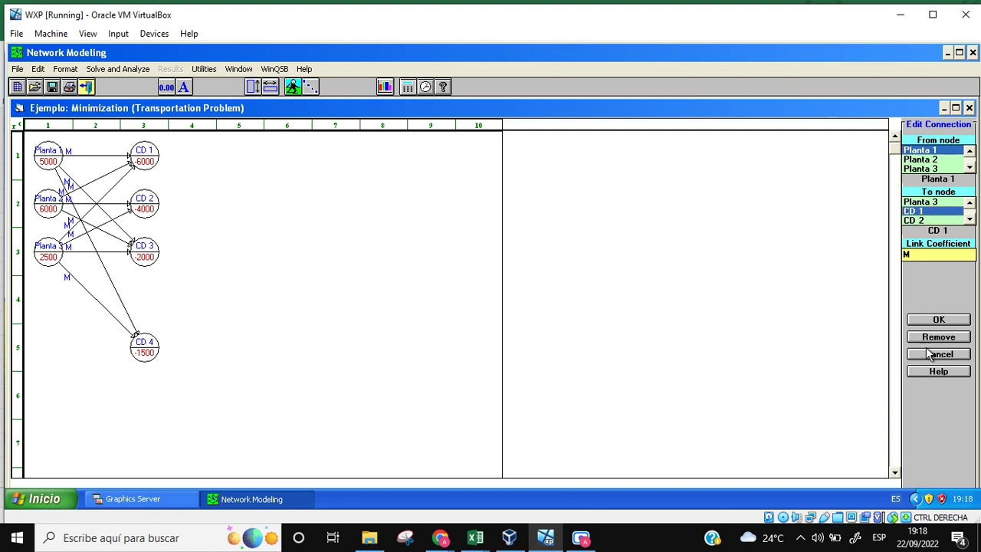
click(545, 537)
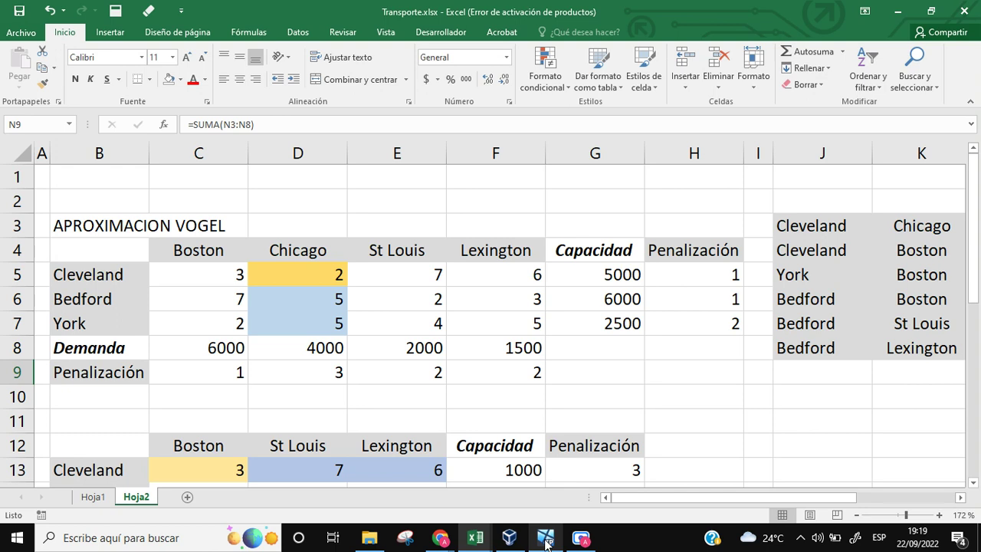
click(546, 538)
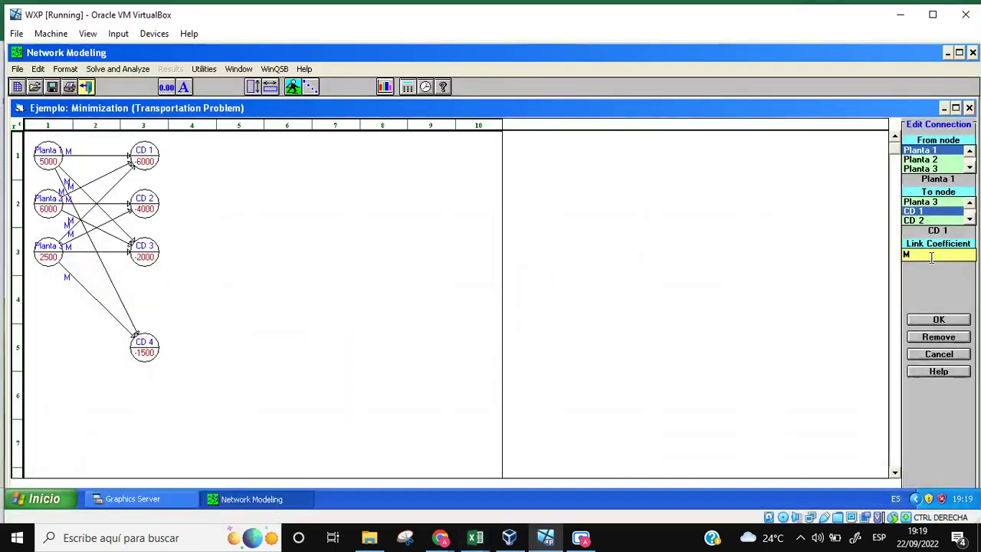
text(3)
click(939, 320)
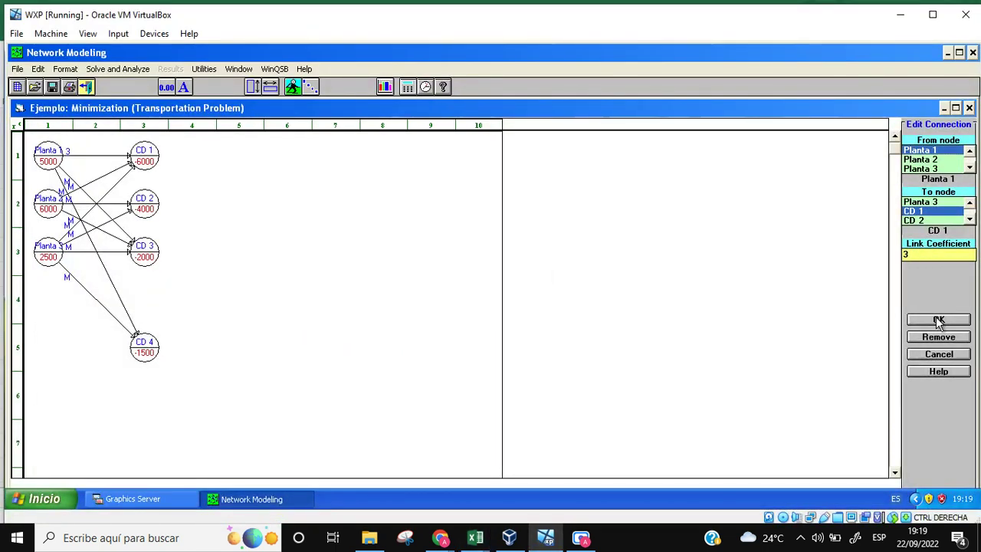
Step: Set the link coefficients from Planta 1 to CD 3 to 7 and from Planta 1 to CD 4 to 6
click(924, 220)
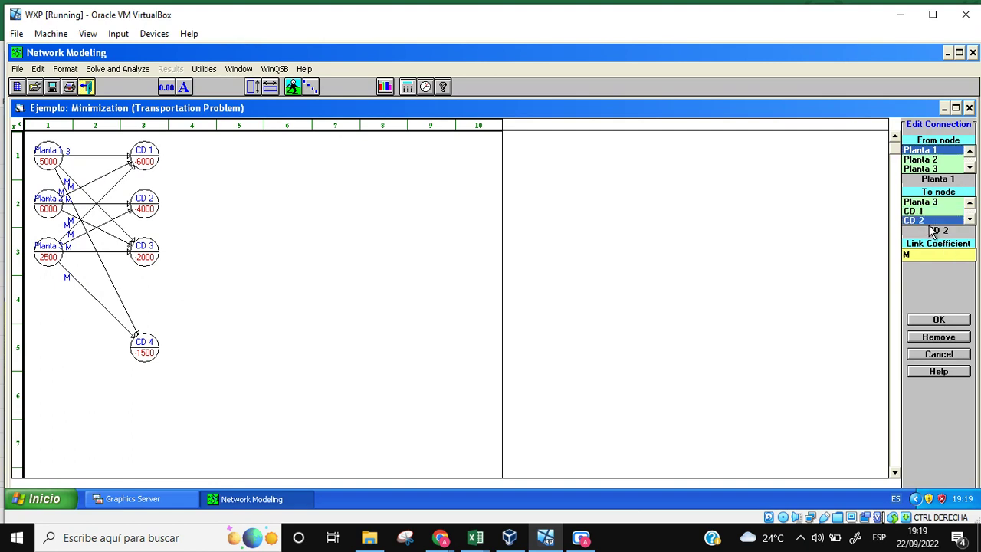
click(969, 220)
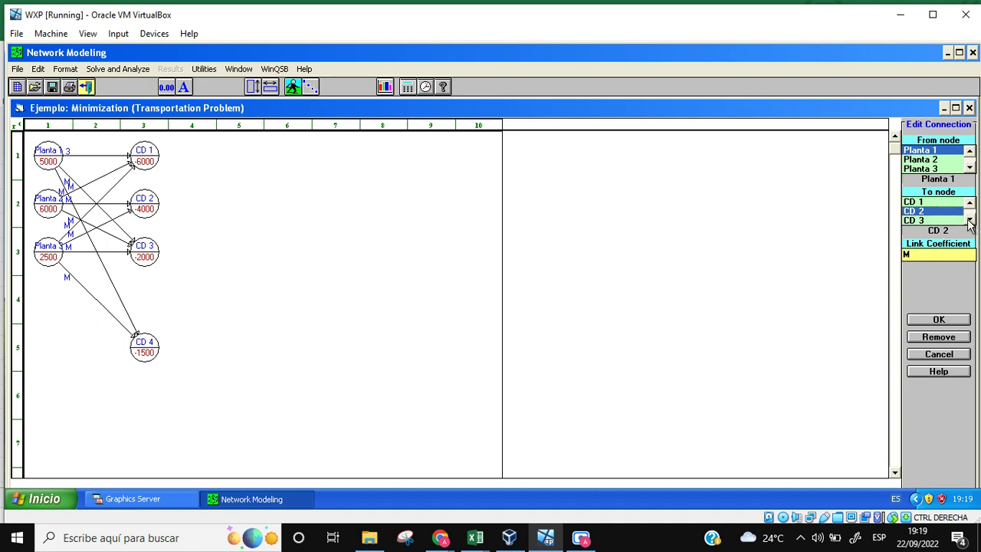
click(916, 221)
click(920, 256)
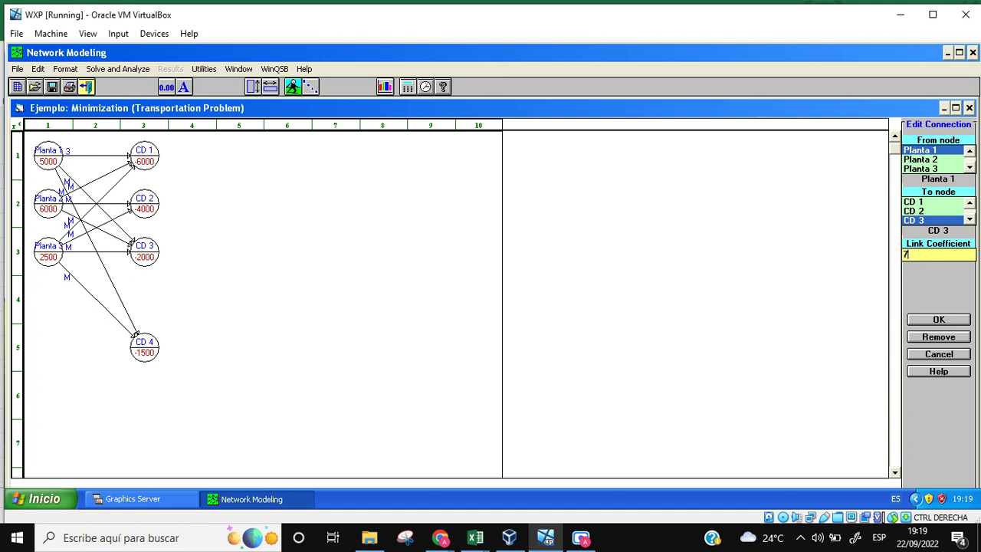
click(941, 320)
click(969, 220)
click(923, 220)
click(918, 254)
text(6)
click(943, 320)
Step: Connect Planta 1 to CD 2 with a link coefficient of 2, checking the Cleveland–Chicago cost in Transporte.xlsx in Excel
click(549, 540)
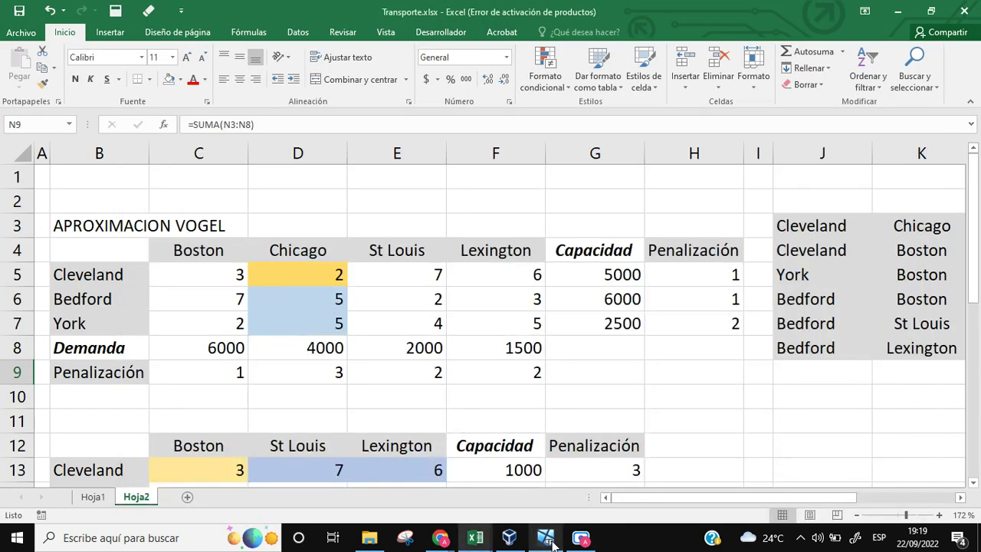
click(551, 540)
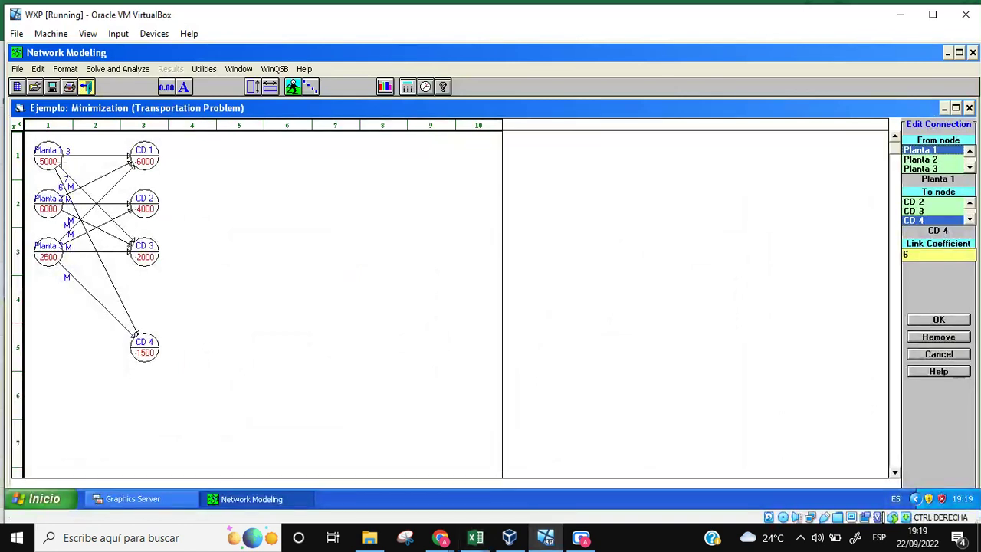
click(141, 200)
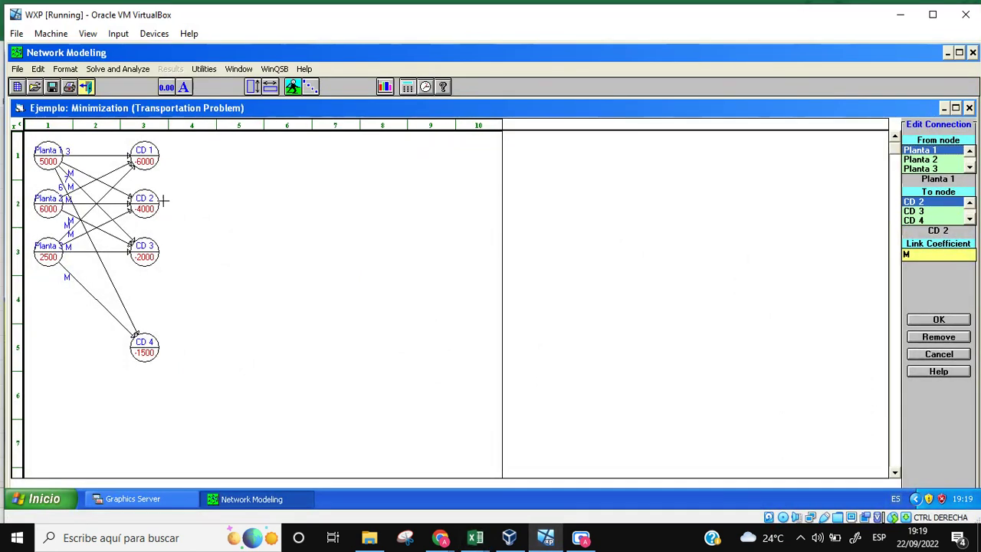
double_click(909, 255)
text(2)
click(939, 319)
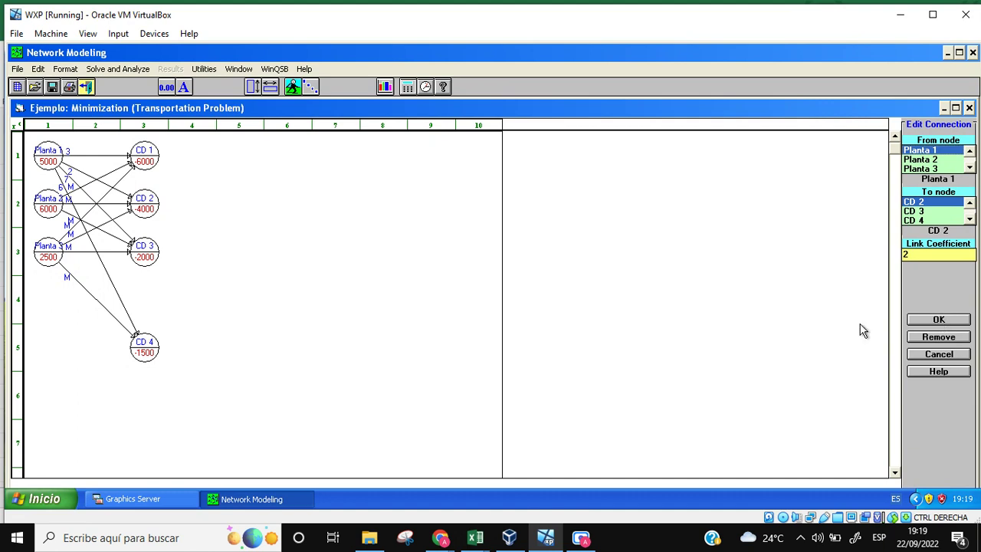
Step: Set the link coefficient from Planta 2 to CD 1 to 7, checking the Bedford costs in Transporte.xlsx in Excel
click(547, 538)
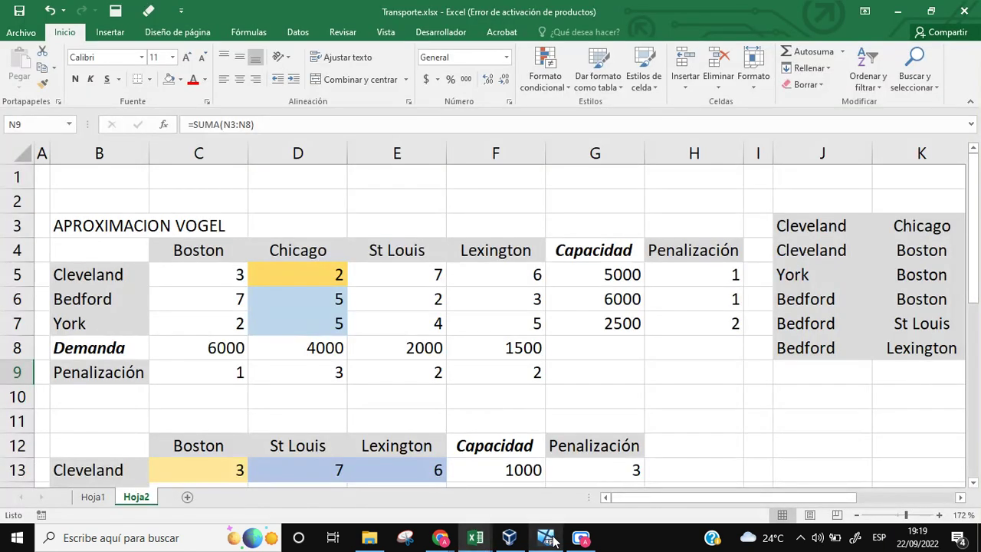
click(553, 540)
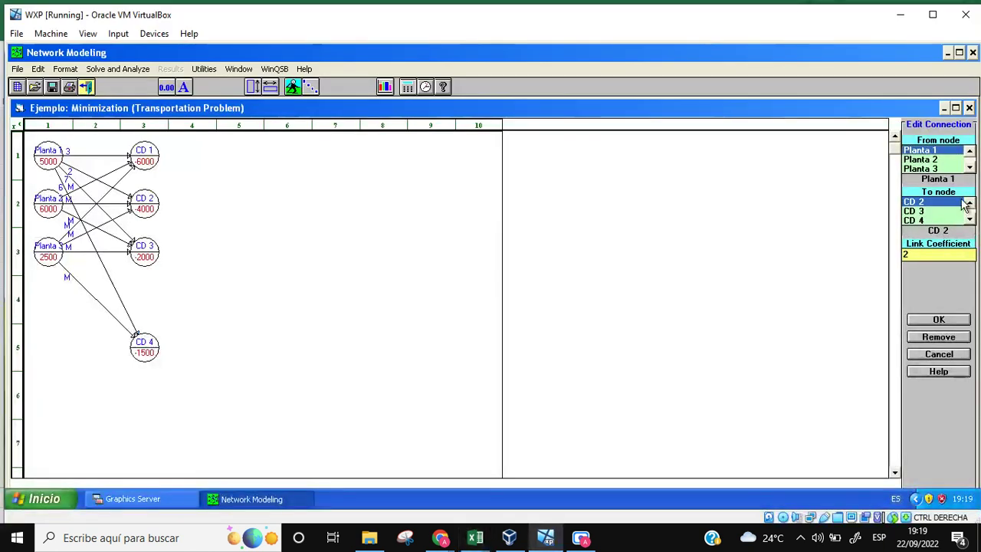
click(931, 159)
click(970, 202)
click(924, 202)
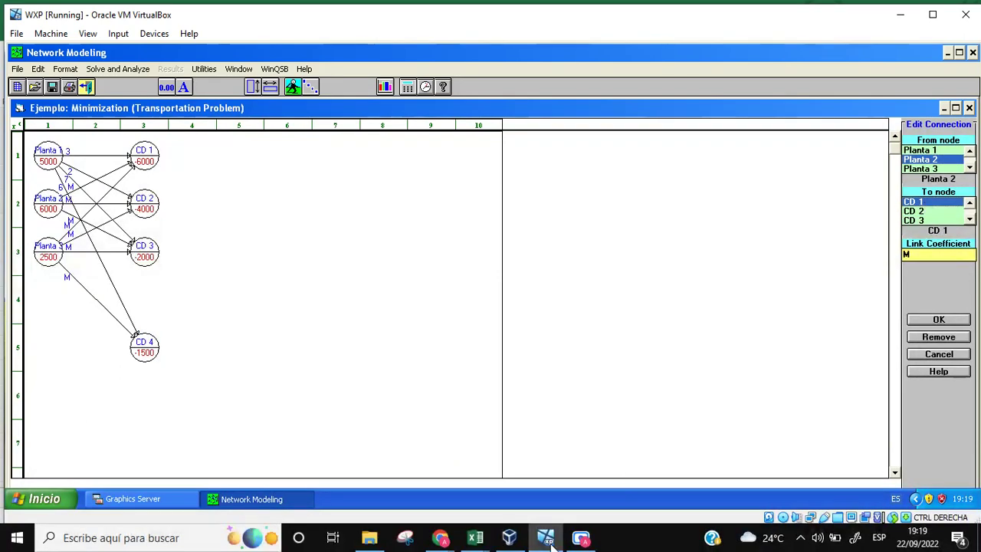
click(552, 540)
click(553, 541)
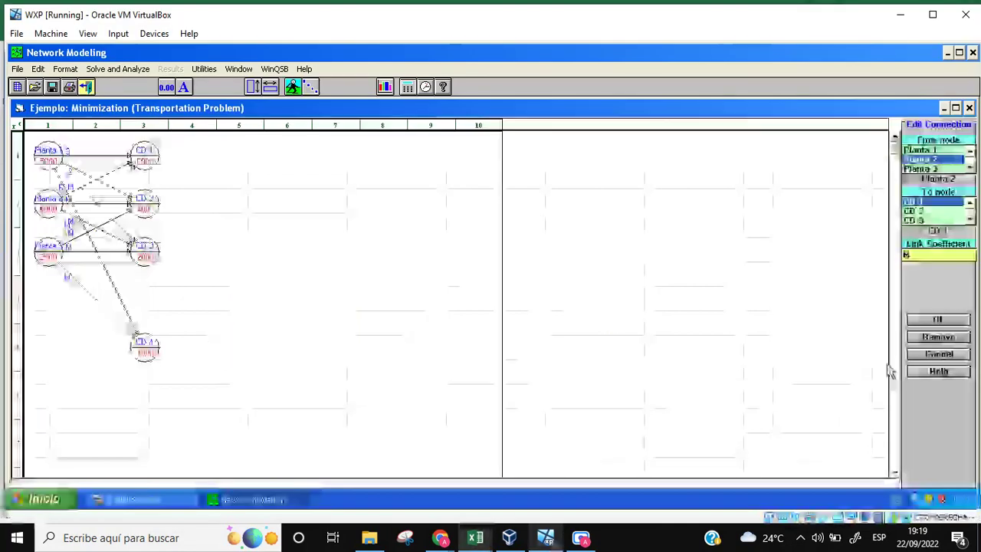
text(7)
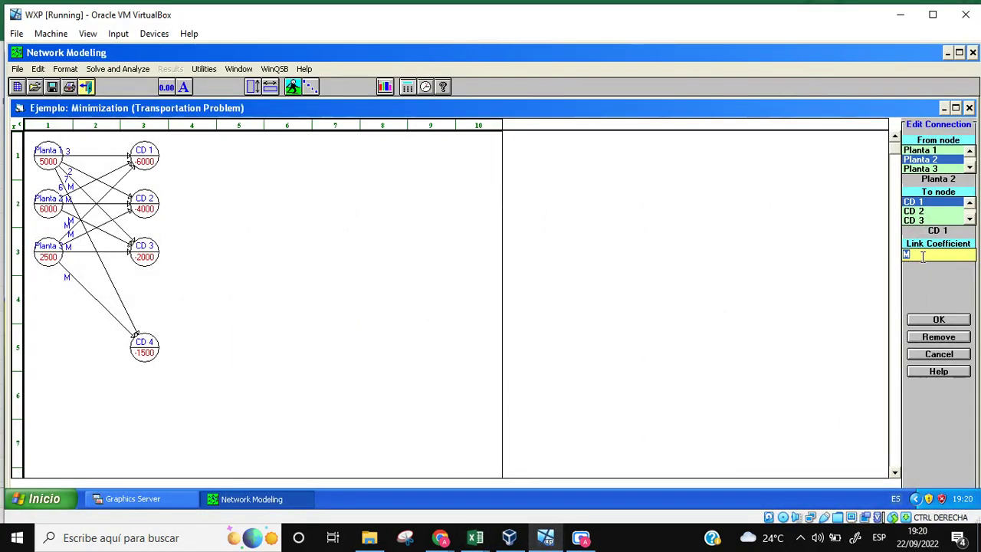
click(933, 321)
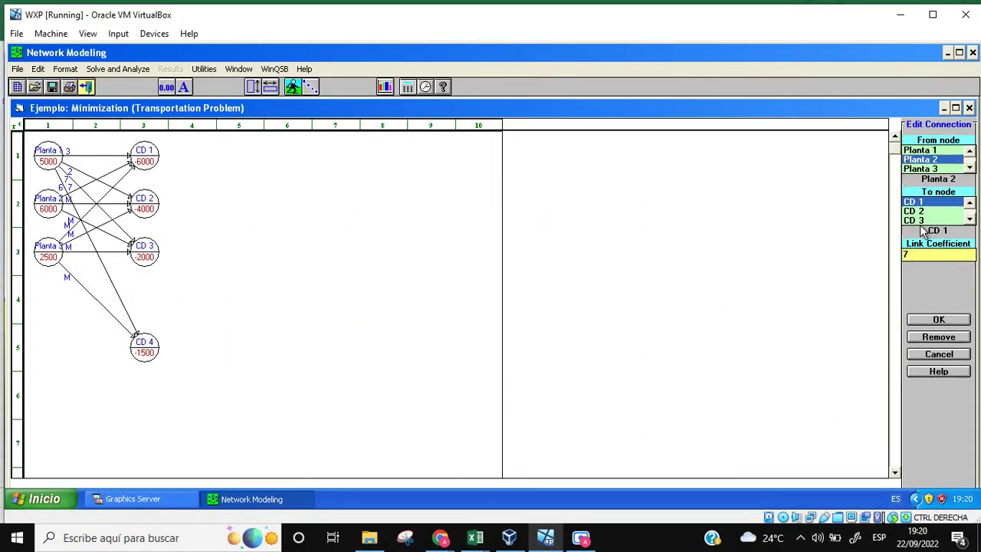
Step: Set the link coefficients from Planta 2 to CD 2 to 5 and from Planta 2 to CD 3 to 2
click(912, 211)
text(5)
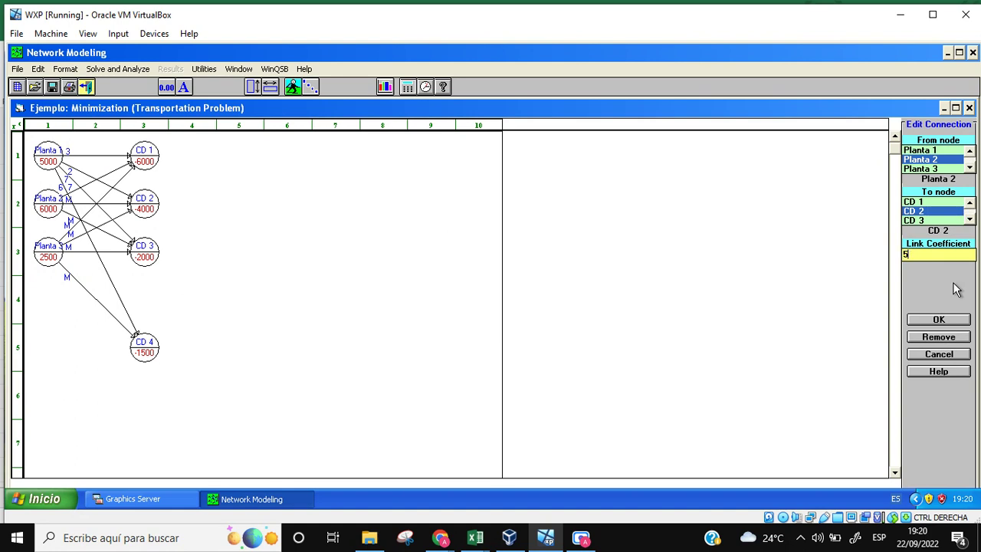
click(940, 320)
click(916, 219)
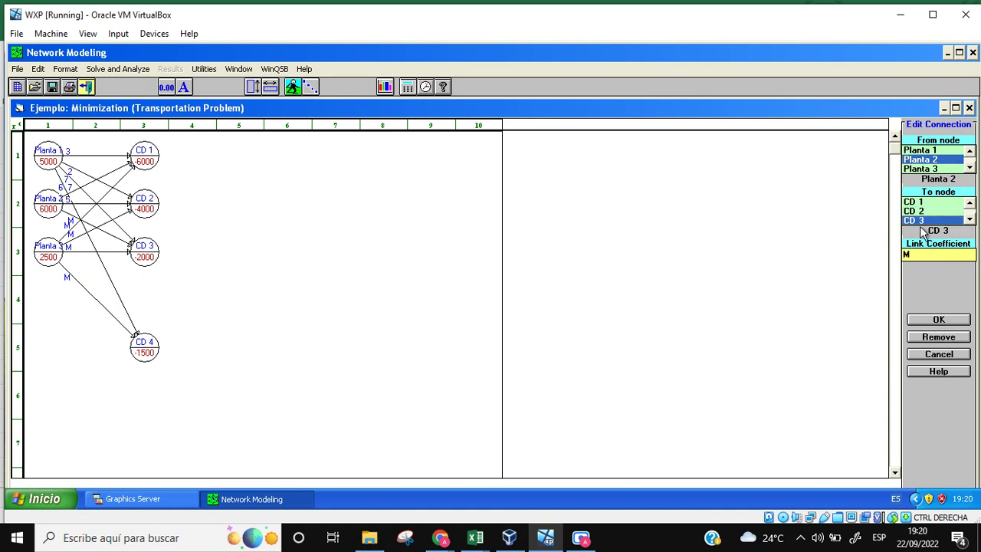
click(924, 255)
text(2)
click(939, 320)
Step: Add a link from Planta 2 to CD 4 with a coefficient of 3
click(969, 219)
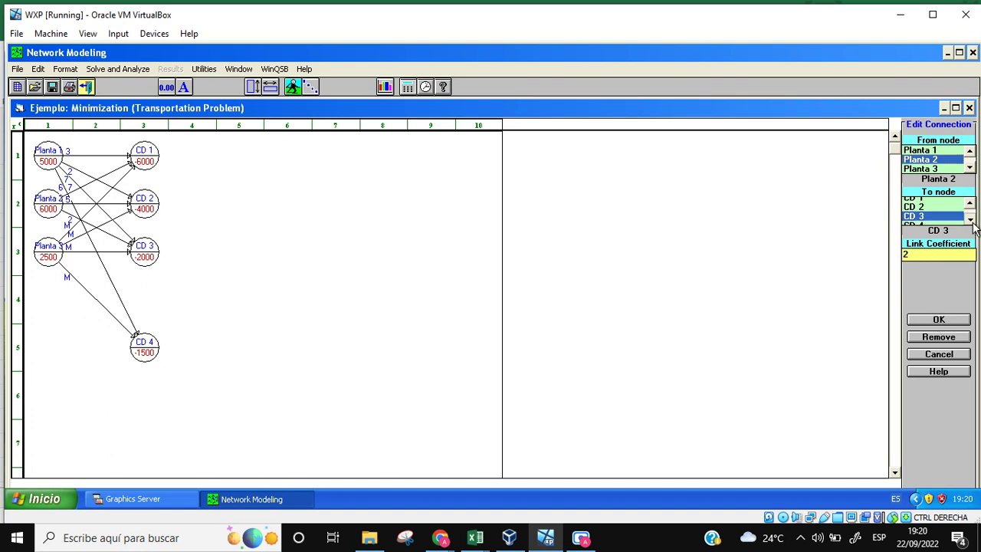
click(916, 220)
click(922, 259)
text(3)
click(940, 319)
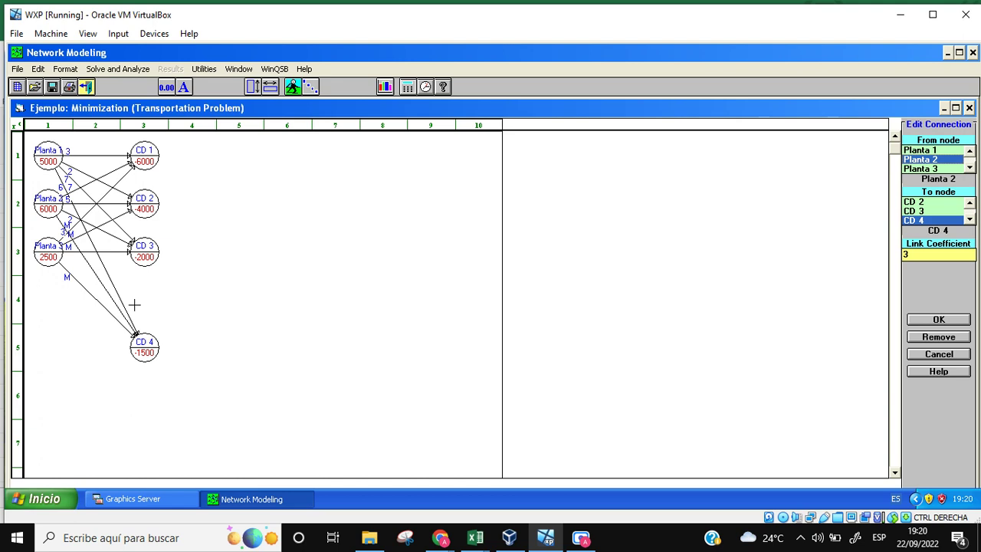
Step: Set the link coefficient from Planta 3 to CD 1 to 2, checking the York costs in Transporte.xlsx in Excel
click(923, 170)
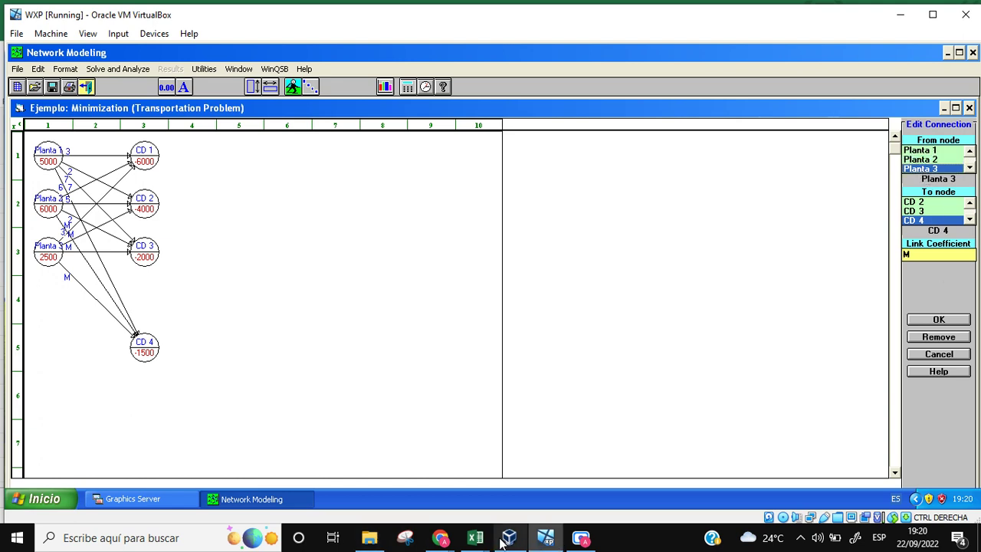
click(443, 540)
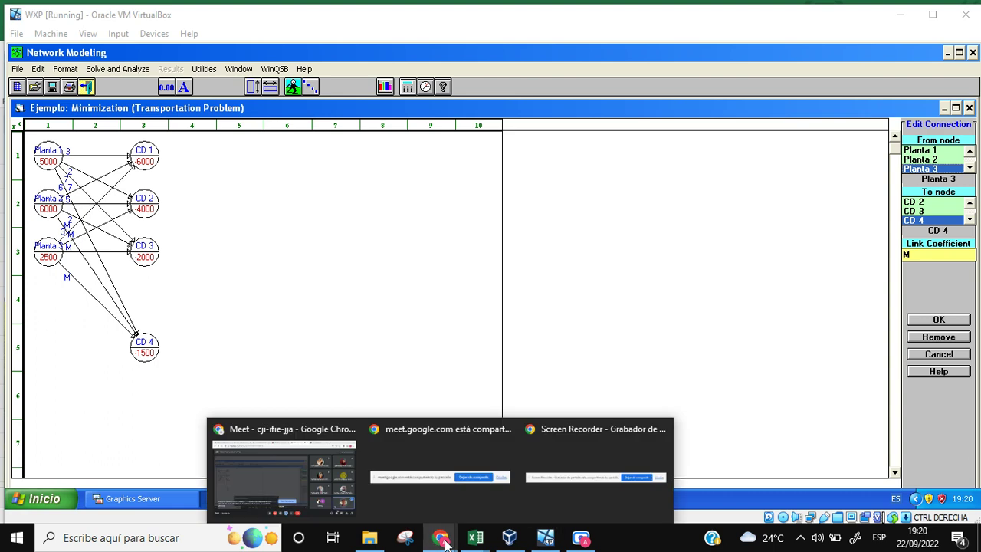
click(541, 544)
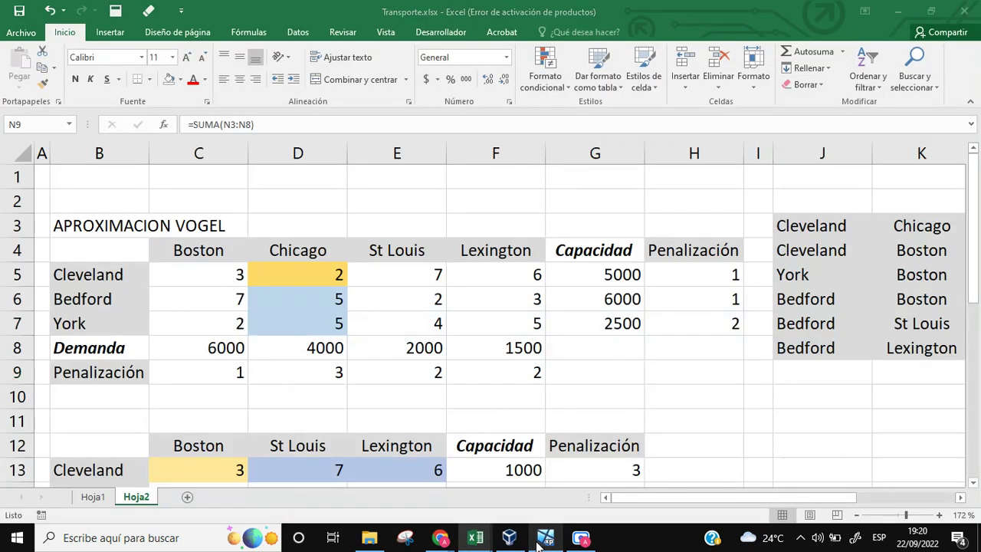
click(539, 543)
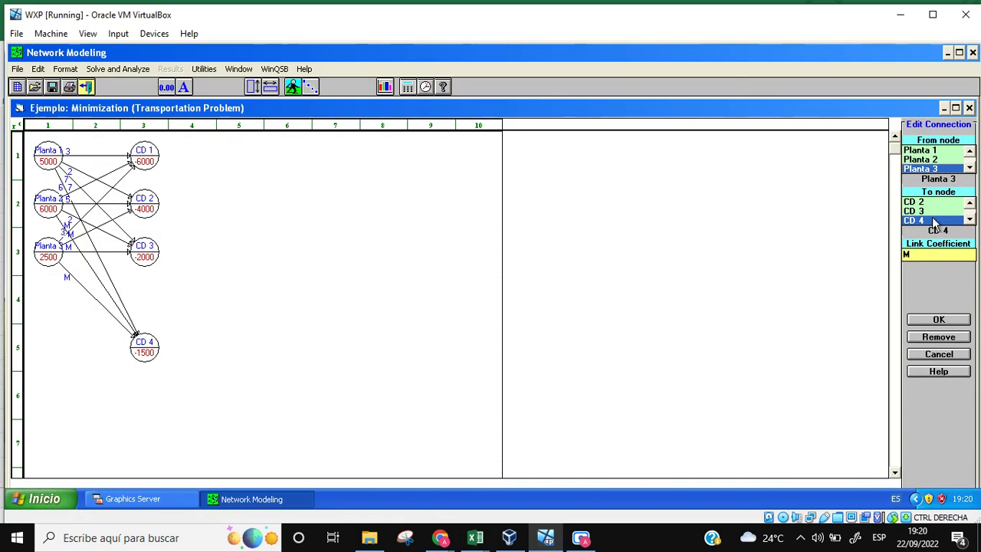
click(969, 202)
click(932, 203)
click(920, 255)
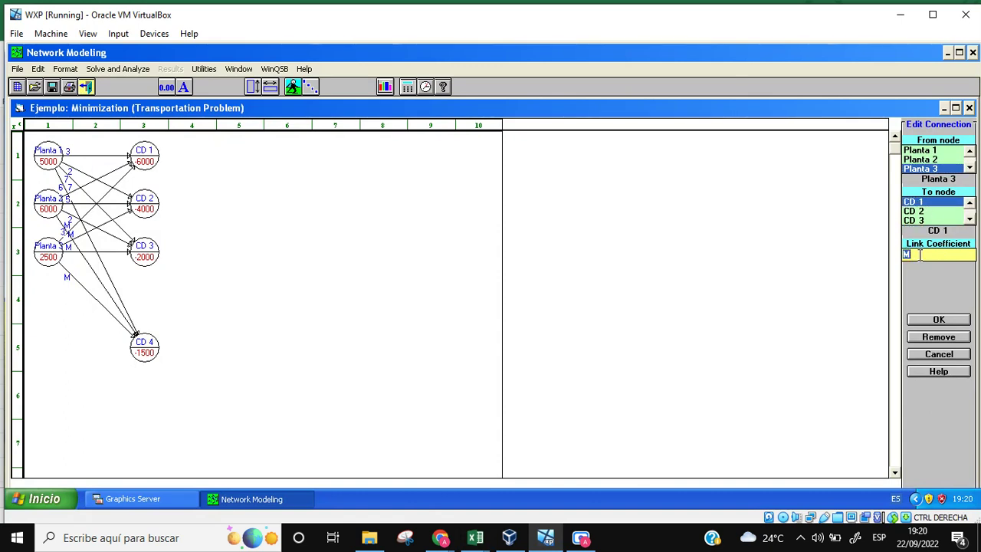
text(2)
click(950, 319)
Step: Set the link coefficients from Planta 3 to CD 2 to 5 and from Planta 3 to CD 3 to 4
click(920, 212)
click(920, 254)
text(5)
click(950, 319)
click(922, 222)
click(923, 253)
text(4)
click(939, 320)
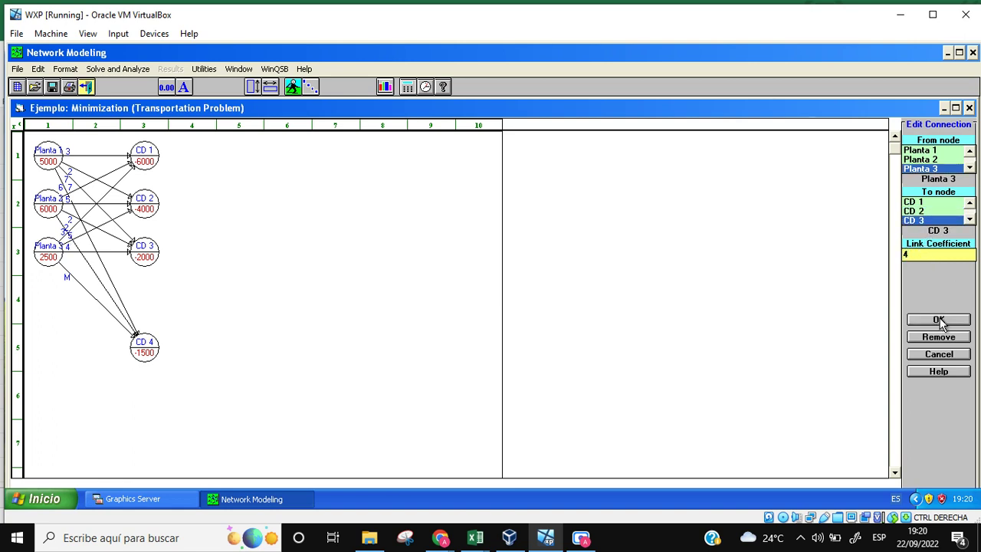
Step: Set the link coefficient from Planta 3 to CD 4 to 5
click(969, 220)
click(926, 222)
click(919, 255)
text(5)
click(943, 321)
Step: Solve the completed transportation network, review the shipment solution table and close it
click(115, 70)
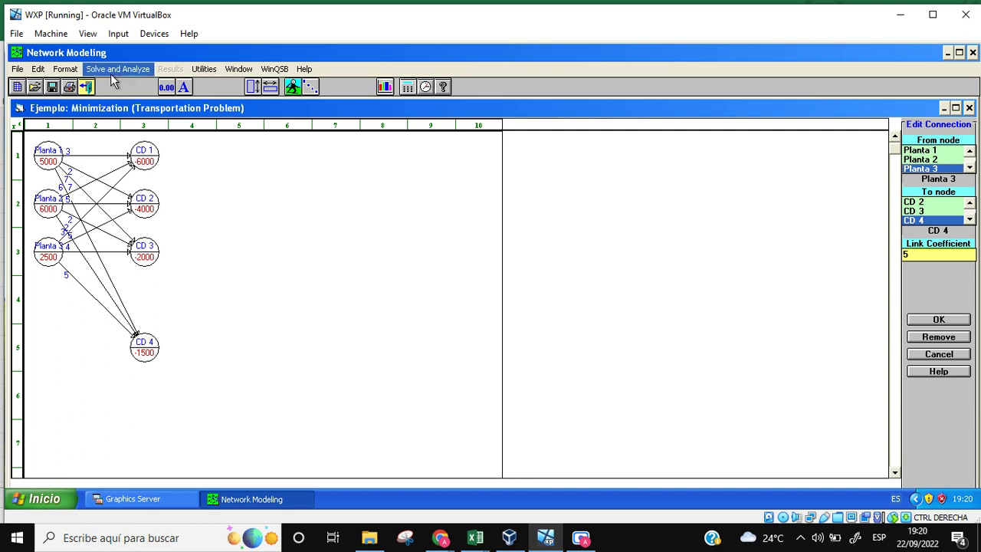
click(116, 83)
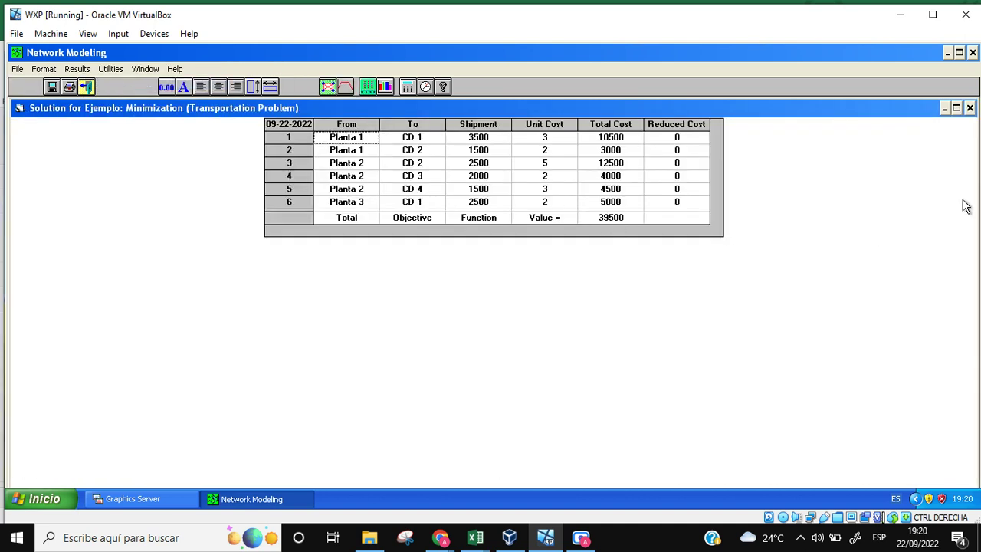
click(970, 108)
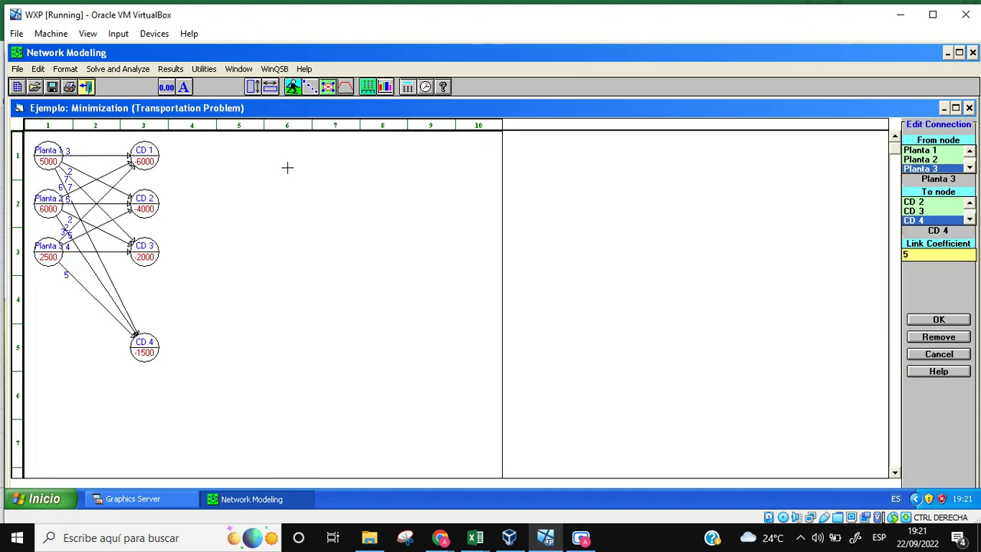
Step: Select Vogel's Approximation Method (VAM) as the initial solution method
click(103, 71)
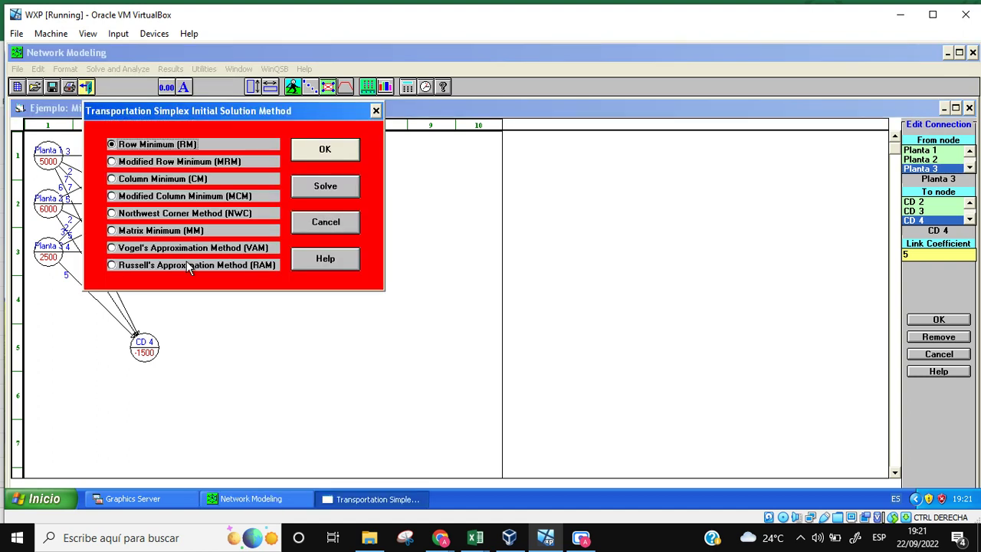
click(138, 251)
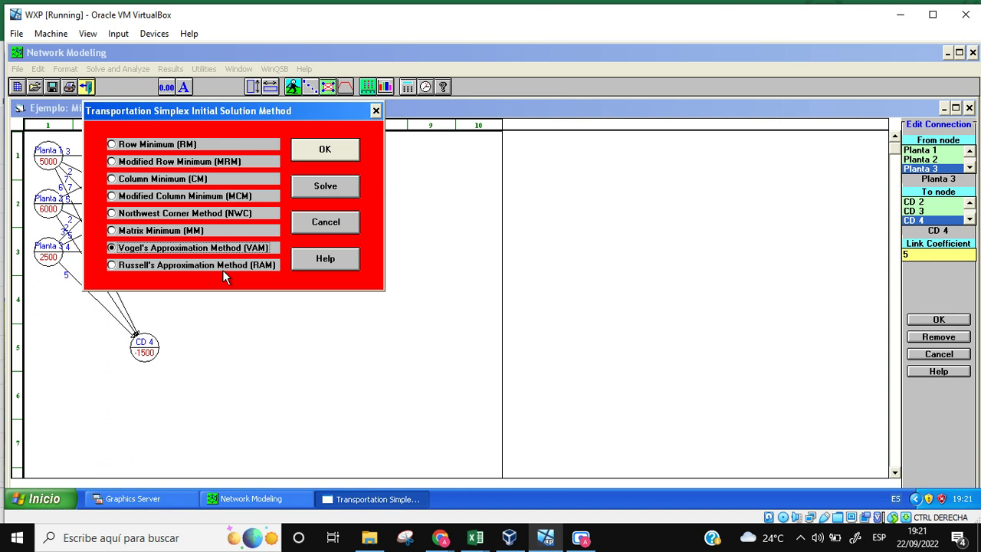
click(341, 152)
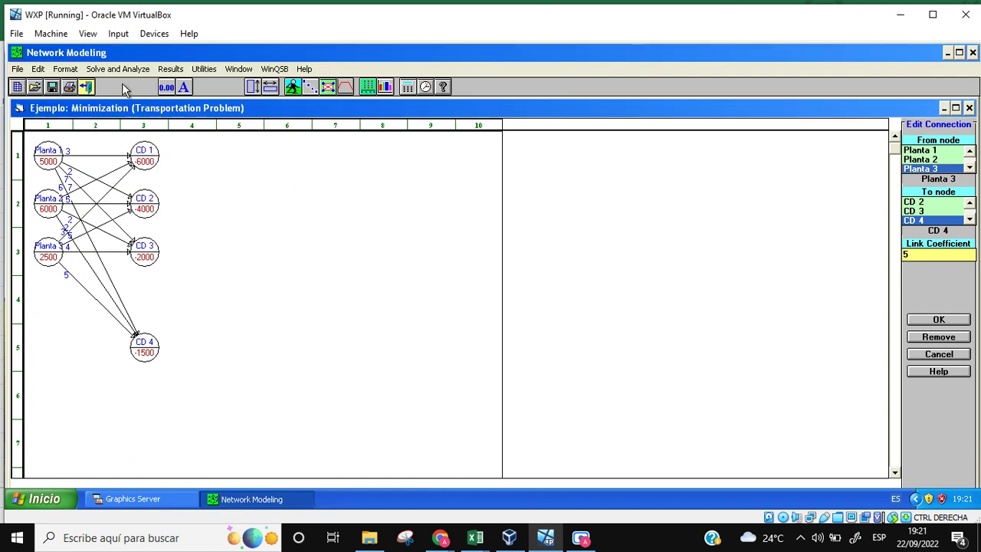
Step: Solve the problem with tableau steps, advance through the iterations to the final solution, and close the solution table
click(122, 70)
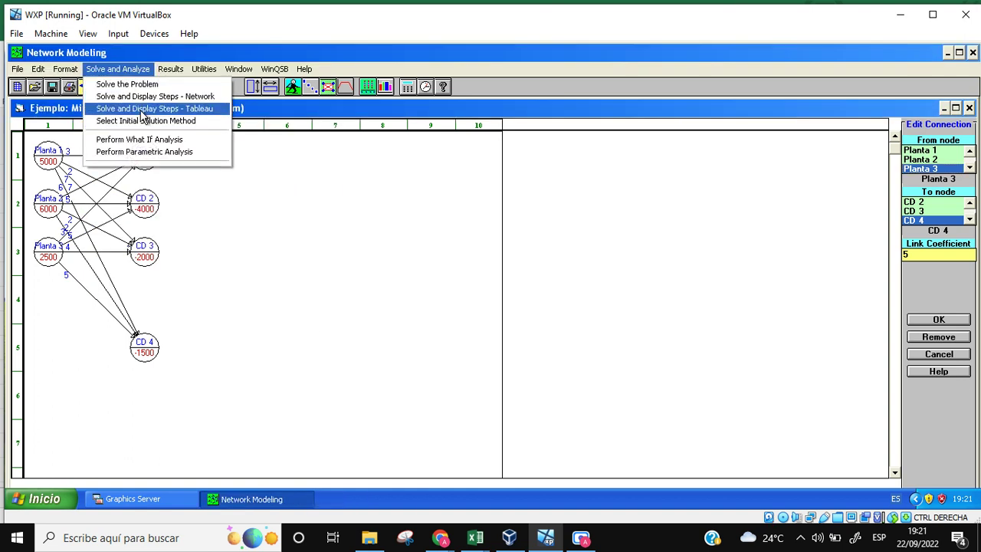
click(142, 108)
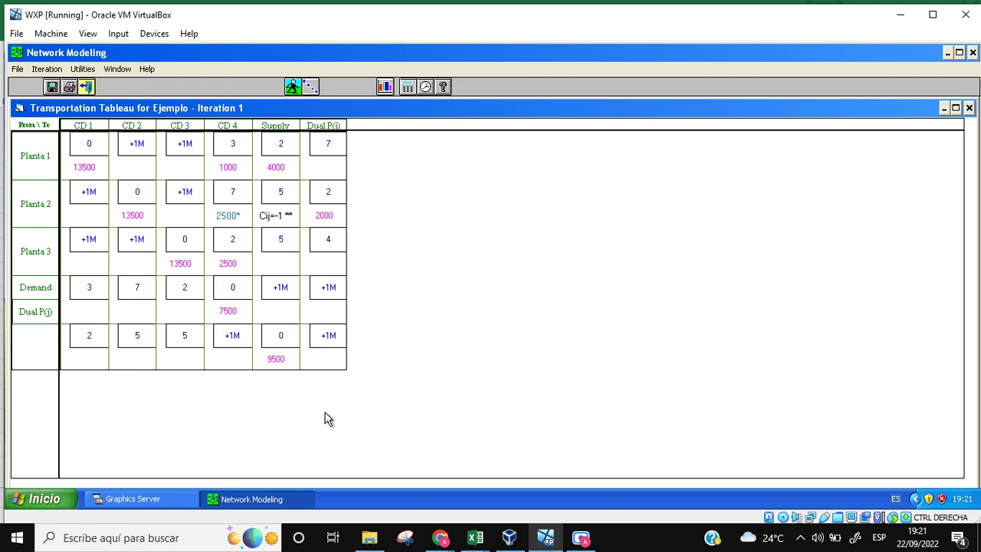
click(83, 69)
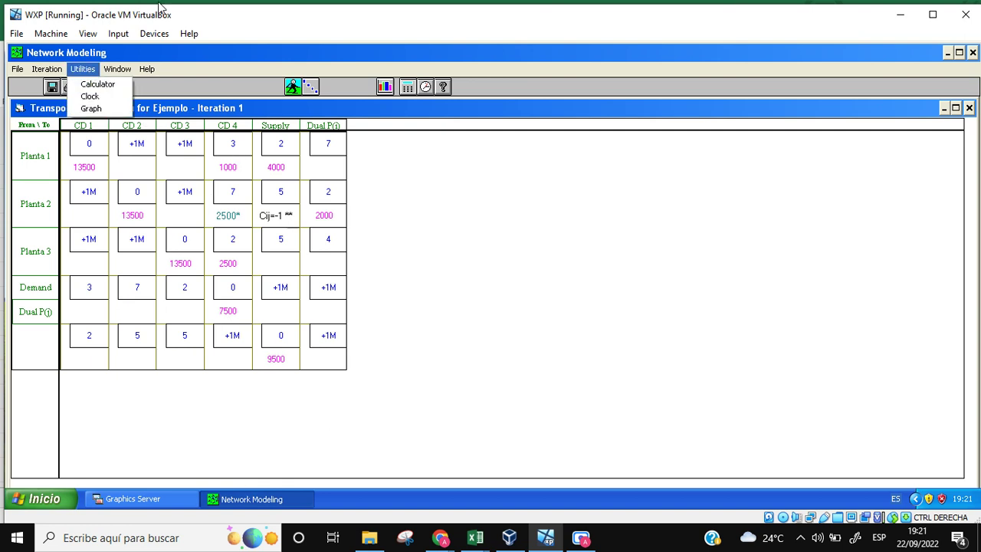
mouse_move(47, 69)
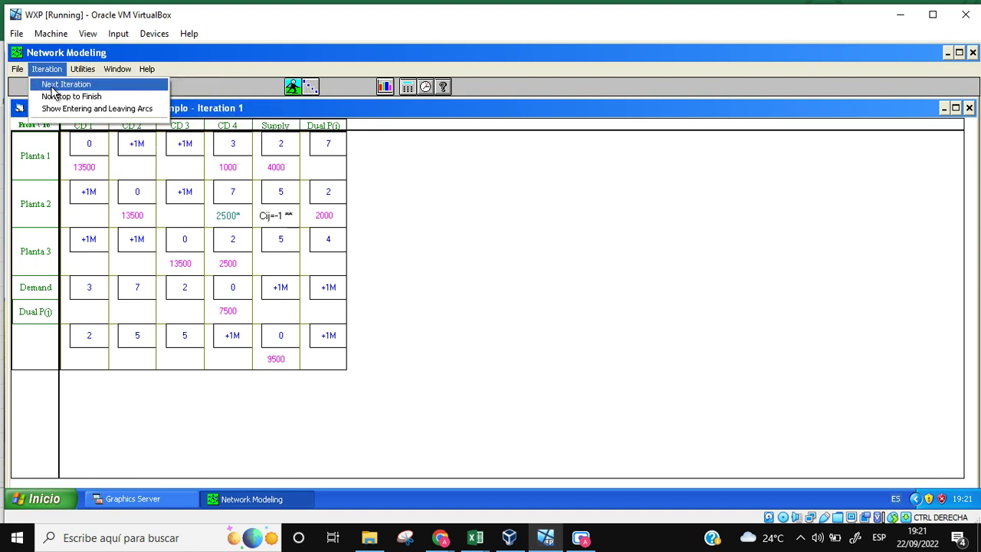
click(53, 84)
click(47, 69)
click(54, 81)
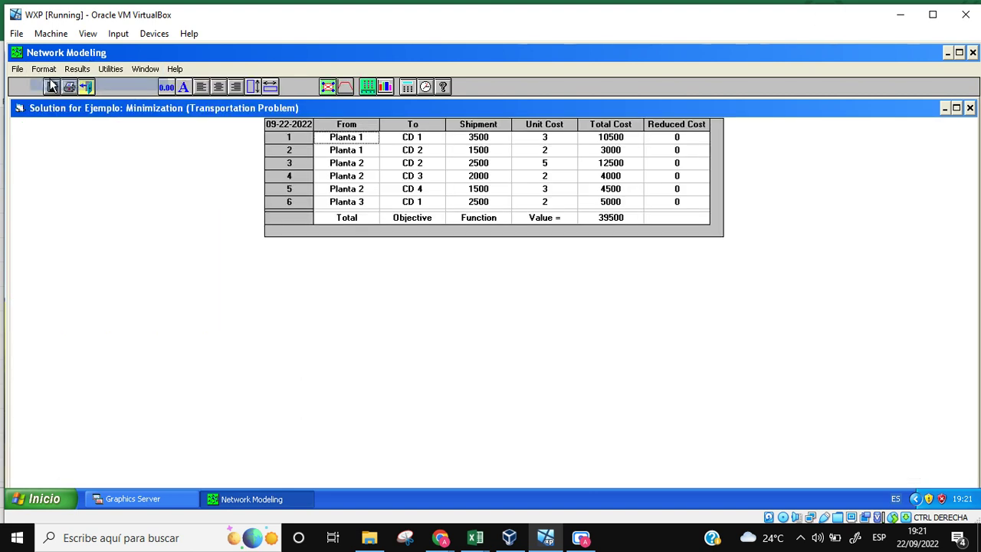
click(969, 108)
click(83, 68)
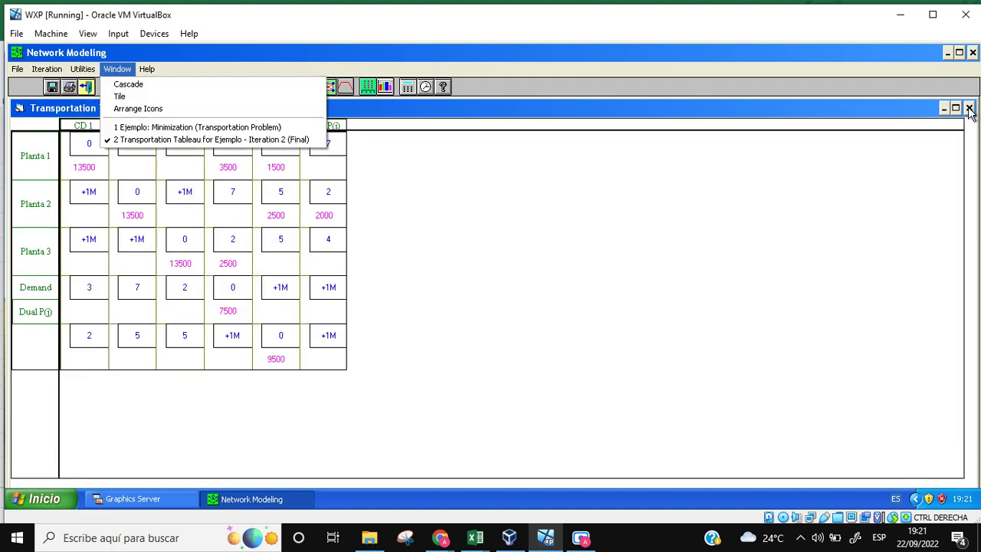
Step: Close the final transportation tableau and select the Northwest Corner Method (NWC) as the initial solution method
click(592, 247)
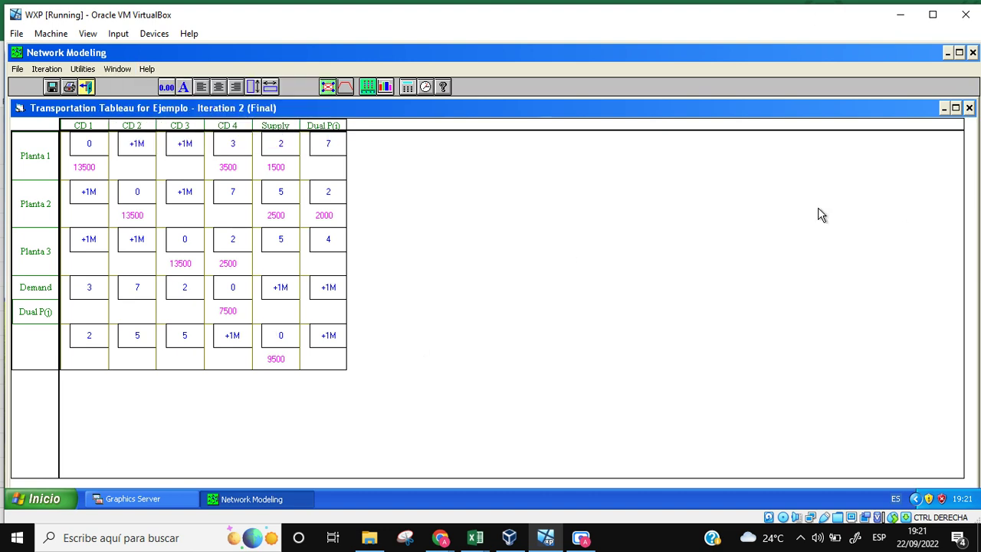
click(969, 108)
click(115, 70)
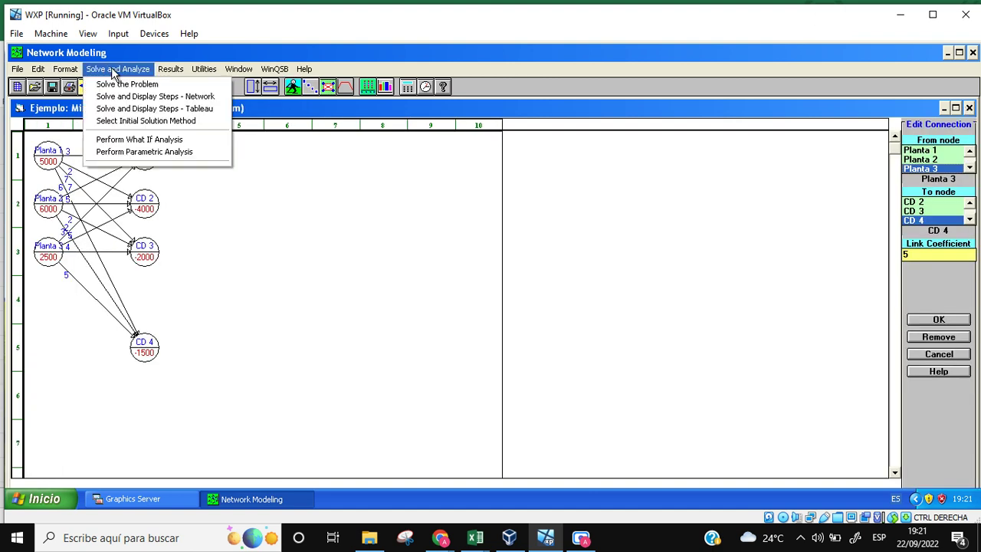
click(145, 120)
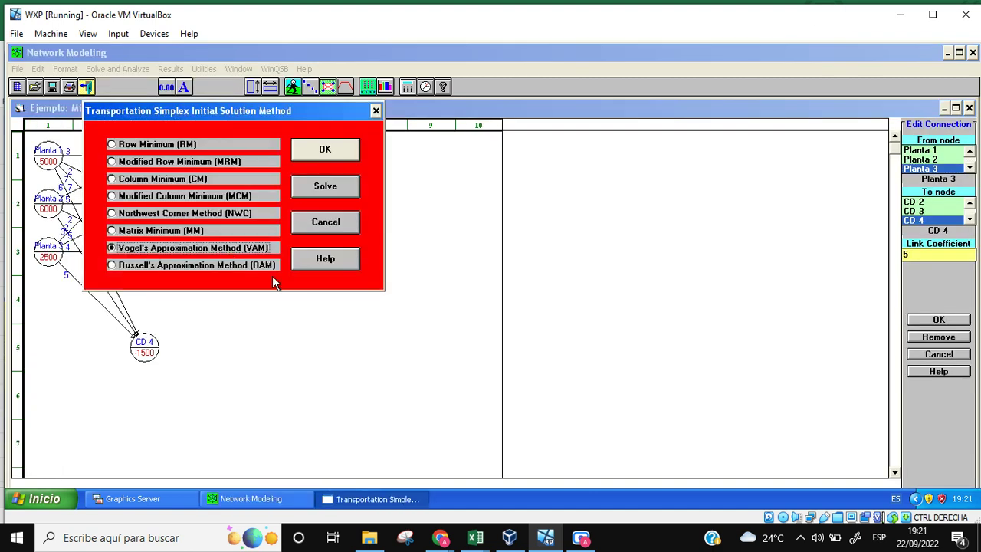
click(179, 214)
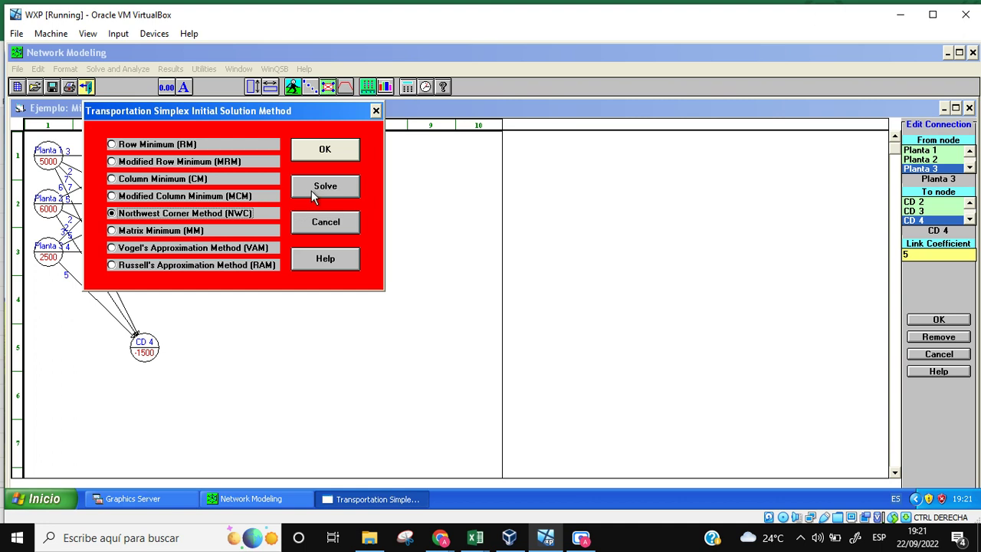
click(320, 156)
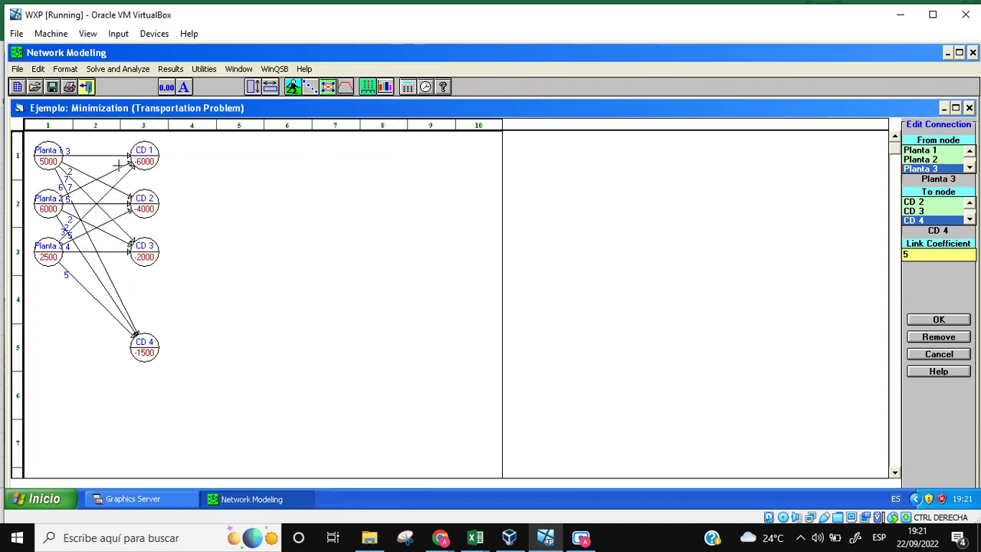
Step: Solve the problem with tableau steps and show the entering and leaving arcs for iteration 1
click(107, 75)
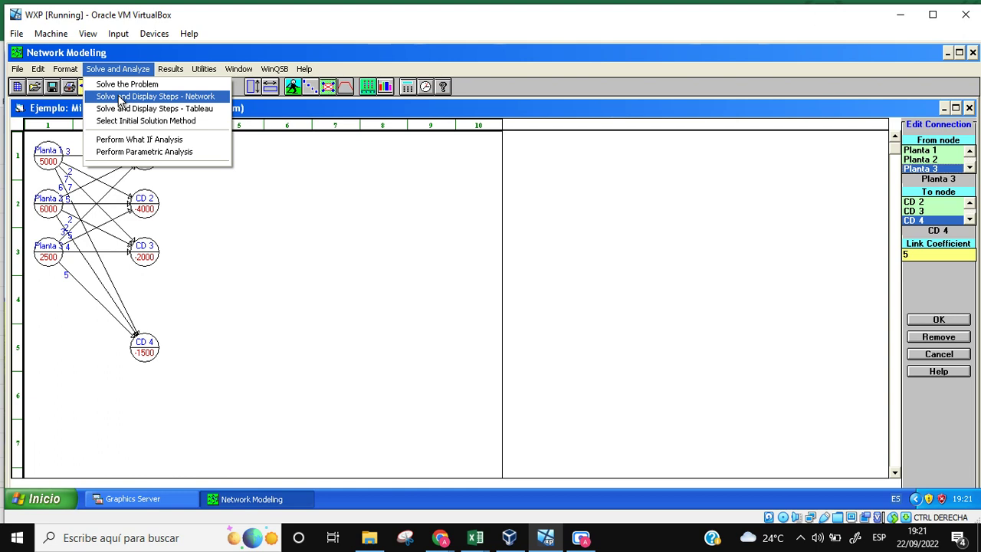
click(125, 110)
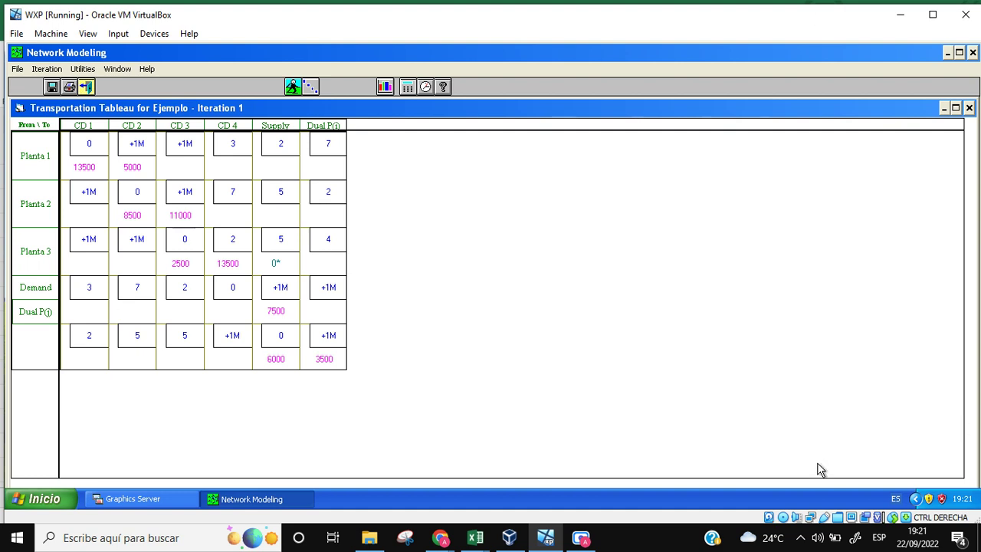
click(51, 68)
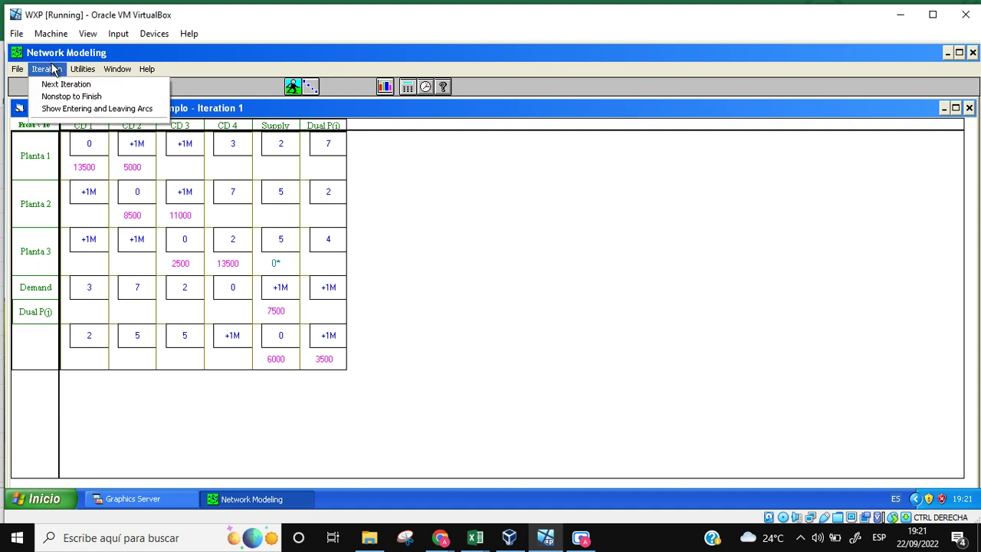
click(69, 110)
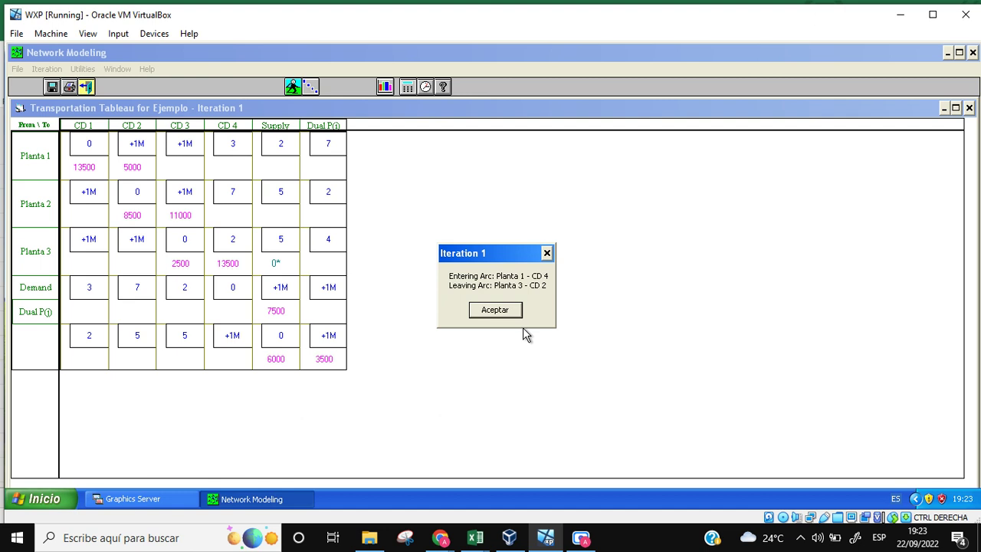
Step: Switch to Transporte.xlsx in Excel and look over the Vogel approximation tables on Hoja2
click(475, 540)
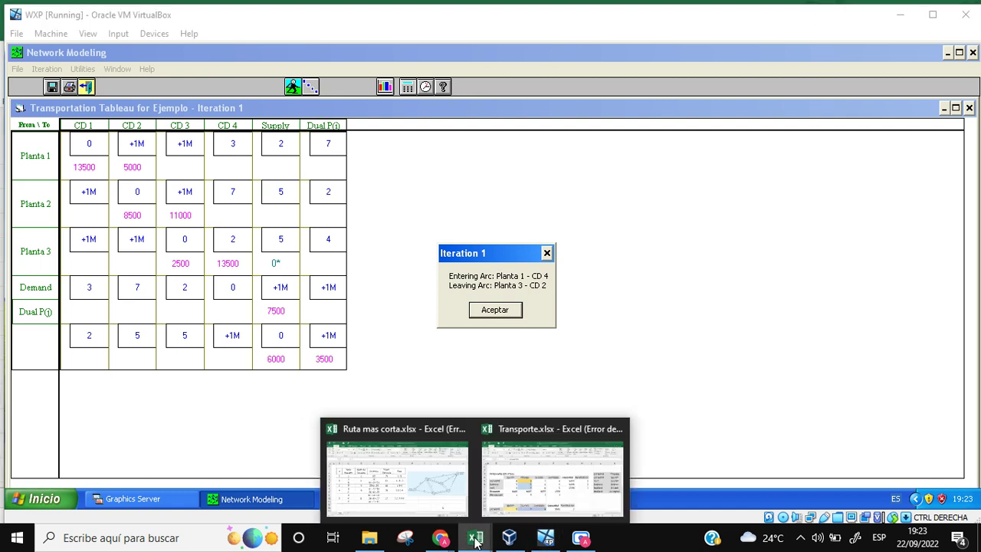
click(555, 478)
click(494, 348)
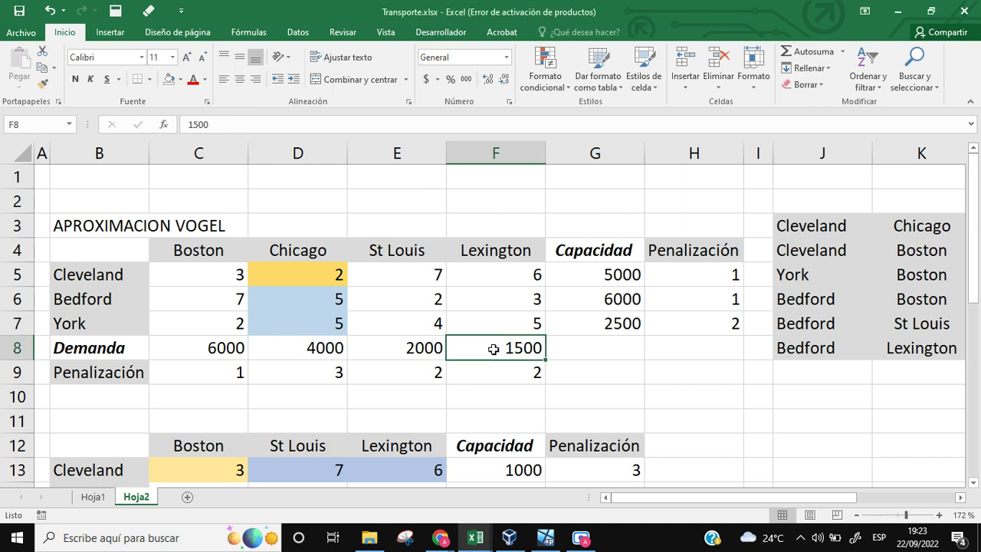
scroll(536, 409, down, 7)
scroll(536, 409, up, 7)
Step: Switch to Ruta mas corta.xlsx and clear the shortest-route table entries in C3:G11, keeping the headers and iteration numbers
click(486, 543)
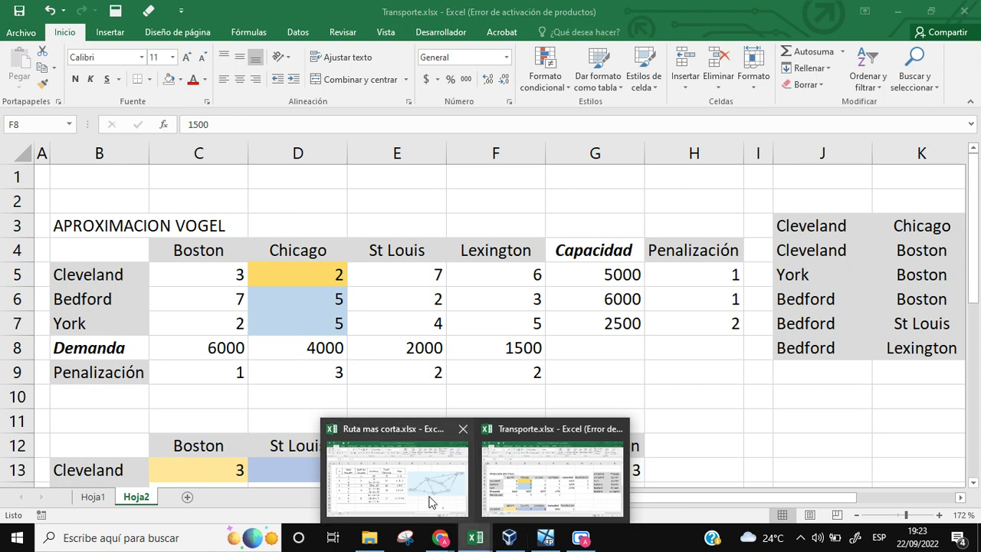
click(429, 501)
drag(135, 242, 501, 414)
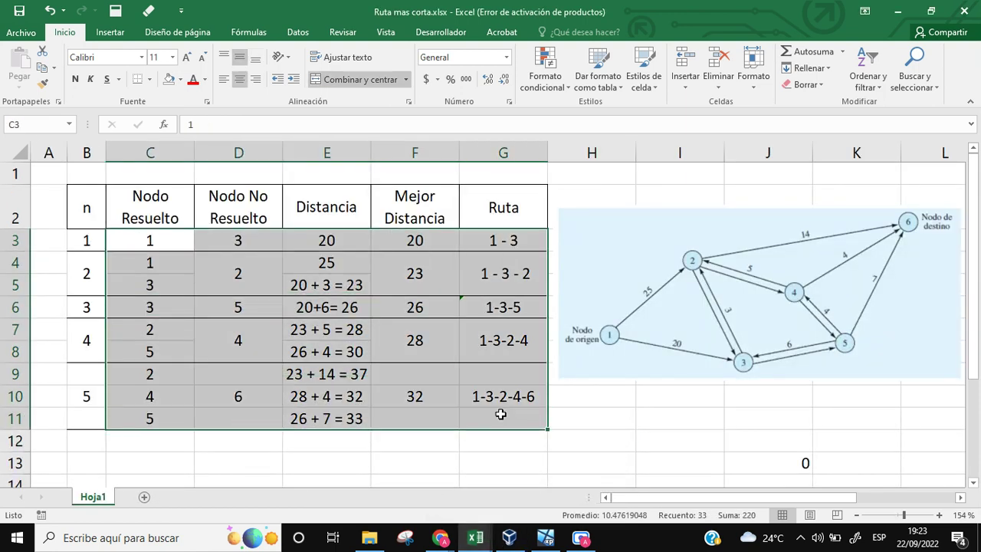
key(Delete)
click(598, 426)
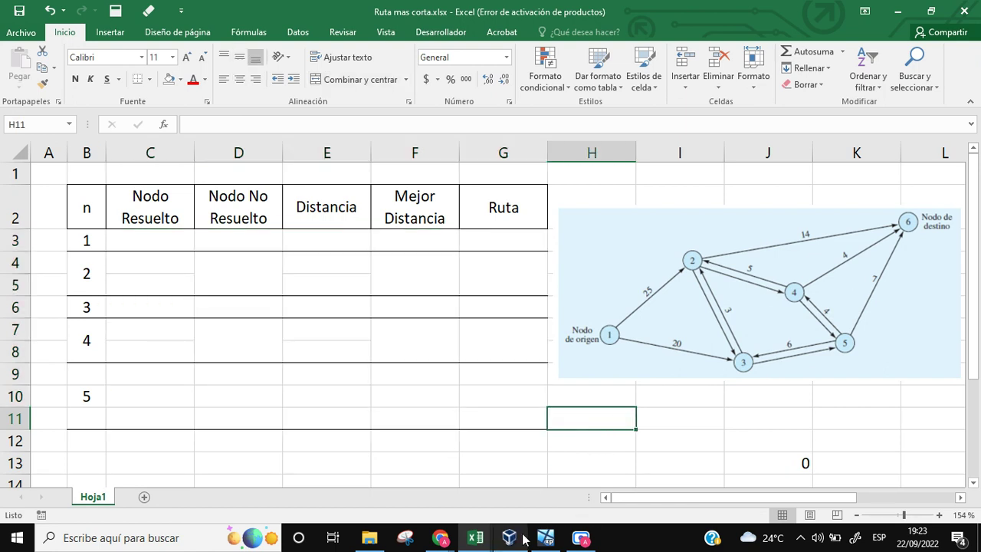
Step: Delete the leftover sum formula in cell J13 below the network picture
mouse_move(511, 541)
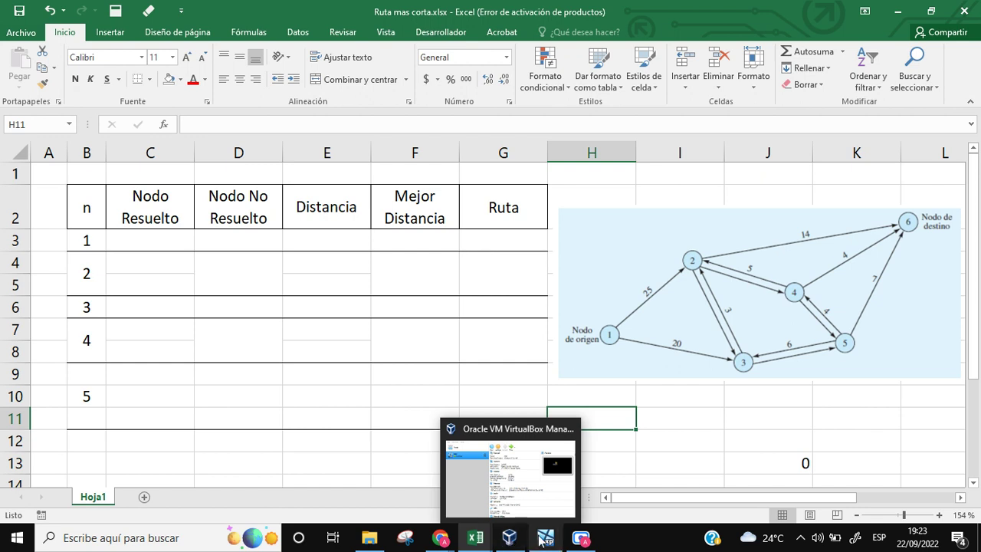
click(666, 447)
click(782, 454)
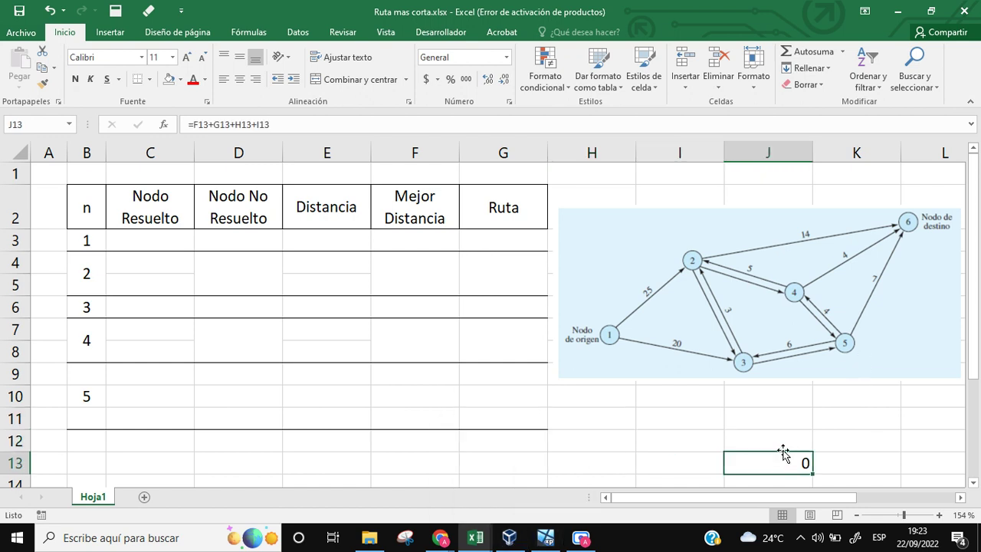
key(Delete)
scroll(761, 390, down, 2)
scroll(789, 397, up, 2)
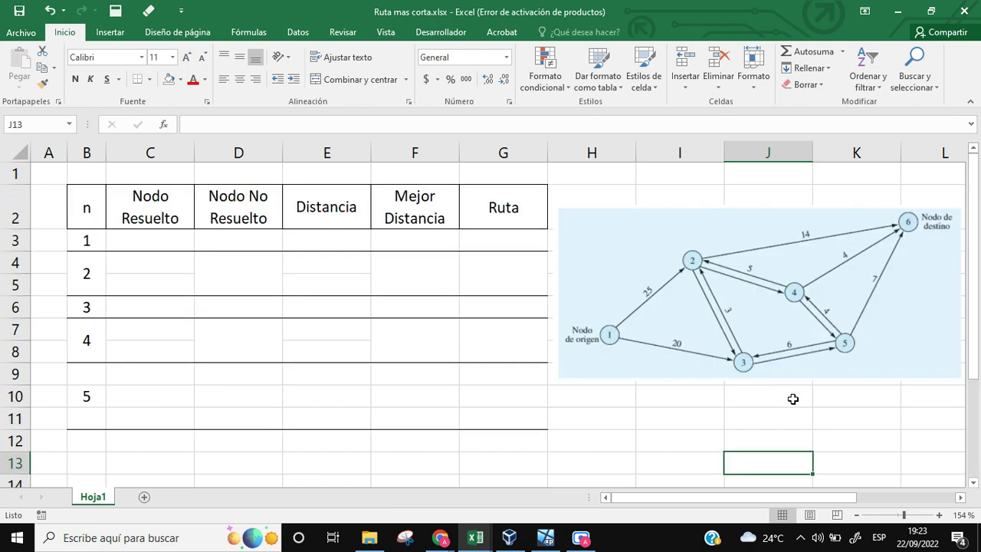
click(611, 432)
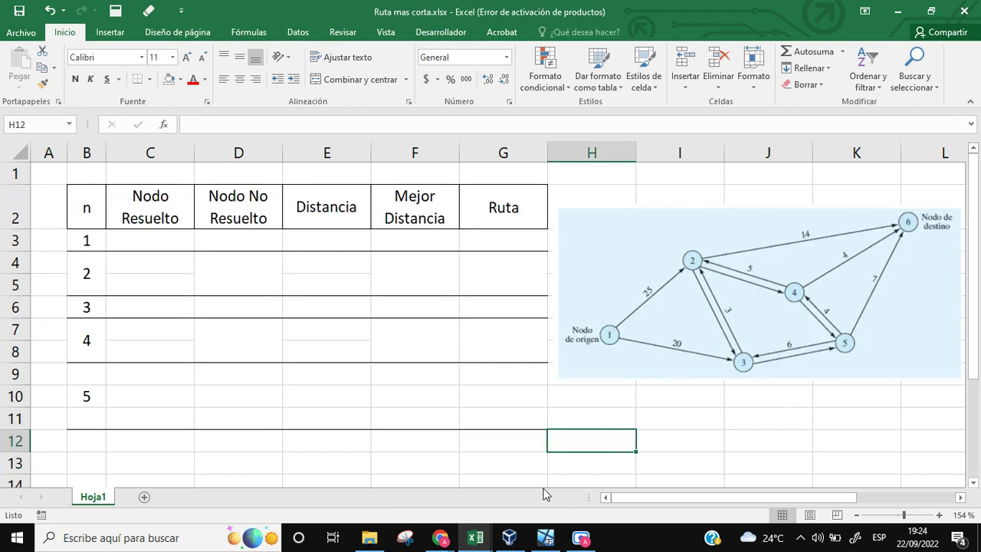
click(600, 458)
click(624, 446)
click(663, 439)
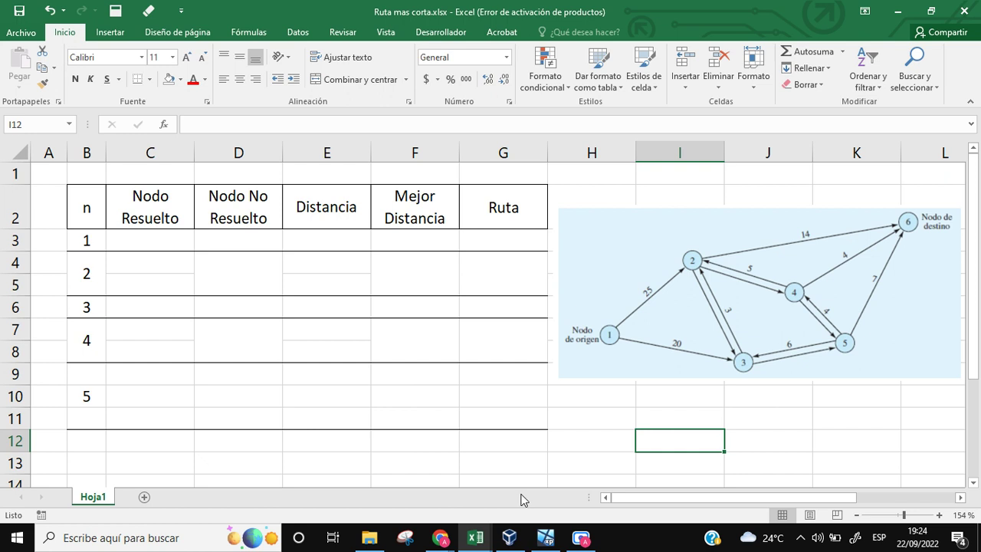
click(549, 543)
click(463, 538)
Step: Switch to Chrome, bring up the RmasCorta.pdf presentation at its title slide and dismiss the meeting notification
mouse_move(441, 538)
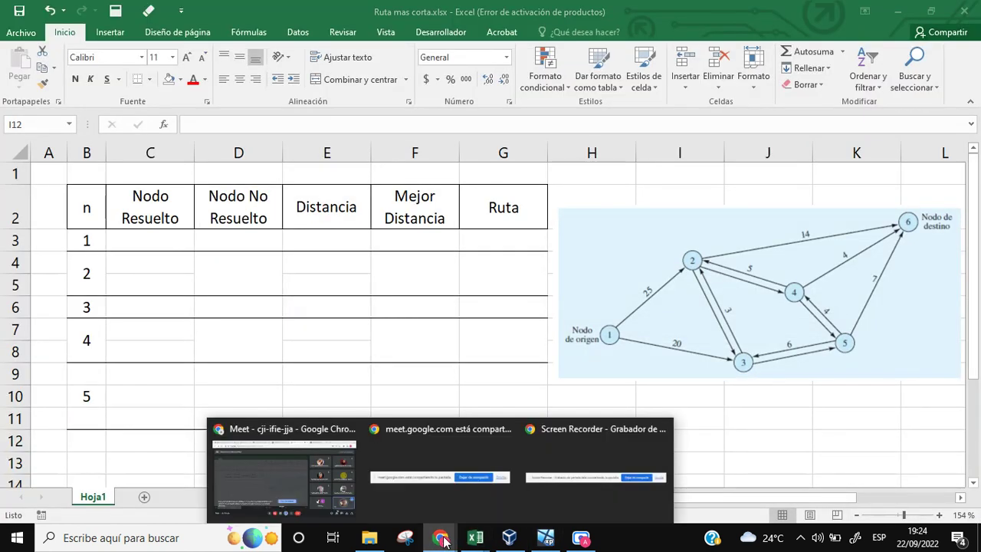
click(292, 471)
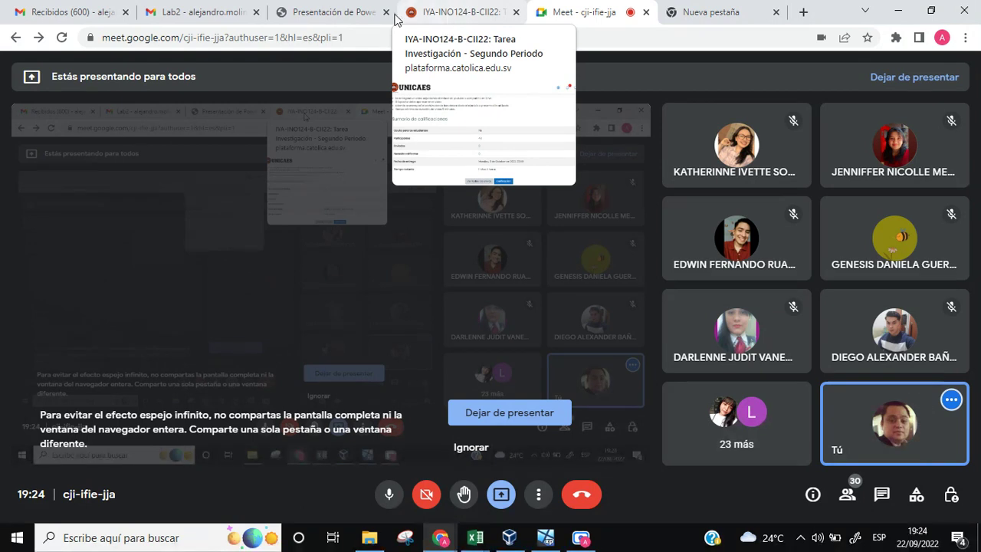
click(349, 17)
scroll(827, 435, up, 2)
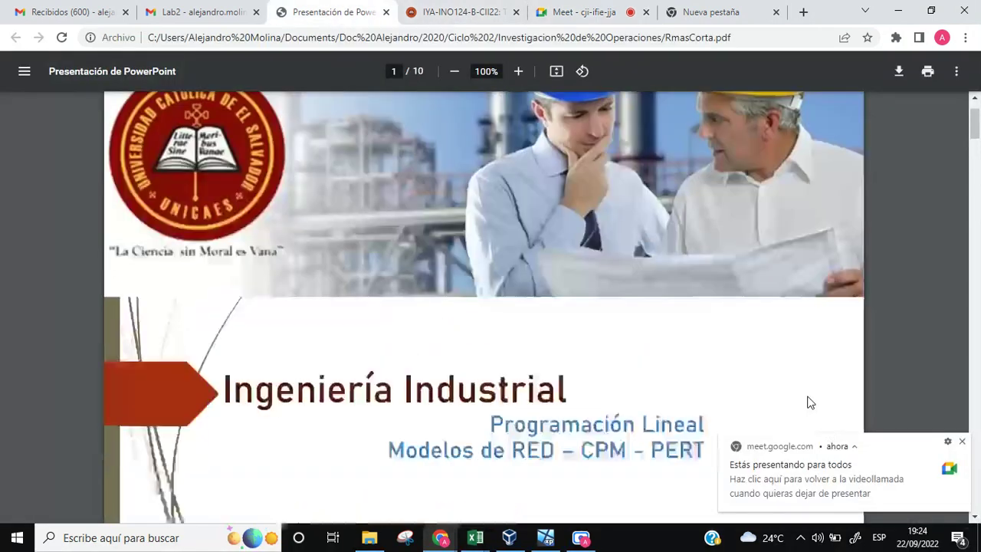
click(962, 442)
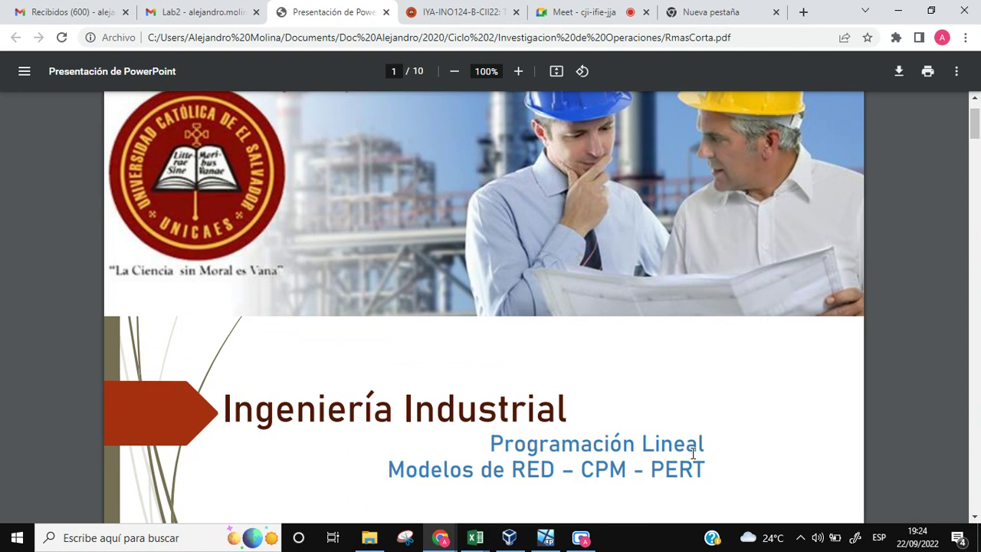
Step: Highlight "Modelos de RED" on the title slide and look briefly at the "Modelos de Redes" slide
drag(582, 469, 691, 470)
drag(553, 470, 395, 468)
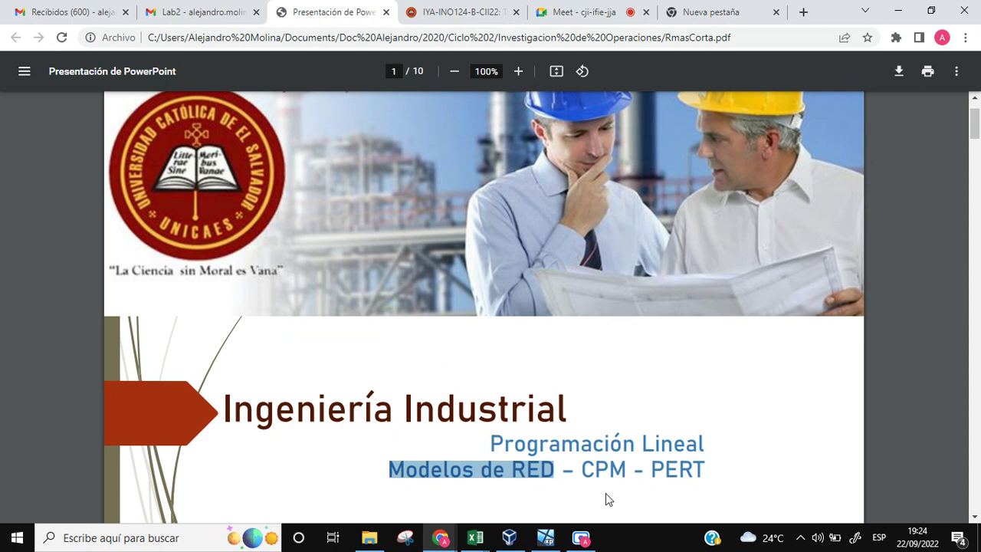
scroll(655, 455, down, 6)
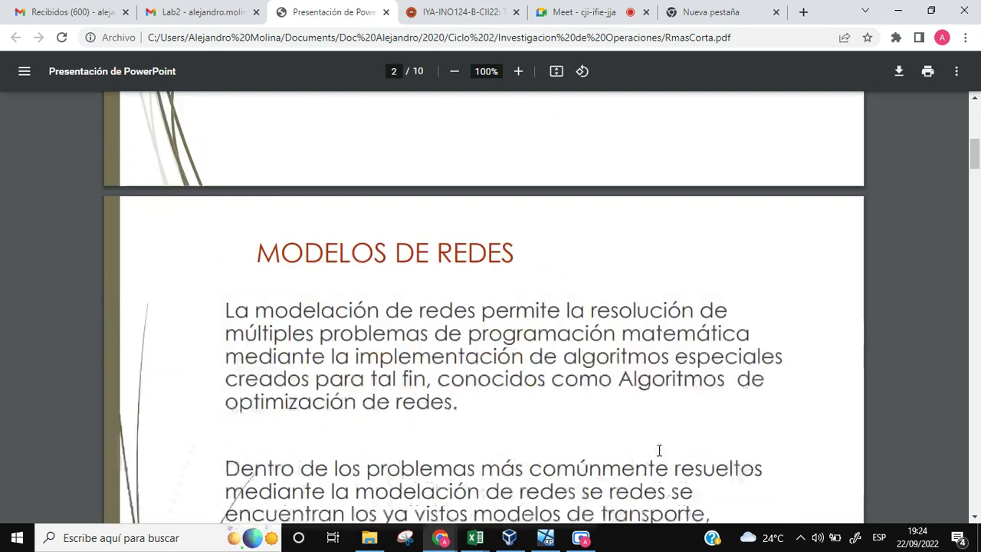
scroll(667, 449, up, 6)
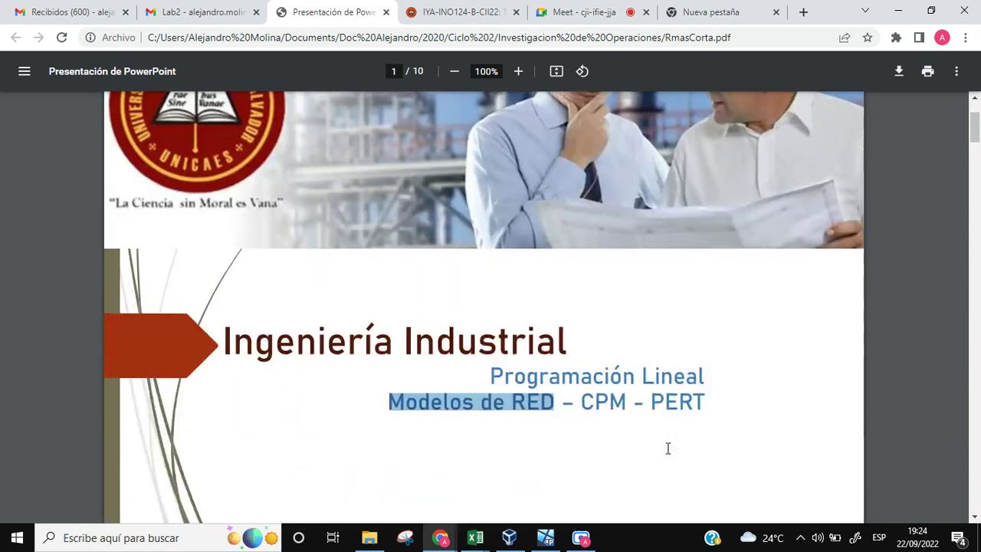
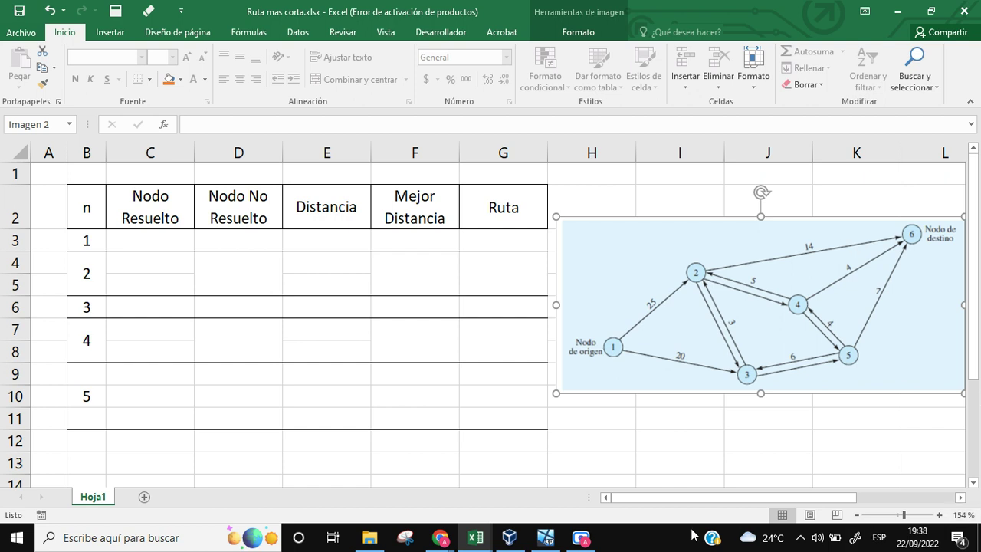
Step: Switch from the Excel workbook to Chrome and return to the RmasCorta.pdf presentation
click(436, 538)
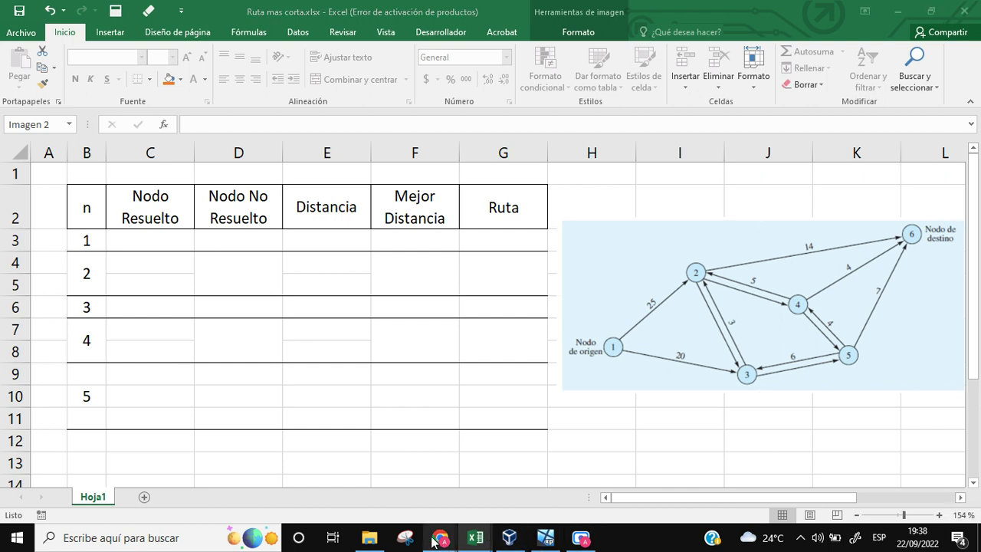
click(546, 538)
click(546, 538)
click(478, 539)
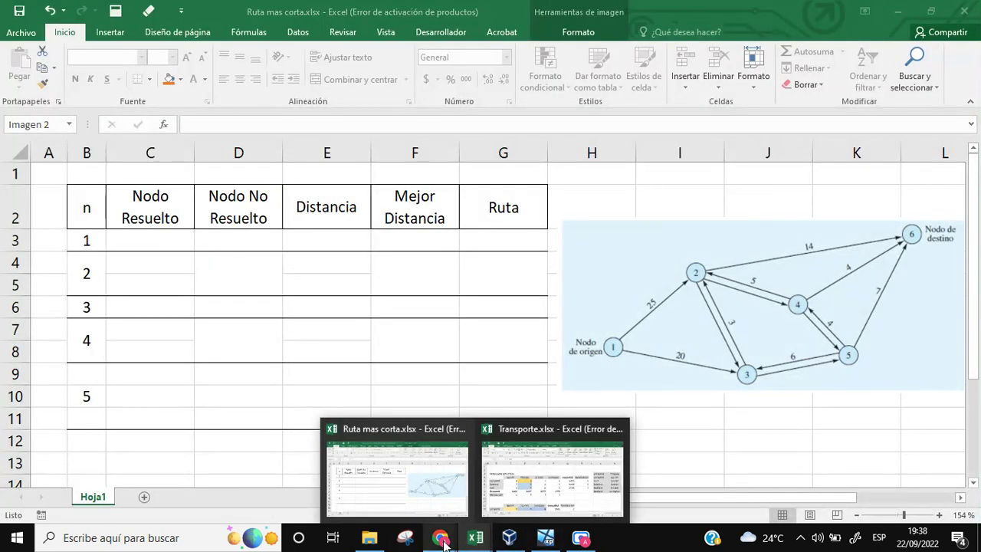
mouse_move(442, 541)
click(307, 485)
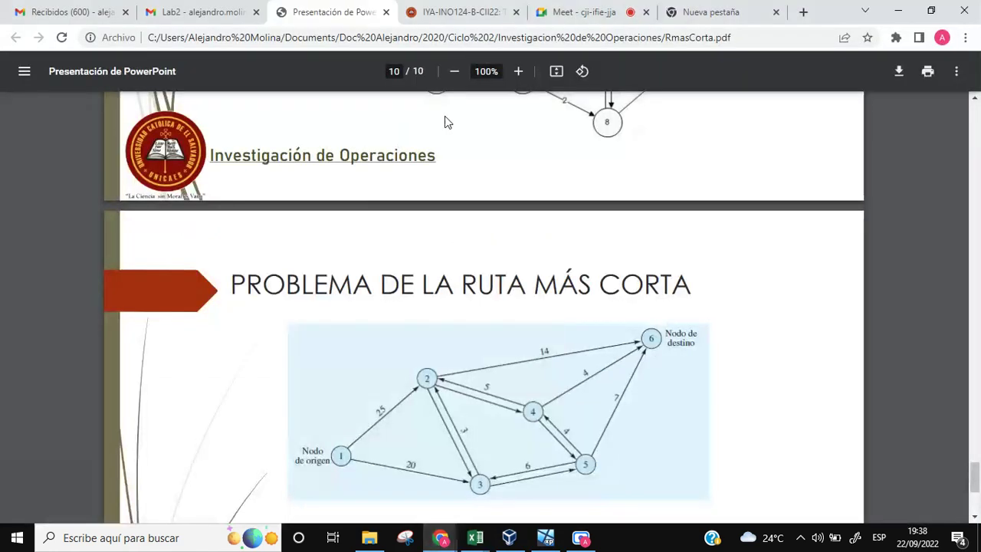
click(584, 13)
click(493, 14)
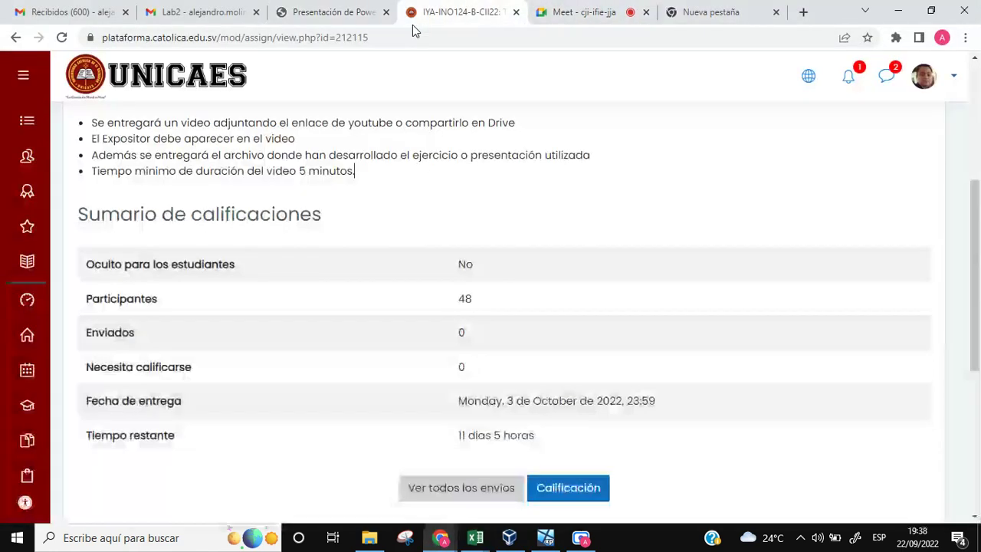
click(338, 15)
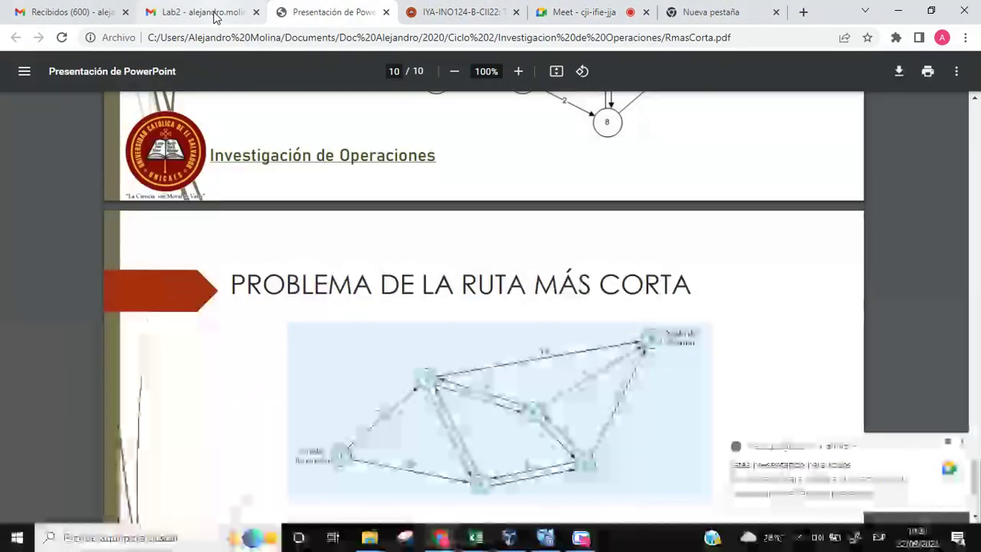
Step: Examine the shortest-route formulation on slide 10 and the nine-node network on slide 9, dismissing the meeting notification
scroll(663, 313, down, 3)
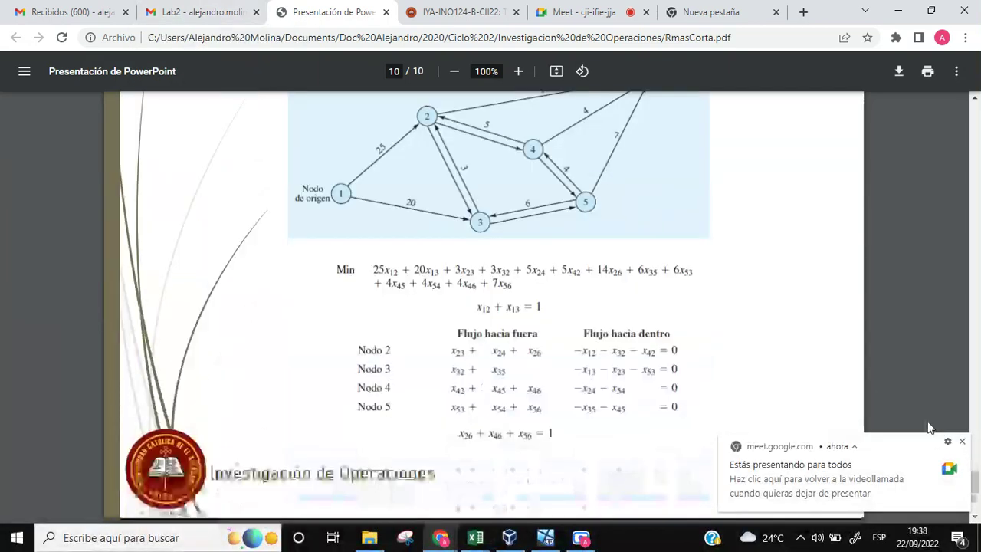
click(962, 442)
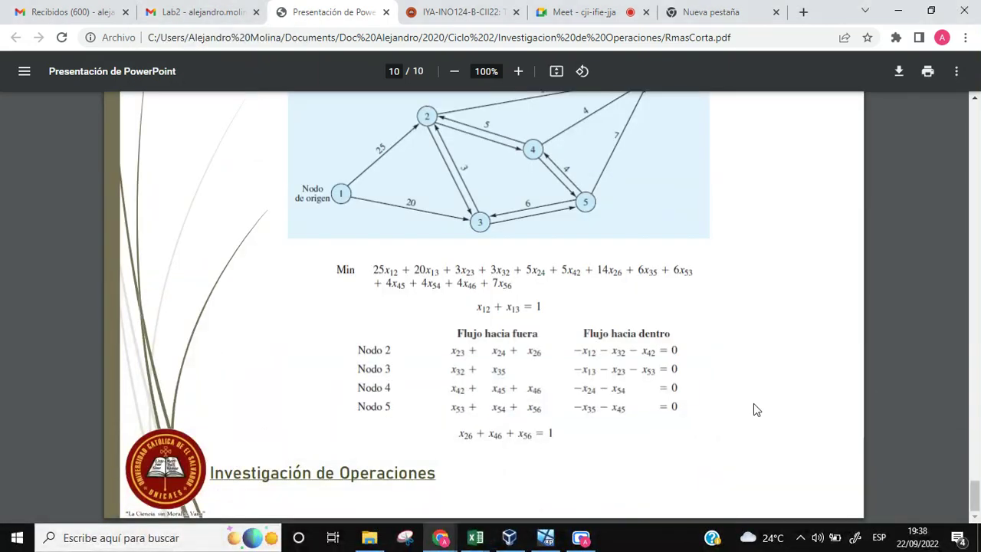
scroll(754, 402, up, 4)
scroll(754, 403, up, 4)
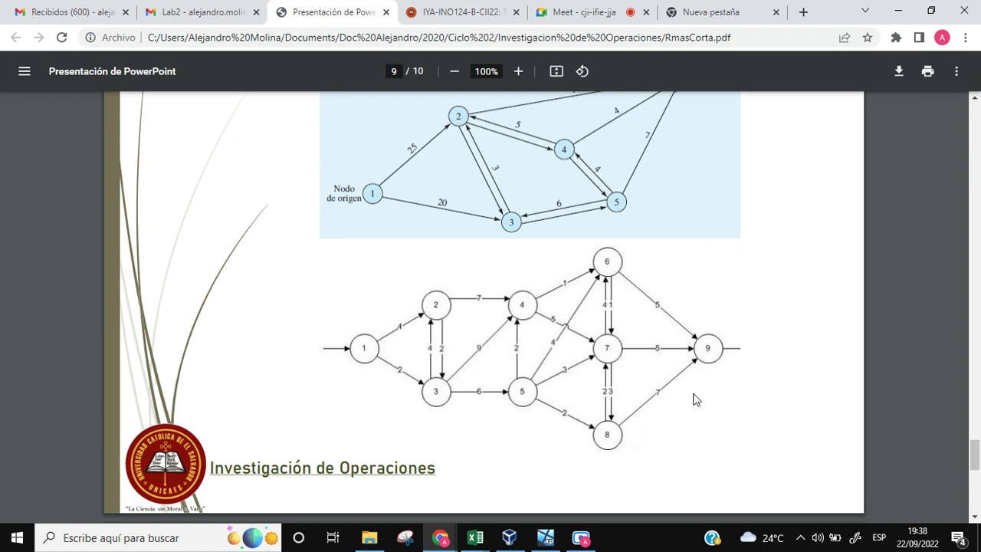
Step: Return to the six-node network on slide 9, then switch to the Ruta mas corta.xlsx workbook in Excel
scroll(710, 431, up, 2)
scroll(710, 431, up, 1)
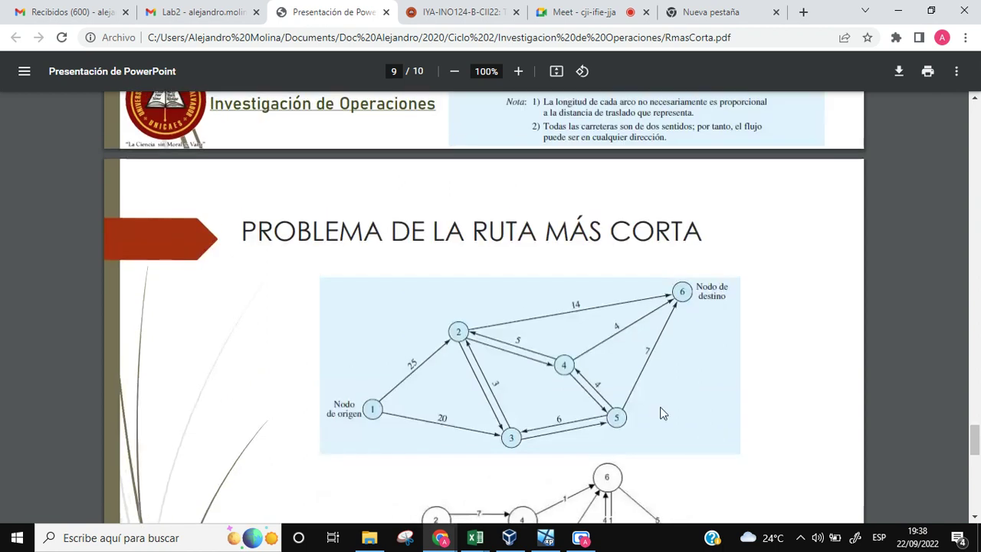
mouse_move(546, 543)
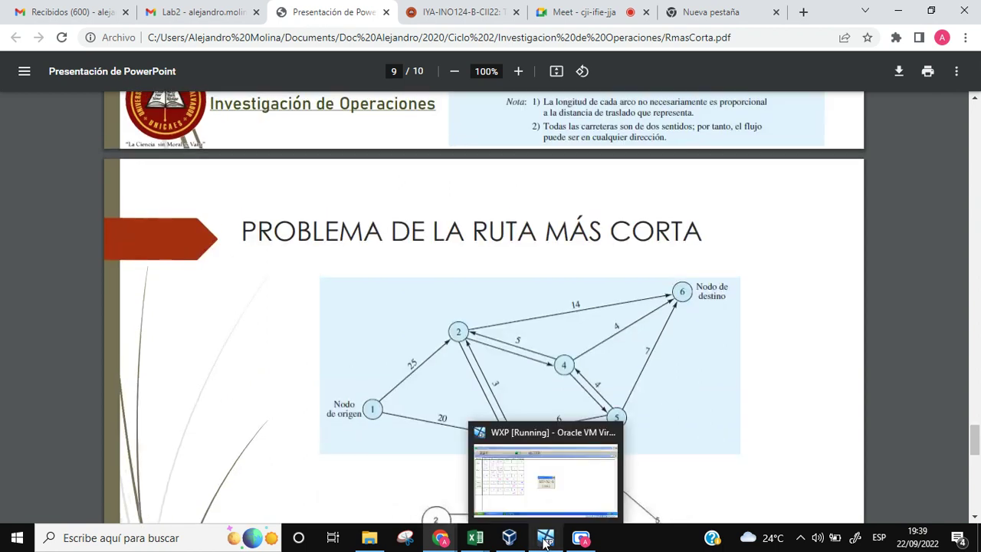
mouse_move(475, 538)
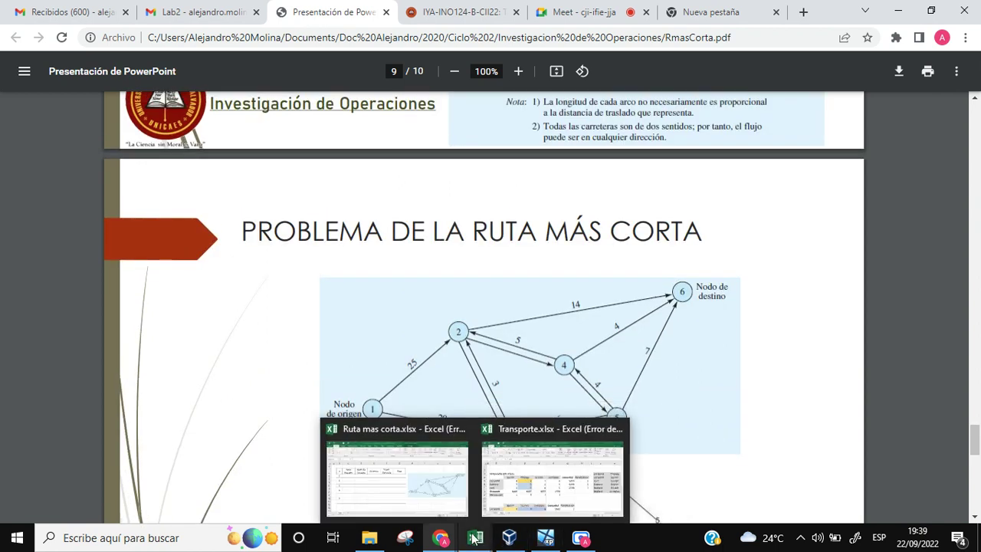
click(430, 483)
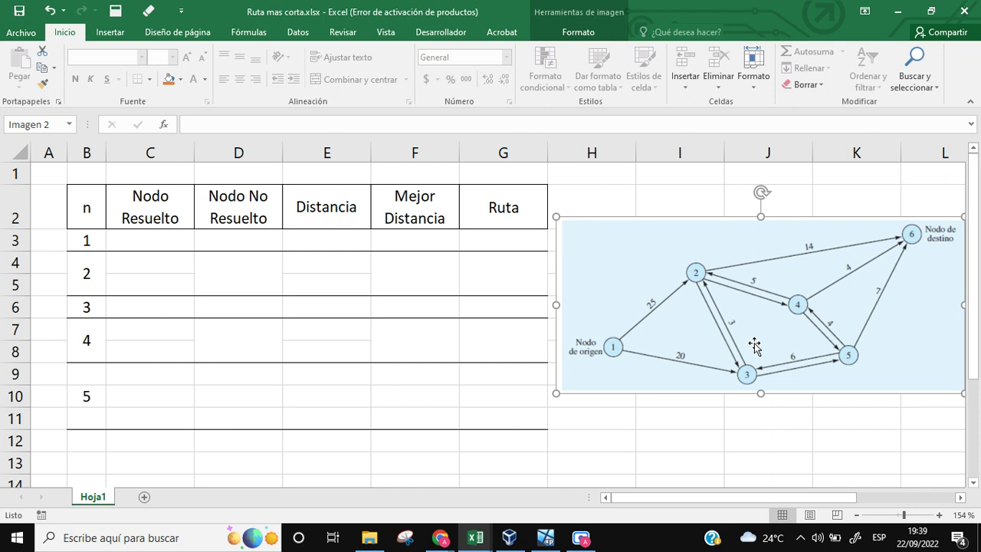
Step: Deselect the network image and highlight the table's header row from n to Ruta
click(717, 425)
click(649, 340)
click(703, 411)
drag(83, 205, 502, 211)
click(464, 338)
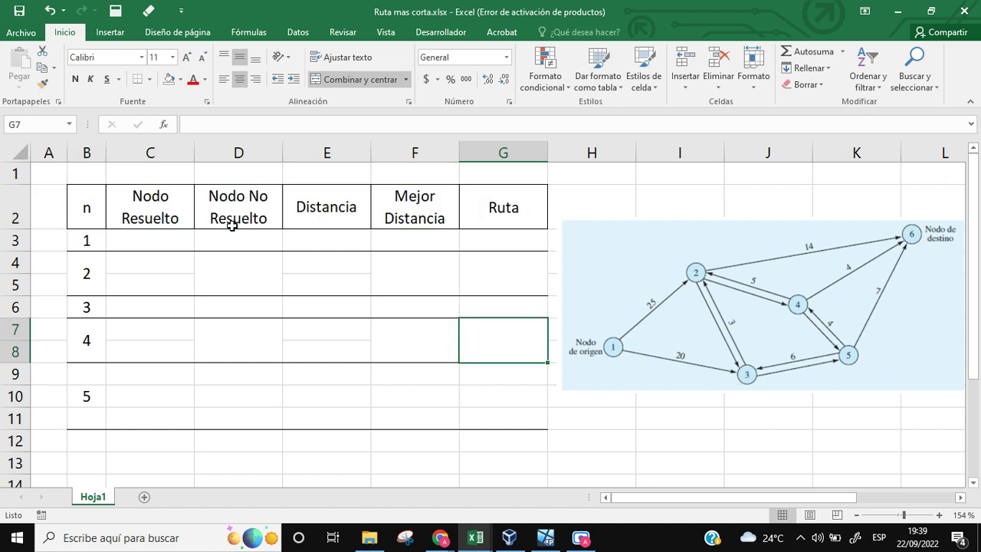
drag(84, 211, 504, 208)
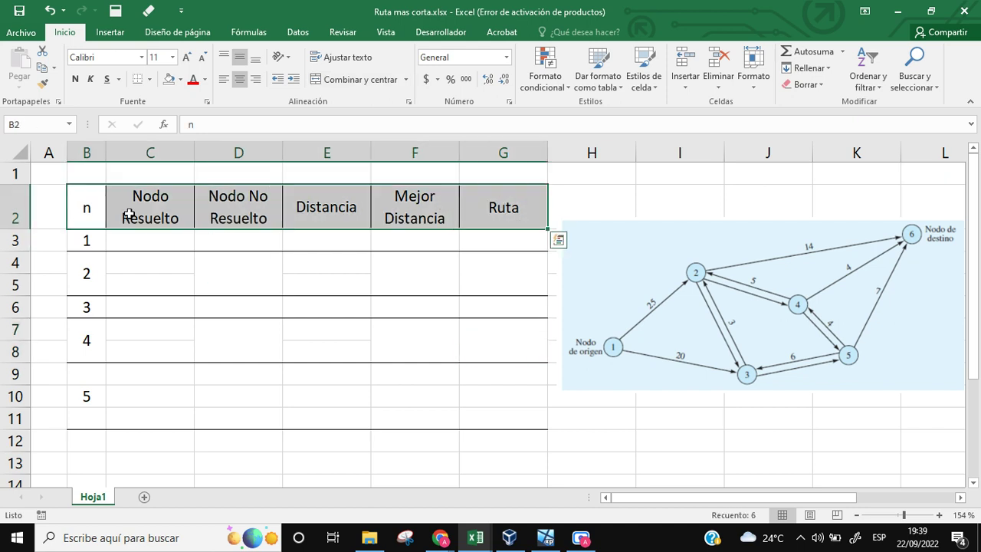
Step: Clear the iteration numbers 2 to 5 from the n column, keeping iteration 1
click(89, 215)
drag(82, 414, 88, 273)
key(Delete)
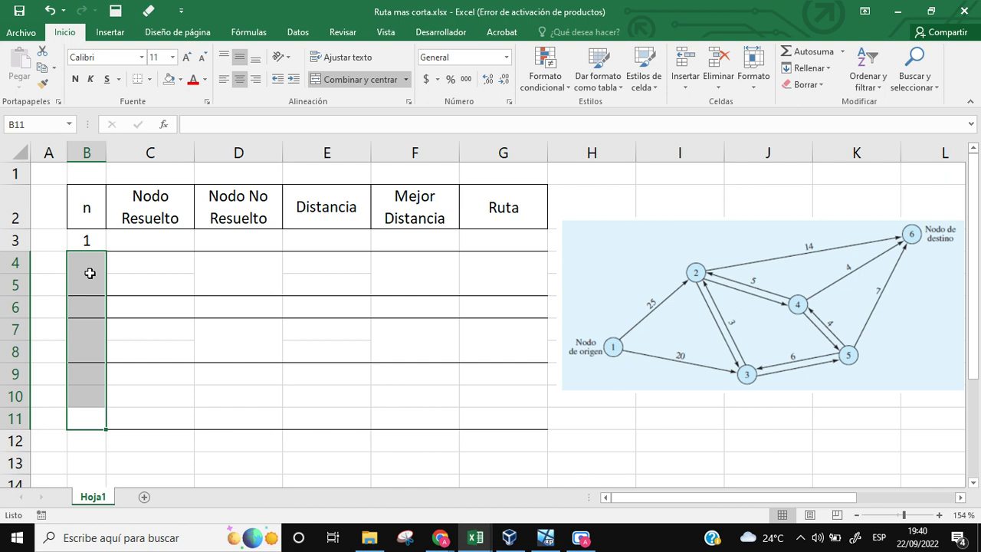
Step: For iteration 1, enter 1 as the Nodo Resuelto and 3 as the Nodo No Resuelto
click(141, 244)
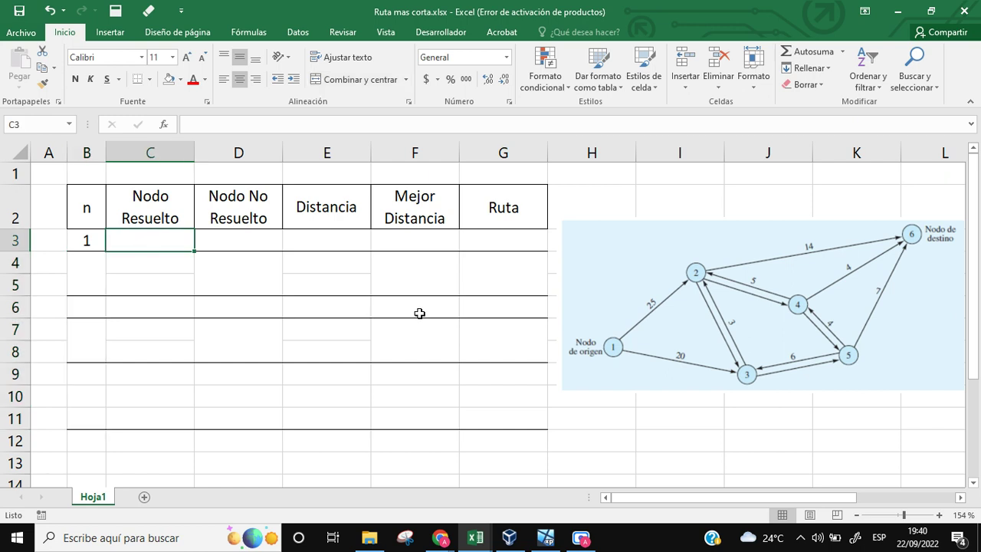
text(1)
key(Return)
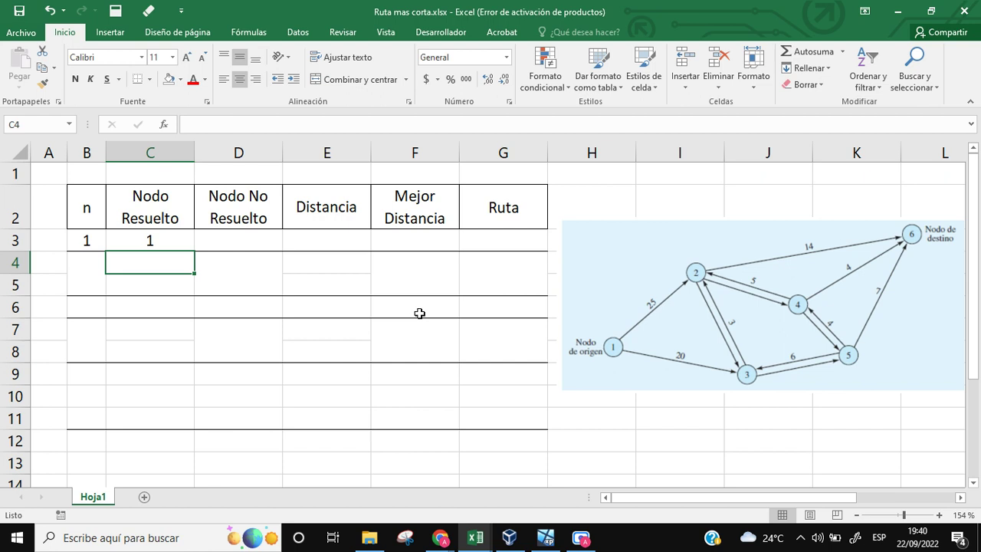
key(Up)
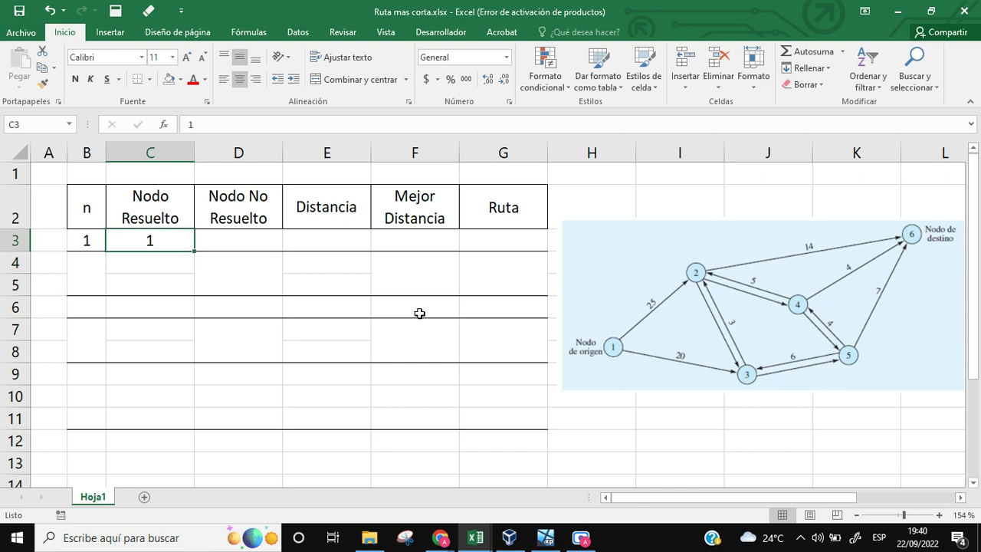
key(Right)
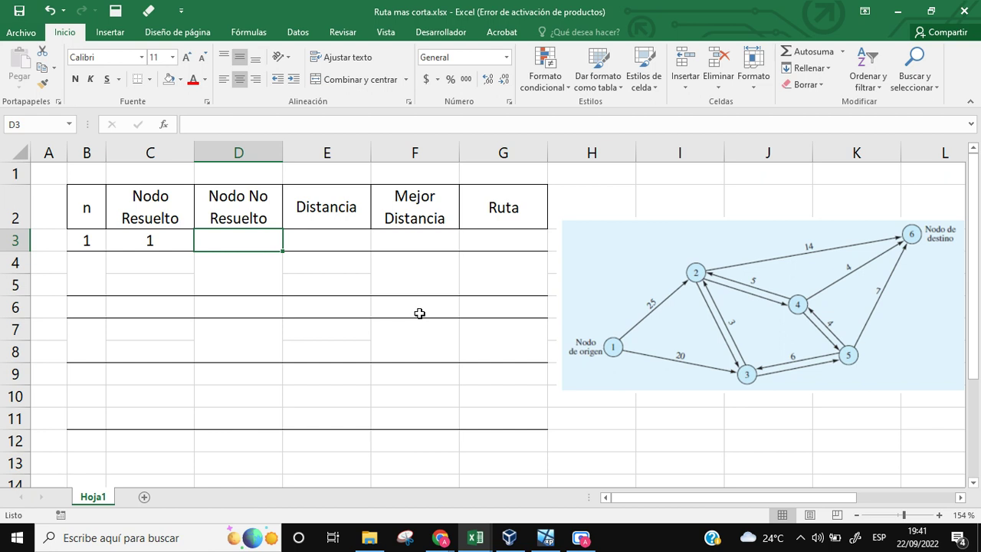
text(3)
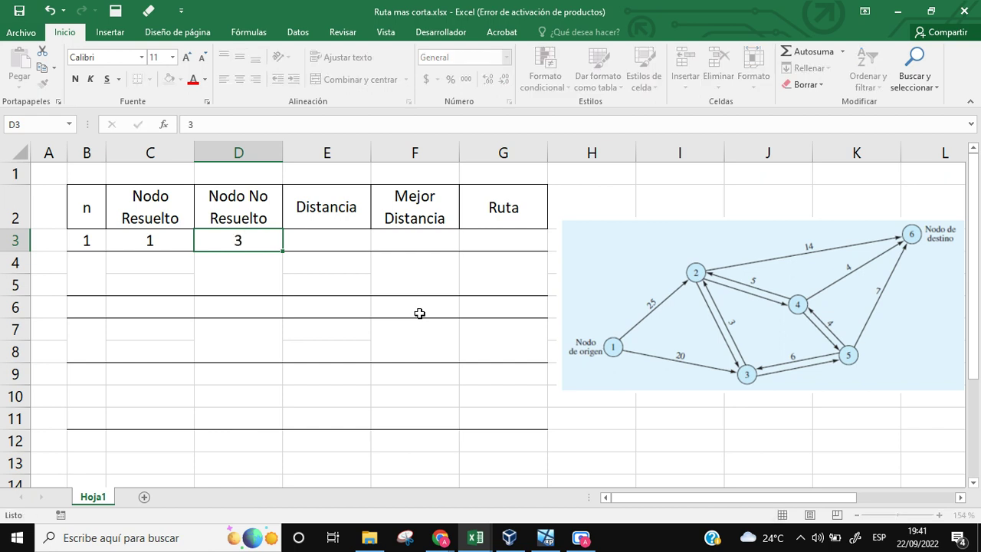
key(Tab)
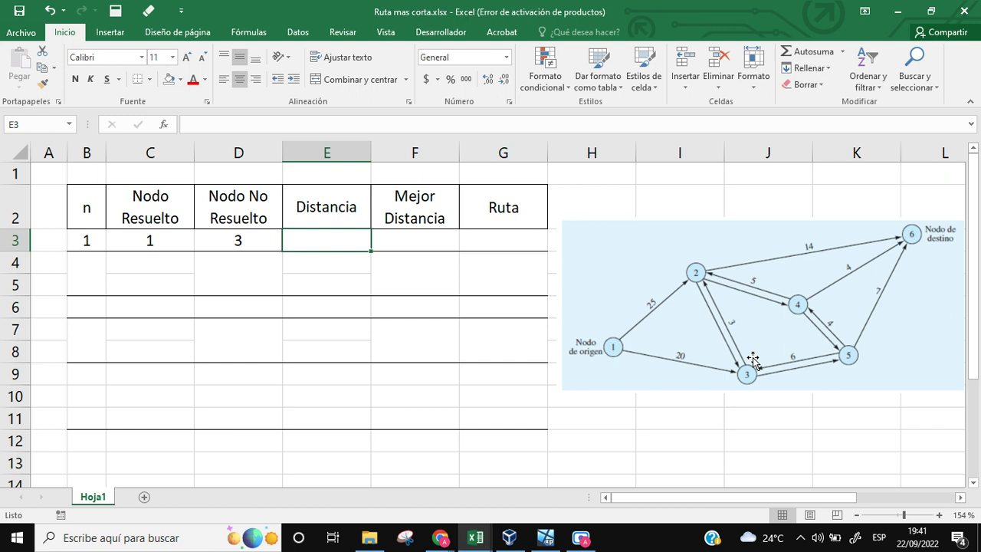
Step: Enter 20 as both the Distancia and the Mejor Distancia of iteration 1
text(20)
key(Tab)
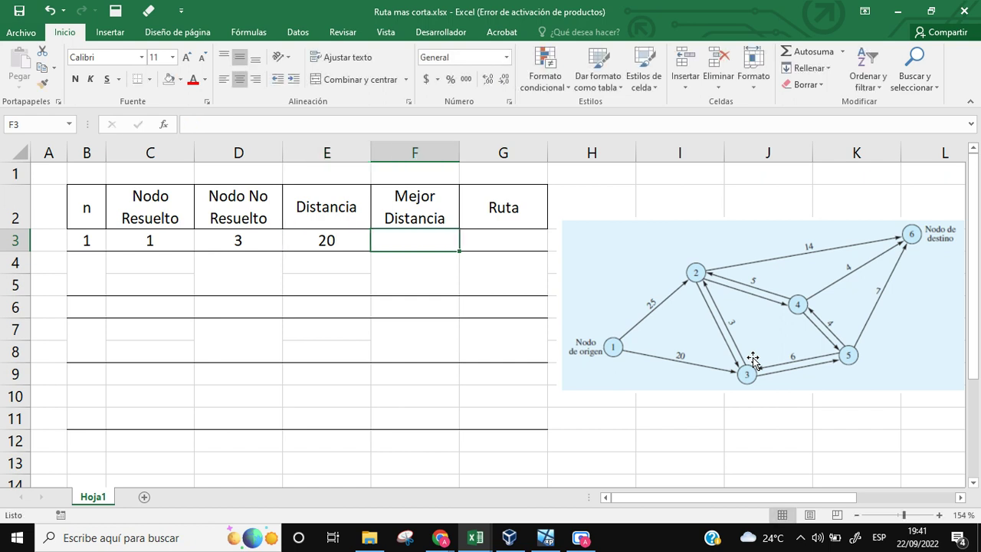
text(20)
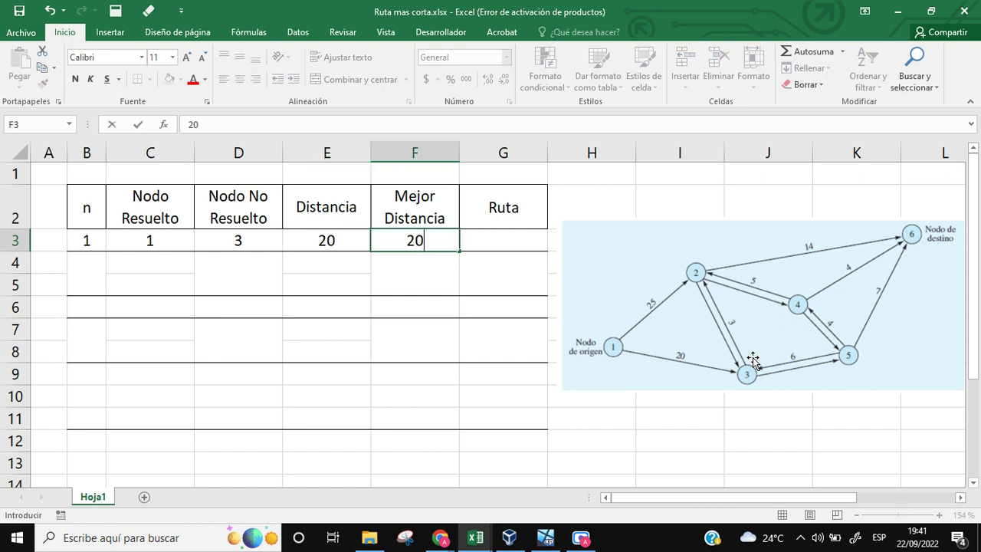
key(Tab)
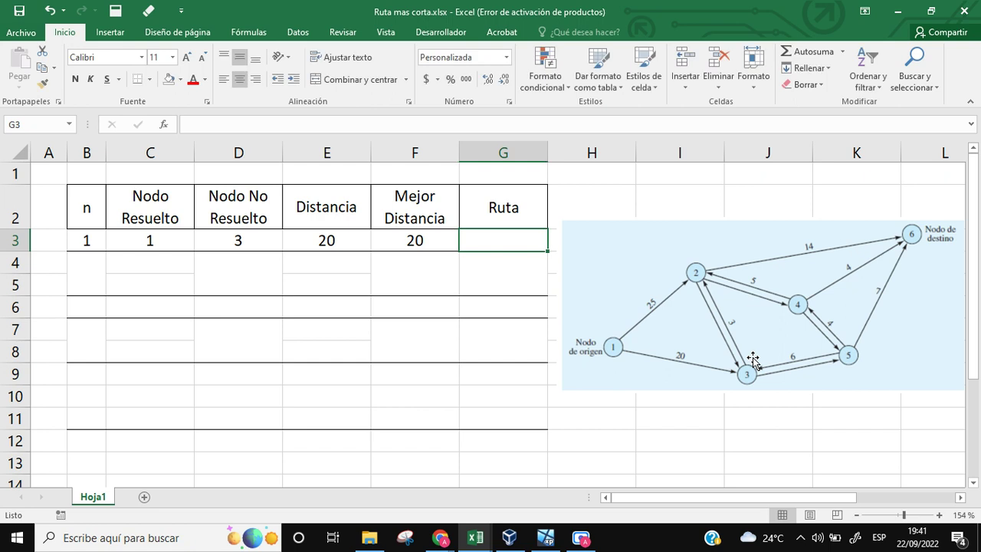
Step: Try to enter 1-3 directly as the Ruta of iteration 1
text(1)
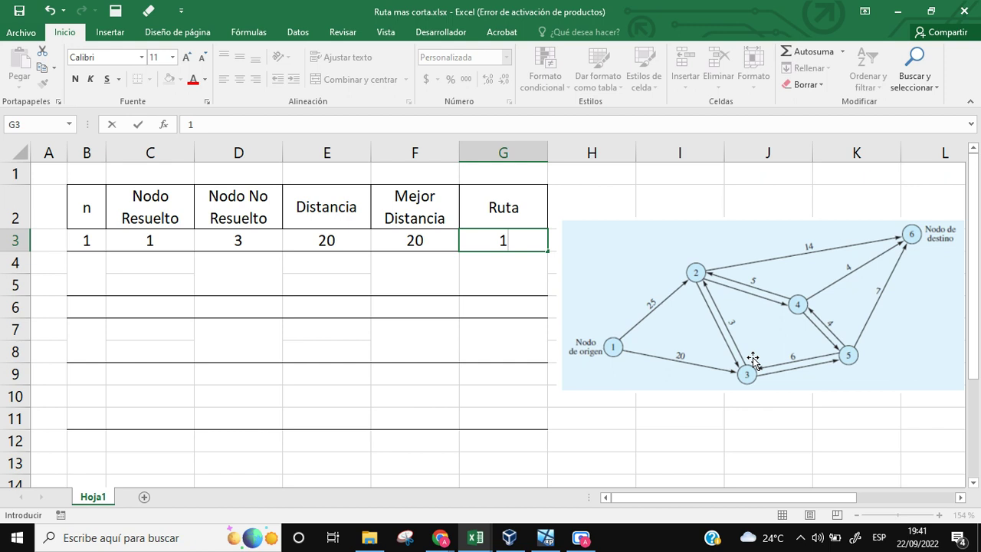
text(-3)
key(Return)
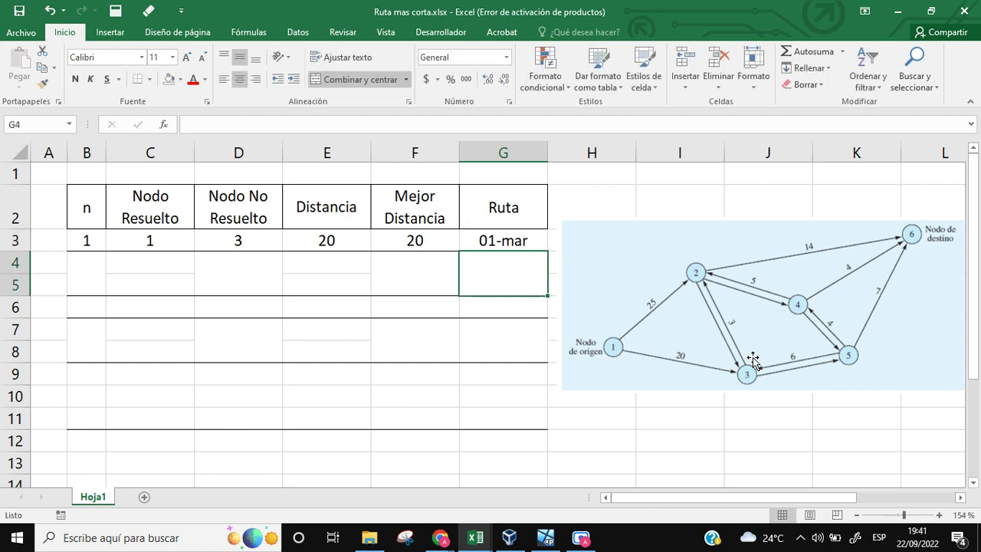
Step: Replace the date in iteration 1's Ruta cell with 1-3 stored as text
key(Up)
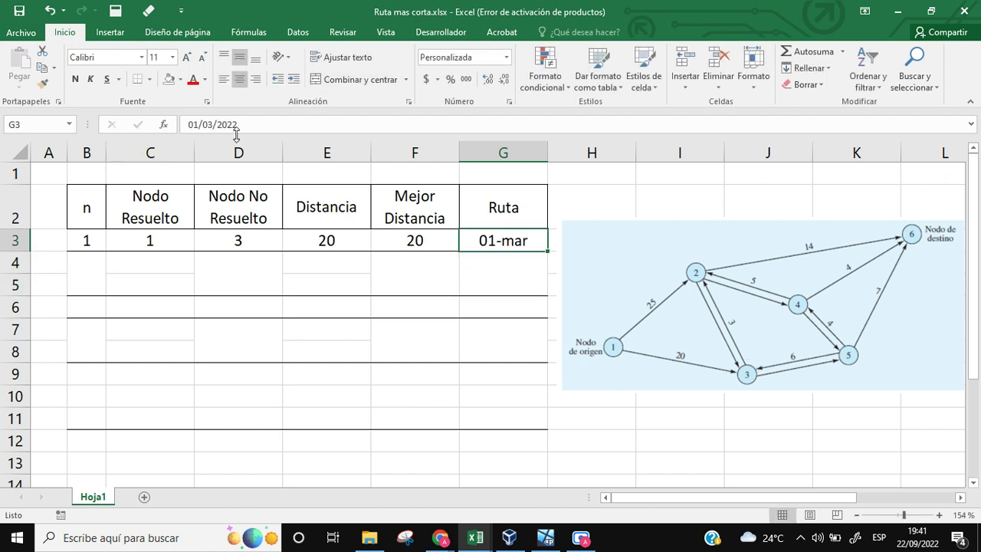
drag(254, 125, 115, 117)
text(')
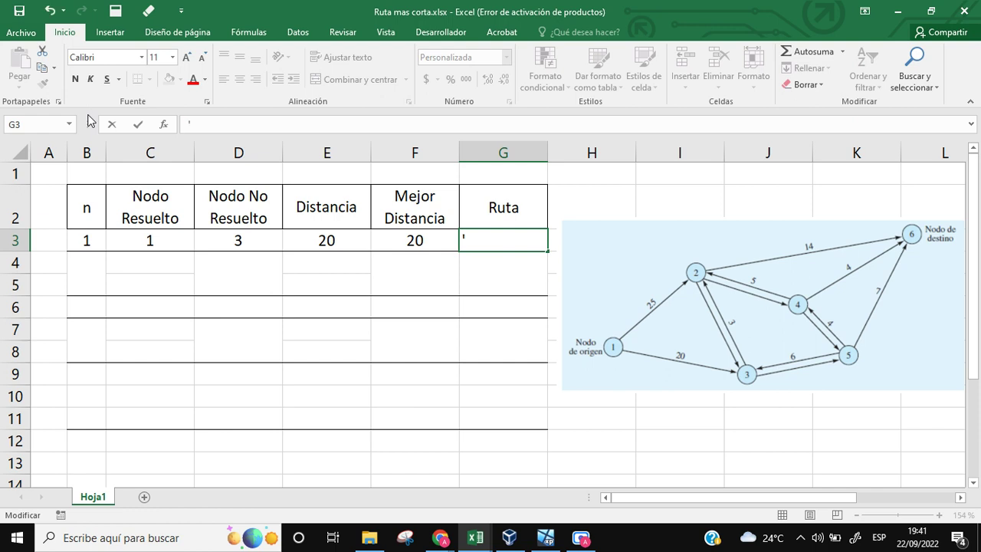
text(1-3)
key(Return)
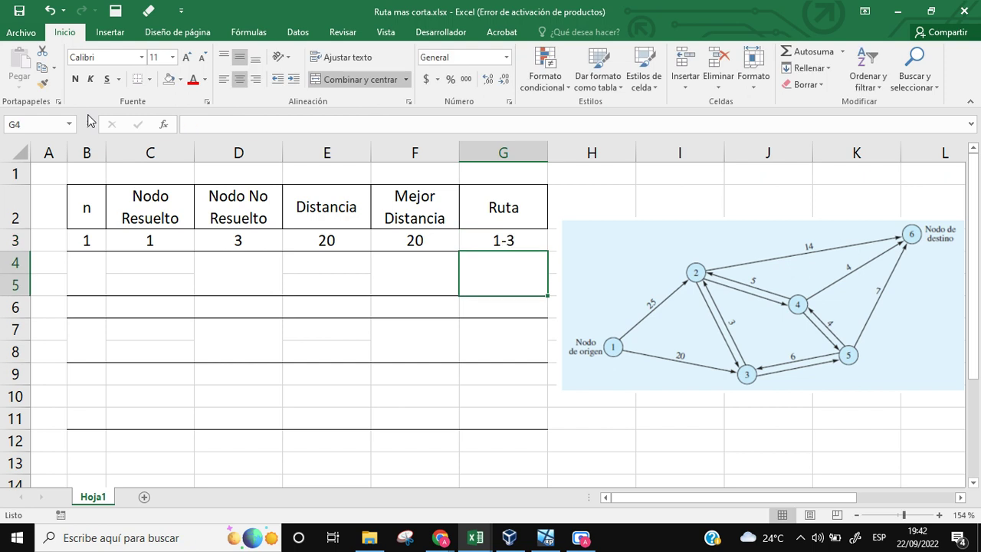
Step: Add iteration 2 to the n column and enter 1 and 3 as its two Nodo Resuelto values
click(89, 278)
text(2)
click(149, 310)
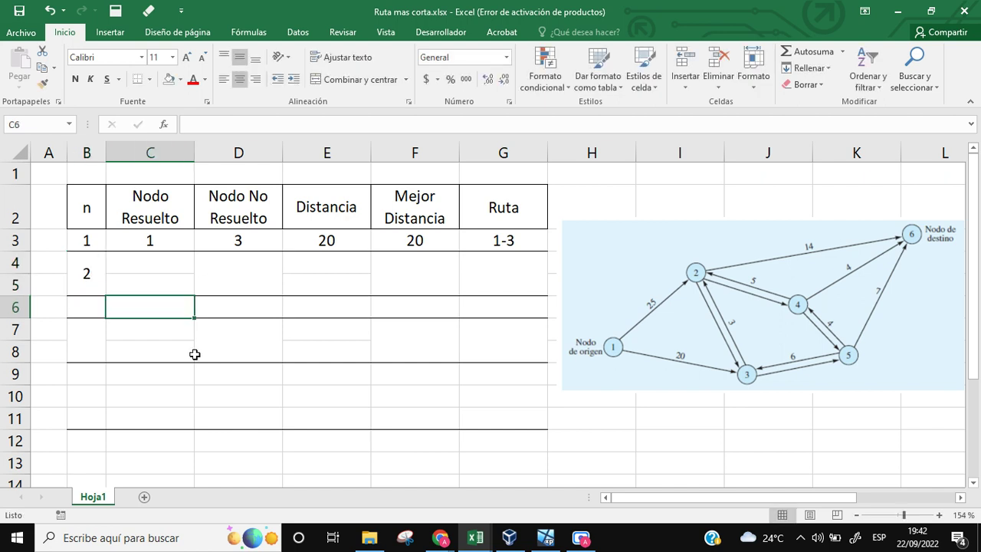
click(175, 266)
text(1)
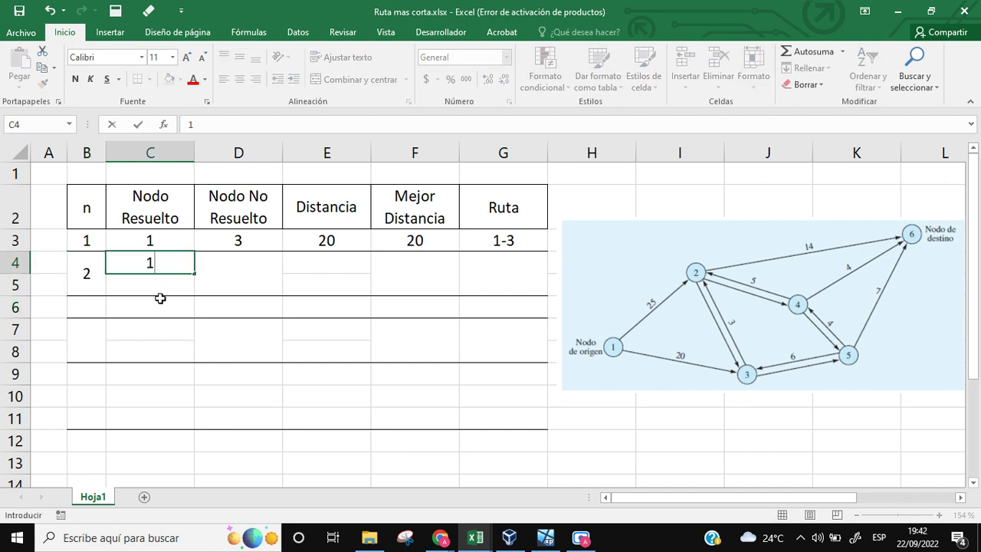
click(160, 290)
text(3)
click(163, 357)
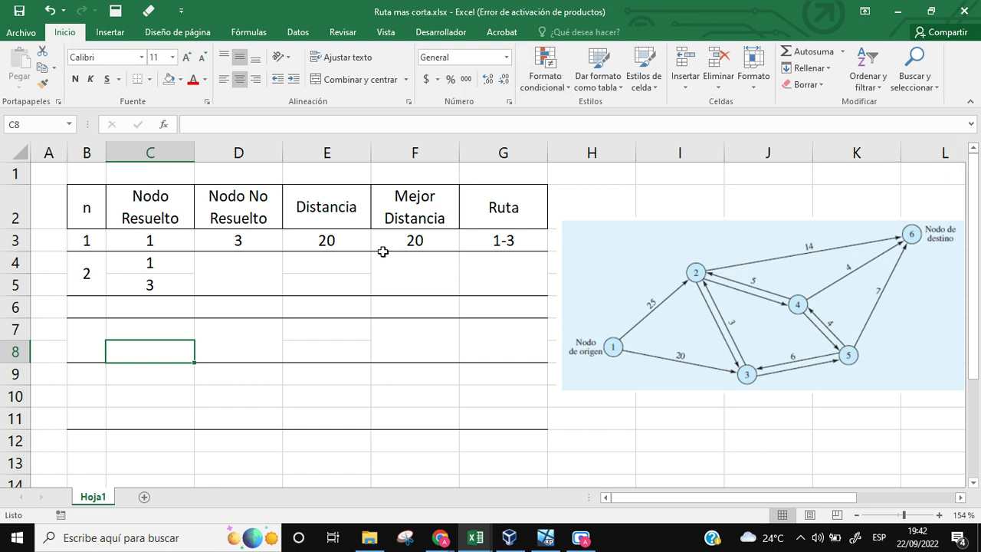
Step: For iteration 2, enter 2 as the Nodo No Resuelto and 25 as the Distancia from node 1
click(217, 261)
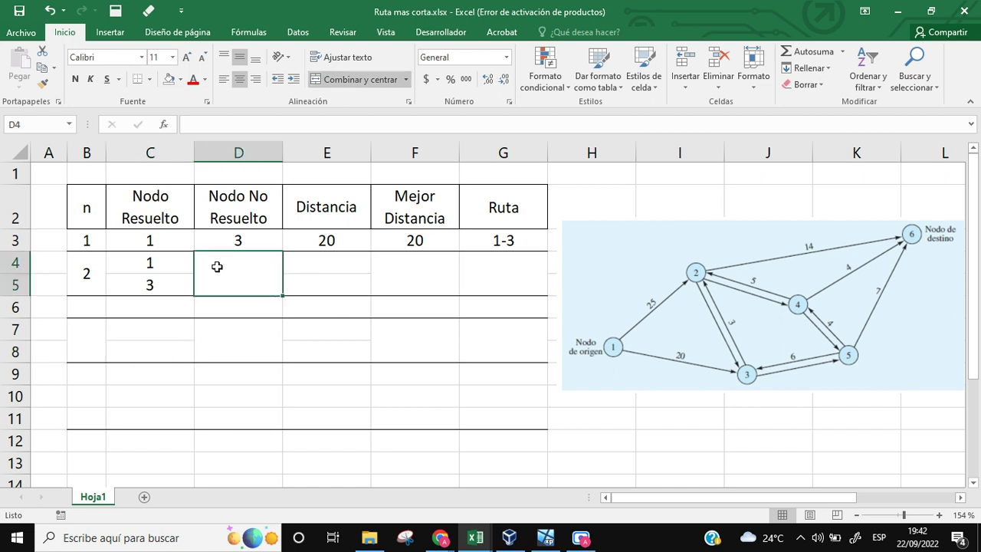
text(2)
click(365, 333)
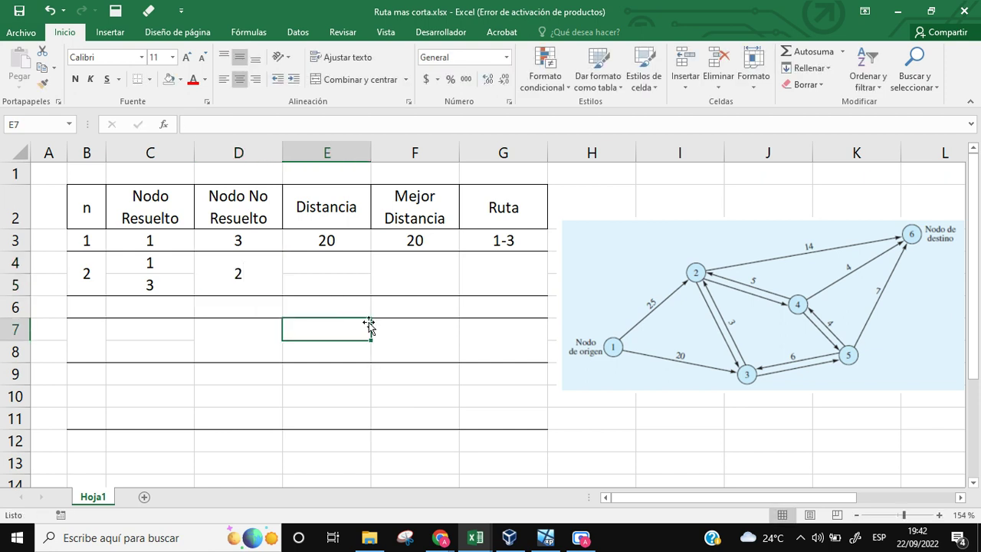
click(325, 262)
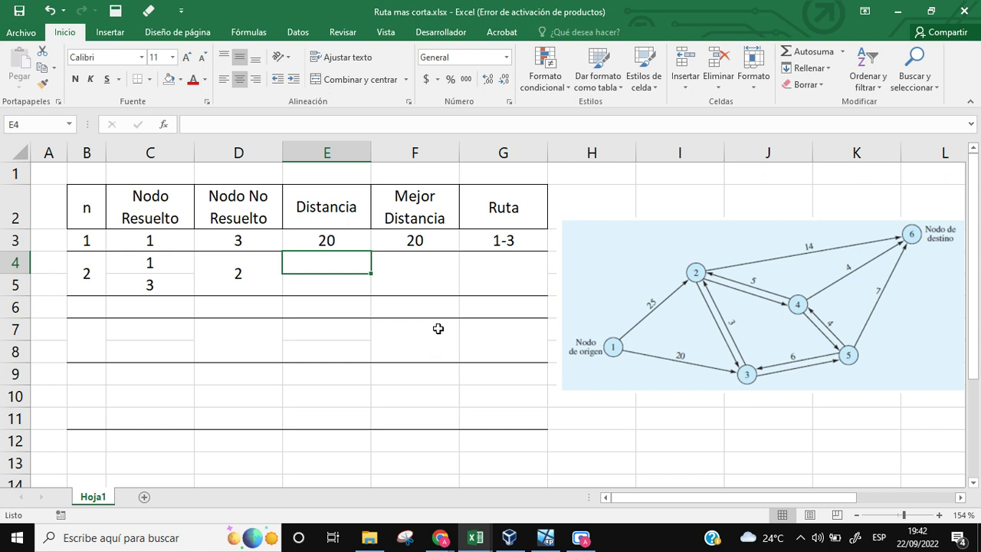
text(25)
key(Return)
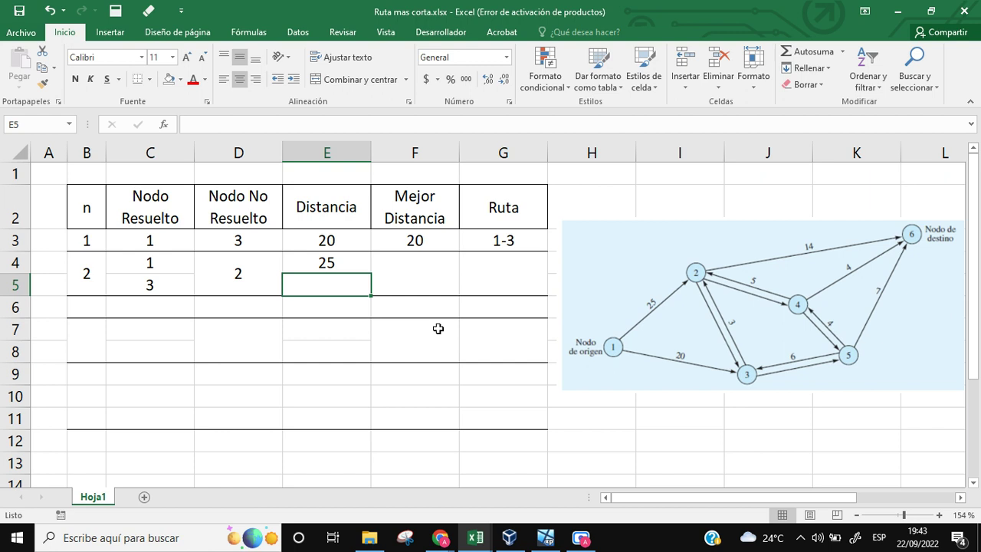
text(=)
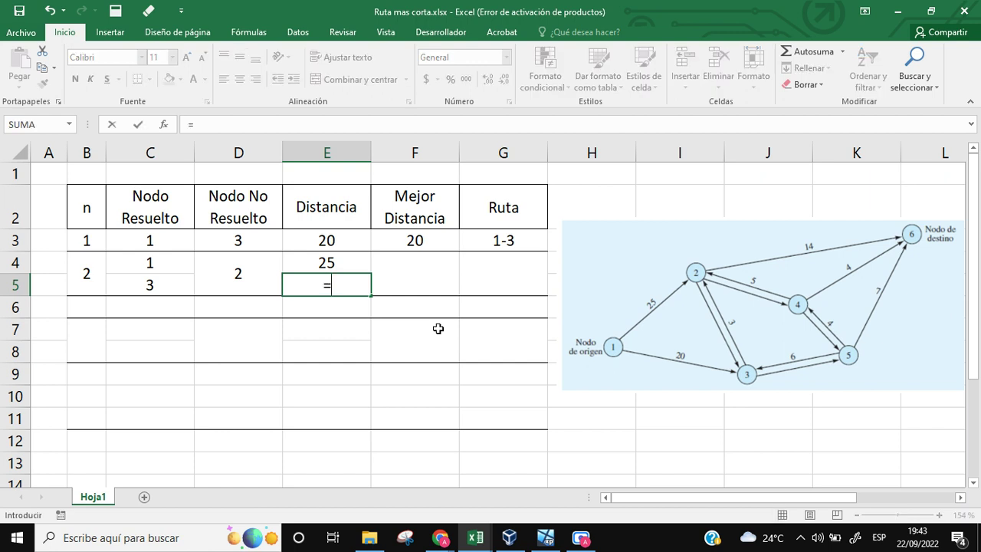
text(20+)
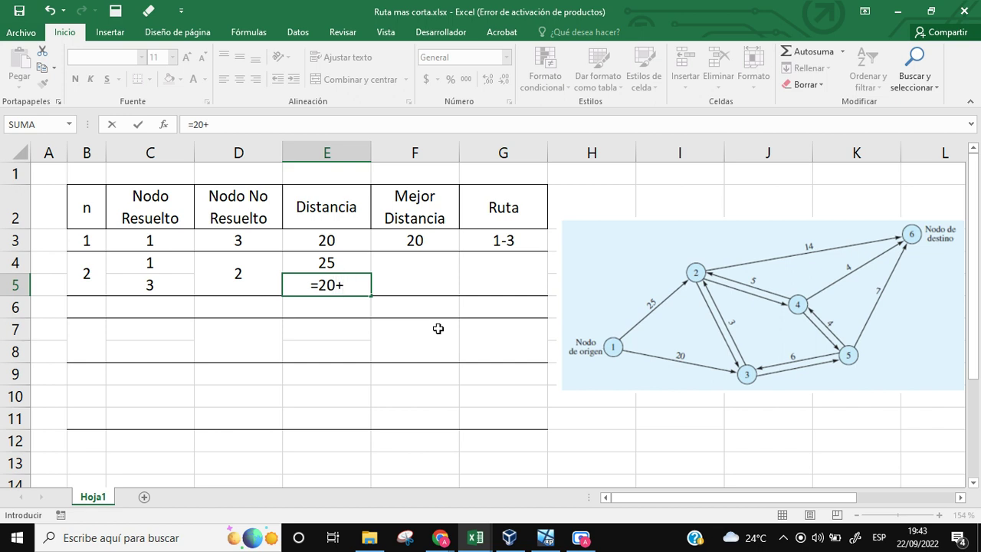
text(3)
key(BackSpace)
key(BackSpace)
key(BackSpace)
key(BackSpace)
key(BackSpace)
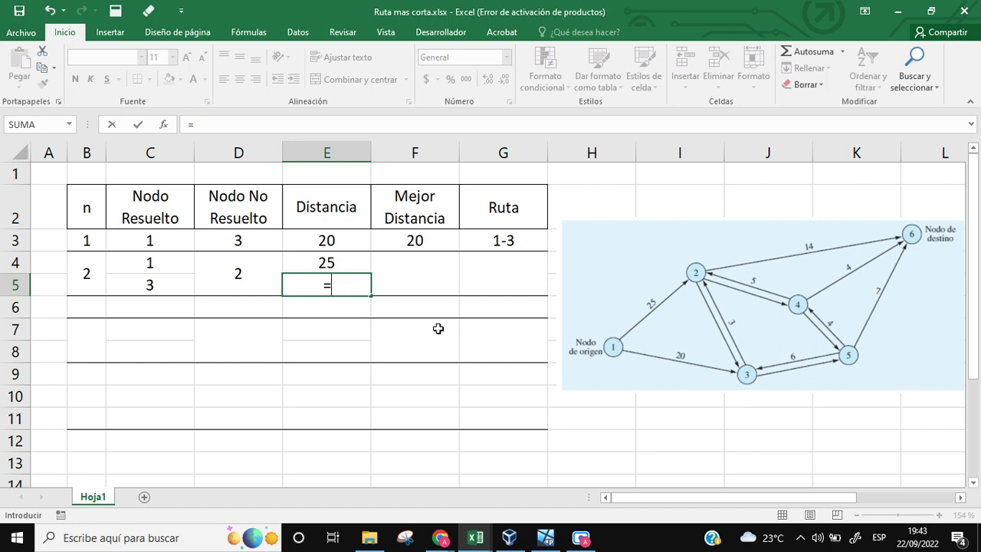
Step: Enter 20+3=23 as text for iteration 2's Distancia from node 3, then select that solved node's cell
text(20+3)
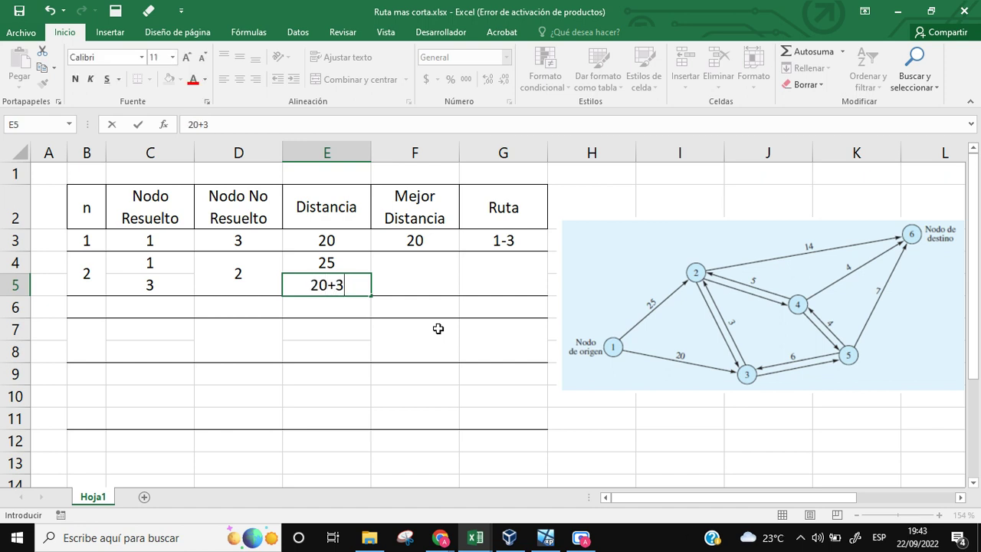
text(=23)
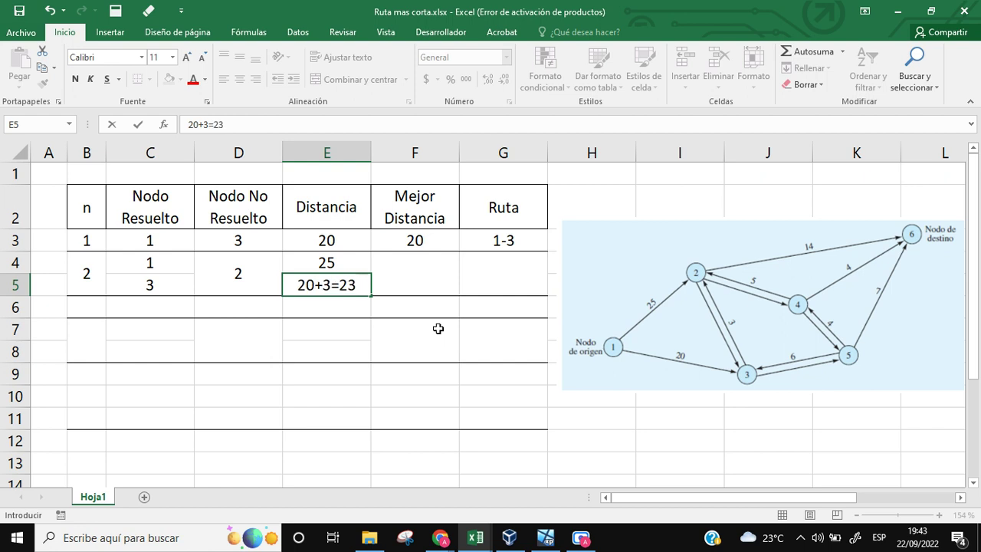
key(Return)
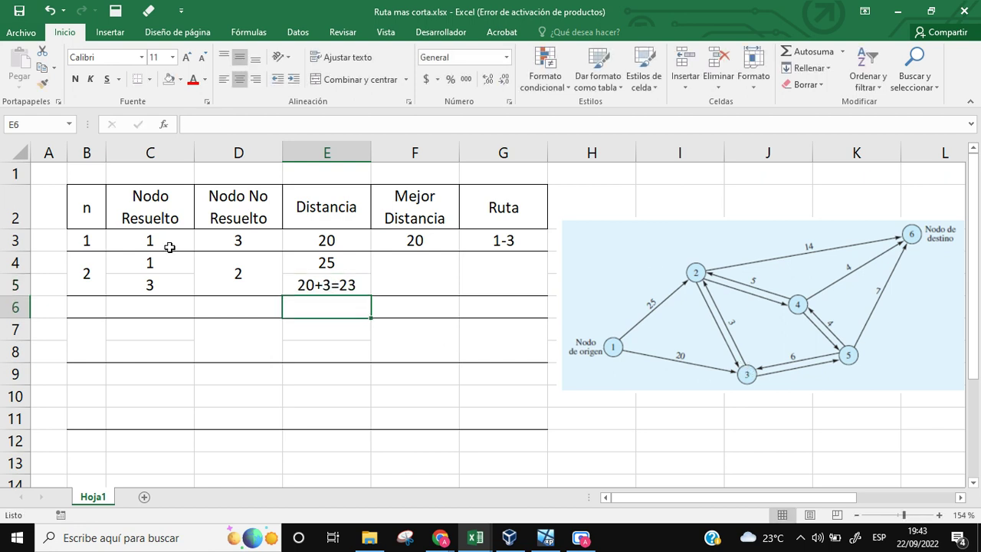
click(157, 283)
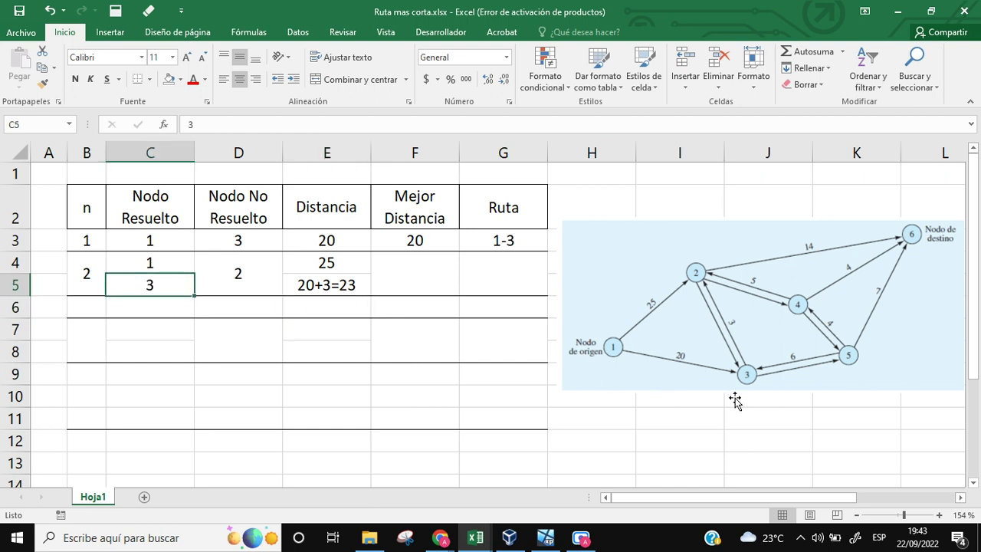
Step: Enter 23 as iteration 2's Mejor Distancia
click(428, 289)
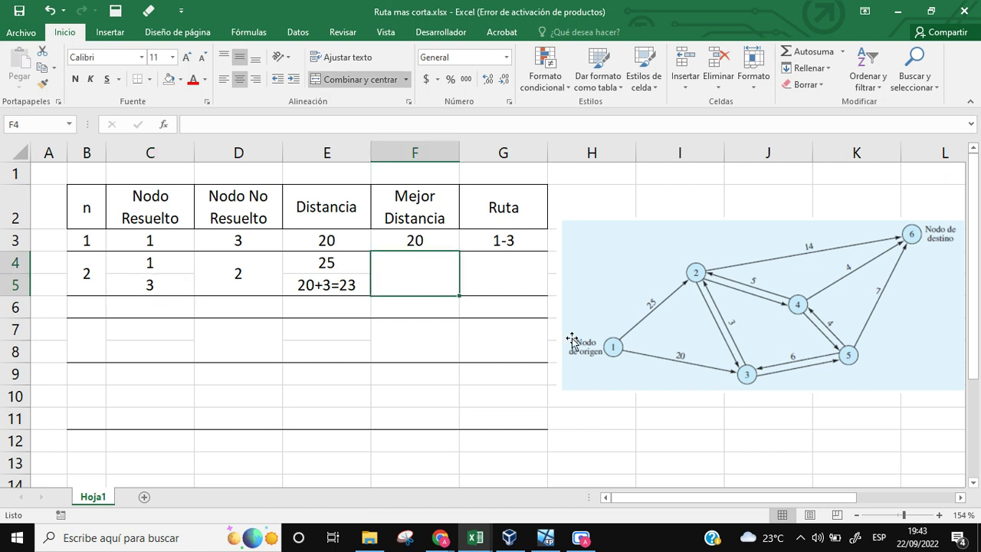
text(23)
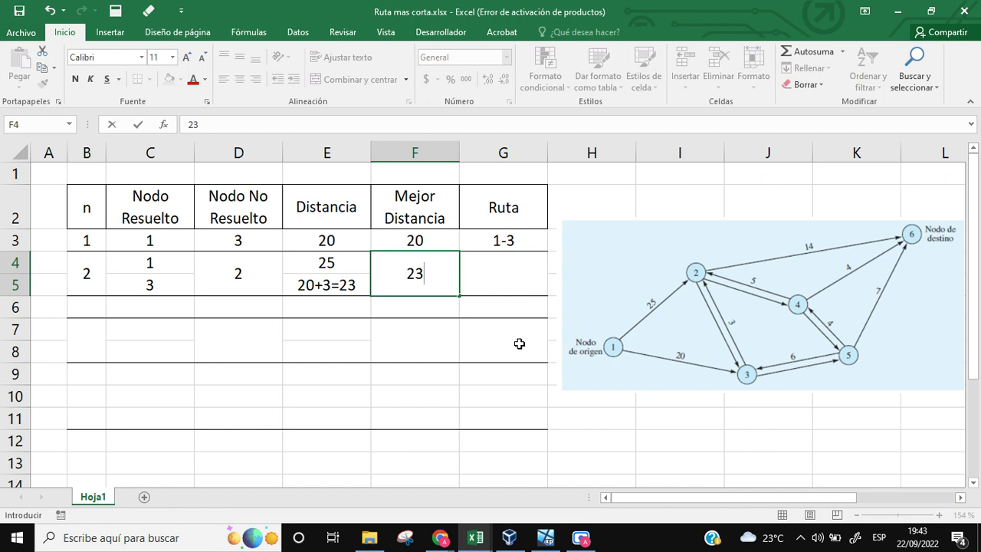
click(449, 334)
Step: Try to enter the route 1-3-2 directly in iteration 2's Ruta cell
click(486, 276)
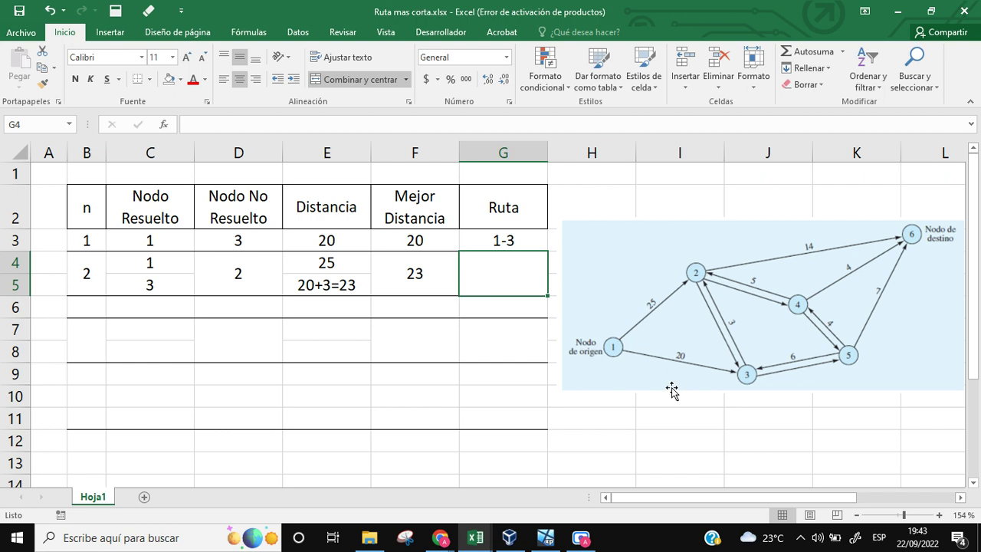
text(1-)
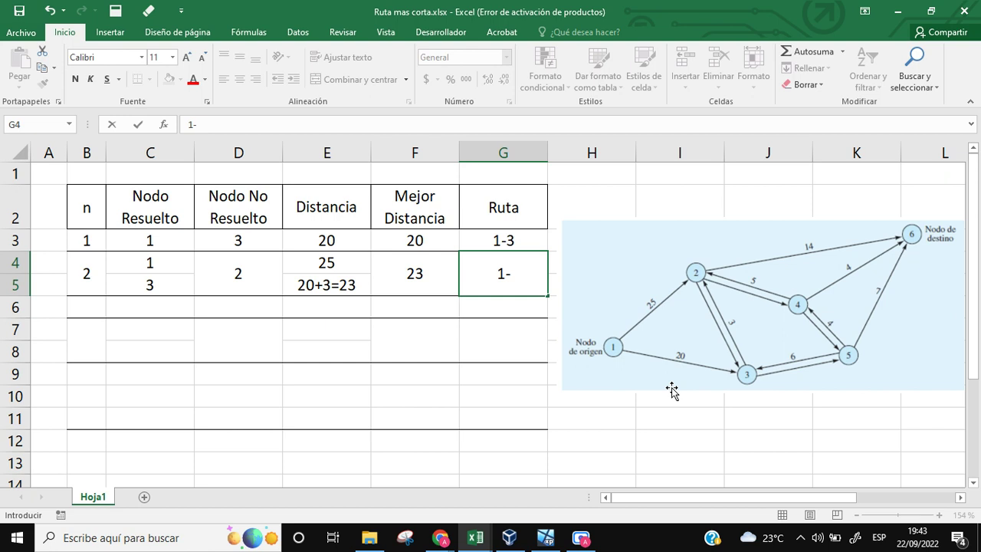
text(3)
text(-2)
key(Return)
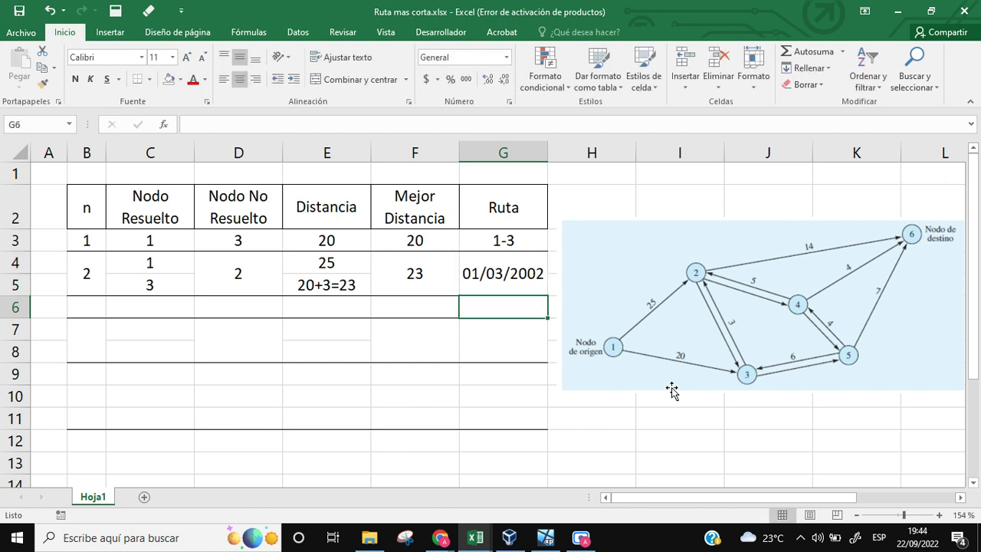
Step: Replace the date in iteration 2's Ruta cell with 1-3-2 stored as text
key(Up)
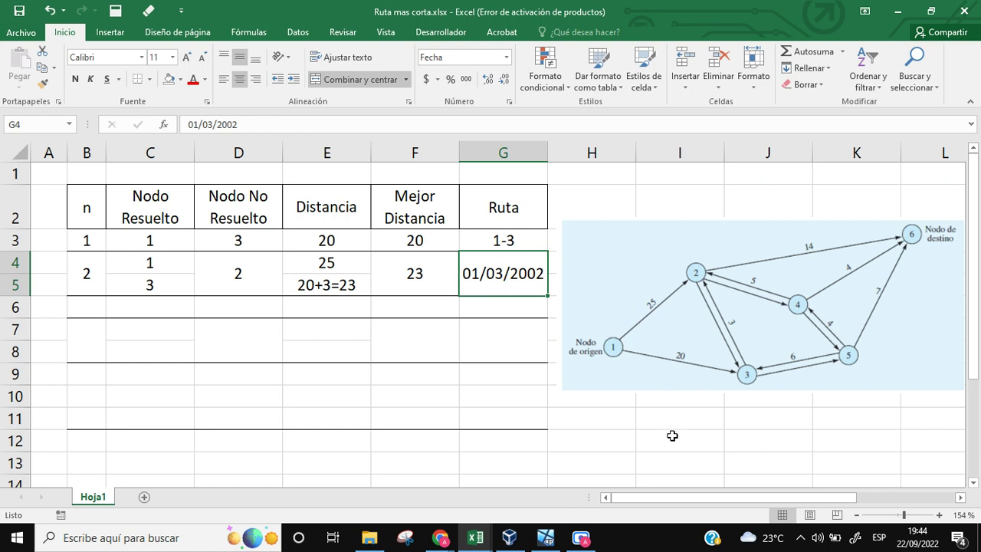
text(1-)
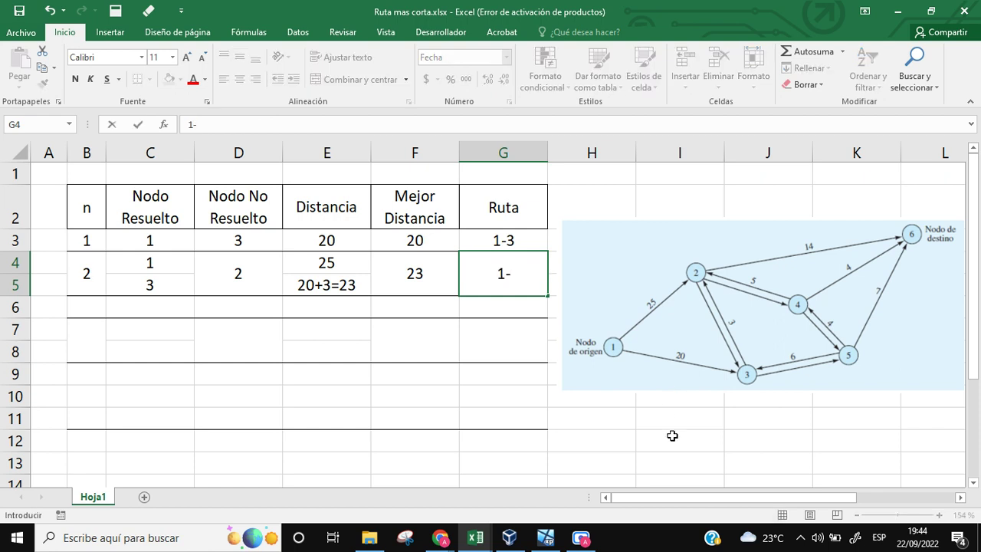
text(3-2)
click(189, 124)
text(')
key(Return)
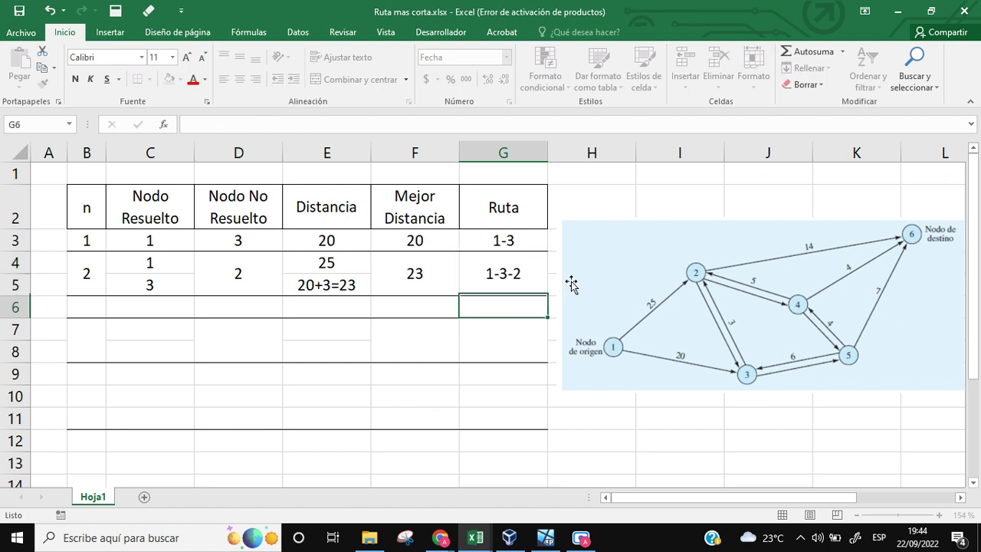
click(797, 439)
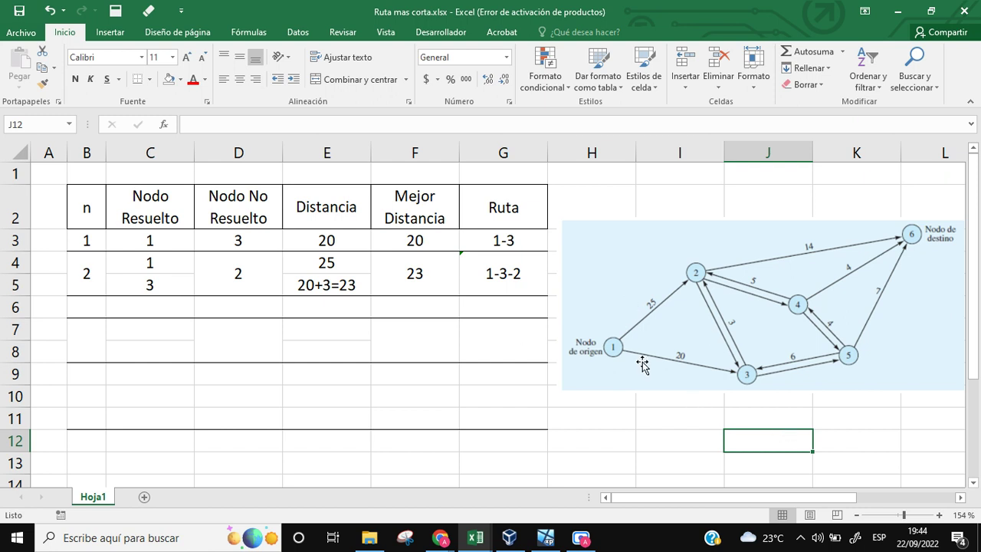
Step: Add iteration 3 to the n column with 3 as its Nodo Resuelto and 5 as its Nodo No Resuelto
click(237, 288)
click(238, 241)
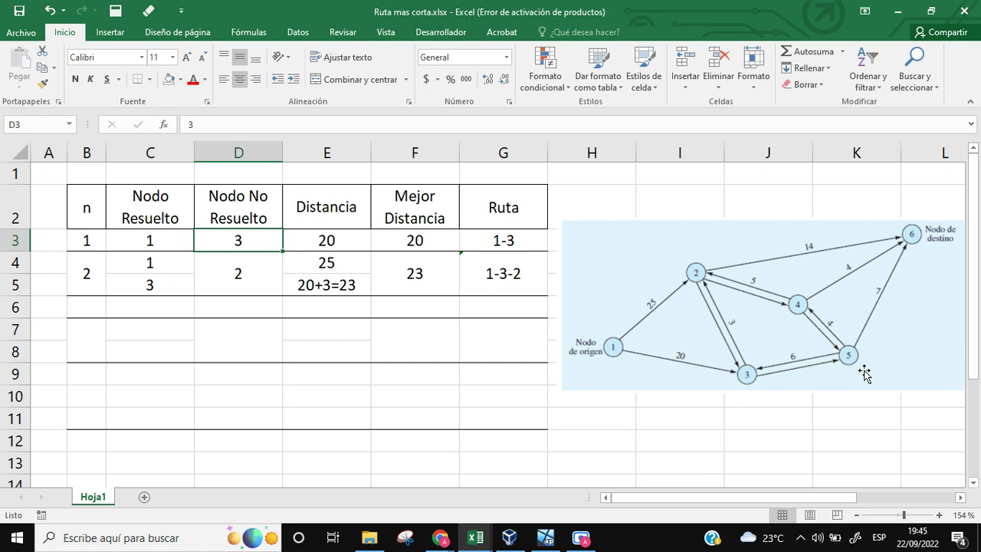
click(87, 309)
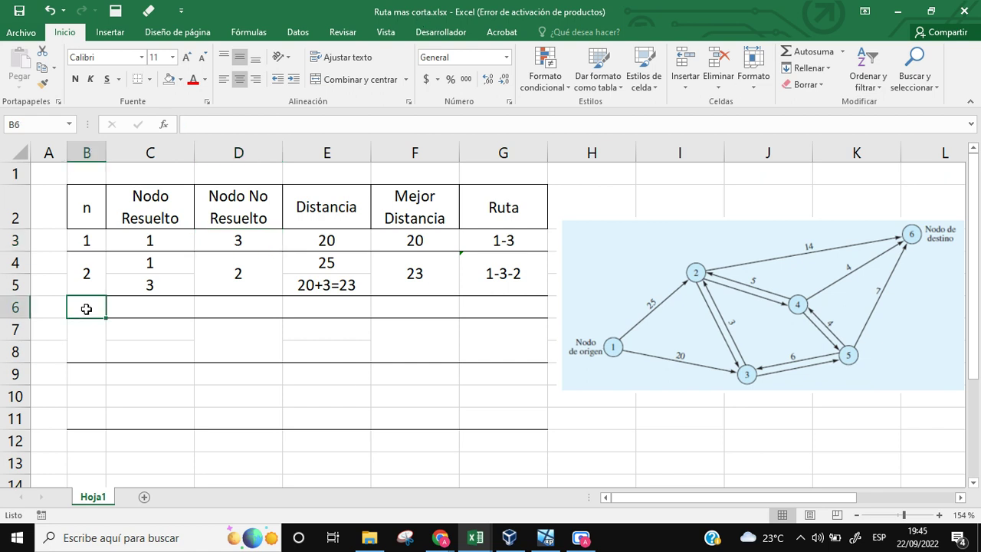
text(3)
key(Tab)
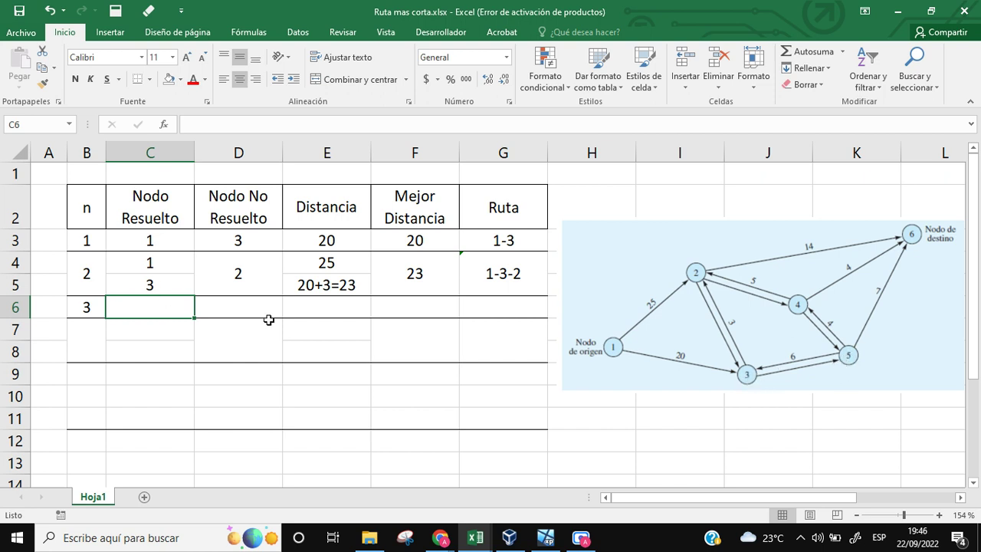
text(3)
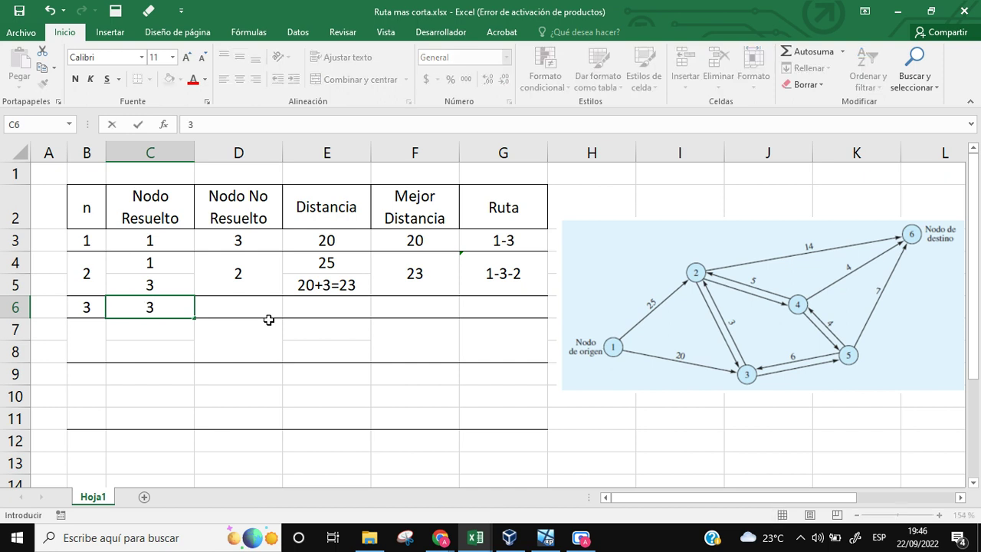
key(Tab)
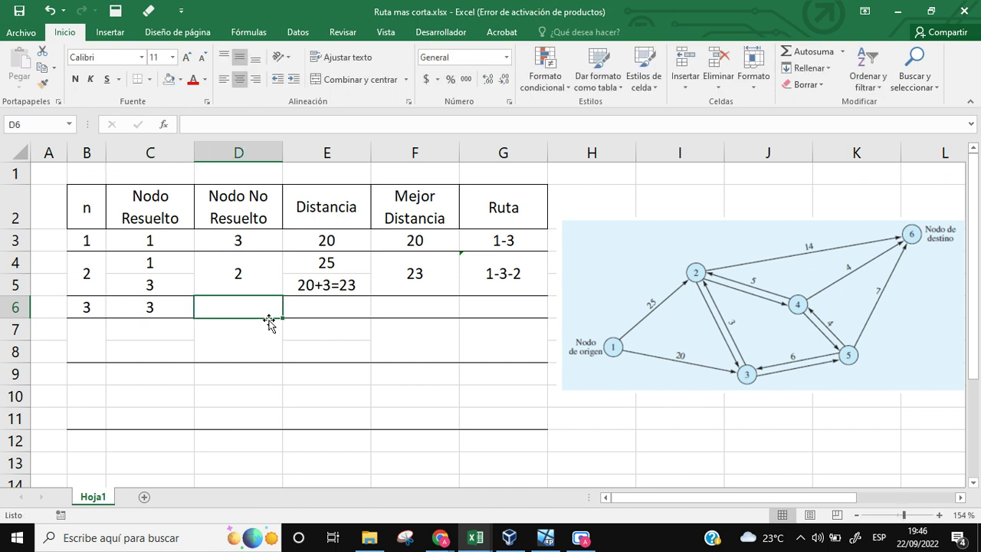
text(5)
key(Tab)
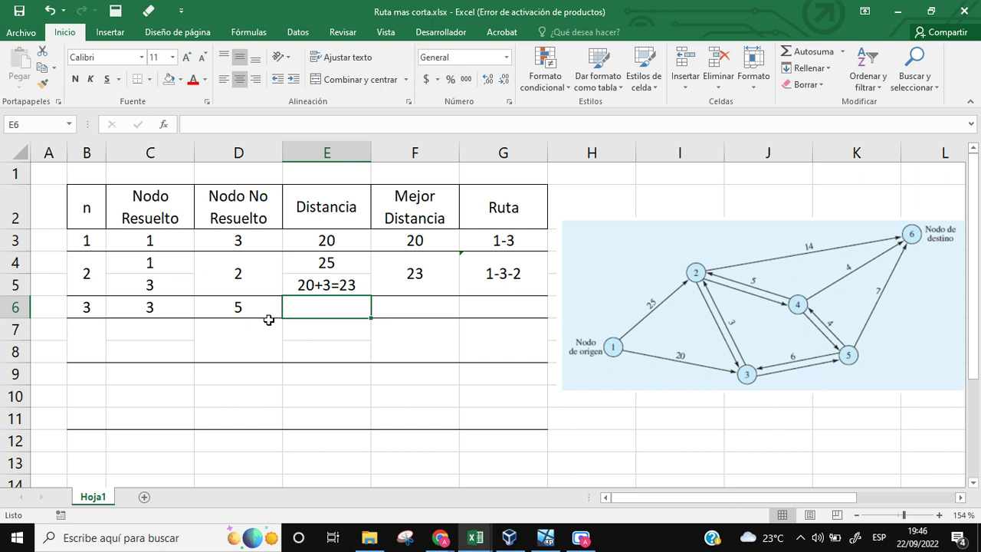
Step: For iteration 3, enter 20+6=26 as text for the Distancia and 26 as the Mejor Distancia
text(20)
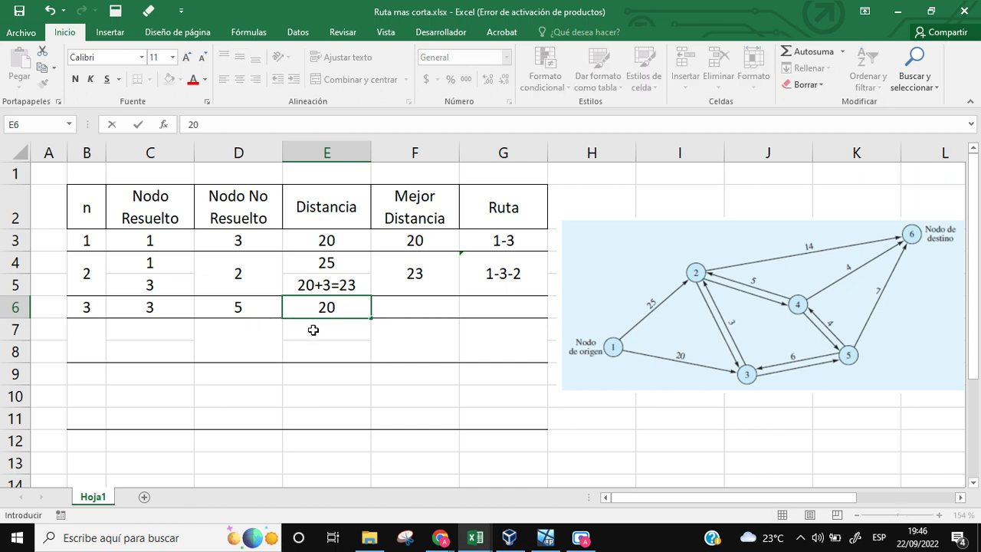
text(+)
text(6=26)
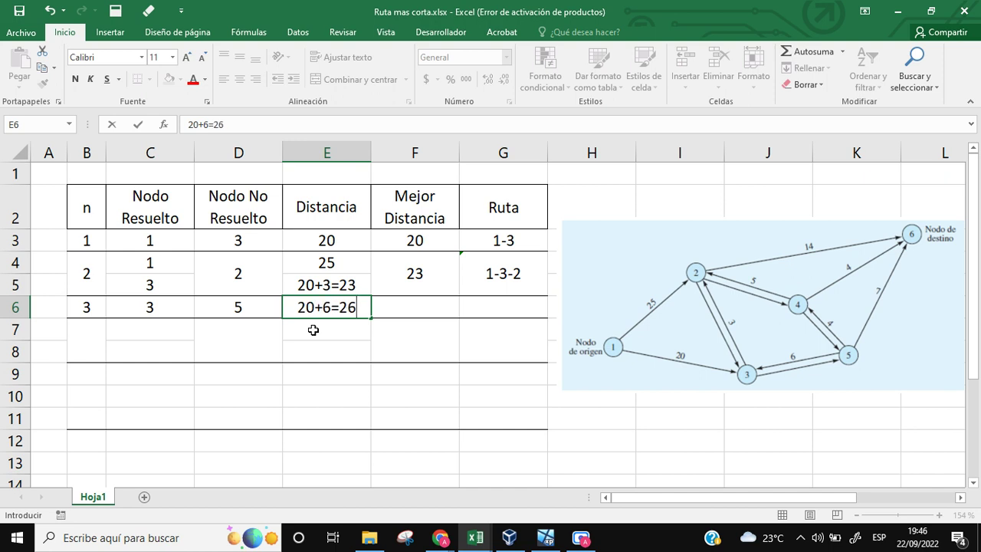
key(Return)
click(406, 310)
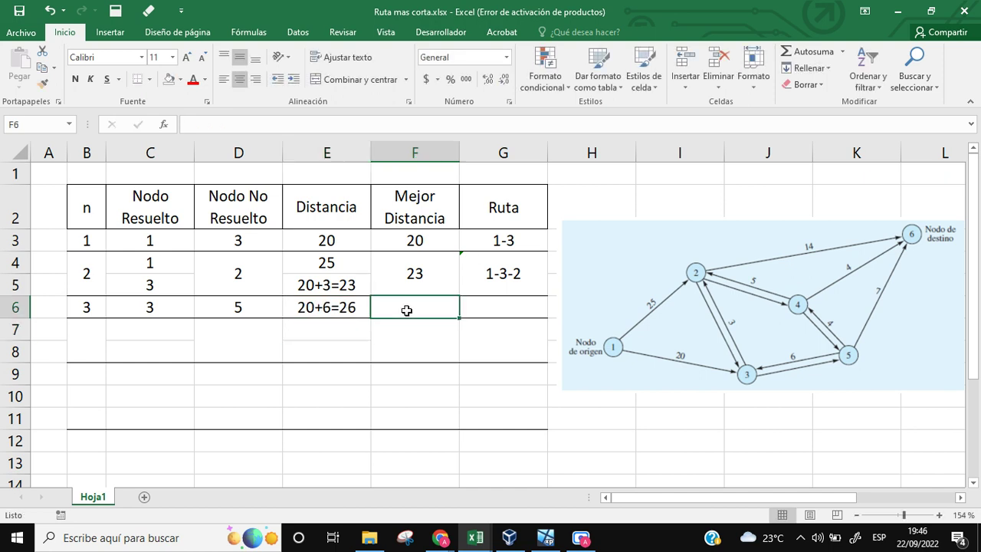
text(26)
click(437, 358)
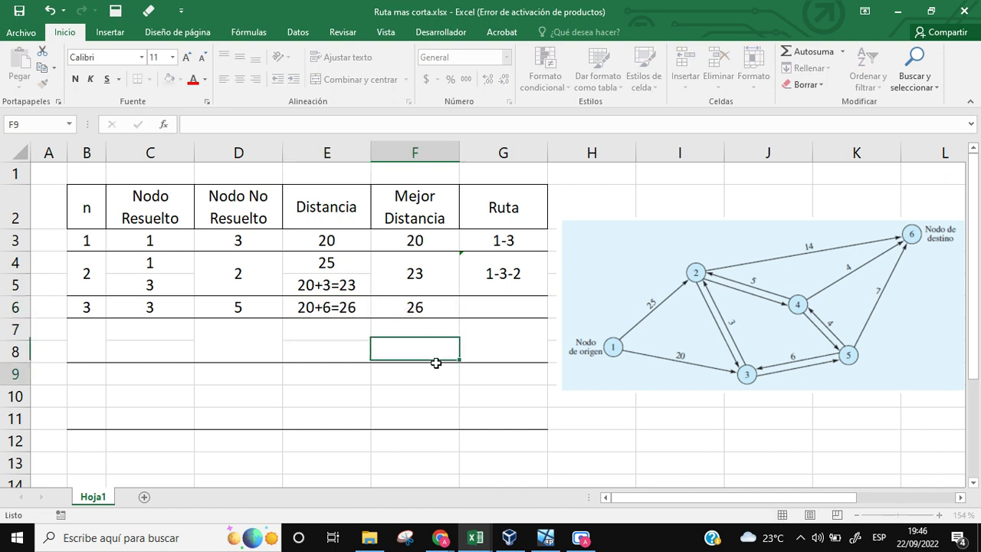
key(Return)
Step: Enter 1-3-5 as text in iteration 3's Ruta cell, with a hyphen between every node
click(490, 306)
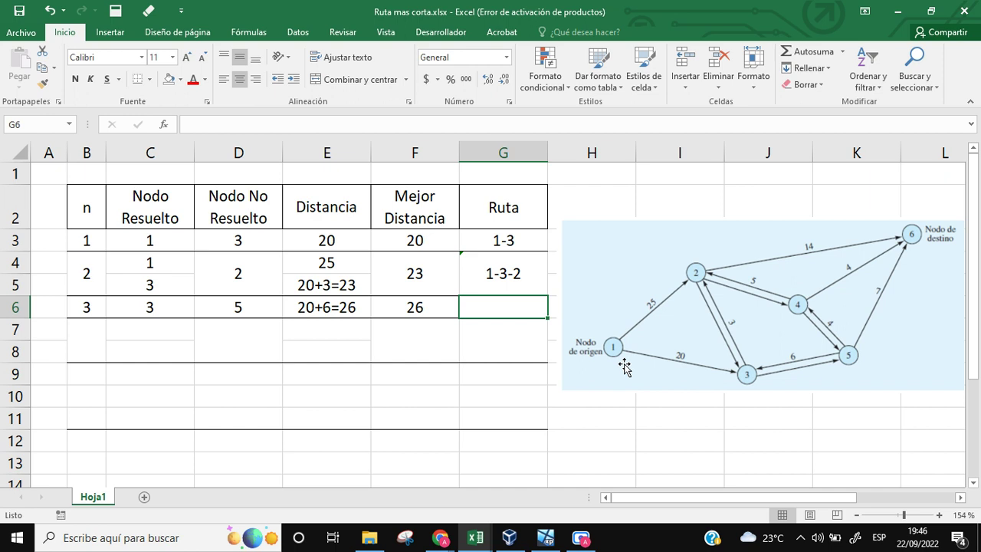
text('1-3'5)
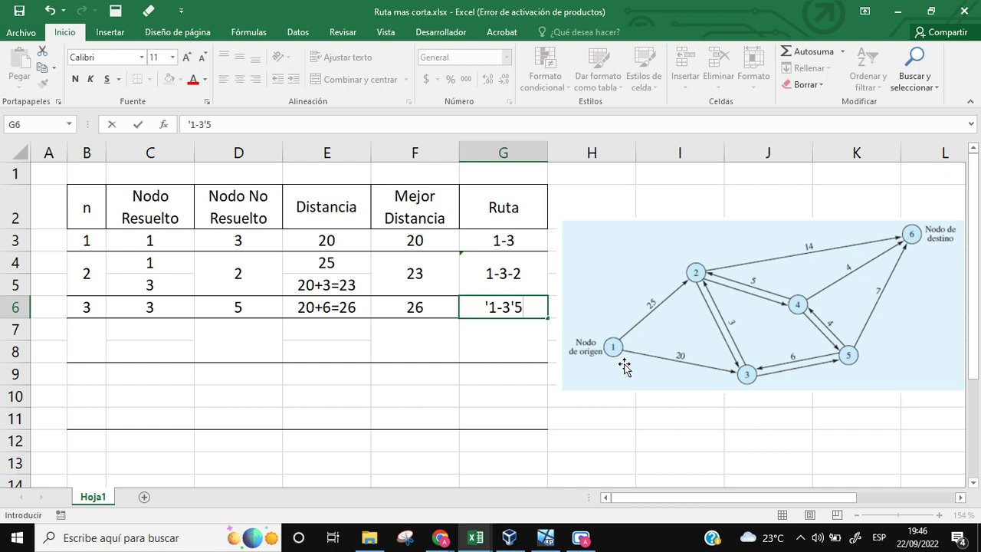
key(Return)
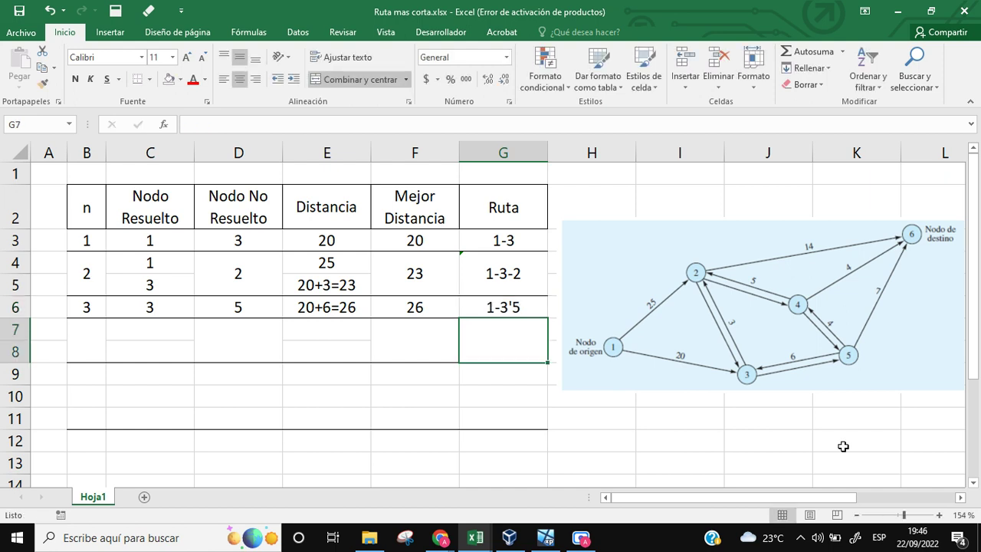
double_click(509, 307)
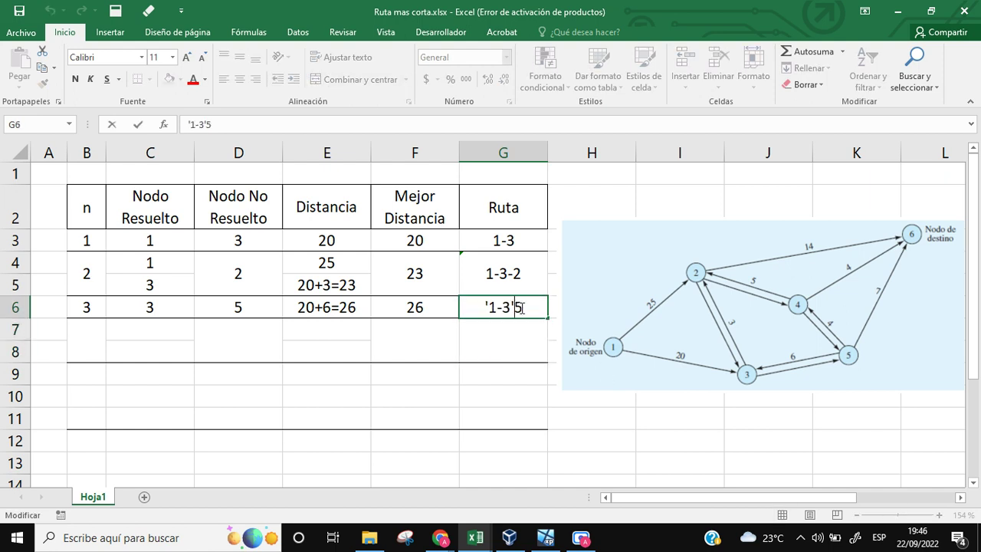
key(Delete)
text(-)
key(Return)
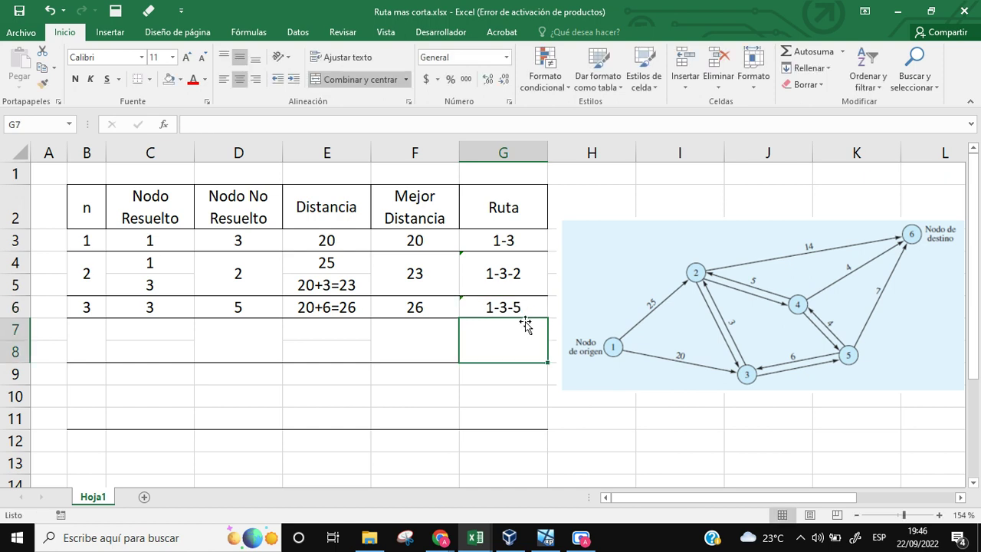
Step: Add iteration 4 to the n column and enter 2 and 5 as its two Nodo Resuelto values
click(88, 334)
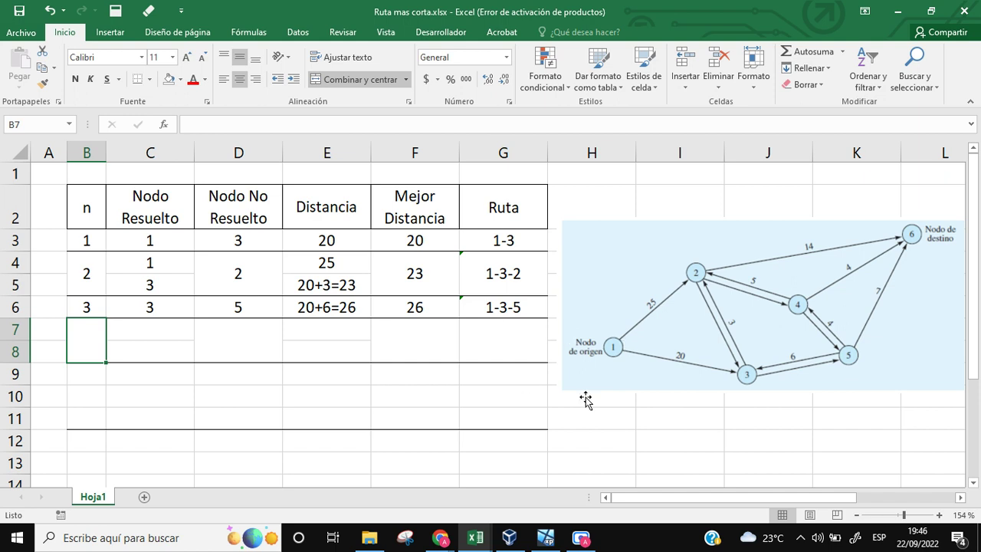
text(4)
click(160, 330)
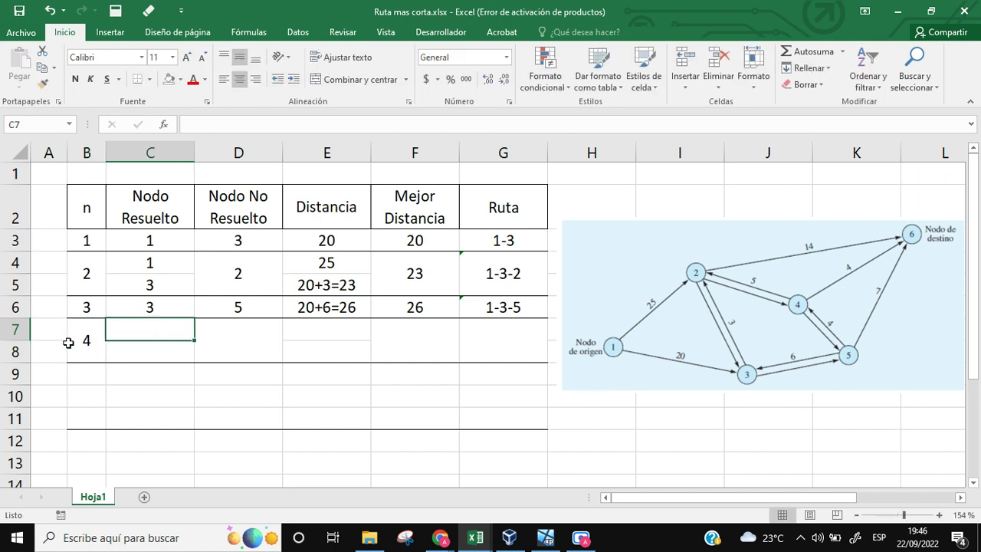
drag(74, 236, 85, 411)
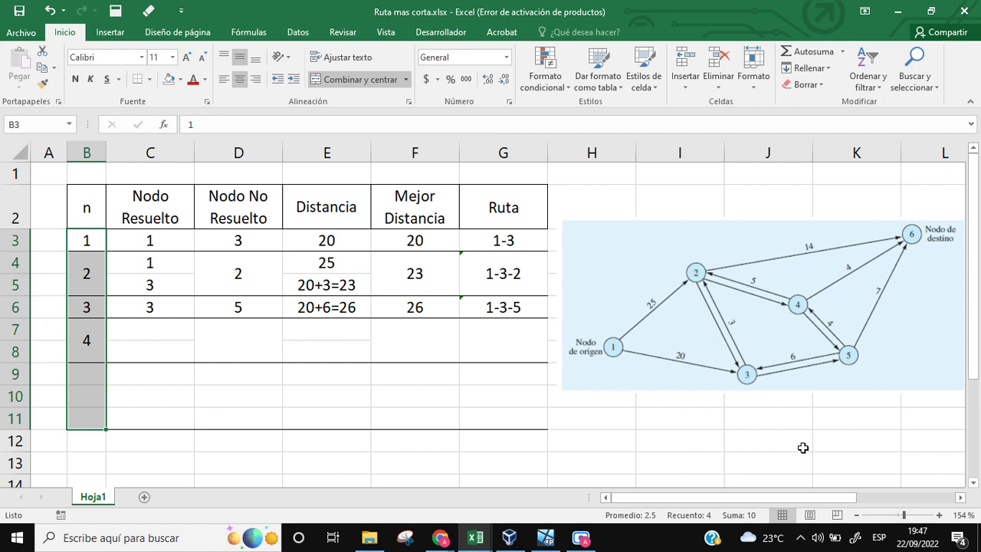
click(173, 334)
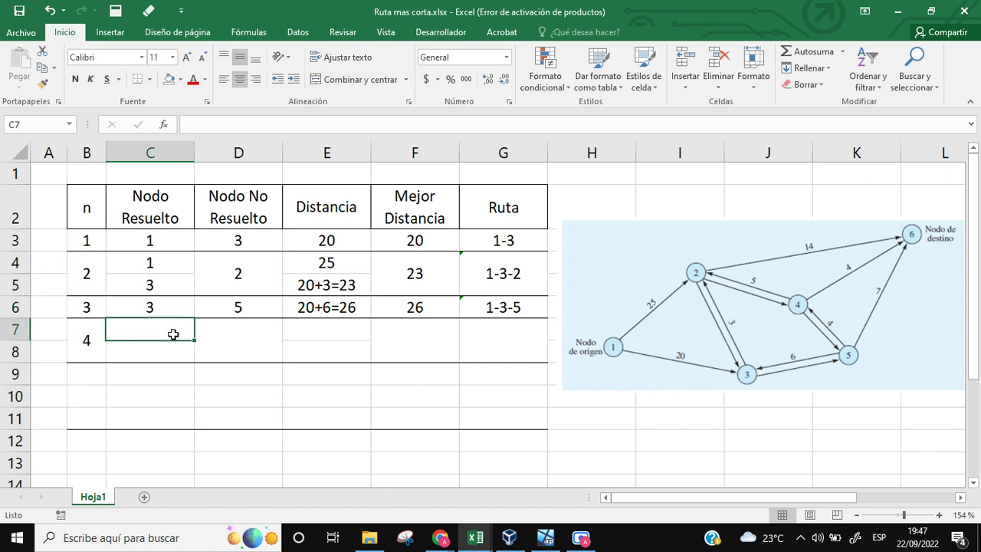
text(2)
key(Return)
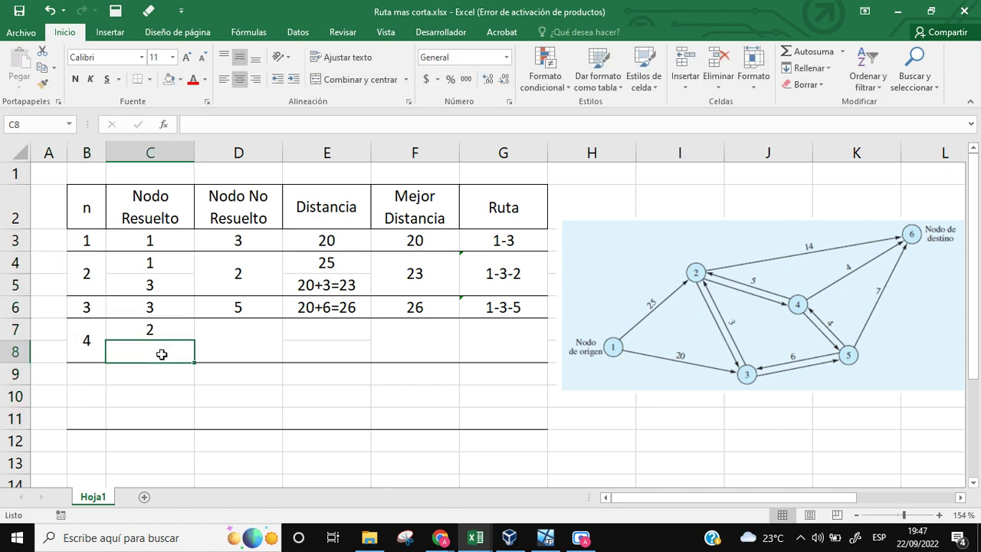
text(5)
click(239, 400)
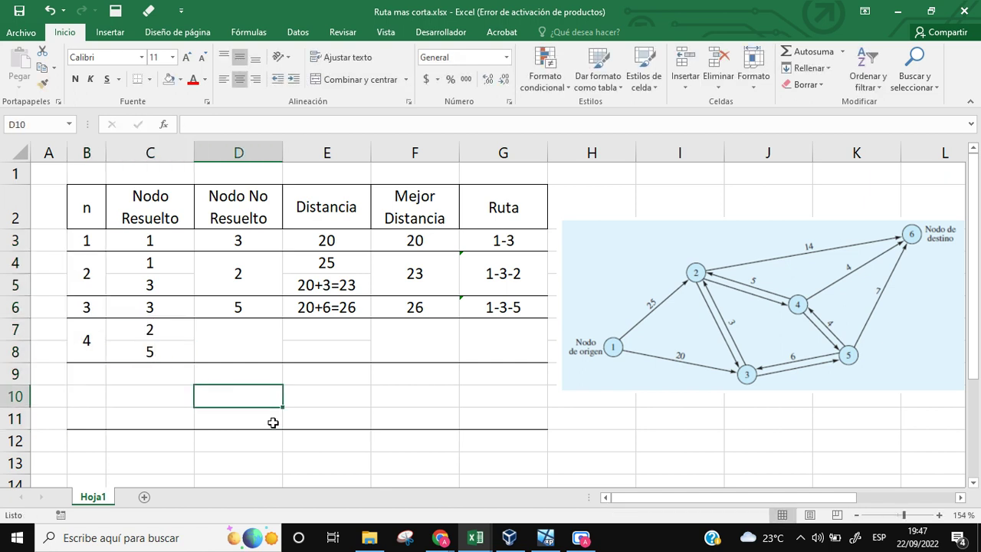
Step: For iteration 4, enter 4 as the Nodo No Resuelto and 23+5=28 as text for the Distancia from node 2
click(259, 343)
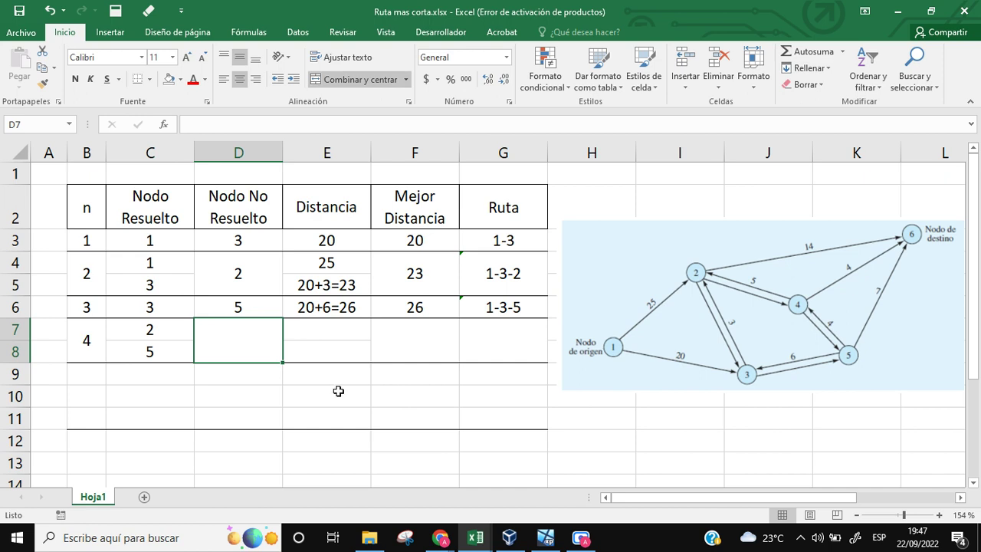
text(4)
click(327, 340)
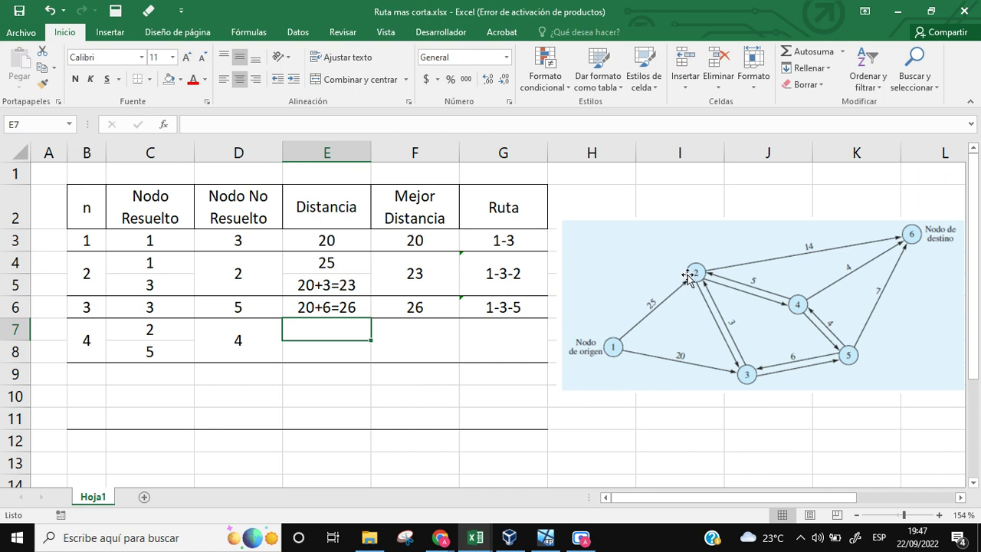
mouse_move(419, 282)
mouse_down()
mouse_move(508, 282)
mouse_move(419, 280)
mouse_up()
click(302, 327)
text(23+)
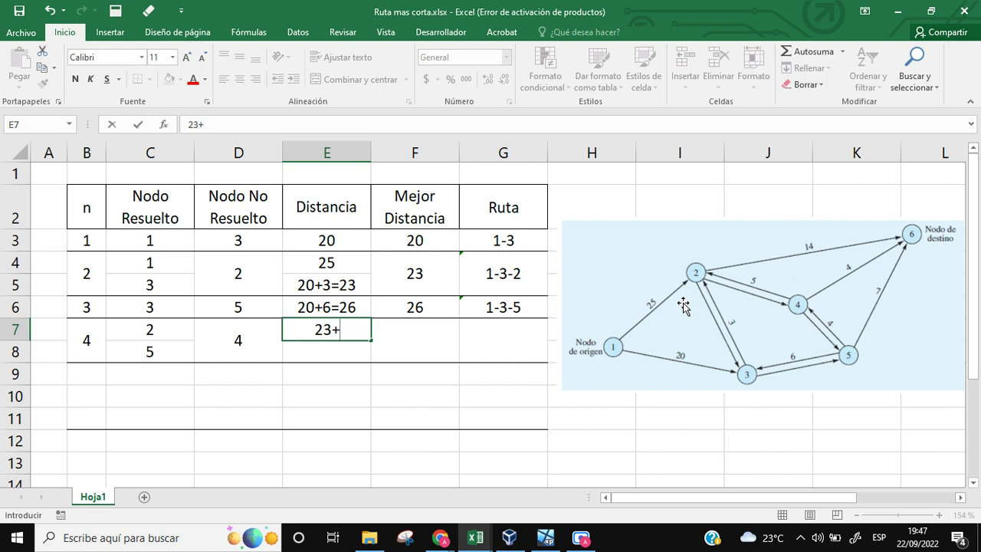
text(5=28)
key(Return)
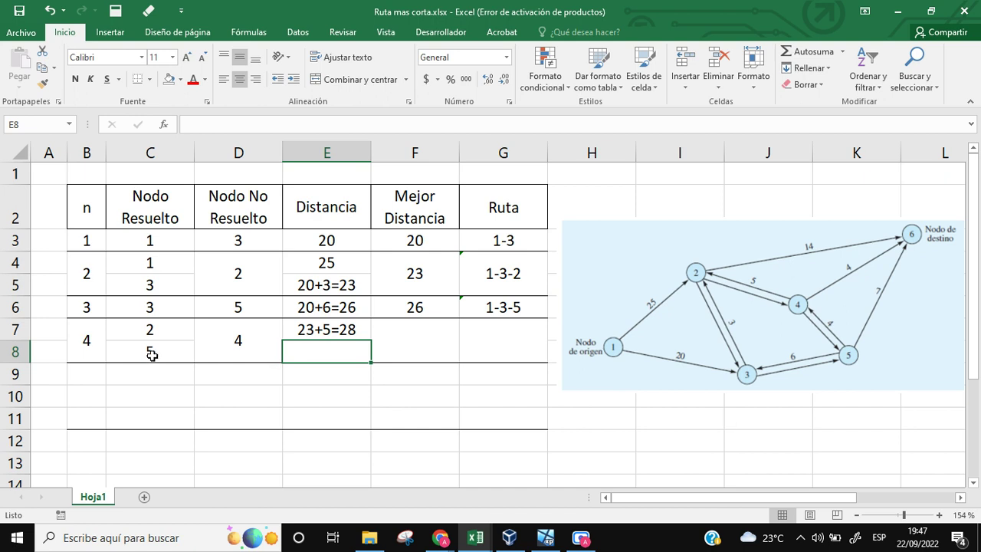
Step: For iteration 4, enter 26+4=30 as text for the Distancia from node 5
drag(509, 310, 418, 308)
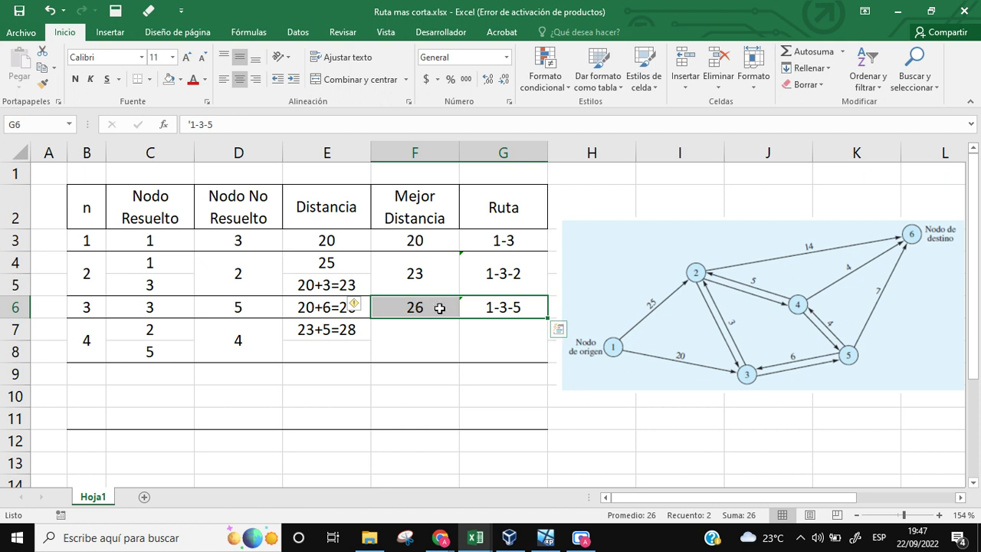
click(325, 356)
text(26)
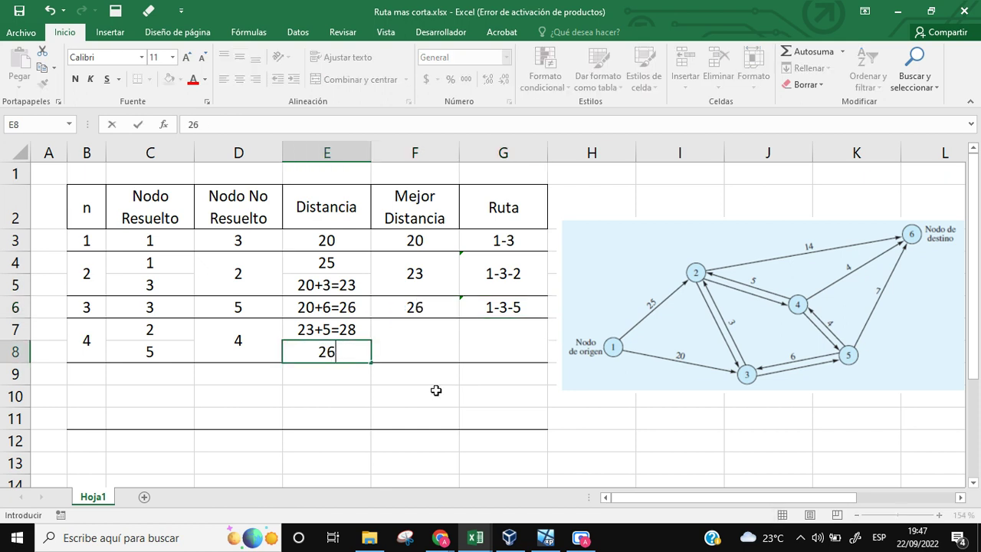
text(+)
text(4=30)
key(Return)
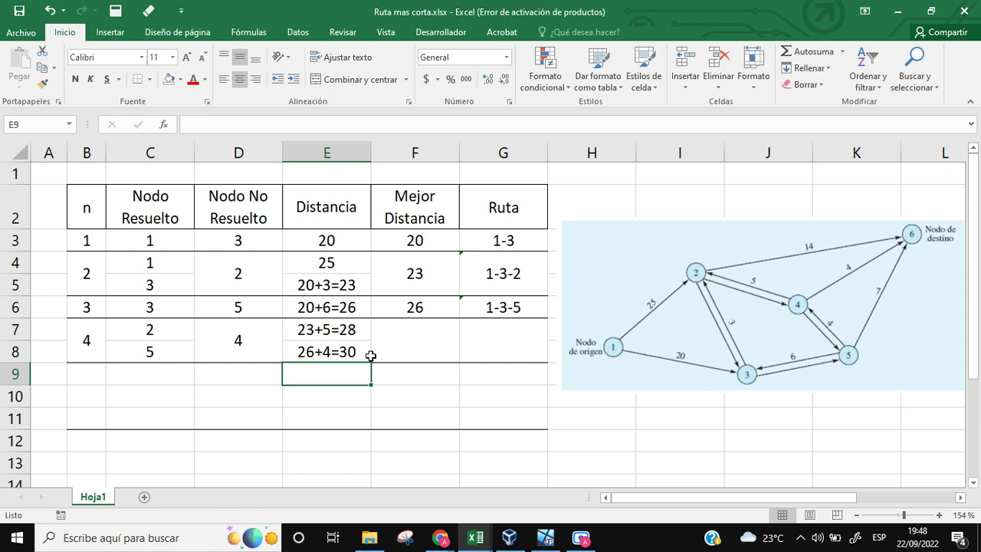
Step: For iteration 4, enter 28 as the Mejor Distancia and 1-3-2-4 as text for the Ruta
click(419, 349)
text(28)
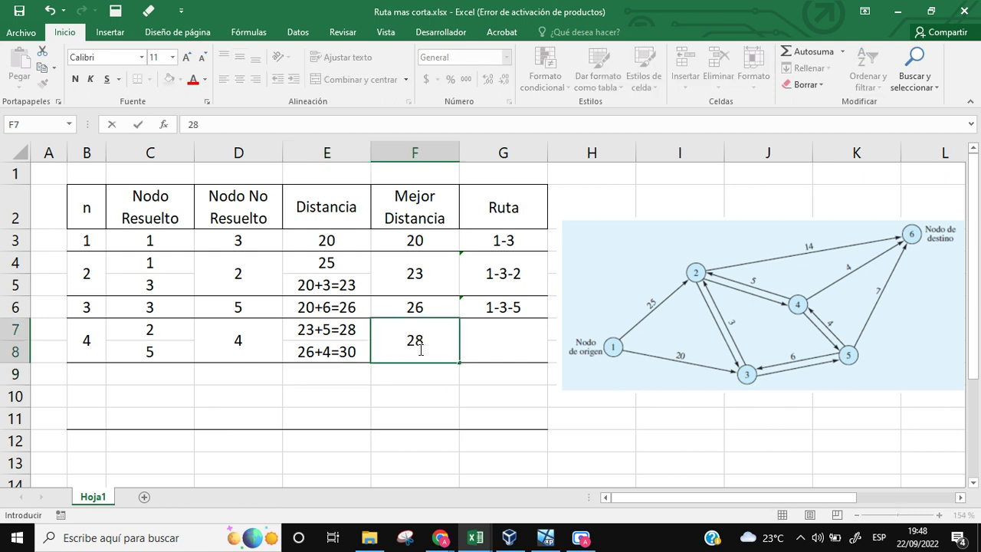
click(511, 345)
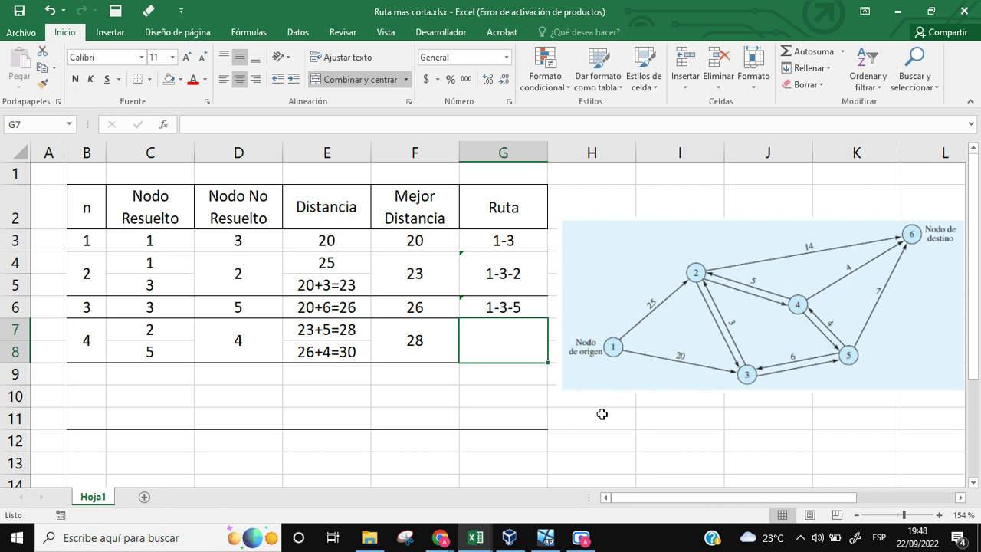
text('1-3-2)
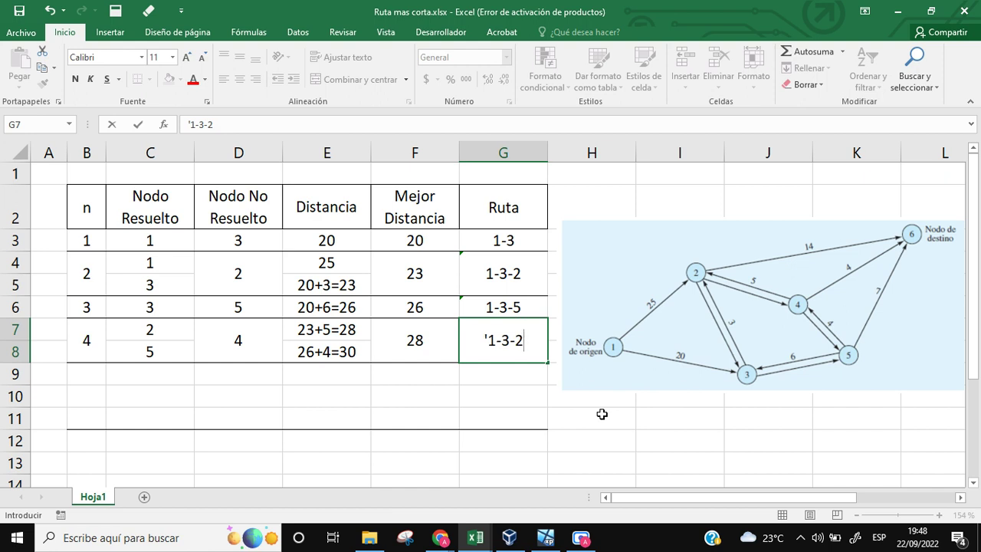
text(-4)
key(Return)
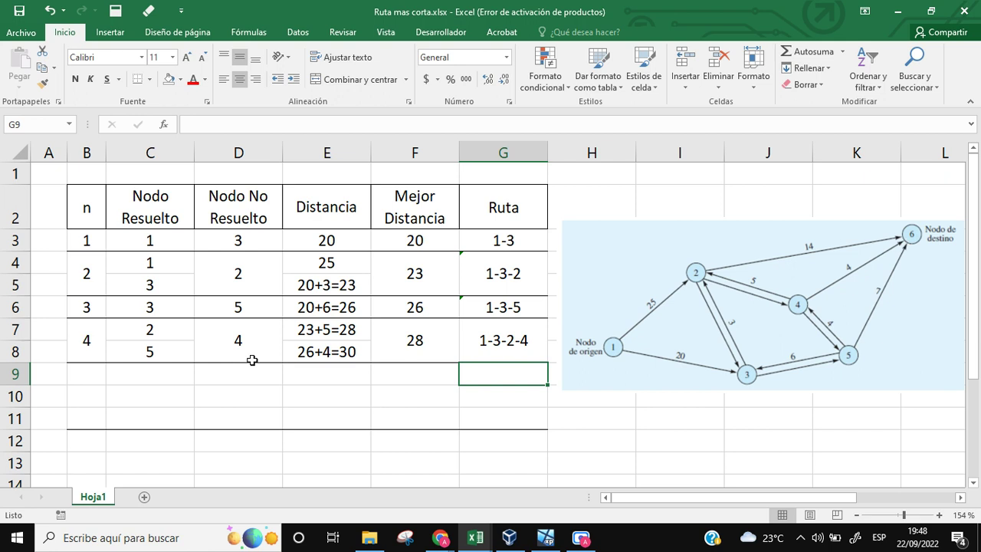
Step: Add iteration 5 to the middle row of the last block's n column and enter 2, 4 and 5 as its Nodo Resuelto values
click(93, 402)
text(5)
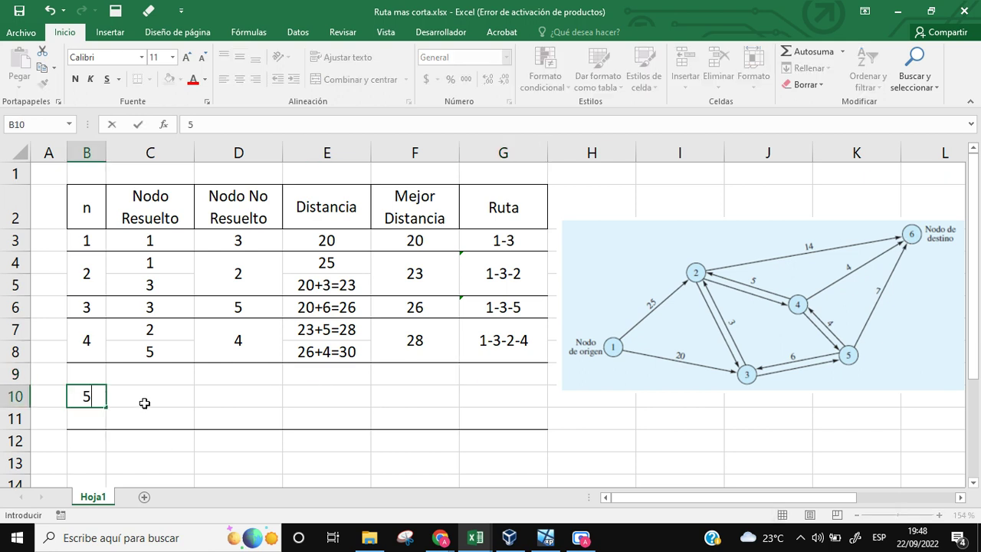
click(145, 397)
click(164, 378)
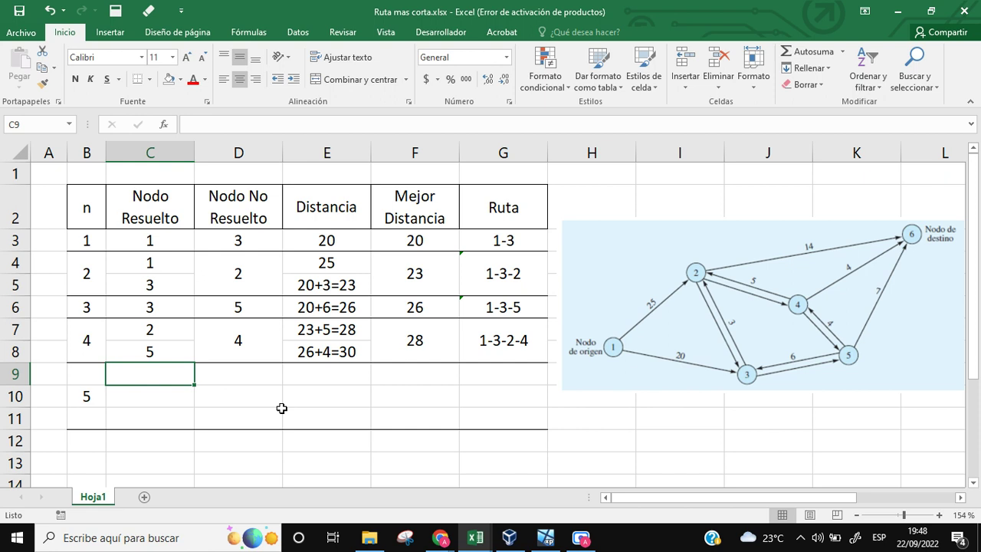
text(2)
key(Return)
text(4)
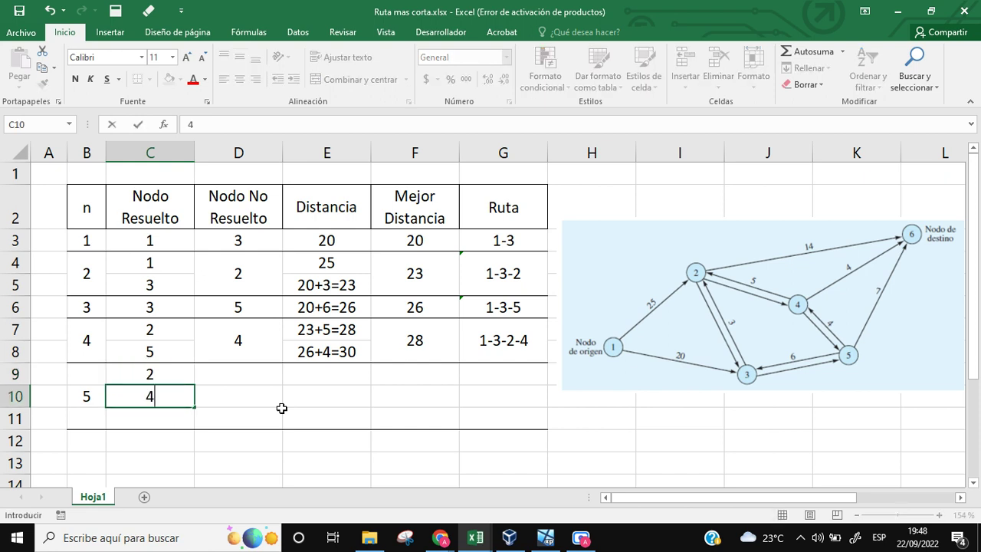
key(Return)
text(5)
key(Return)
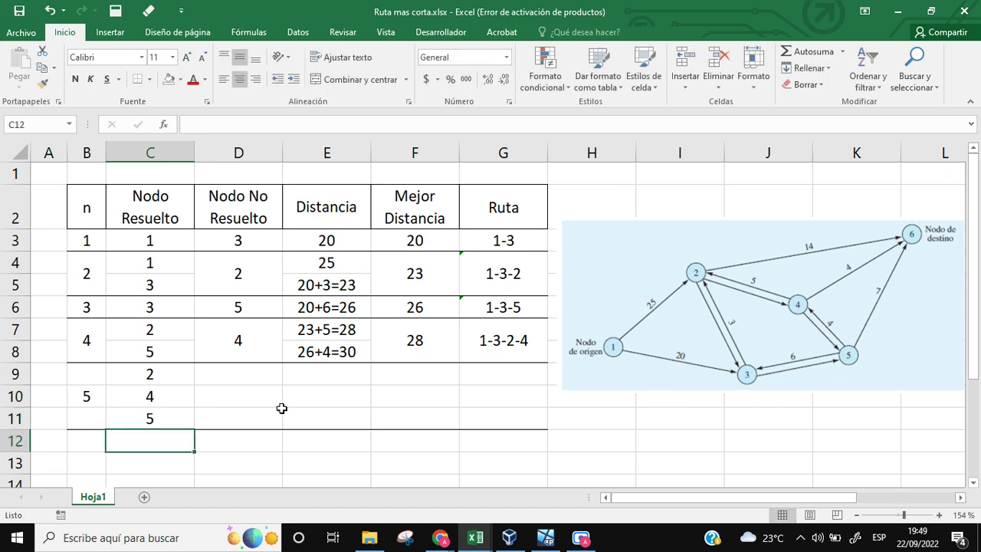
Step: Enter 6 as iteration 5's Nodo No Resuelto, in the middle row of its block
key(Up)
key(Up)
key(Right)
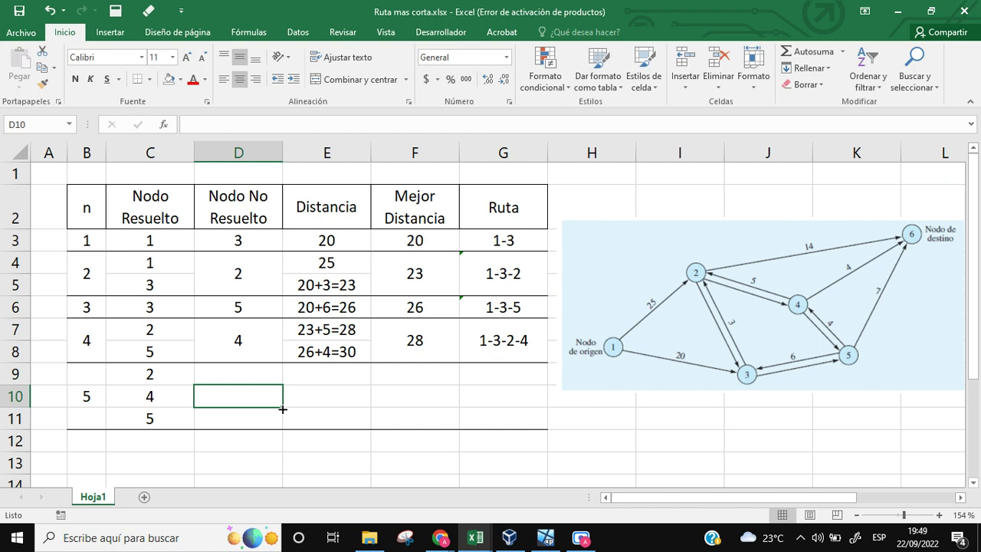
text(6)
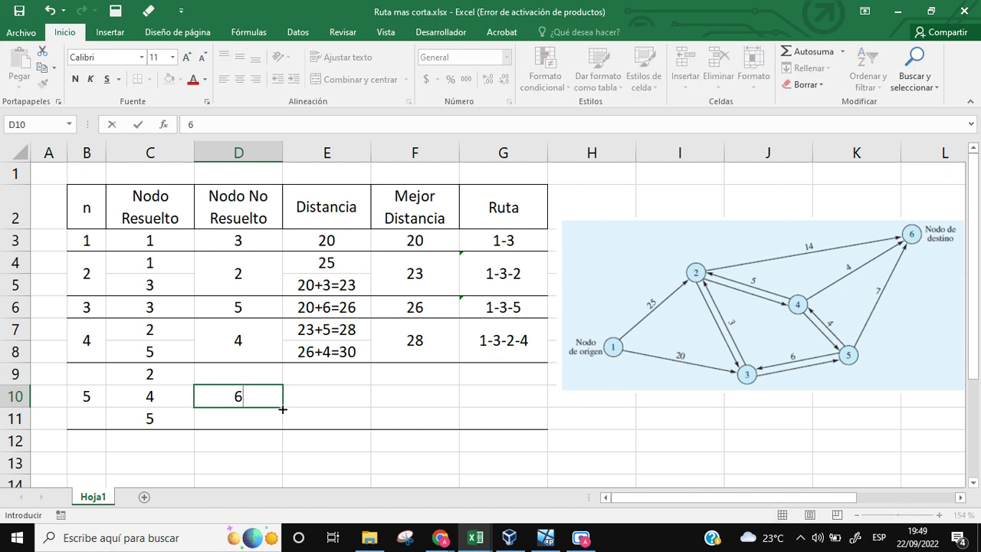
Step: For iteration 5, enter 23+14=37 as text for the Distancia from node 2
key(Right)
key(Up)
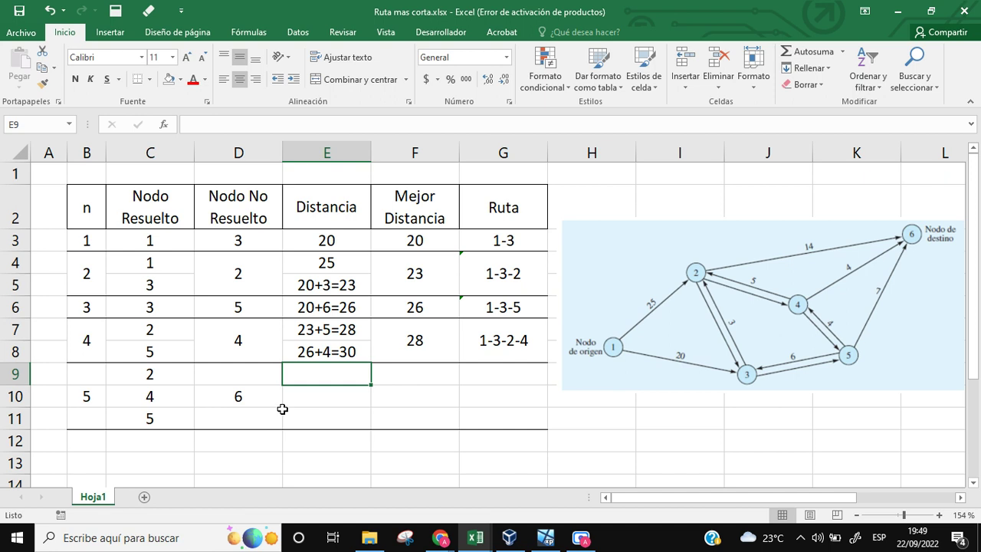
click(410, 273)
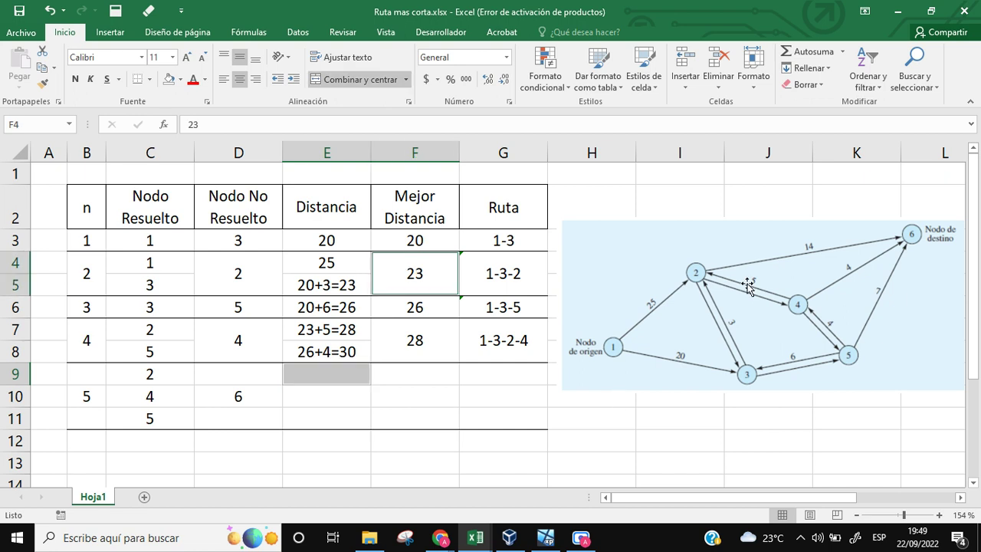
click(325, 376)
text(23+)
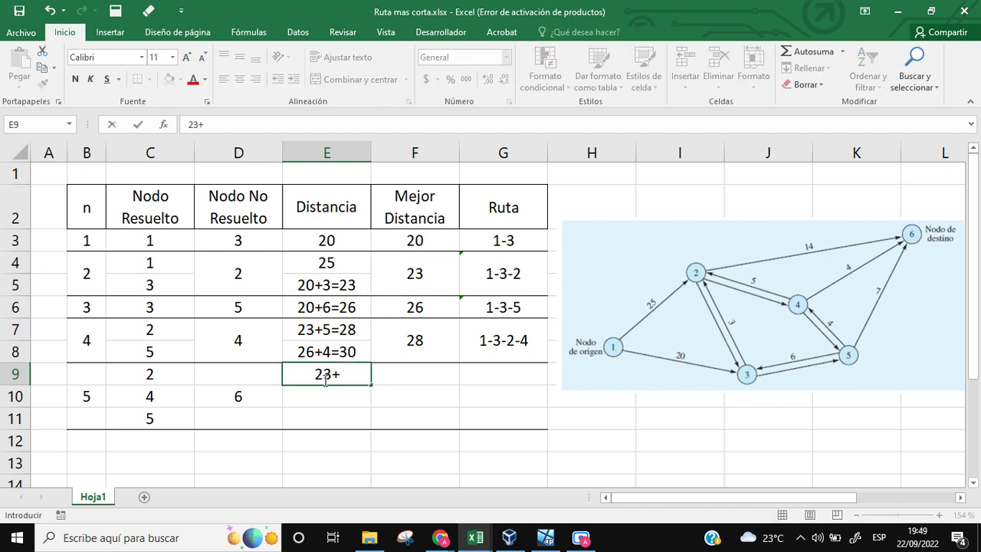
text(14=37)
key(Return)
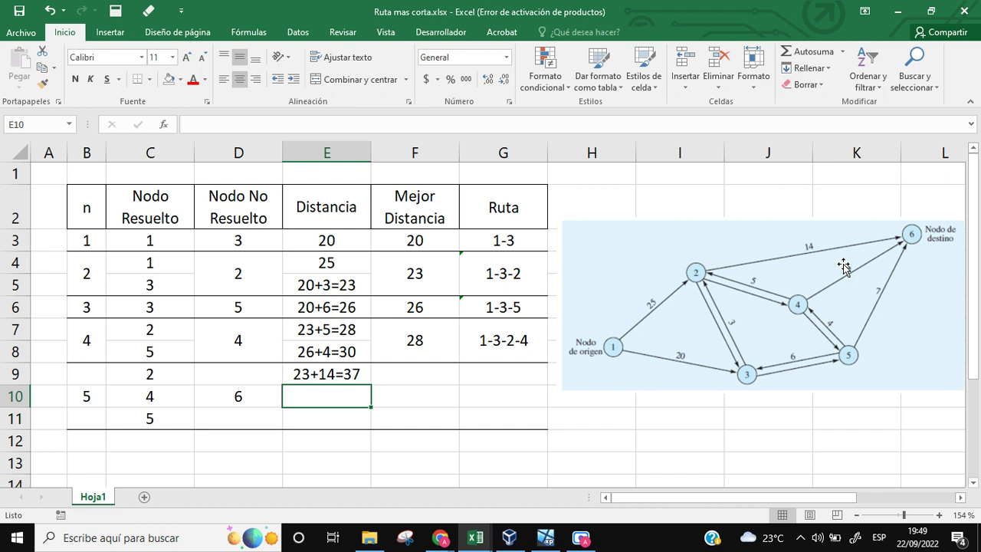
Step: For iteration 5, enter 28+4=32 and 26+7=33 as text for the Distancia from nodes 4 and 5
click(398, 345)
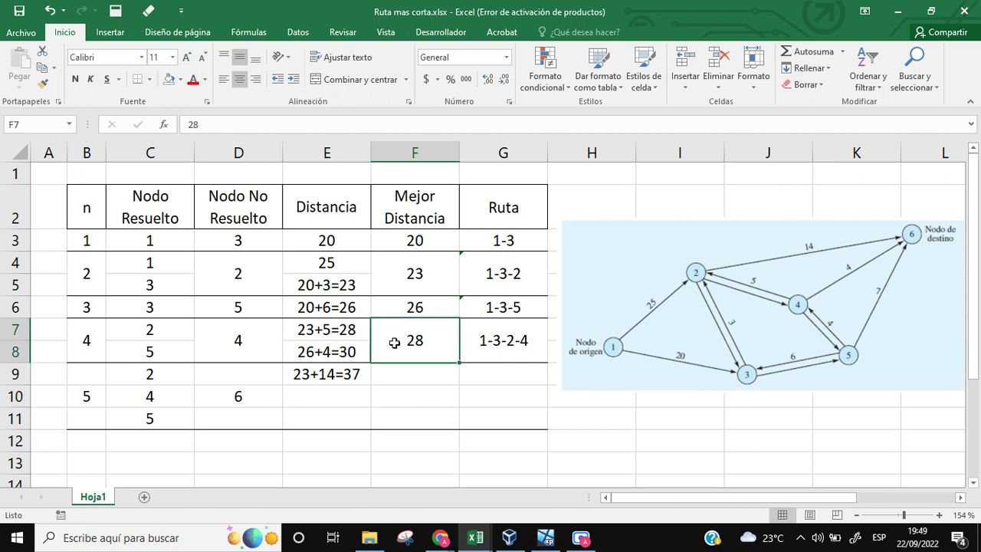
click(329, 392)
text(28+)
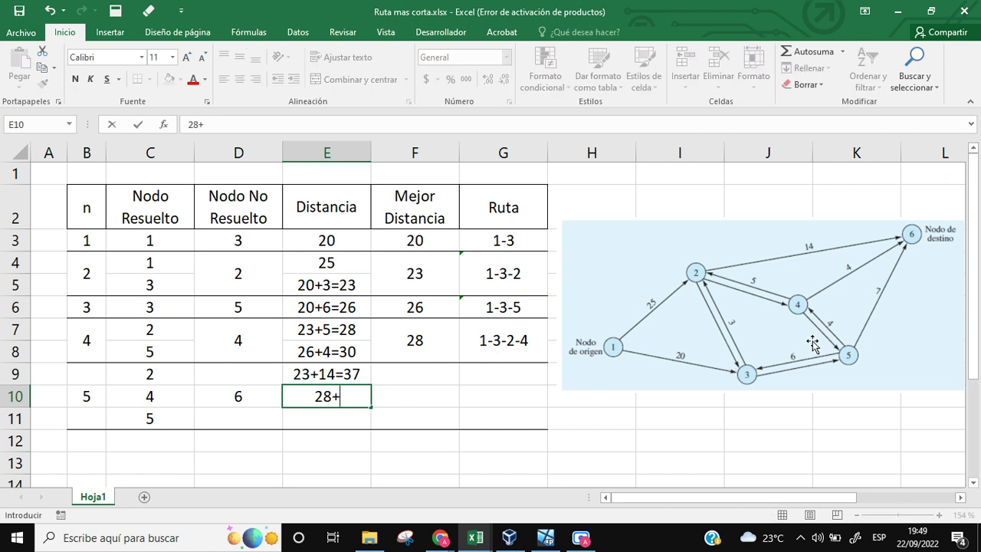
text(4=32)
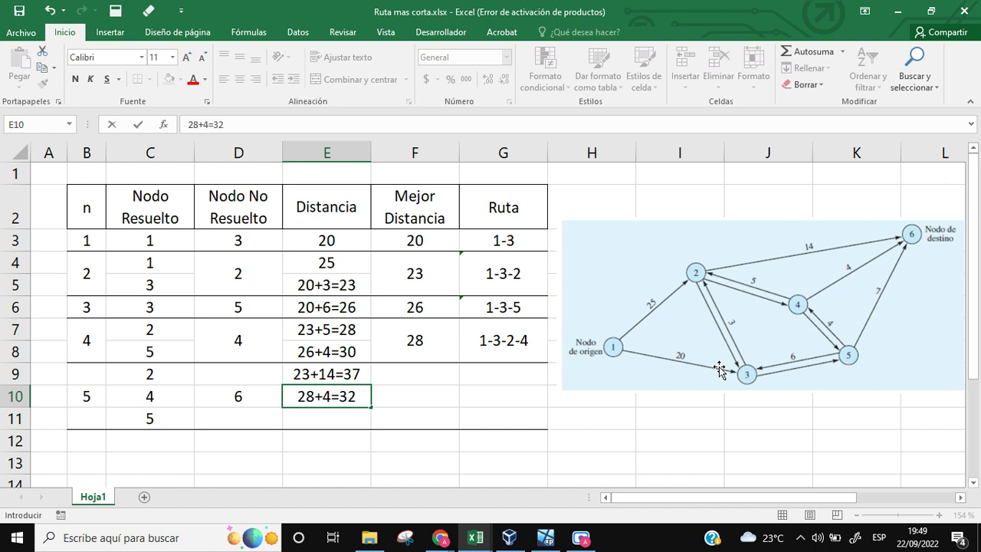
key(Return)
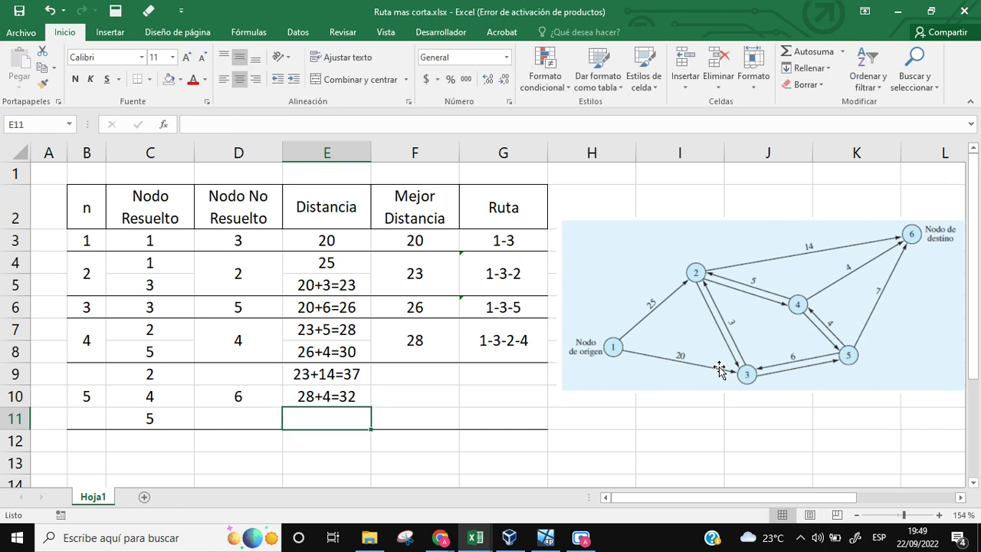
text(26+)
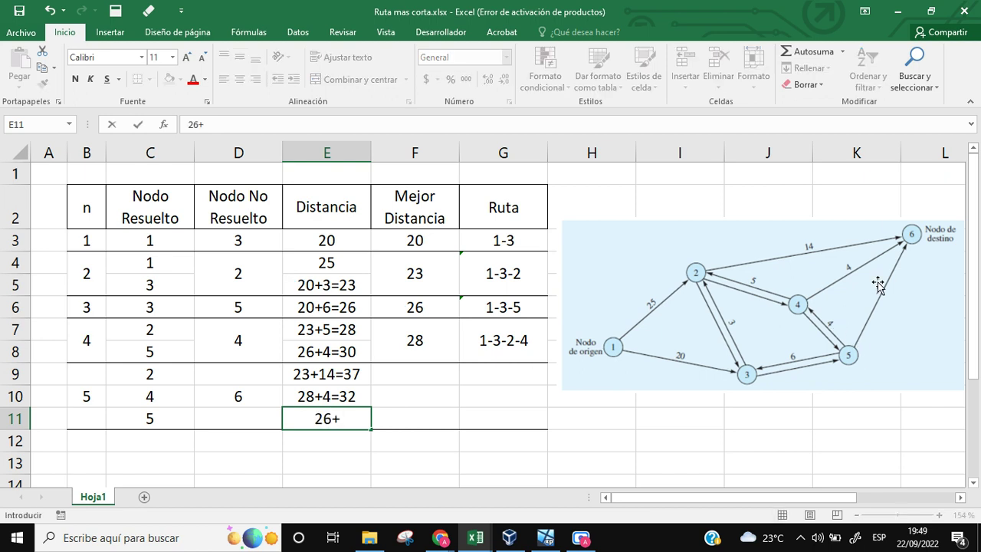
text(7=33)
key(Return)
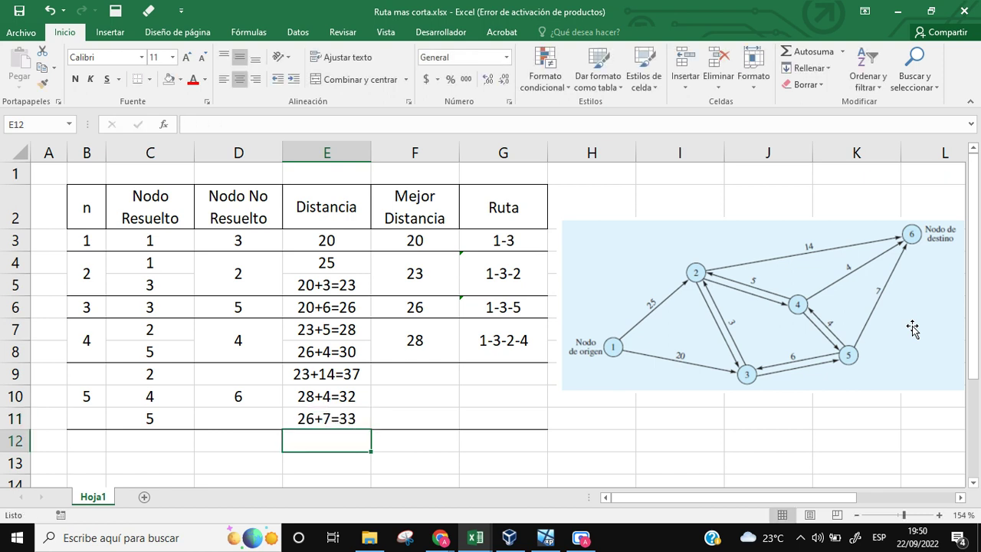
Step: Enter 32 as iteration 5's Mejor Distancia, in the row of node 4
click(426, 396)
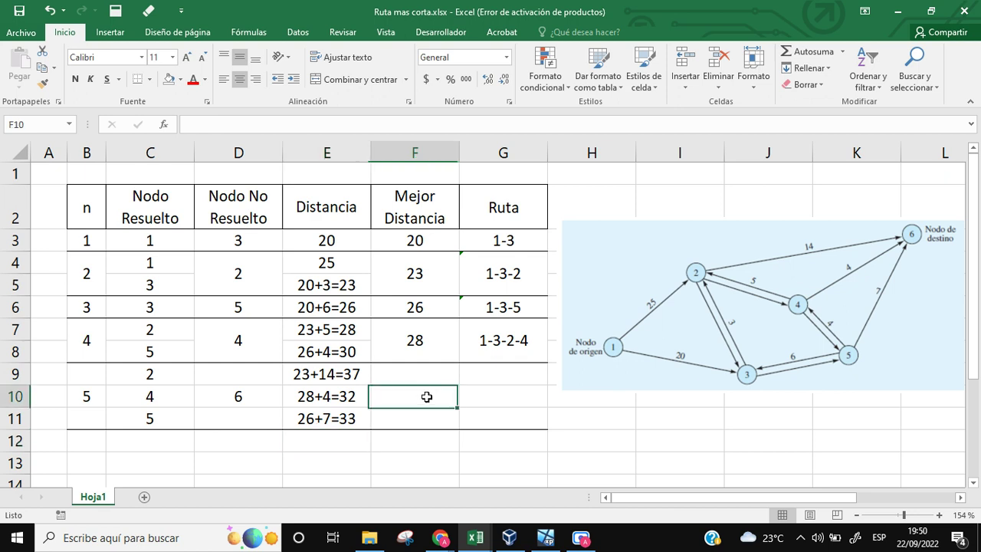
text(32)
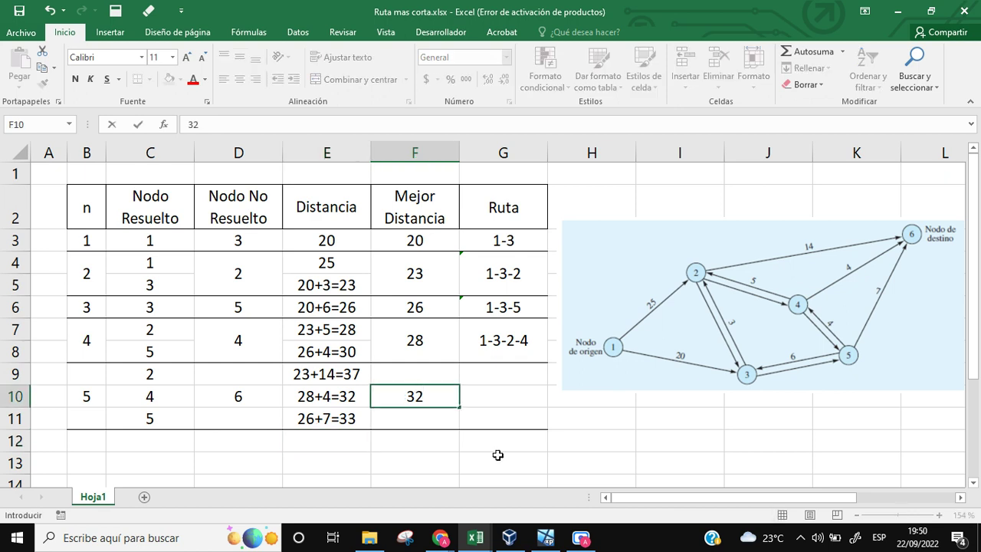
key(Return)
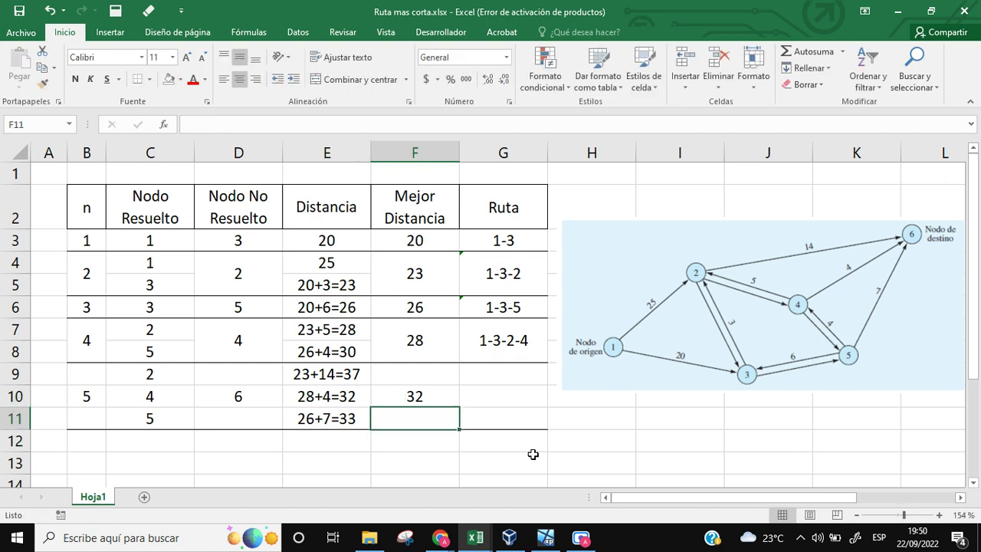
Step: Enter 1-3-2-4-6 in iteration 5's Ruta cell, in the row of node 4
click(491, 373)
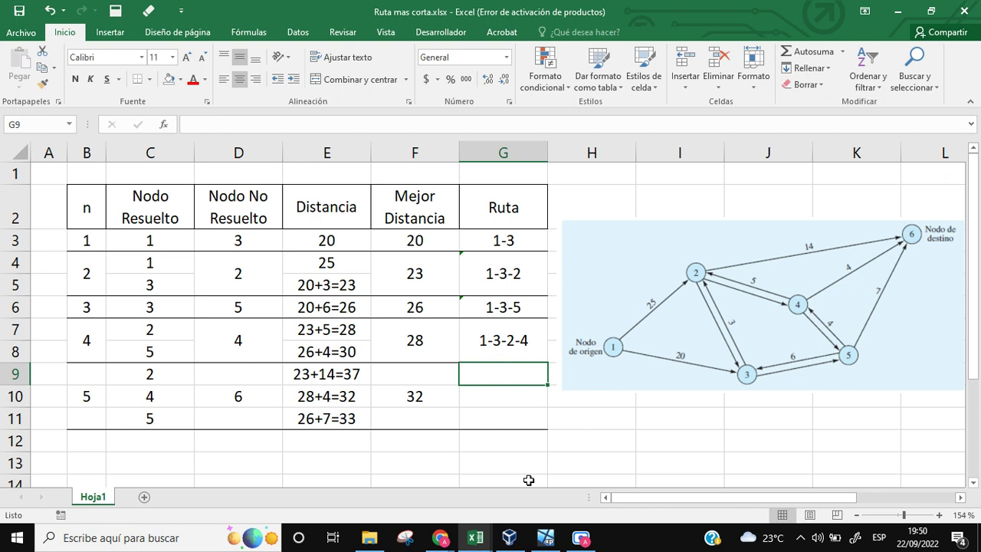
click(487, 393)
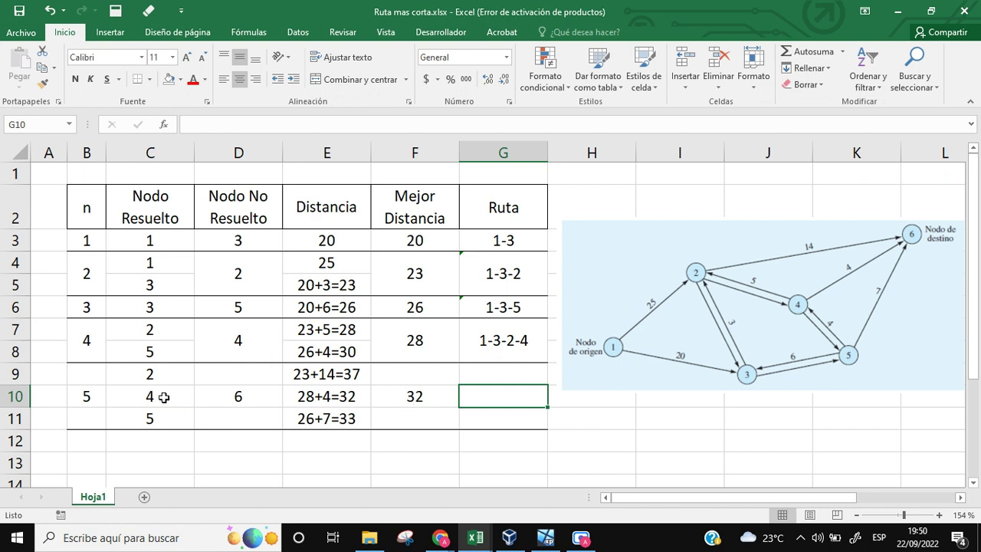
text(1-2-)
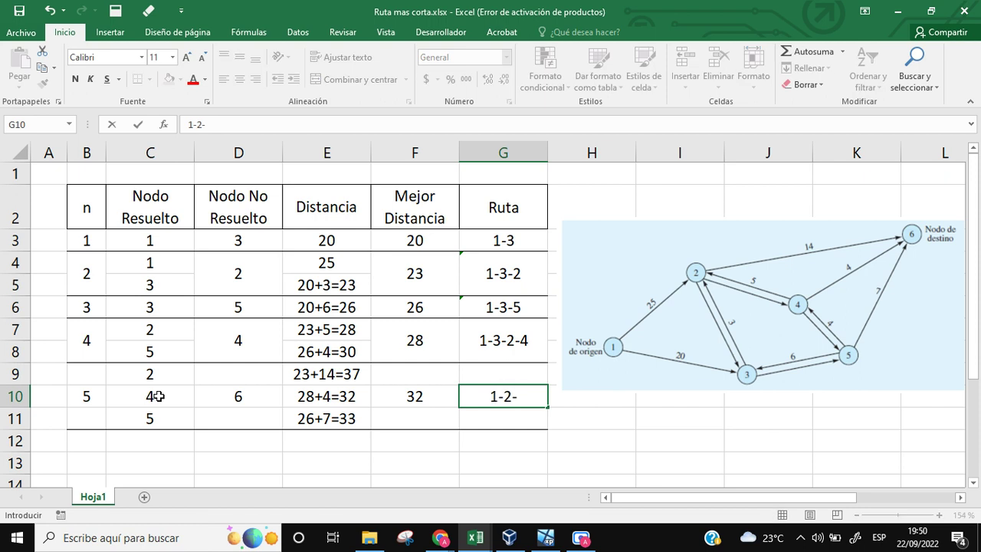
key(BackSpace)
key(BackSpace)
text(3-2-4-6)
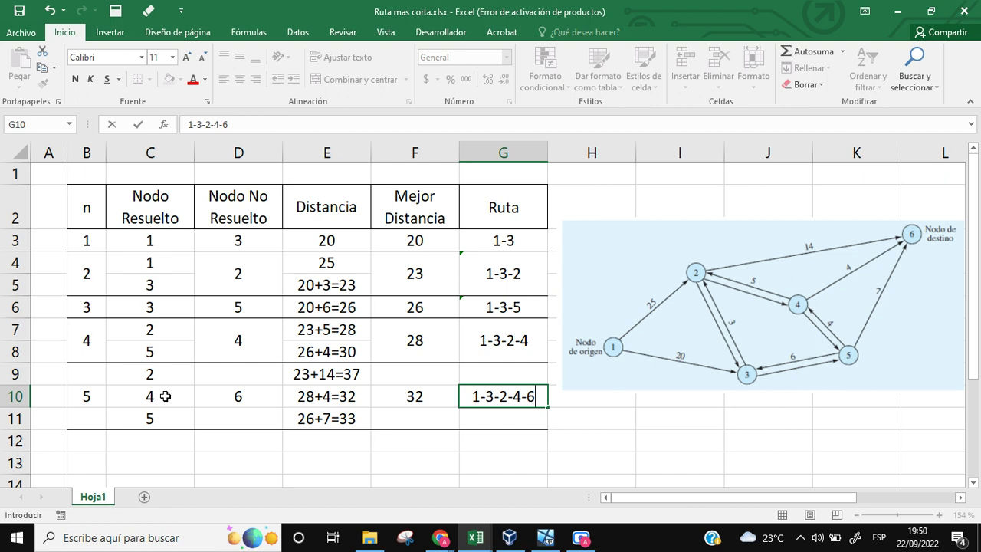
key(Return)
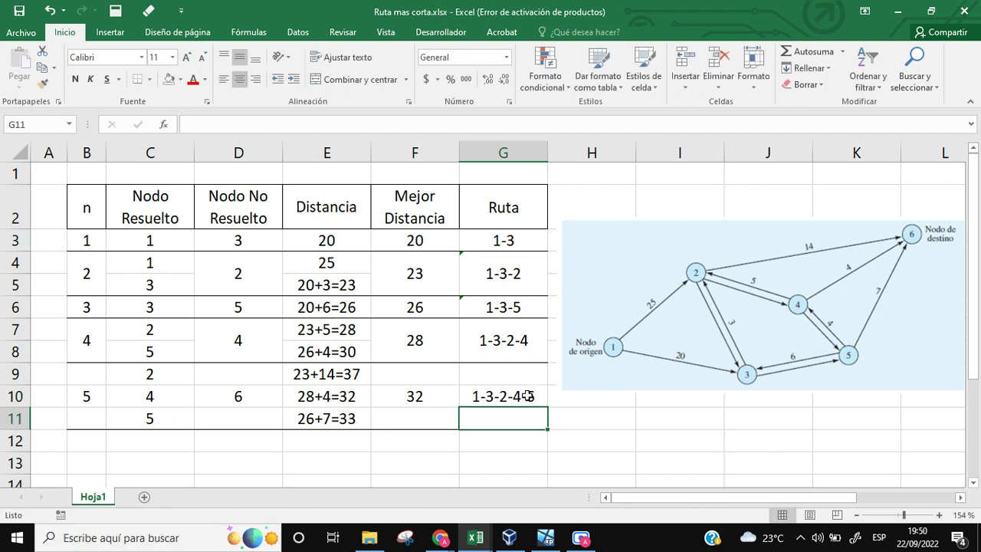
Step: Highlight the final route 1-3-2-4-6 with a yellow cell fill
click(482, 395)
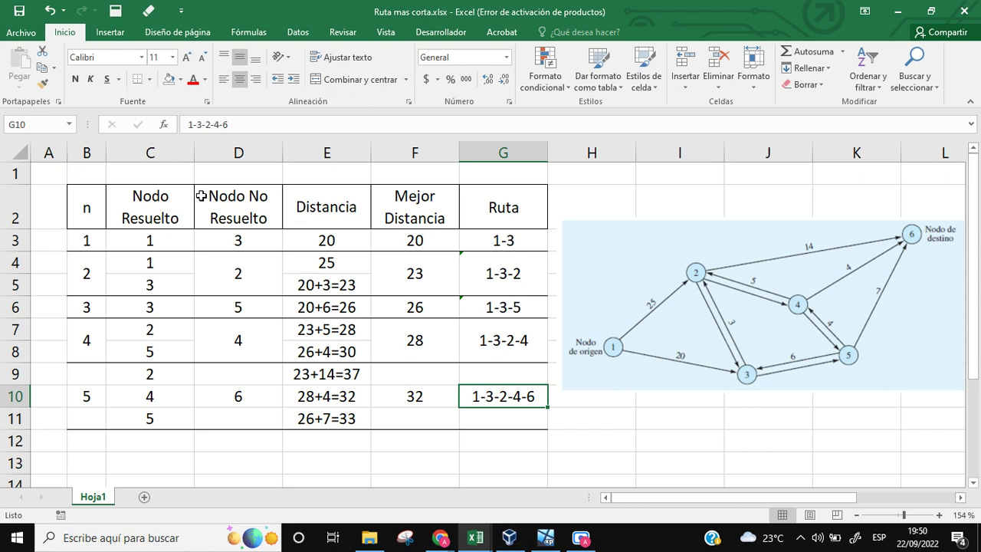
click(180, 79)
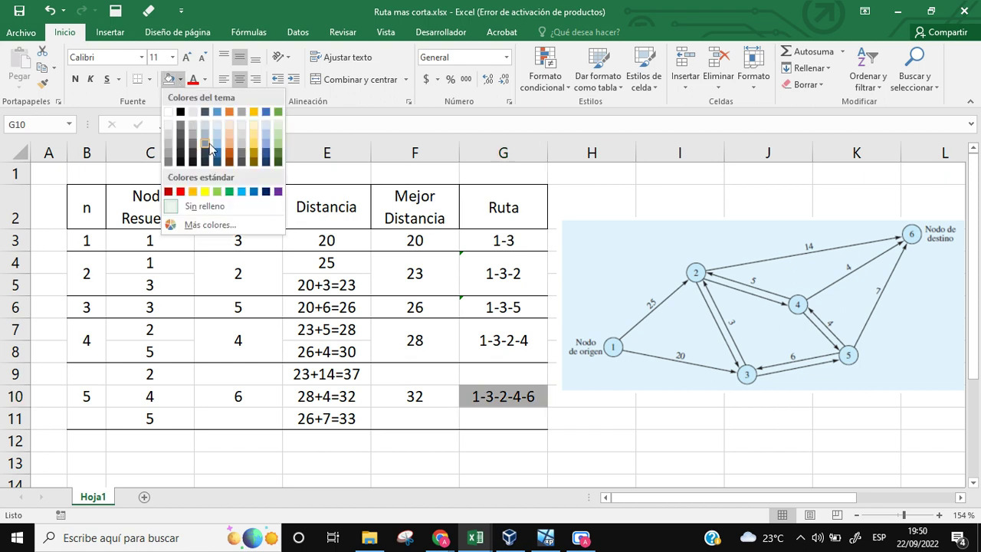
click(205, 192)
click(628, 453)
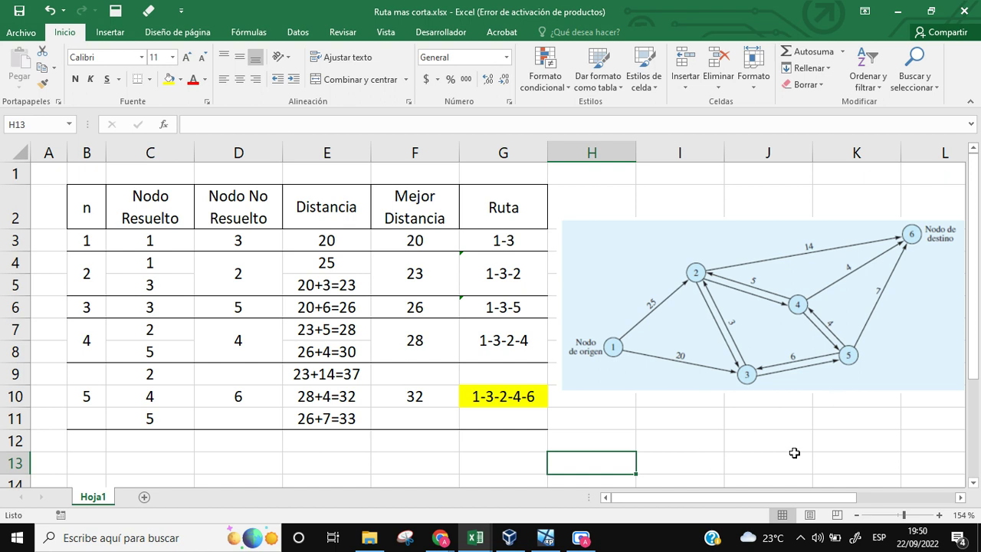
click(418, 396)
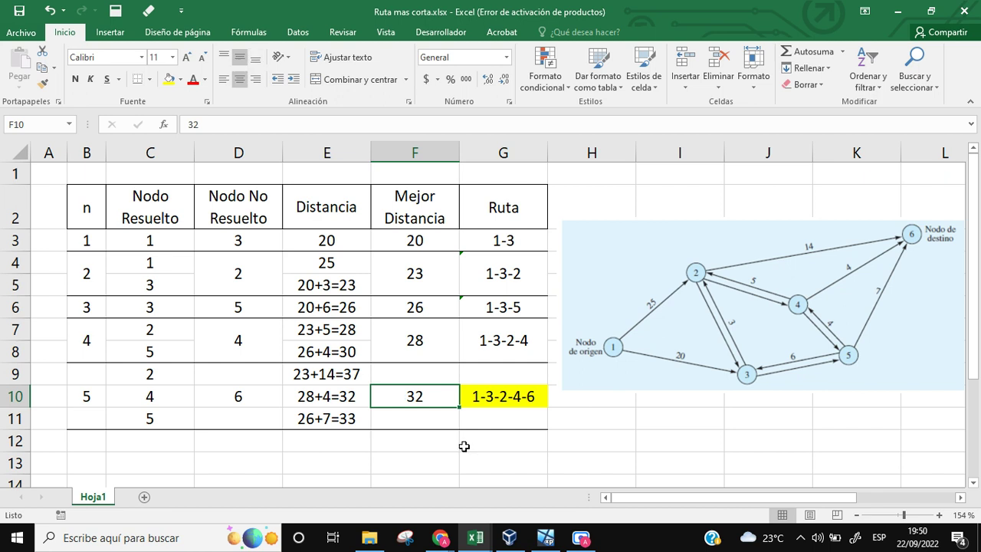
Step: Highlight iteration 5's Mejor Distancia of 32 with a yellow cell fill
click(168, 80)
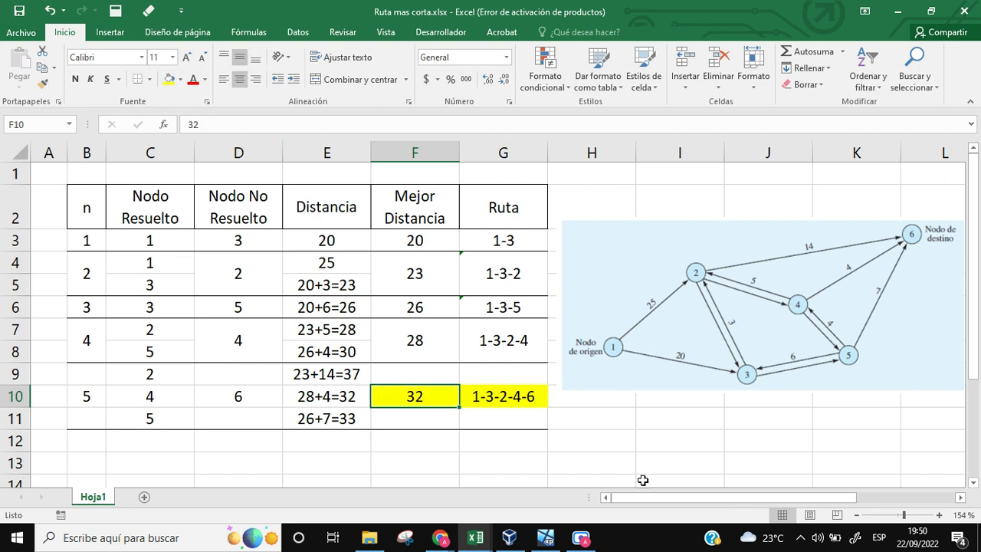
click(603, 447)
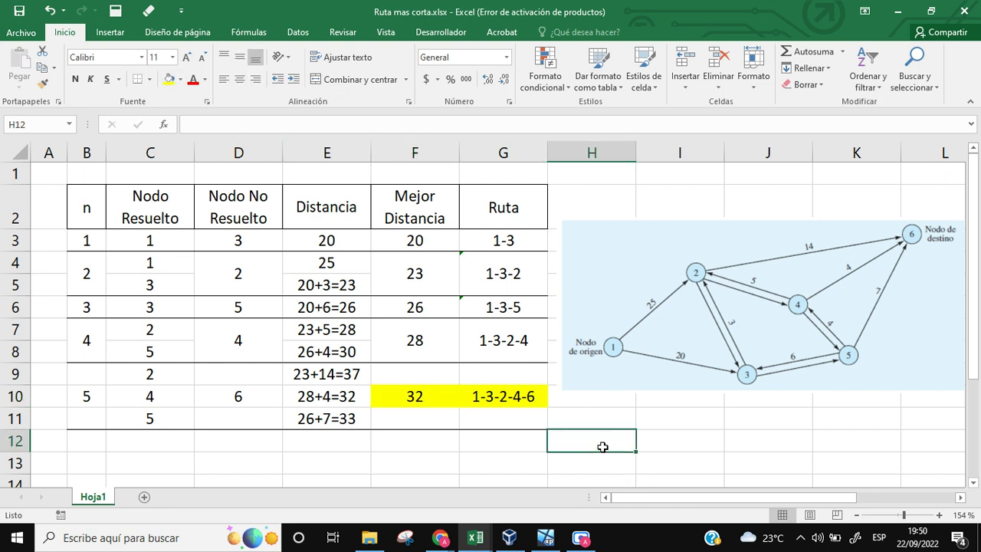
click(508, 391)
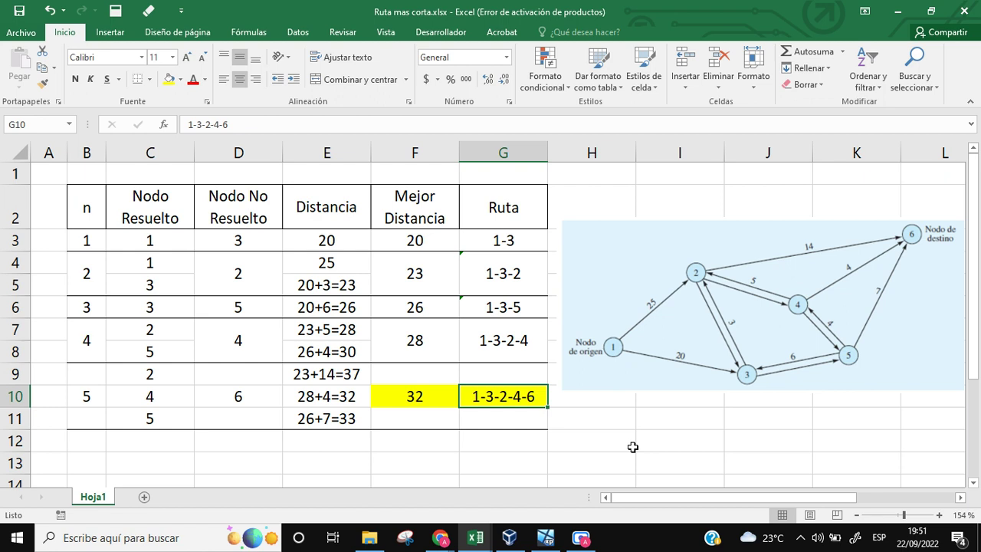
click(91, 215)
drag(90, 238, 95, 417)
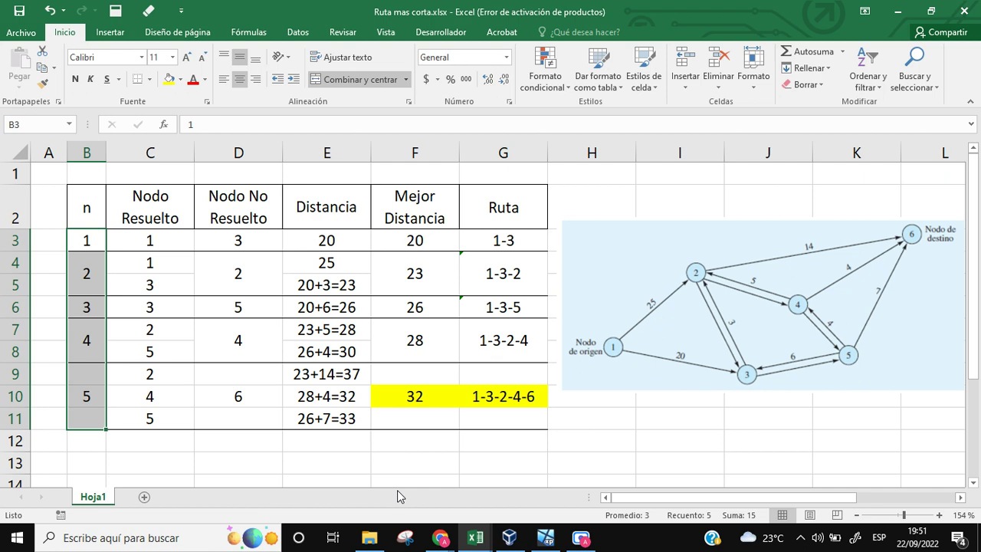
drag(137, 235, 179, 418)
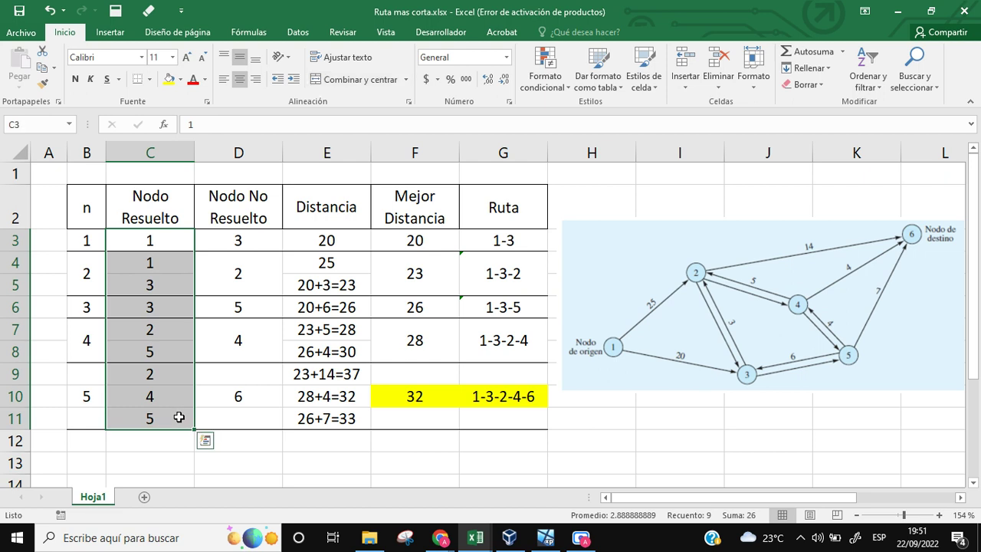
click(168, 240)
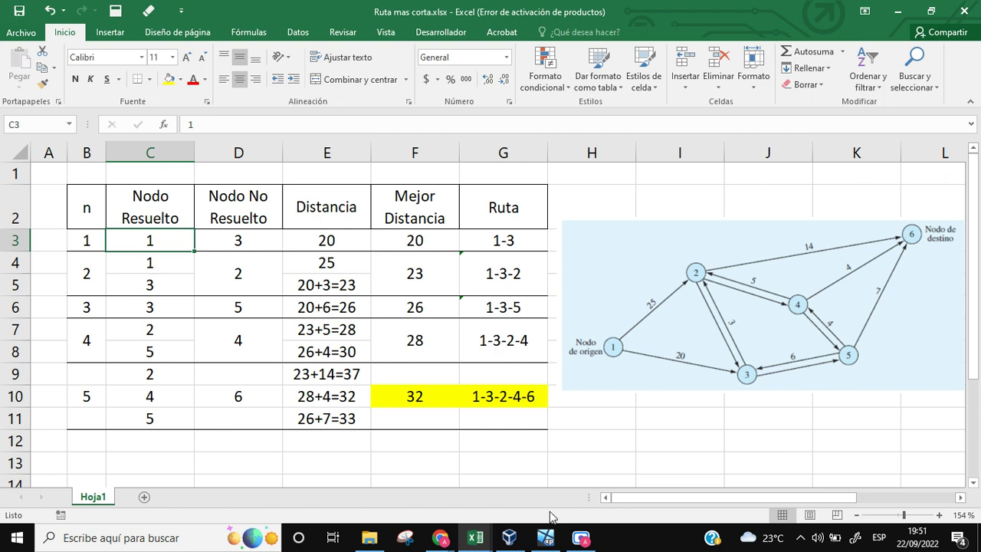
Step: Switch to the RmasCorta.pdf presentation in Chrome and examine the shortest-route problem slides on pages 9 and 10
click(441, 540)
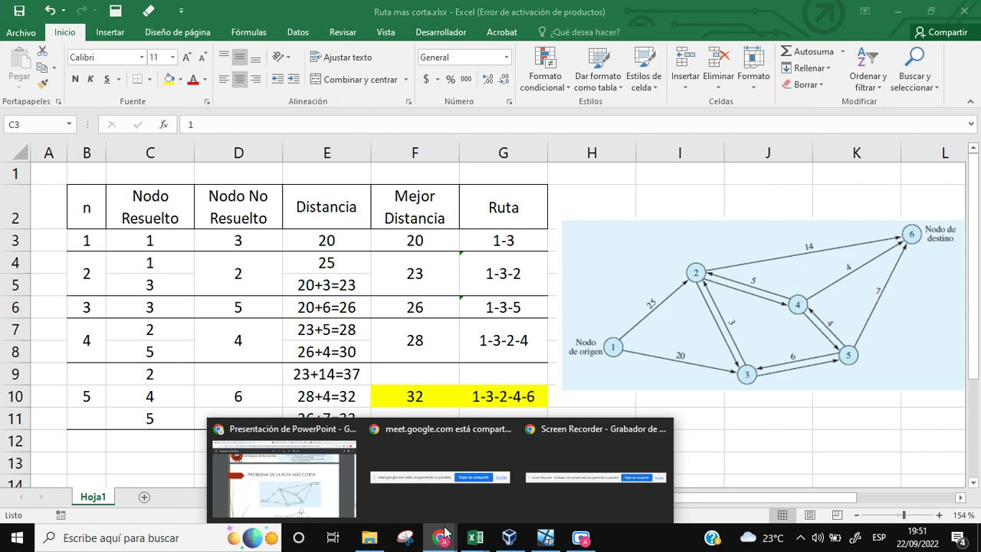
click(545, 538)
click(548, 540)
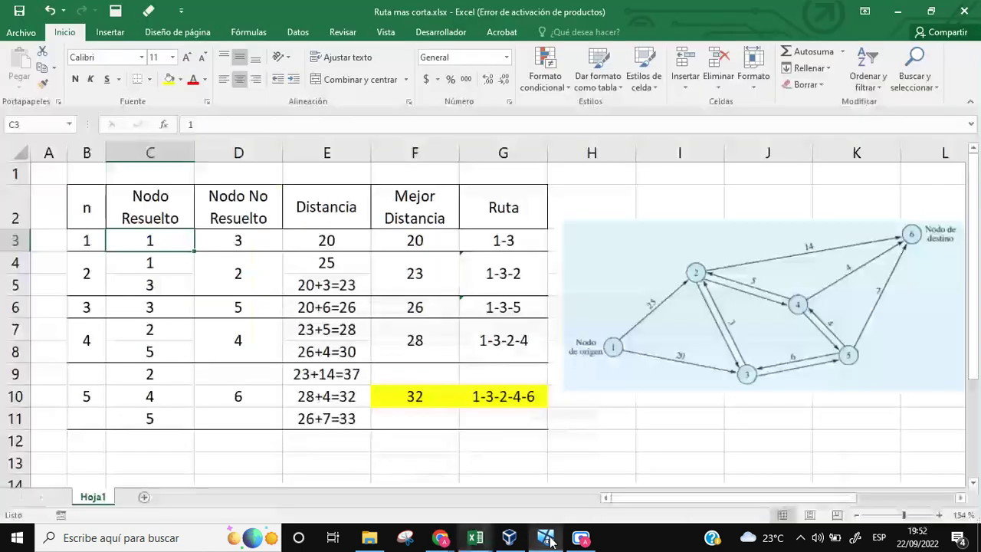
click(440, 540)
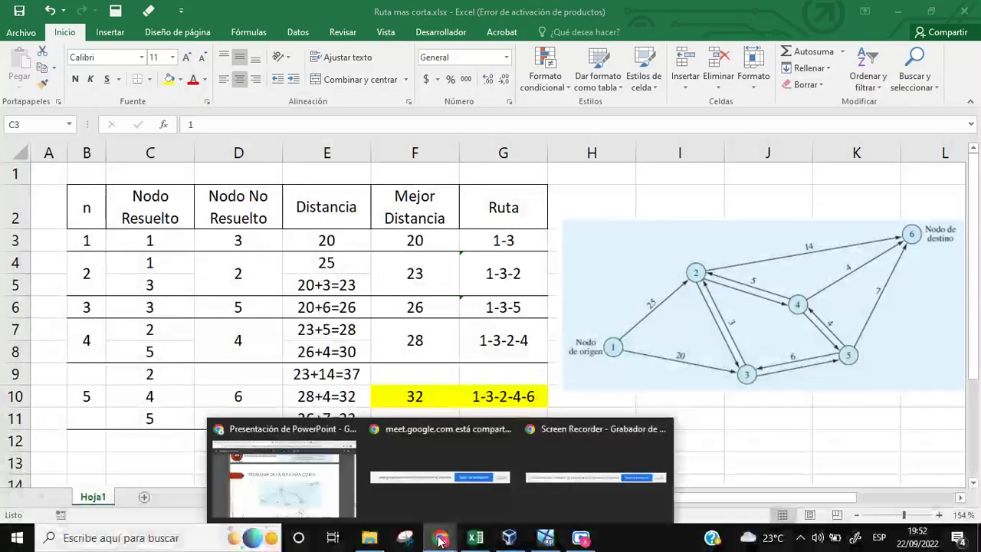
click(330, 486)
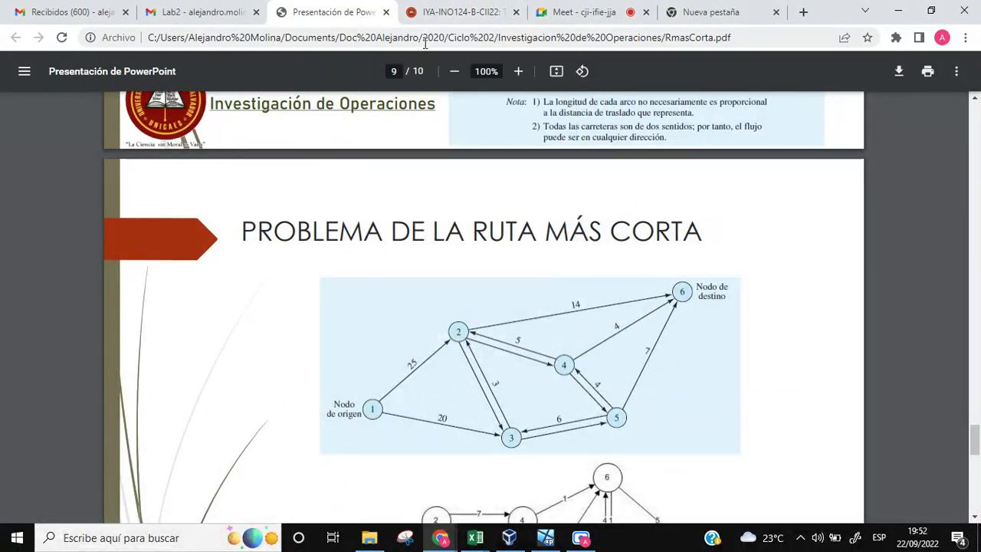
click(449, 13)
click(328, 13)
scroll(651, 368, down, 9)
scroll(645, 373, up, 4)
scroll(648, 373, down, 2)
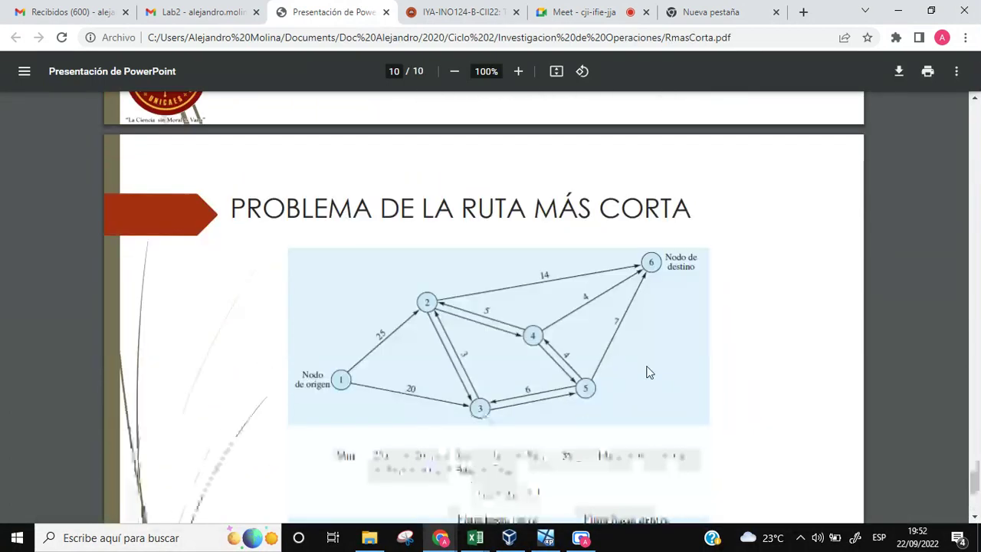
scroll(648, 366, up, 3)
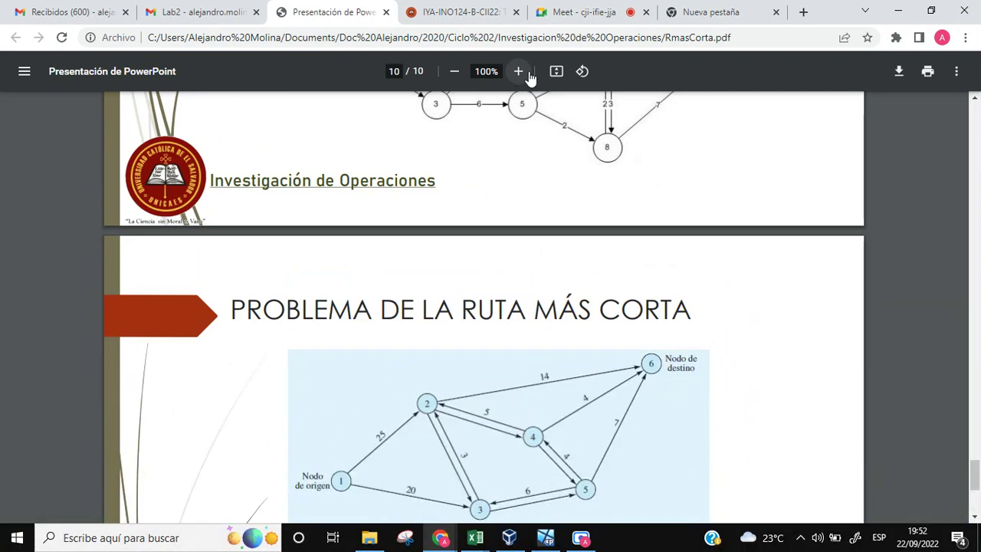